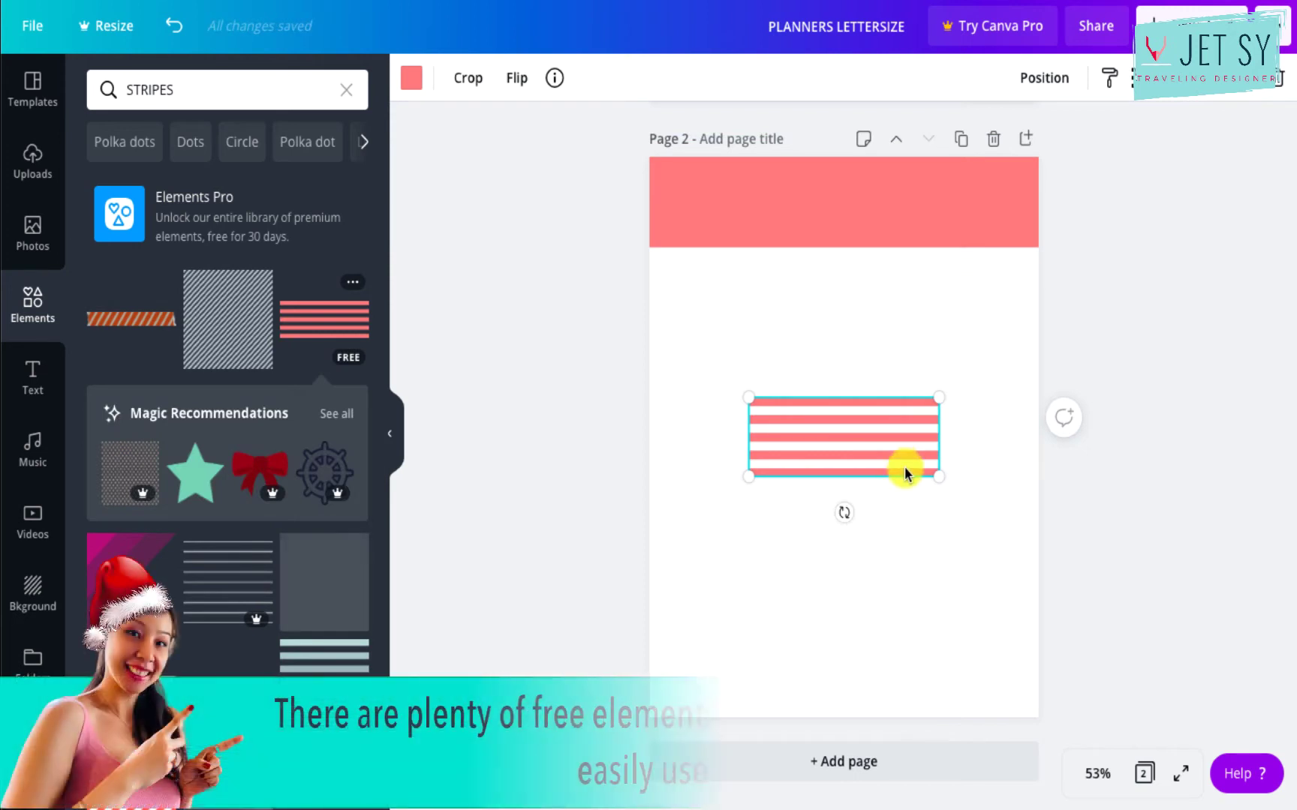
Rotate the coral stripes element so its stripes run vertically and line up copies of it along the page's bottom edge.
{"action": "left_click_drag", "start_coordinate": [856, 516], "coordinate": [767, 441]}
{"action": "left_click_drag", "start_coordinate": [854, 352], "coordinate": [854, 707]}
{"action": "left_click", "coordinate": [691, 712], "text": "shift"}
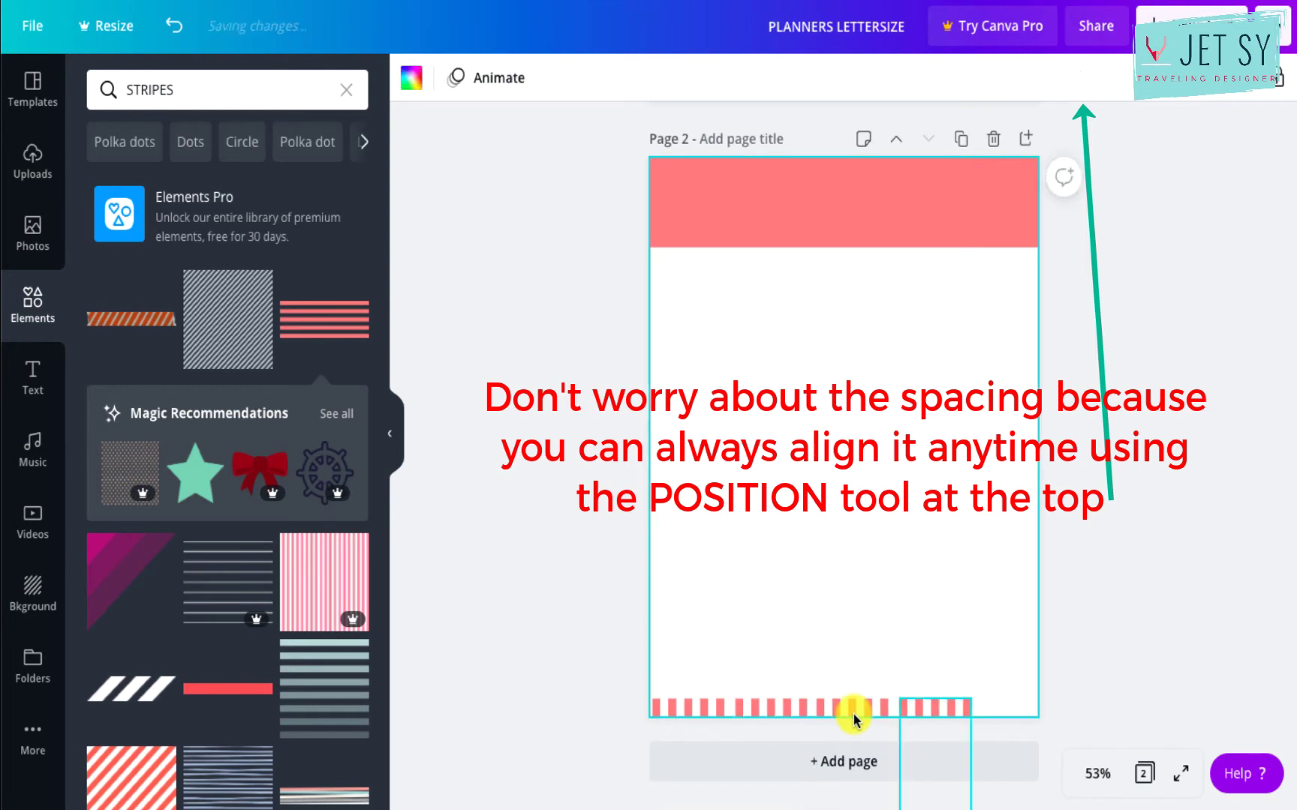
{"action": "left_click_drag", "start_coordinate": [933, 709], "coordinate": [1013, 706]}
Space all the stripe copies along the page's bottom edge evenly with Tidy up.
{"action": "left_click_drag", "start_coordinate": [1100, 695], "coordinate": [624, 730]}
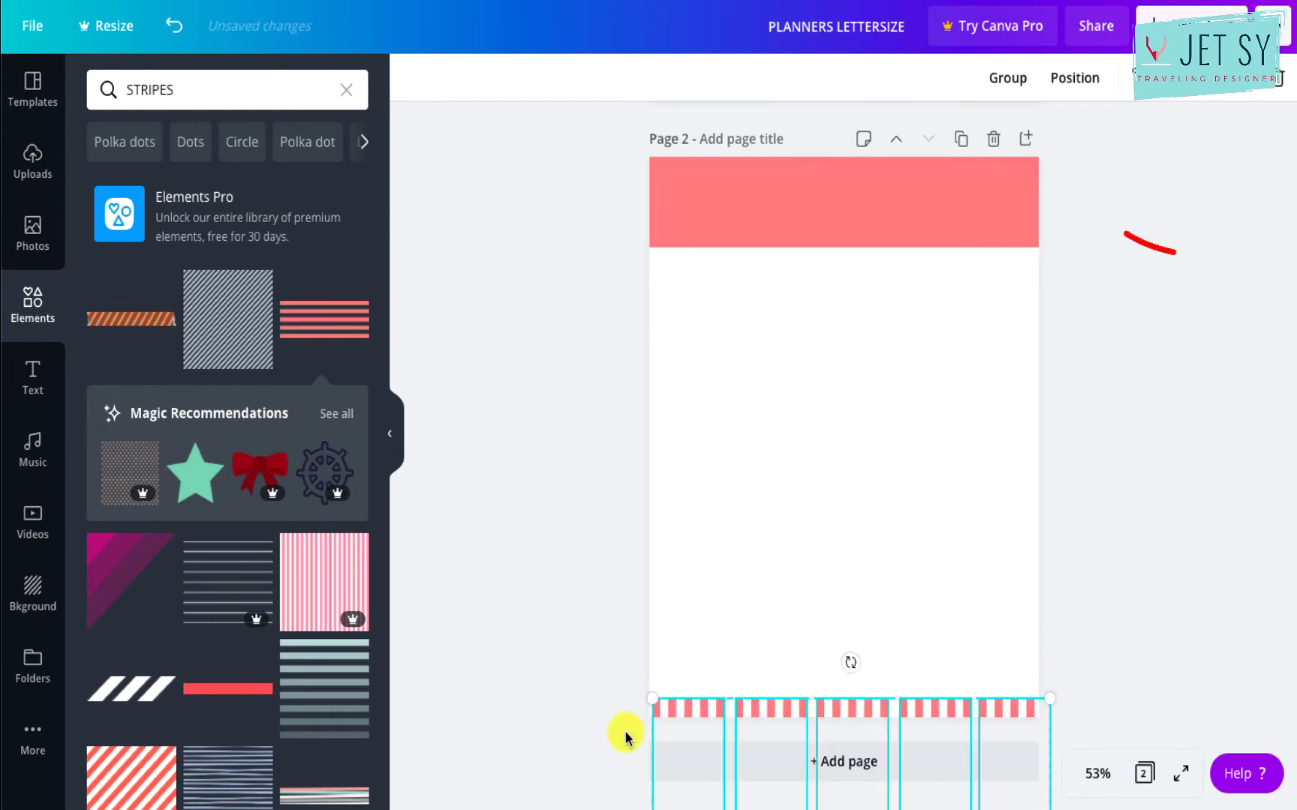
{"action": "left_click", "coordinate": [1008, 79]}
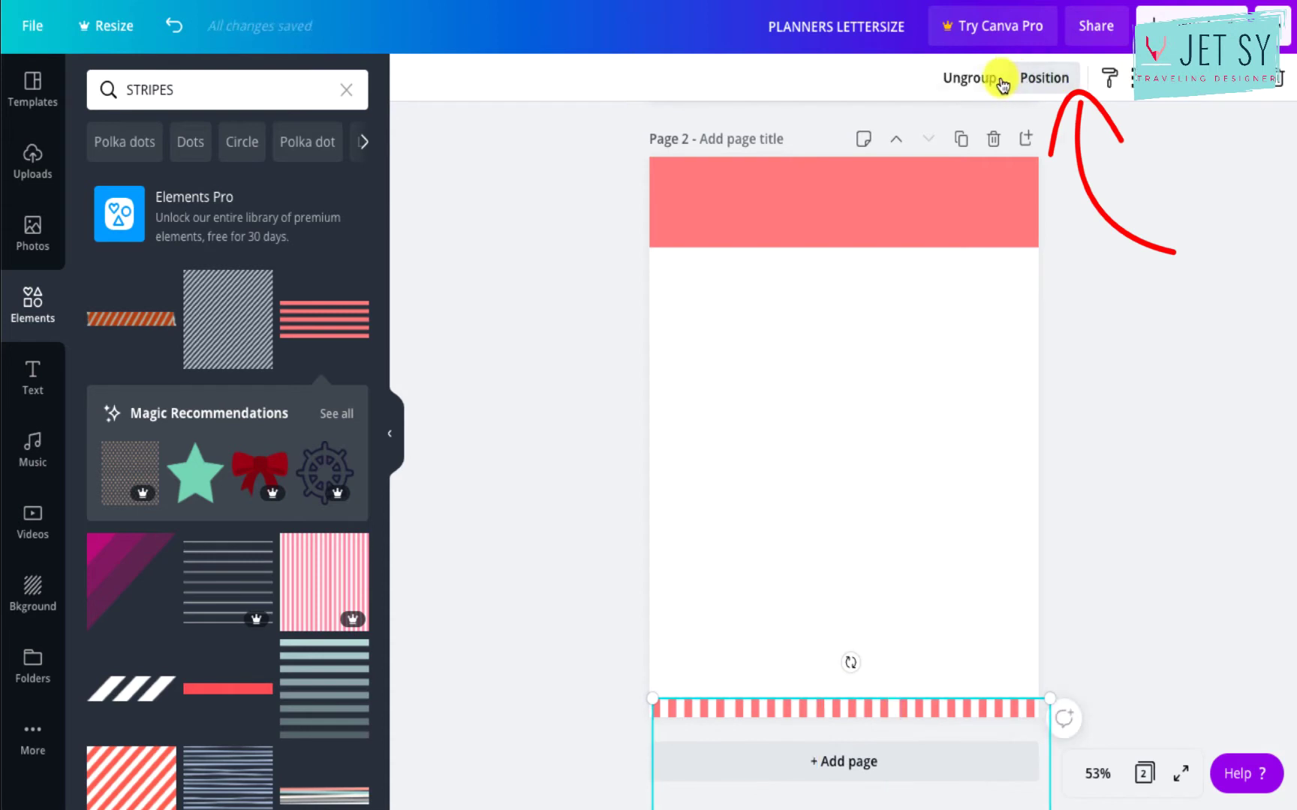
{"action": "left_click", "coordinate": [1000, 81]}
{"action": "left_click", "coordinate": [1074, 78]}
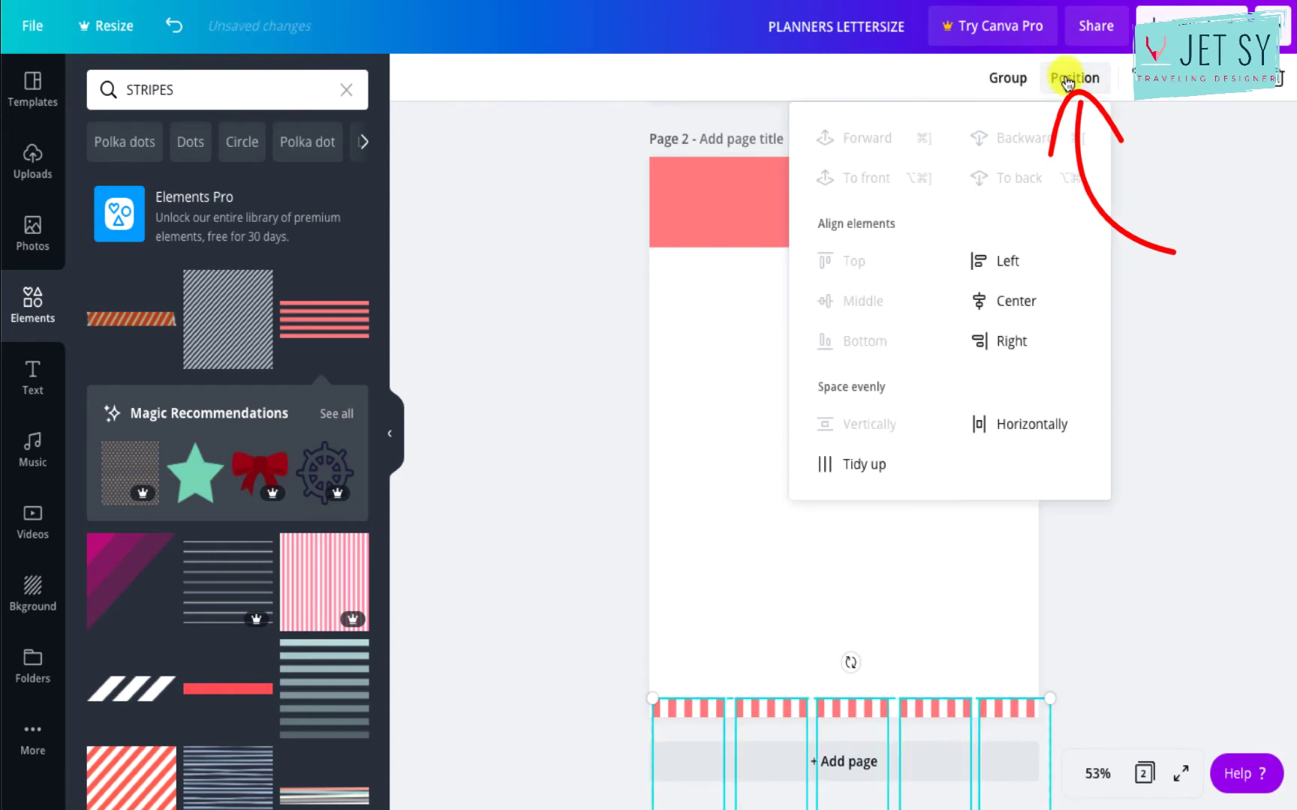
{"action": "left_click", "coordinate": [852, 472]}
{"action": "left_click", "coordinate": [1124, 681]}
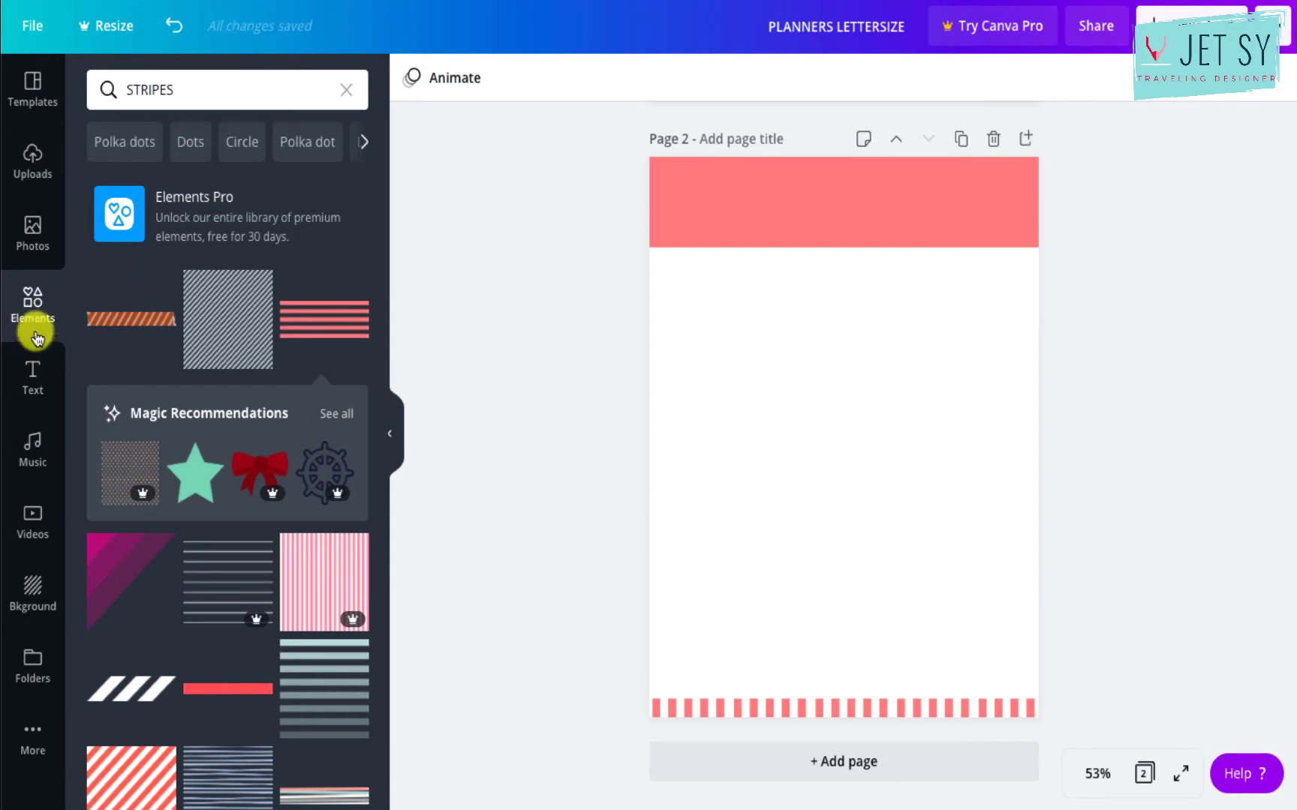
Search the elements for "SPEECH BUBBLE" and add the free wide white bubble with the thin green outline to page 2.
{"action": "left_click", "coordinate": [43, 307]}
{"action": "left_click", "coordinate": [209, 90]}
{"action": "type", "text": "SPEECH BUBBL"}
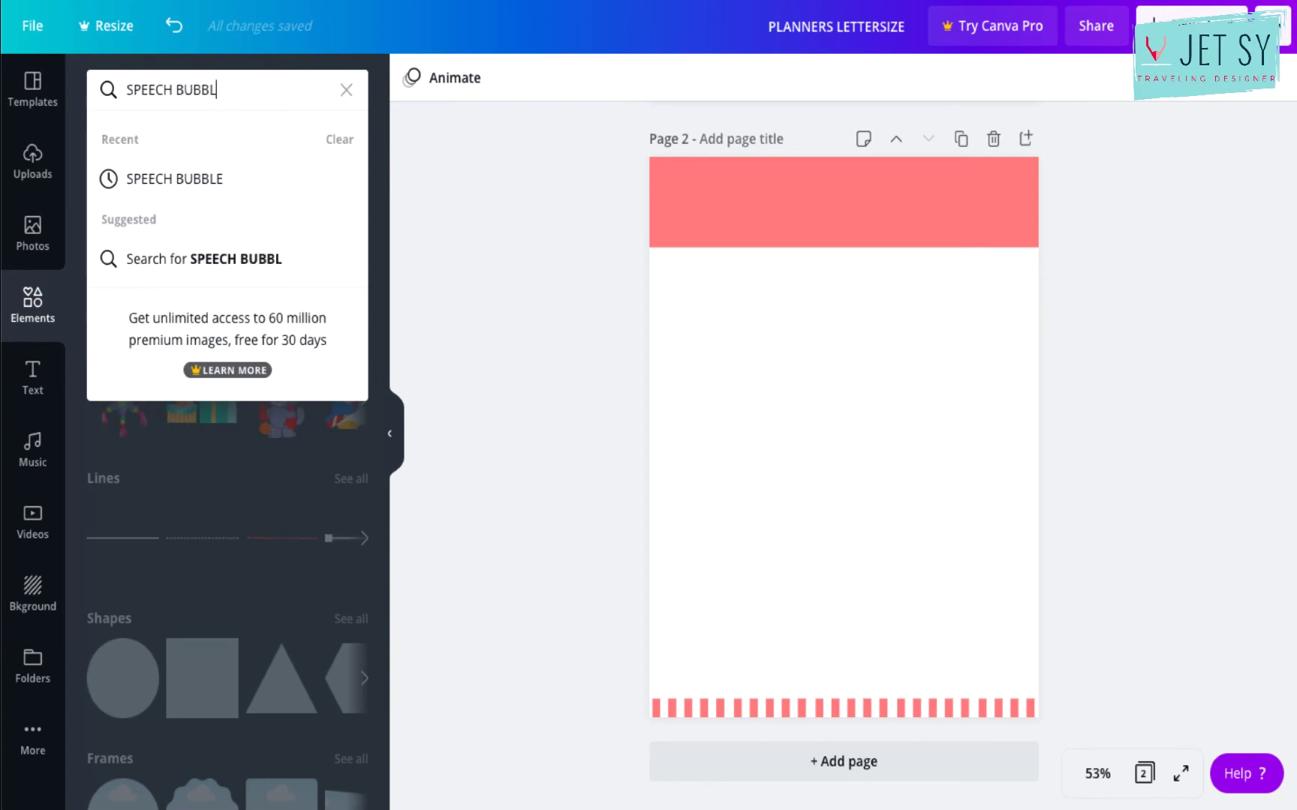
{"action": "type", "text": "E"}
{"action": "key", "text": "Return"}
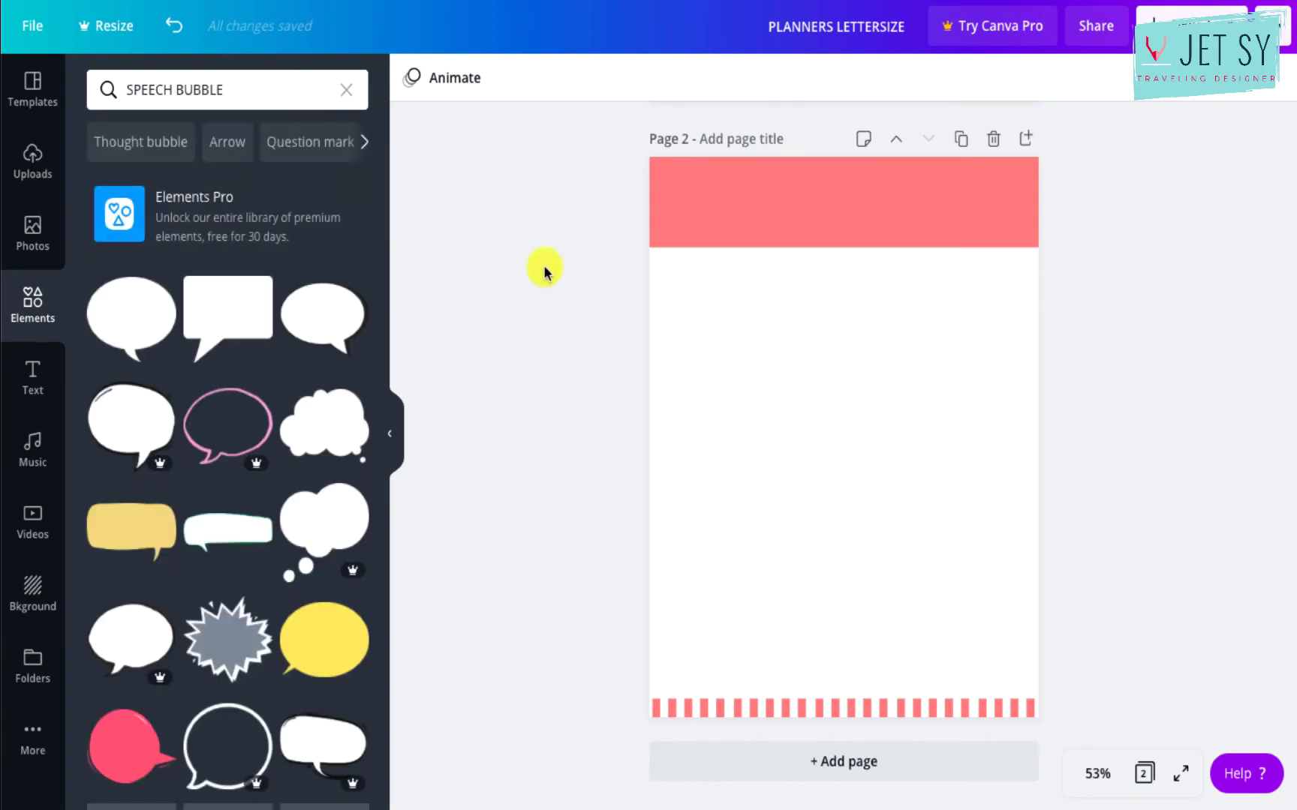
{"action": "scroll", "coordinate": [260, 589], "scroll_direction": "down", "scroll_amount": 4}
{"action": "scroll", "coordinate": [284, 559], "scroll_direction": "up", "scroll_amount": 3}
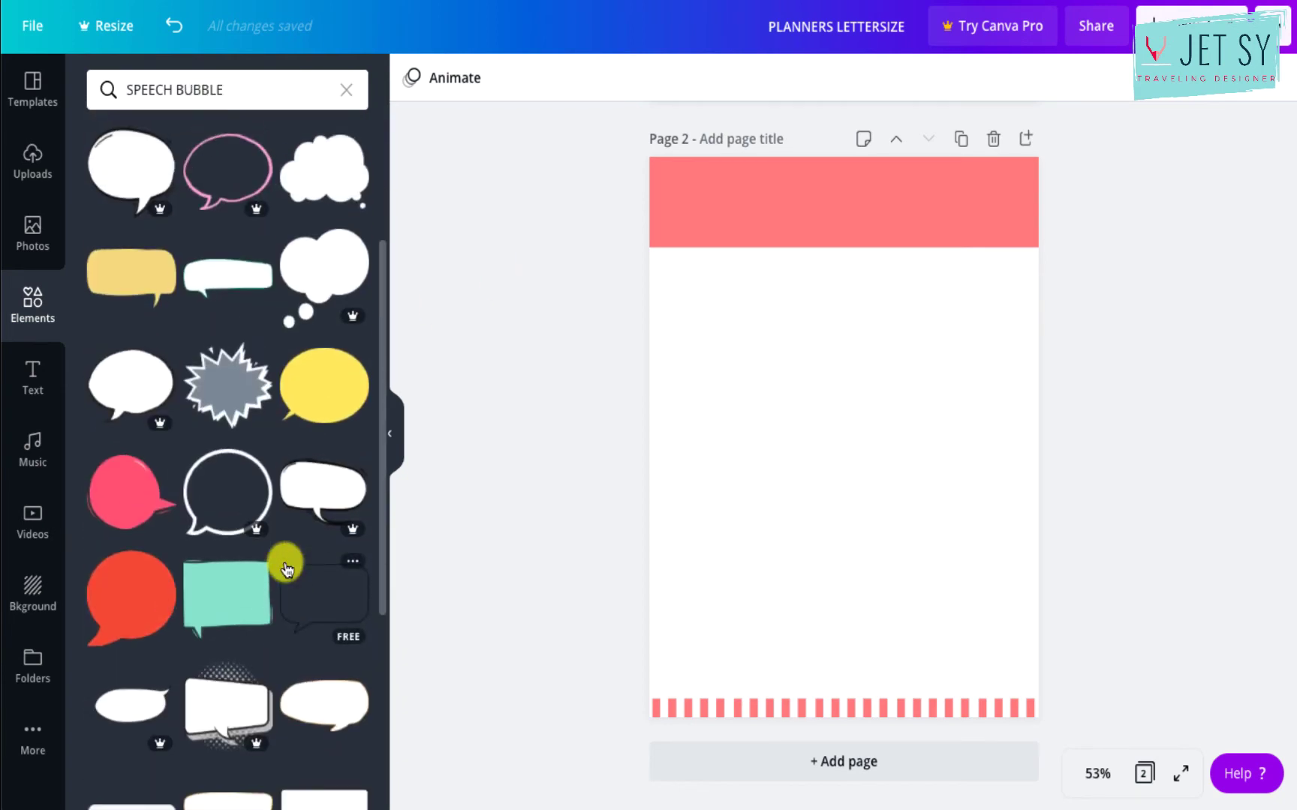
{"action": "left_click", "coordinate": [209, 469]}
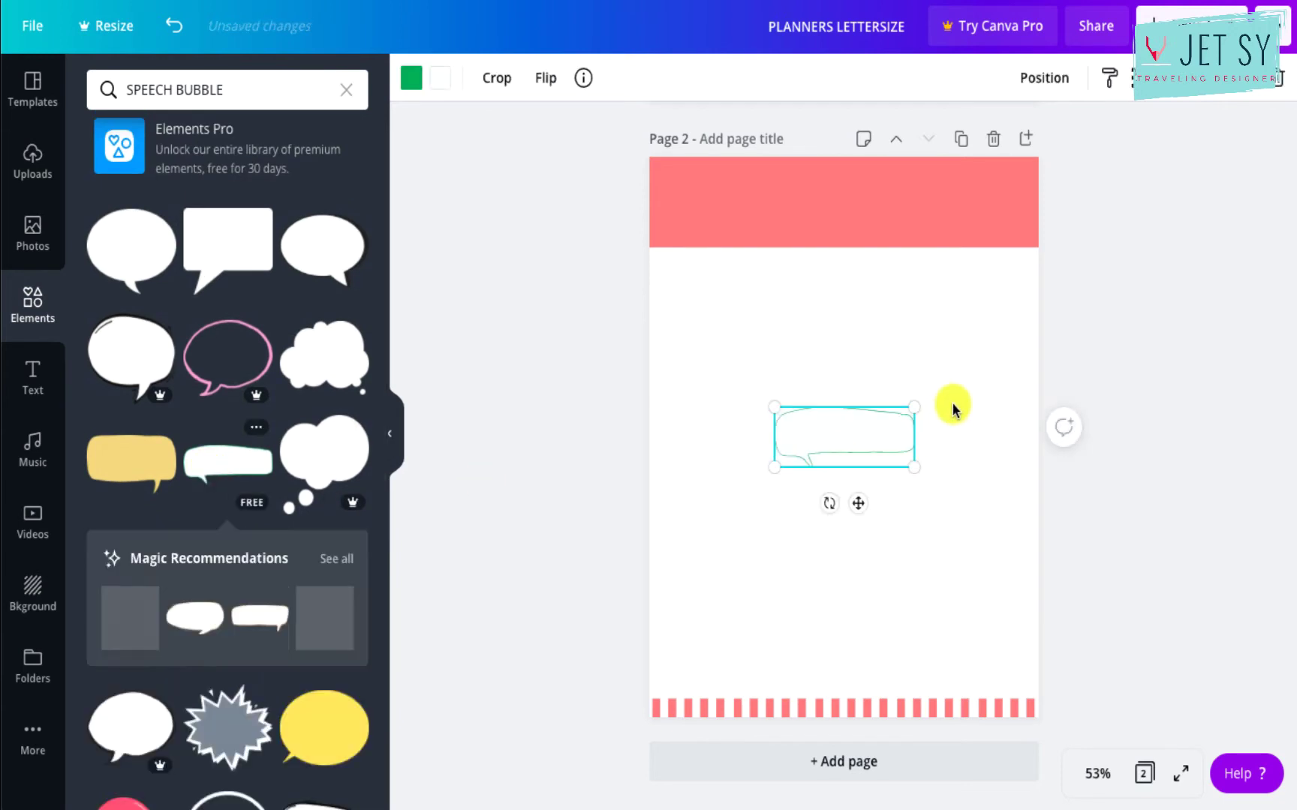
Recolour the speech bubble's green outline white, then place the bubble on the coral header band, slightly enlarged.
{"action": "left_click", "coordinate": [412, 78]}
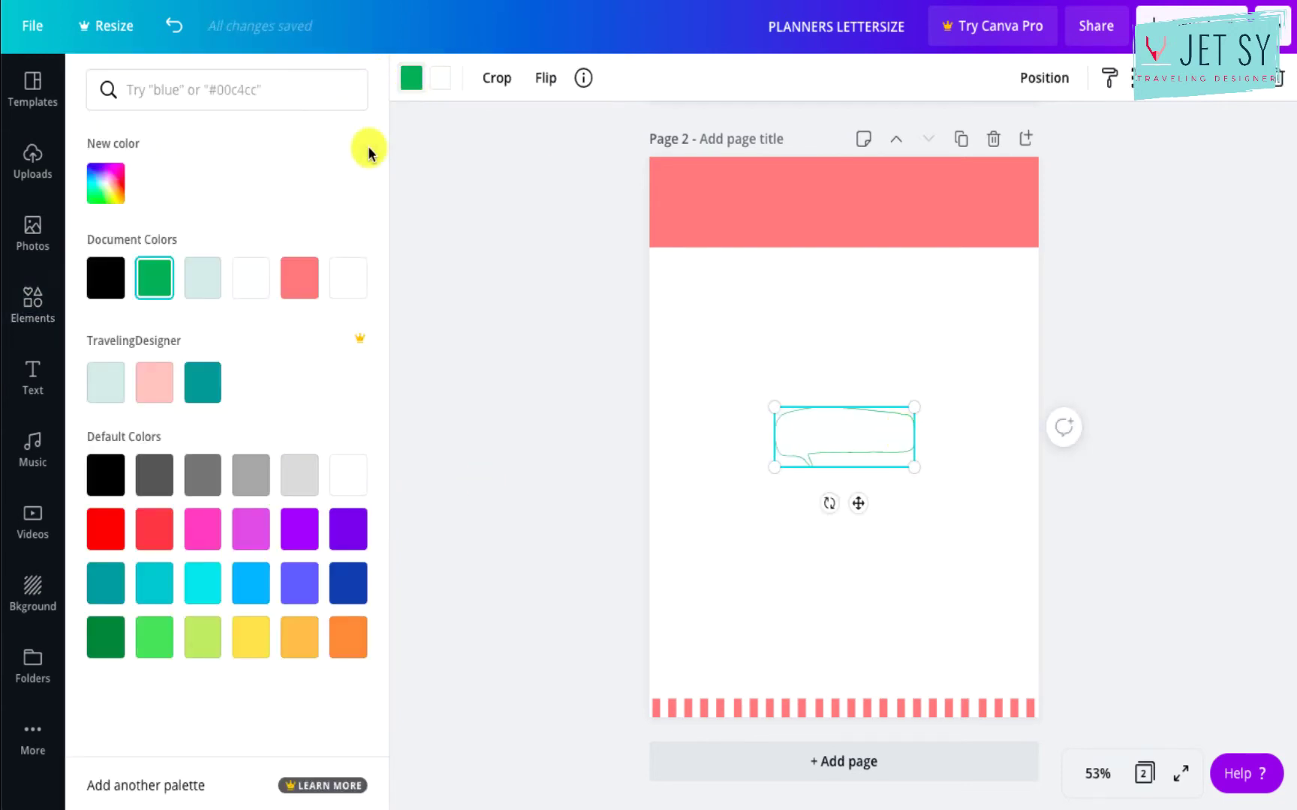
{"action": "left_click", "coordinate": [351, 287]}
{"action": "left_click", "coordinate": [350, 475]}
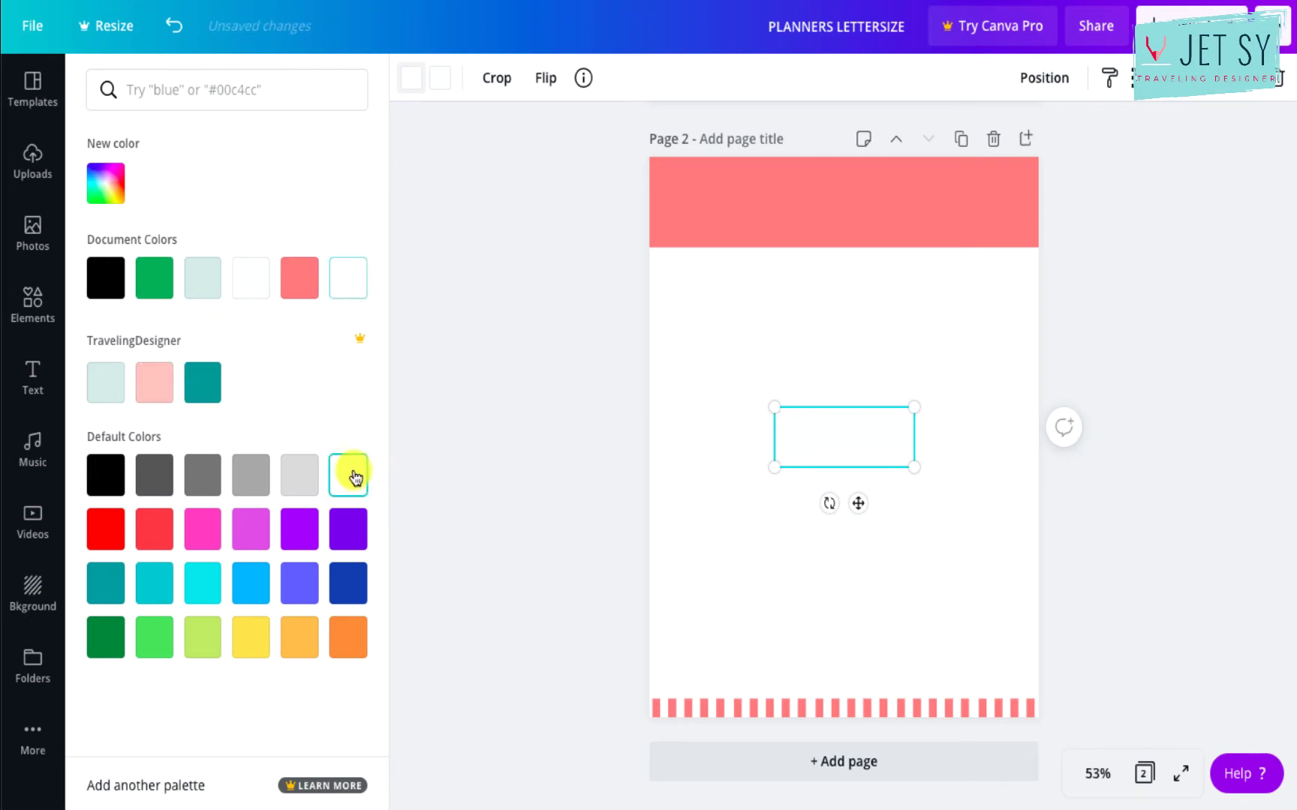
{"action": "left_click", "coordinate": [439, 78]}
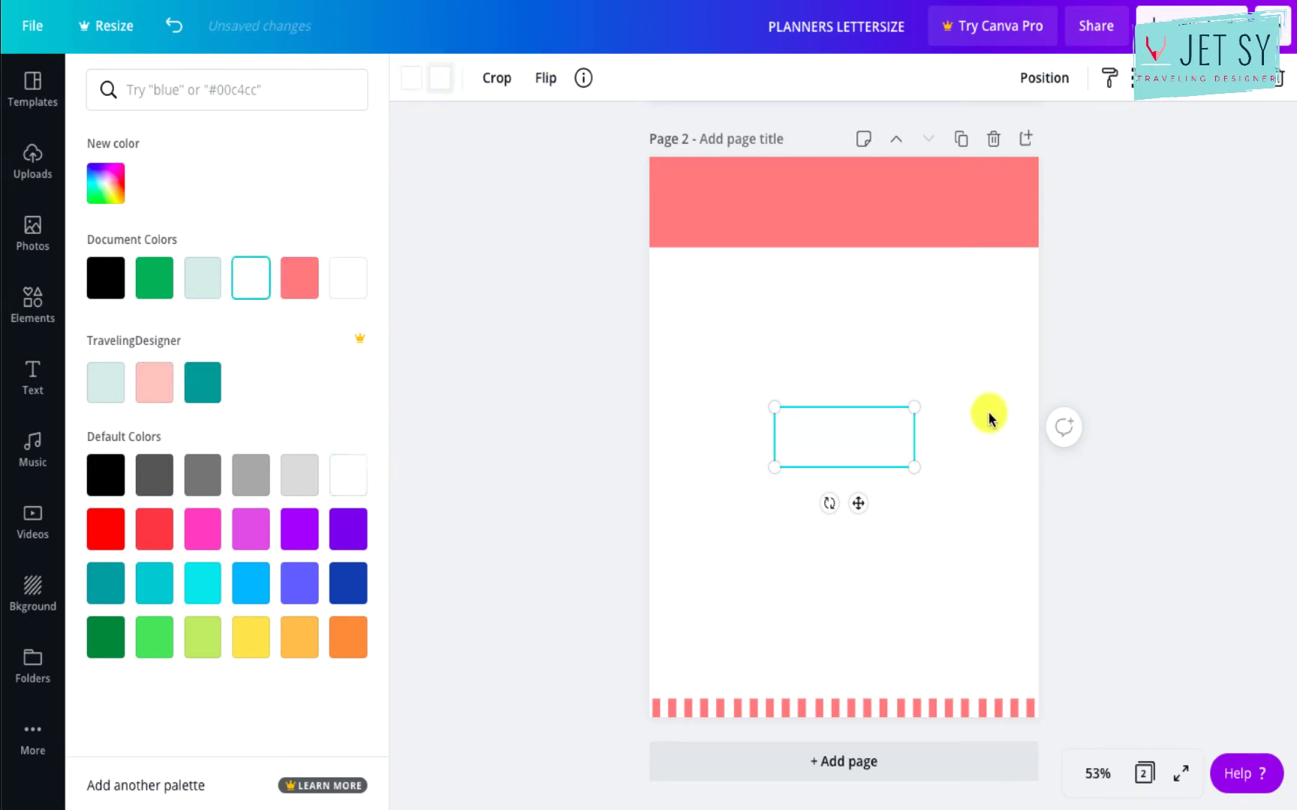
{"action": "left_click_drag", "start_coordinate": [857, 503], "coordinate": [779, 263]}
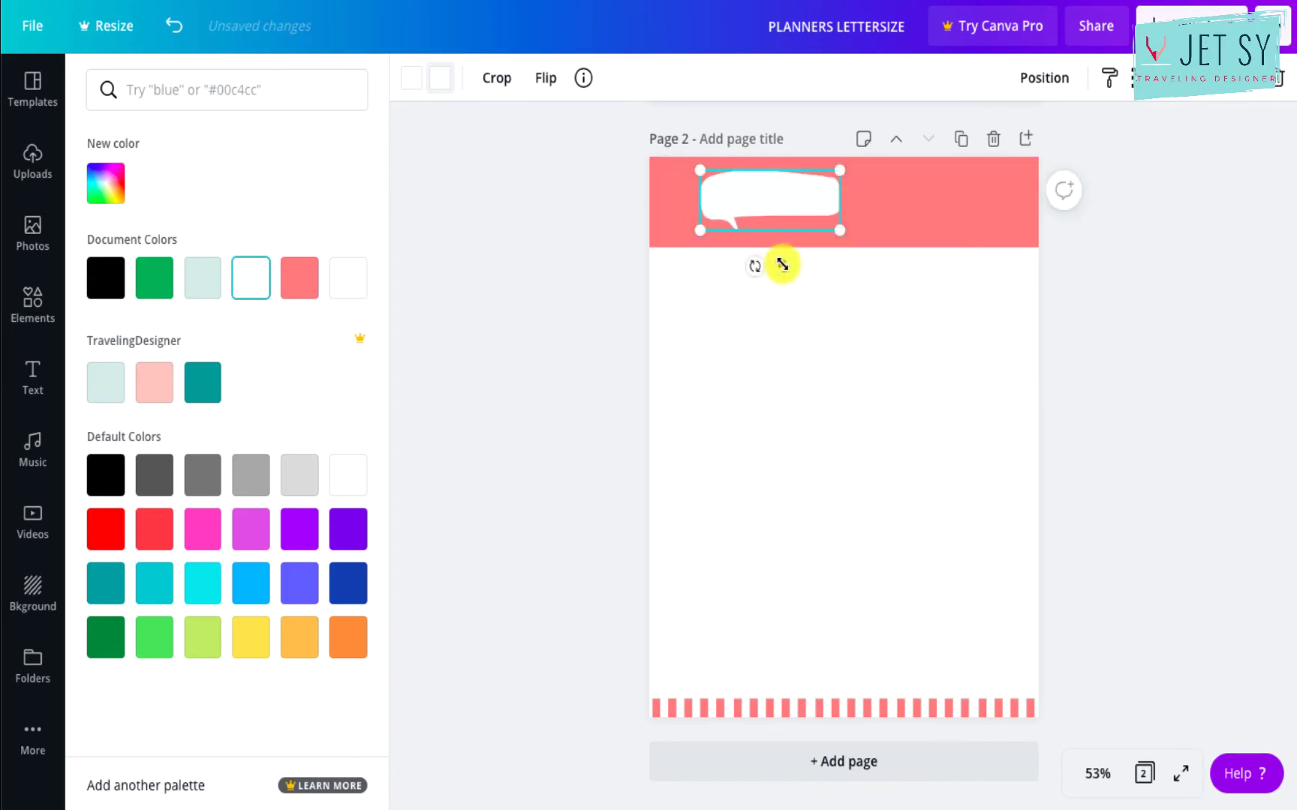
{"action": "mouse_move", "coordinate": [841, 229]}
{"action": "left_mouse_down"}
{"action": "mouse_move", "coordinate": [877, 235]}
{"action": "mouse_move", "coordinate": [862, 235]}
{"action": "left_mouse_up"}
Add the text "today's" below the speech bubble at font size 42.
{"action": "key", "text": "t"}
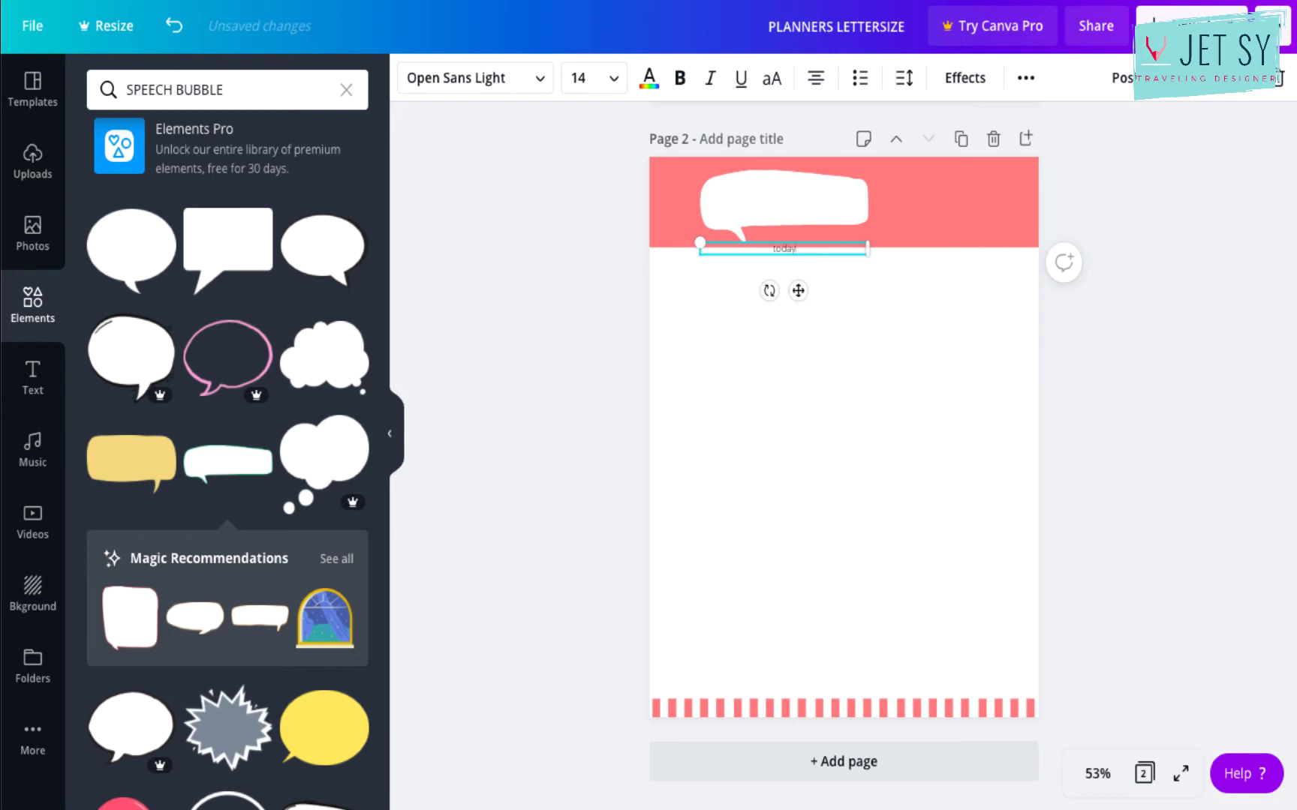
{"action": "left_click", "coordinate": [609, 81]}
{"action": "left_click", "coordinate": [593, 416]}
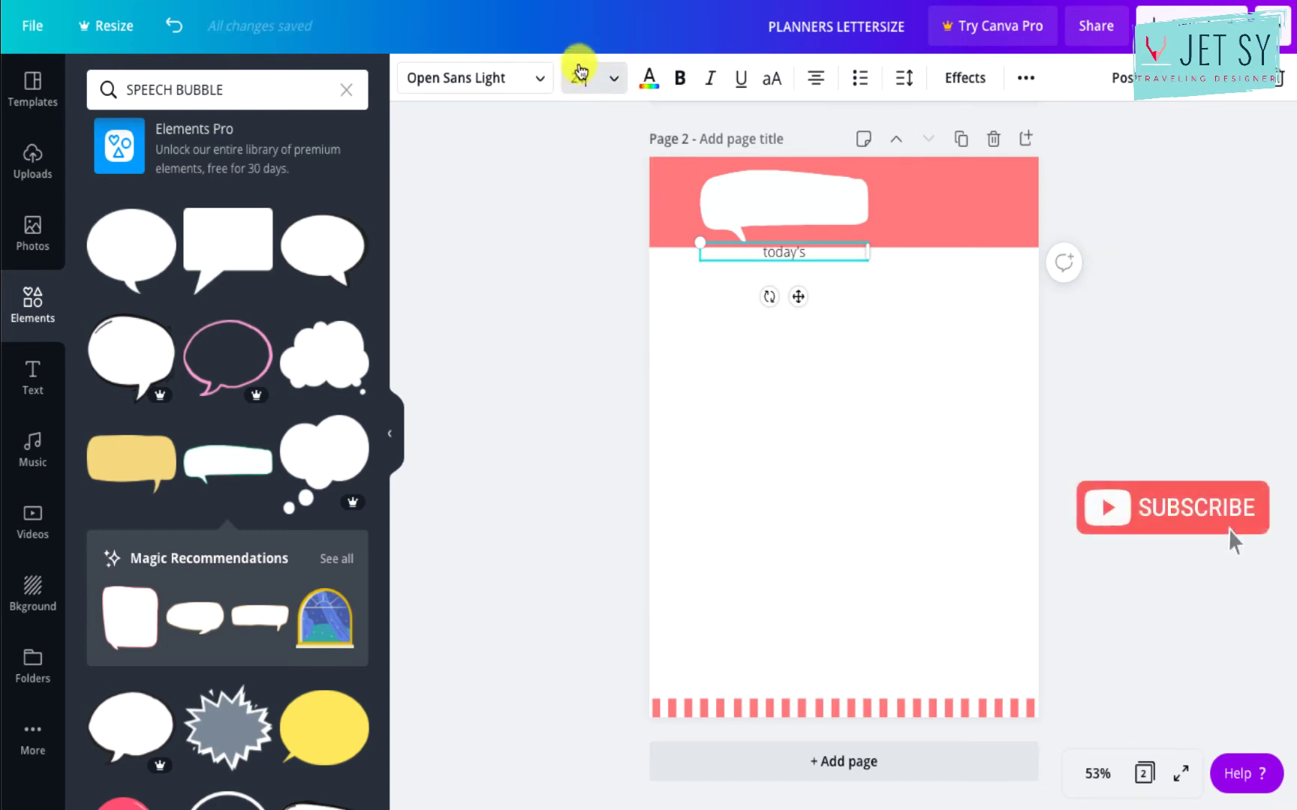
{"action": "left_click", "coordinate": [611, 78]}
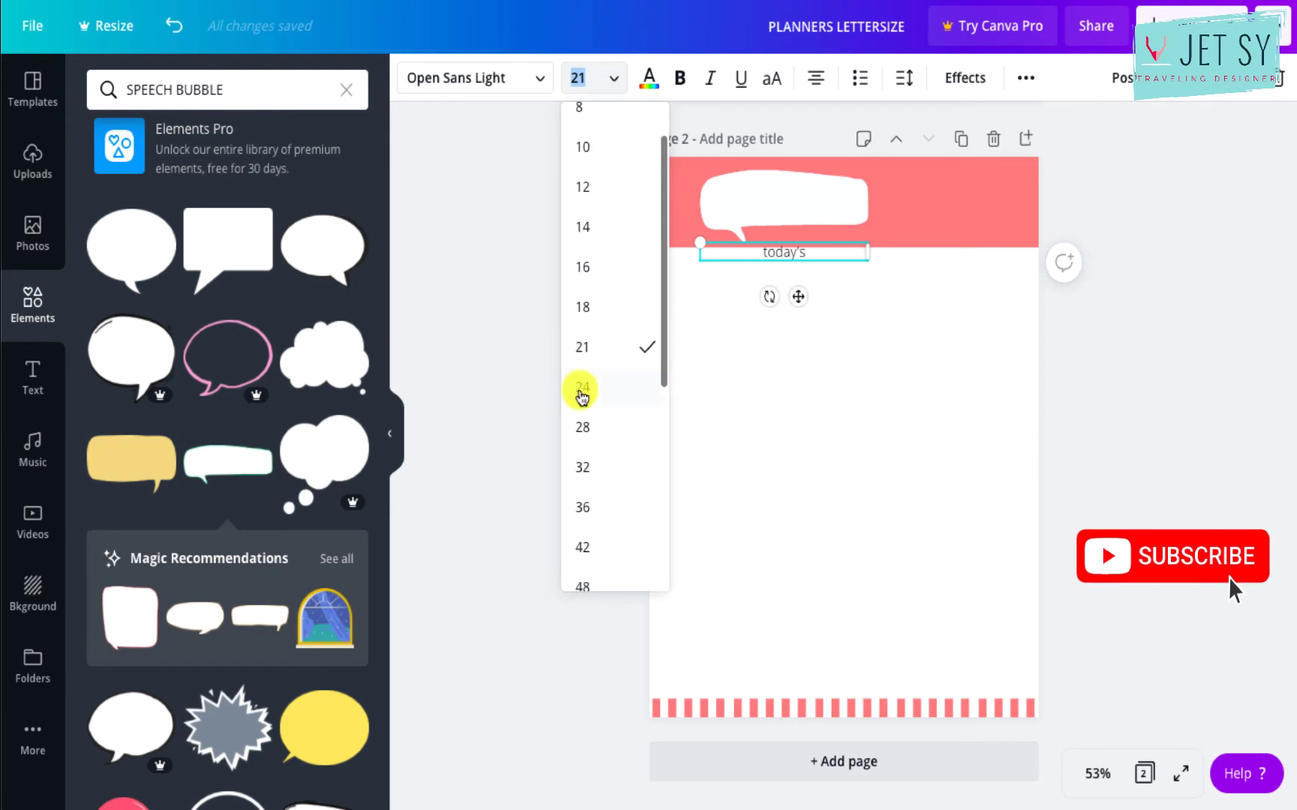
{"action": "left_click", "coordinate": [601, 427]}
{"action": "left_click", "coordinate": [622, 78]}
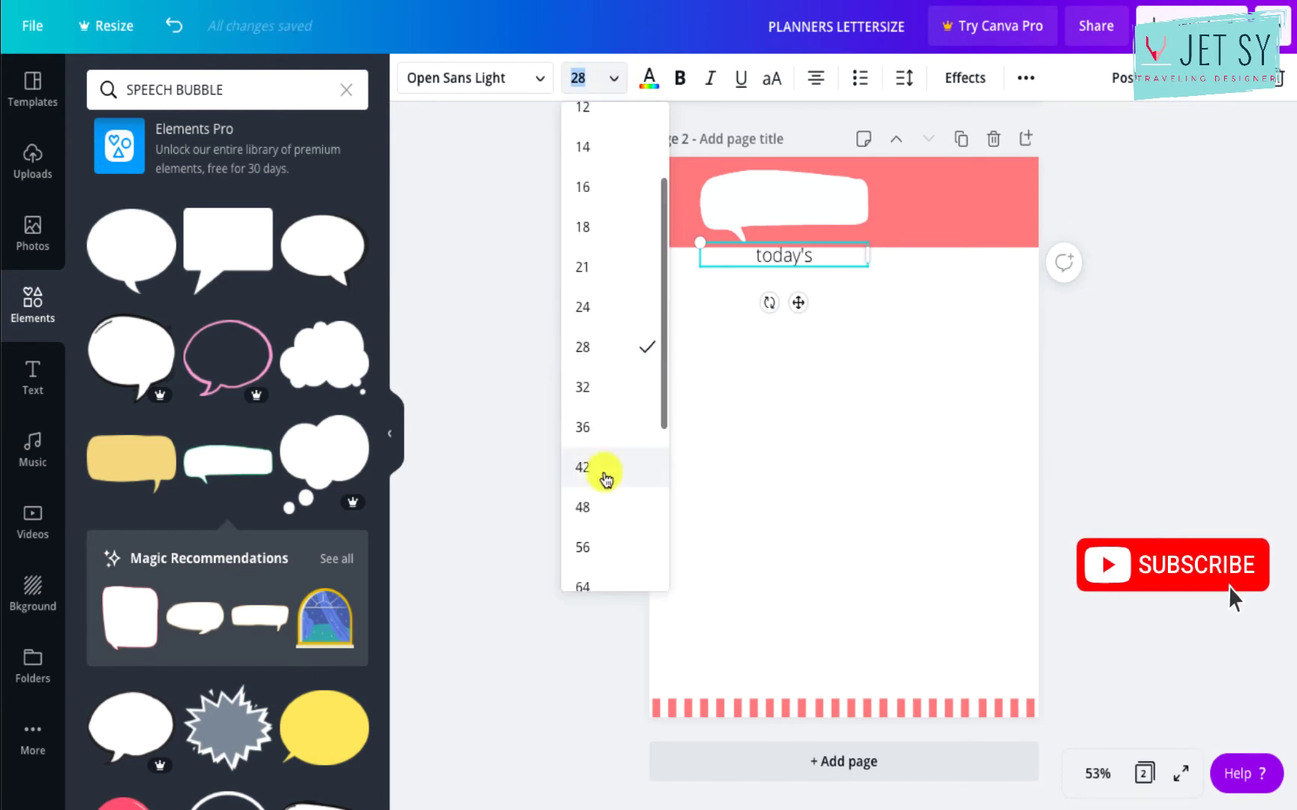
{"action": "left_click", "coordinate": [599, 474]}
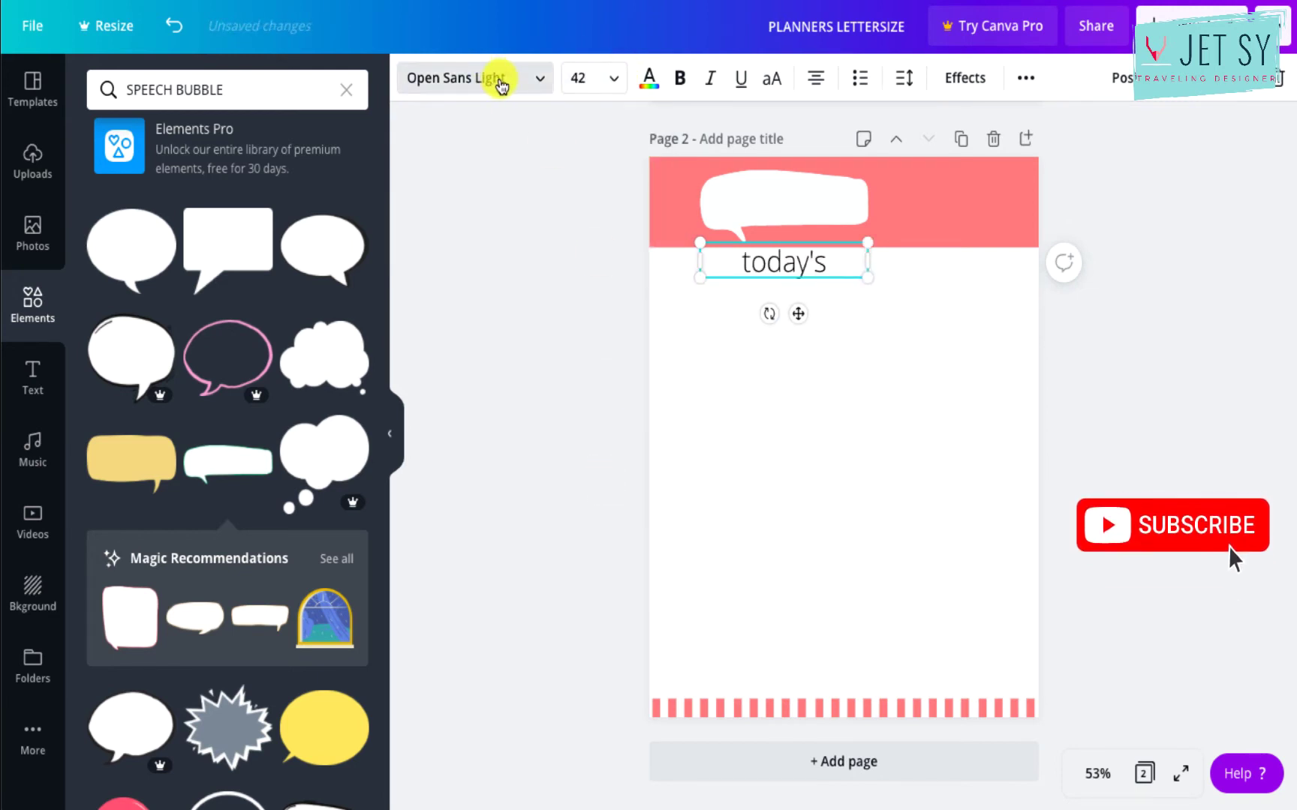
Change the "today's" text to the Clicker Script font and enlarge it to about size 65.5.
{"action": "left_click", "coordinate": [497, 82]}
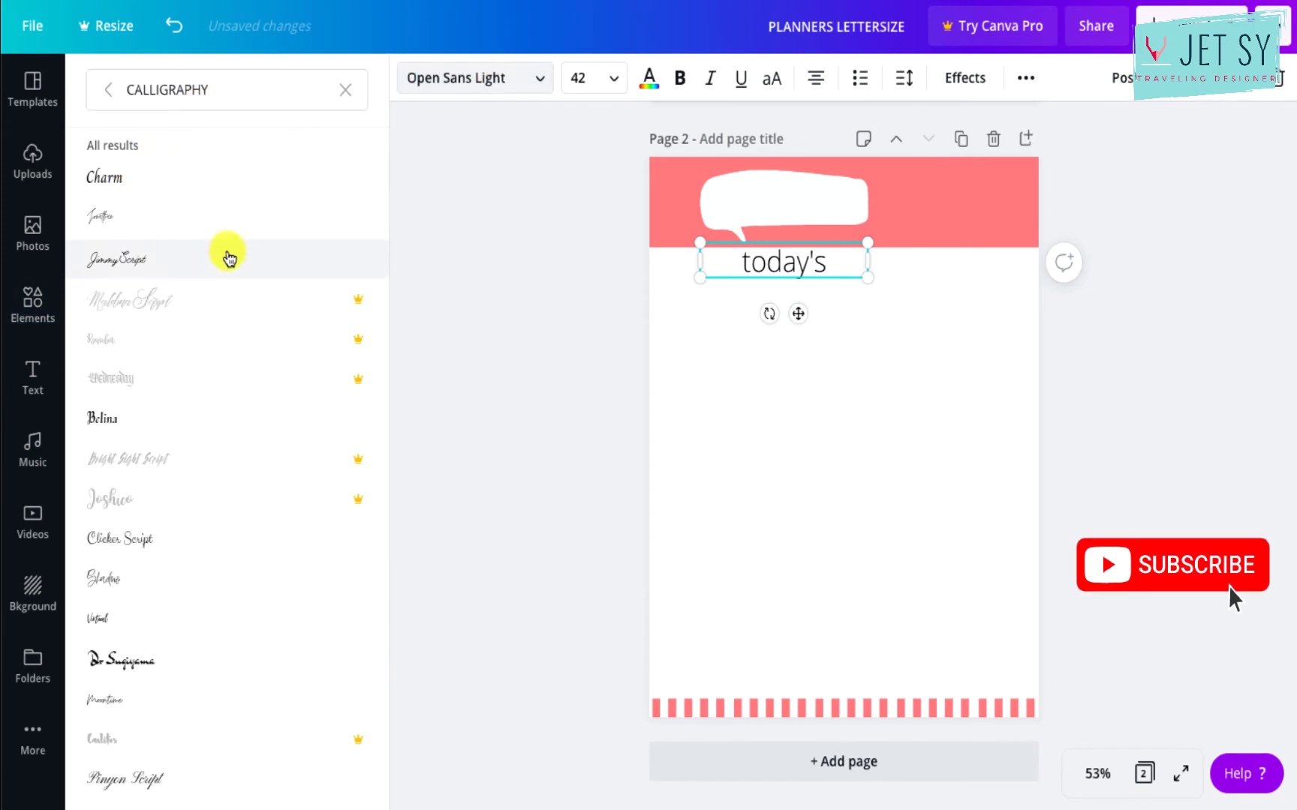
{"action": "left_click", "coordinate": [207, 531]}
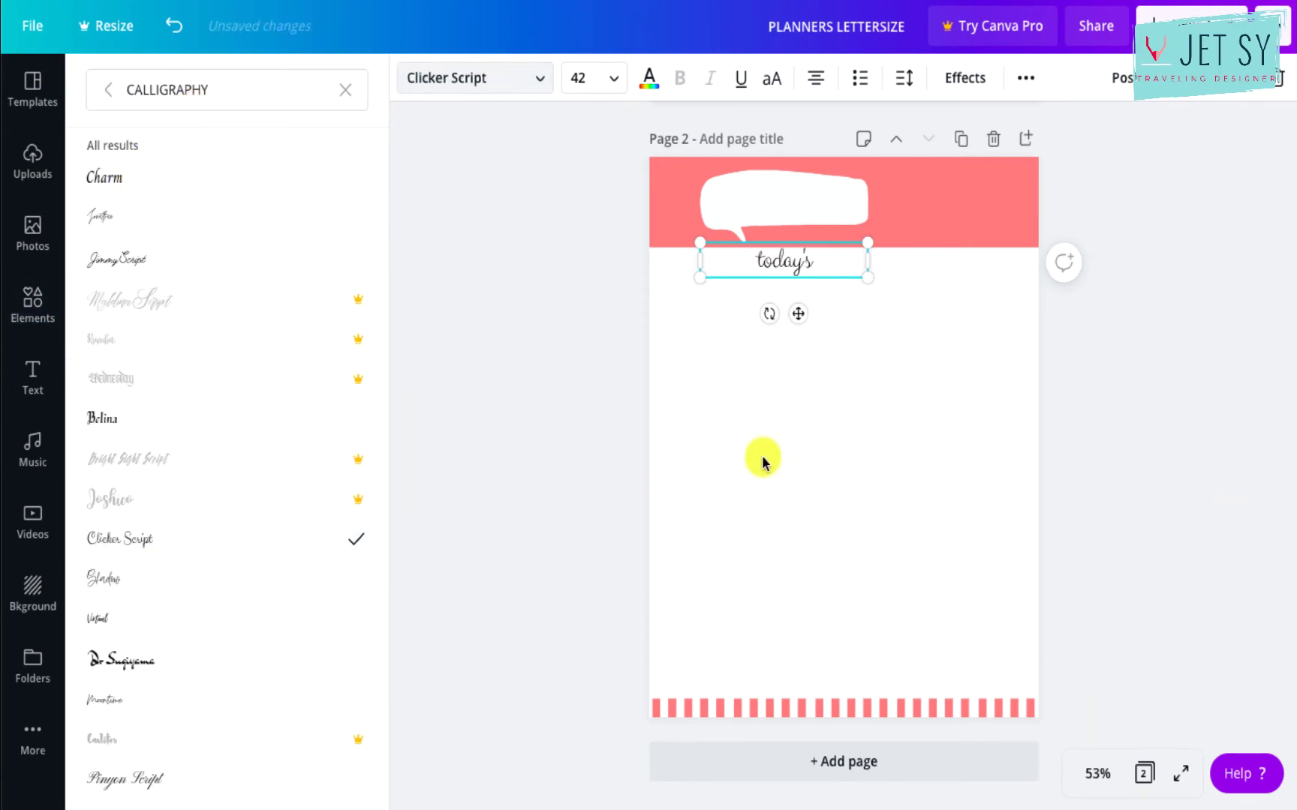
{"action": "left_click_drag", "start_coordinate": [866, 278], "coordinate": [962, 299]}
Move the "today's" text onto the white speech bubble and nudge it into vertical alignment inside it.
{"action": "left_click_drag", "start_coordinate": [843, 341], "coordinate": [791, 260]}
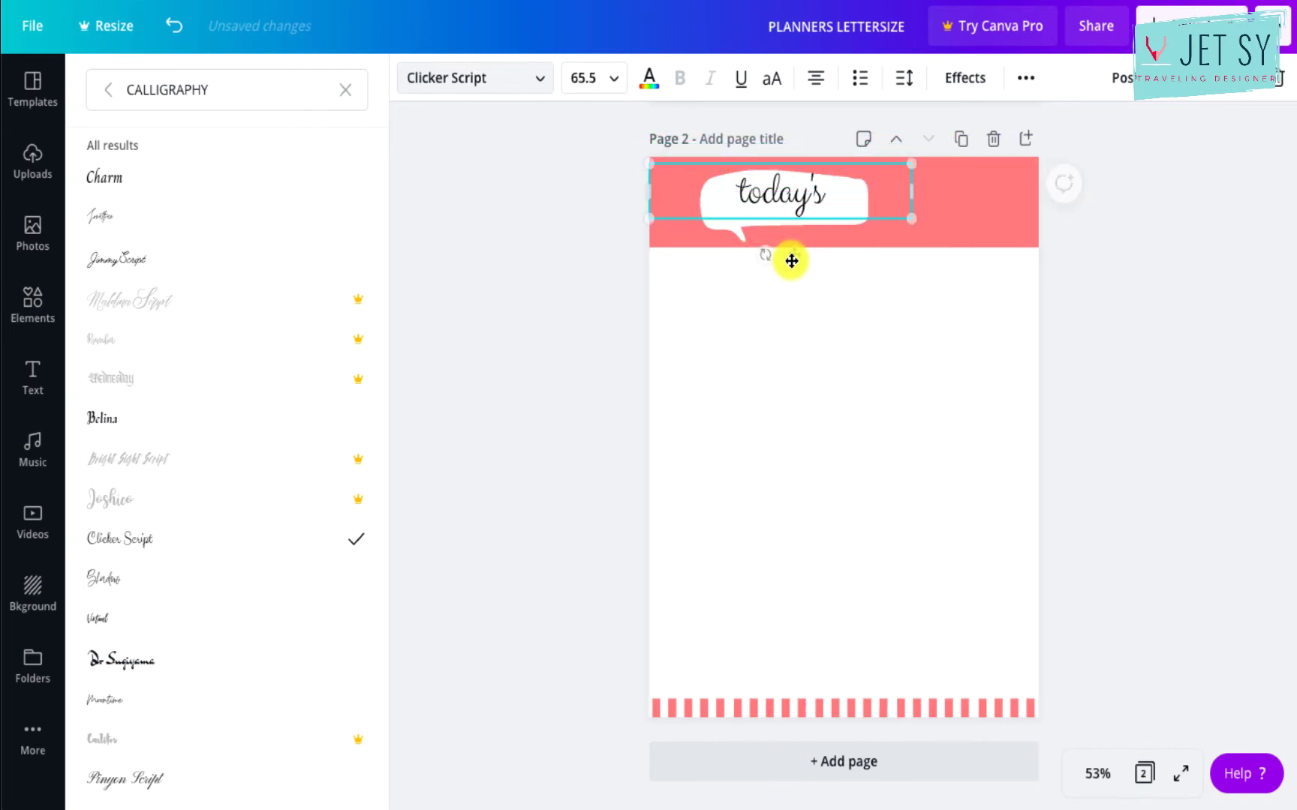
{"action": "key", "text": "shift+Down"}
{"action": "key", "text": "shift+Down"}
{"action": "key", "text": "shift+Up"}
{"action": "key", "text": "shift+Up"}
{"action": "key", "text": "shift+Down"}
{"action": "key", "text": "shift+Down"}
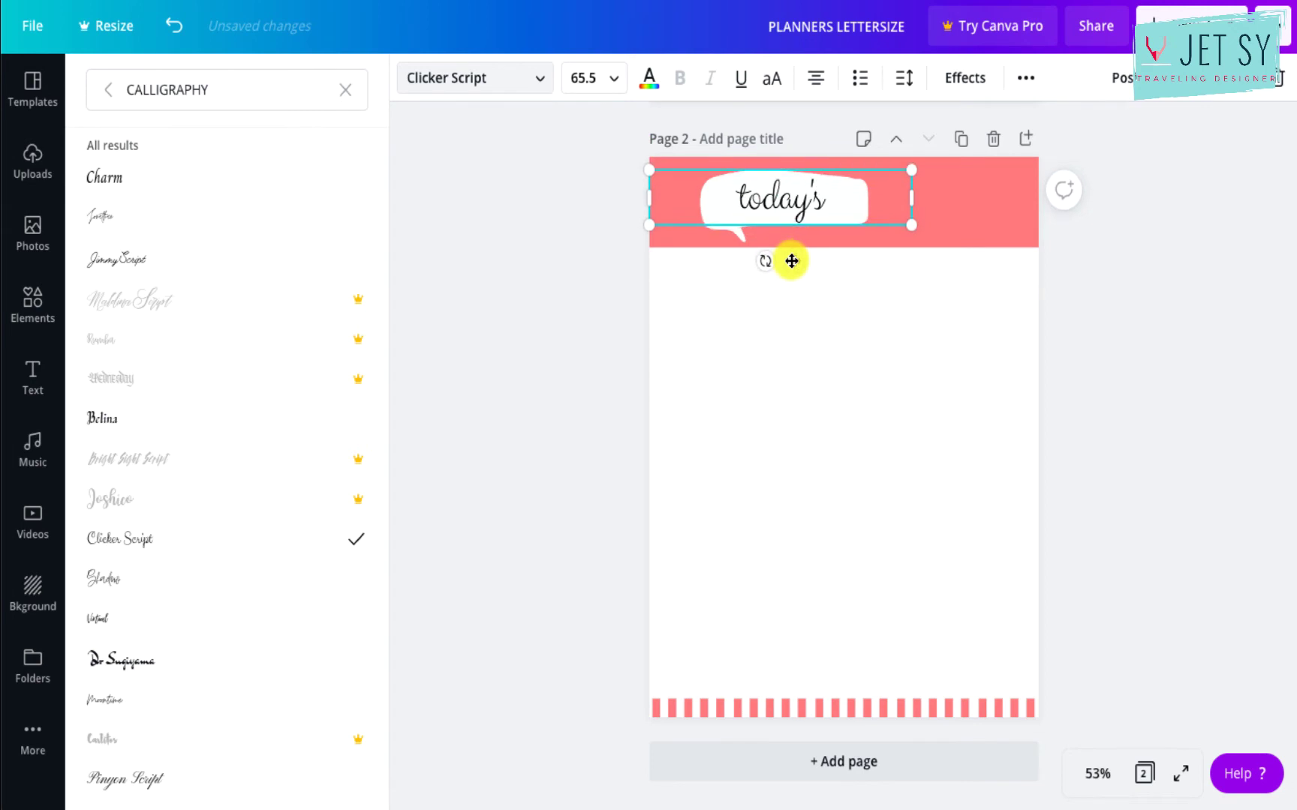
{"action": "left_click", "coordinate": [832, 379]}
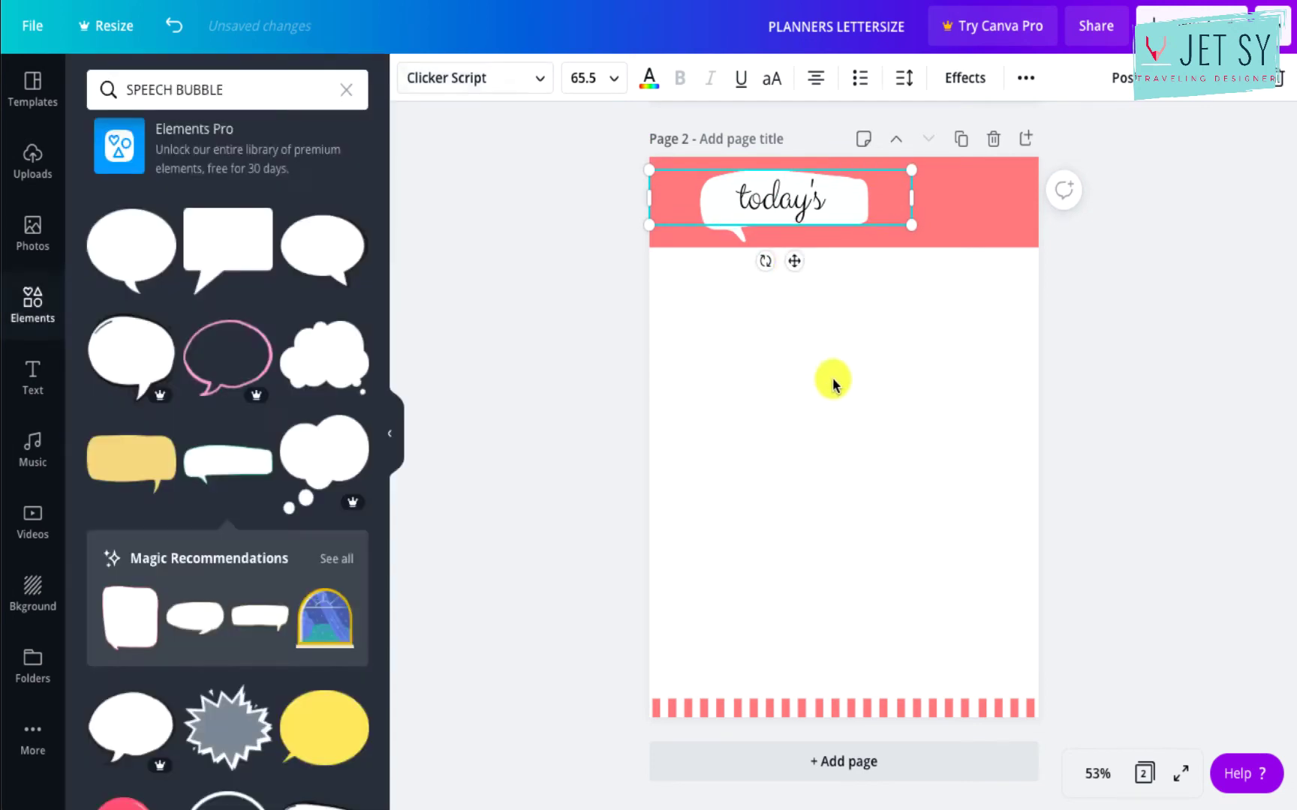
Add a separate text reading "PLAN" to the page and enlarge it to about size 79.4.
{"action": "left_click", "coordinate": [752, 405]}
{"action": "key", "text": "t"}
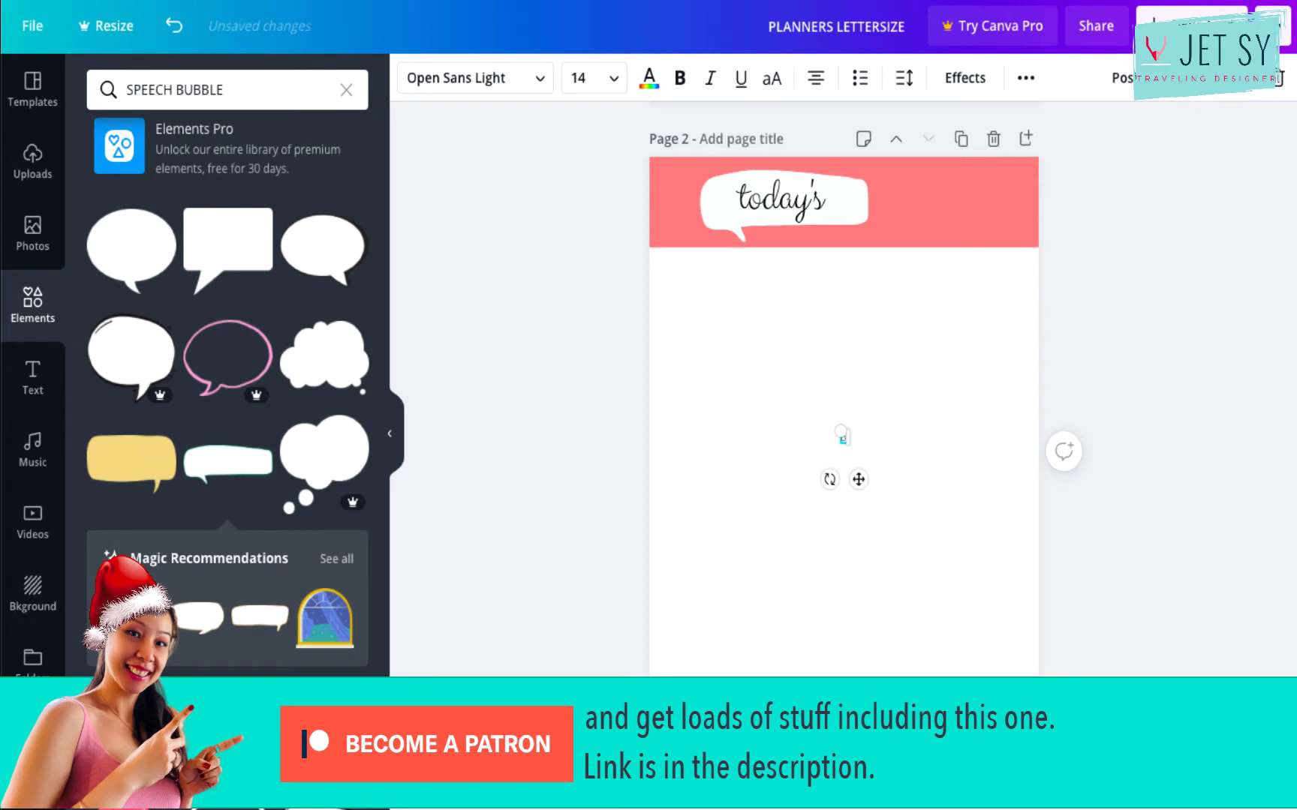
{"action": "type", "text": "PLAN"}
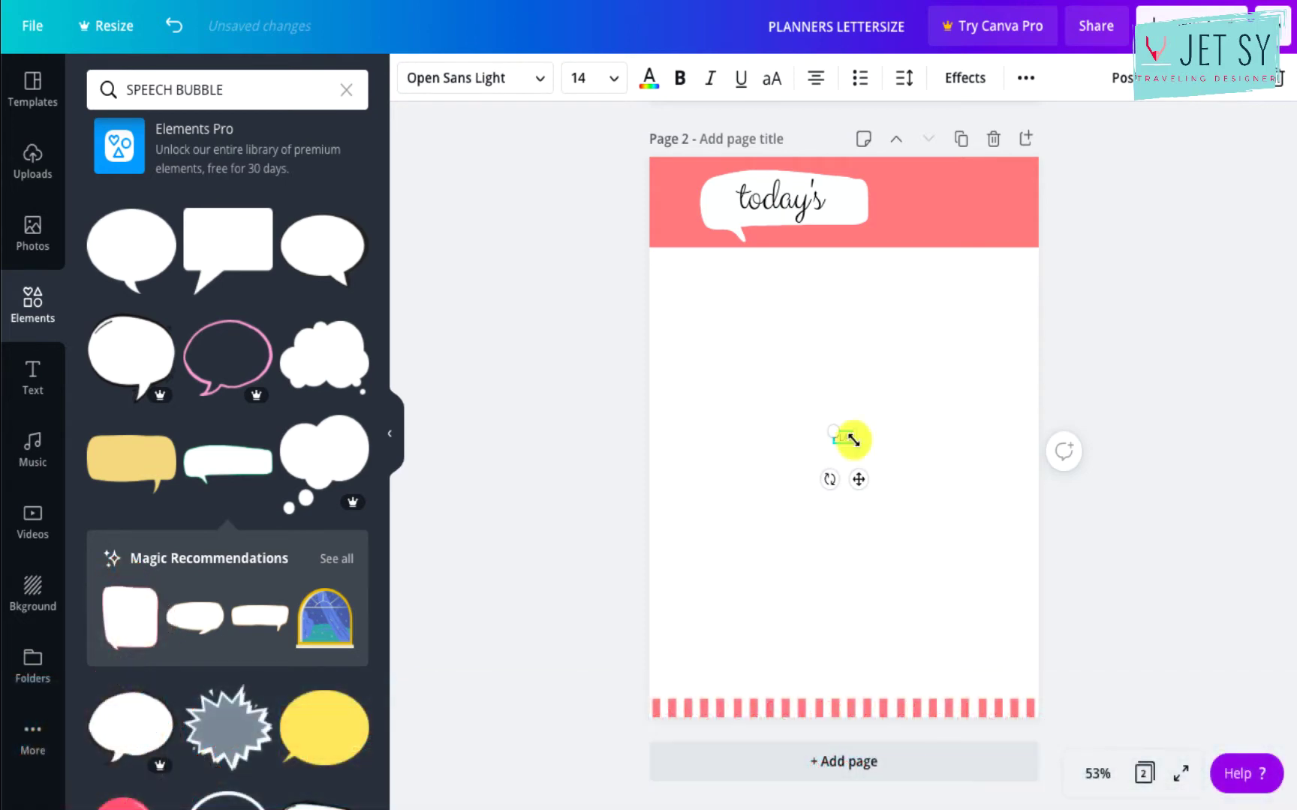
{"action": "left_click_drag", "start_coordinate": [856, 432], "coordinate": [958, 376]}
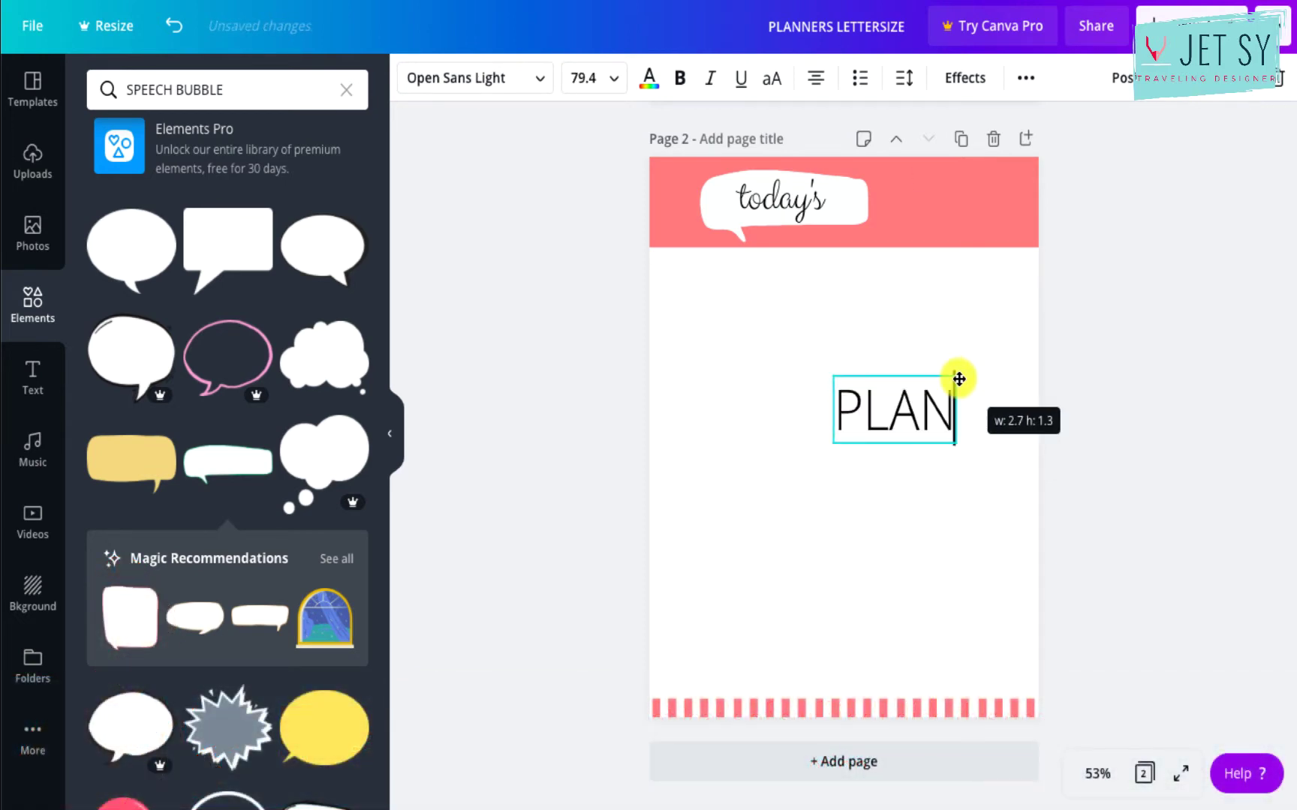
Change the "PLAN" text to the Josefin Sans Regular font and scale it down to about size 61.5.
{"action": "left_click", "coordinate": [535, 79]}
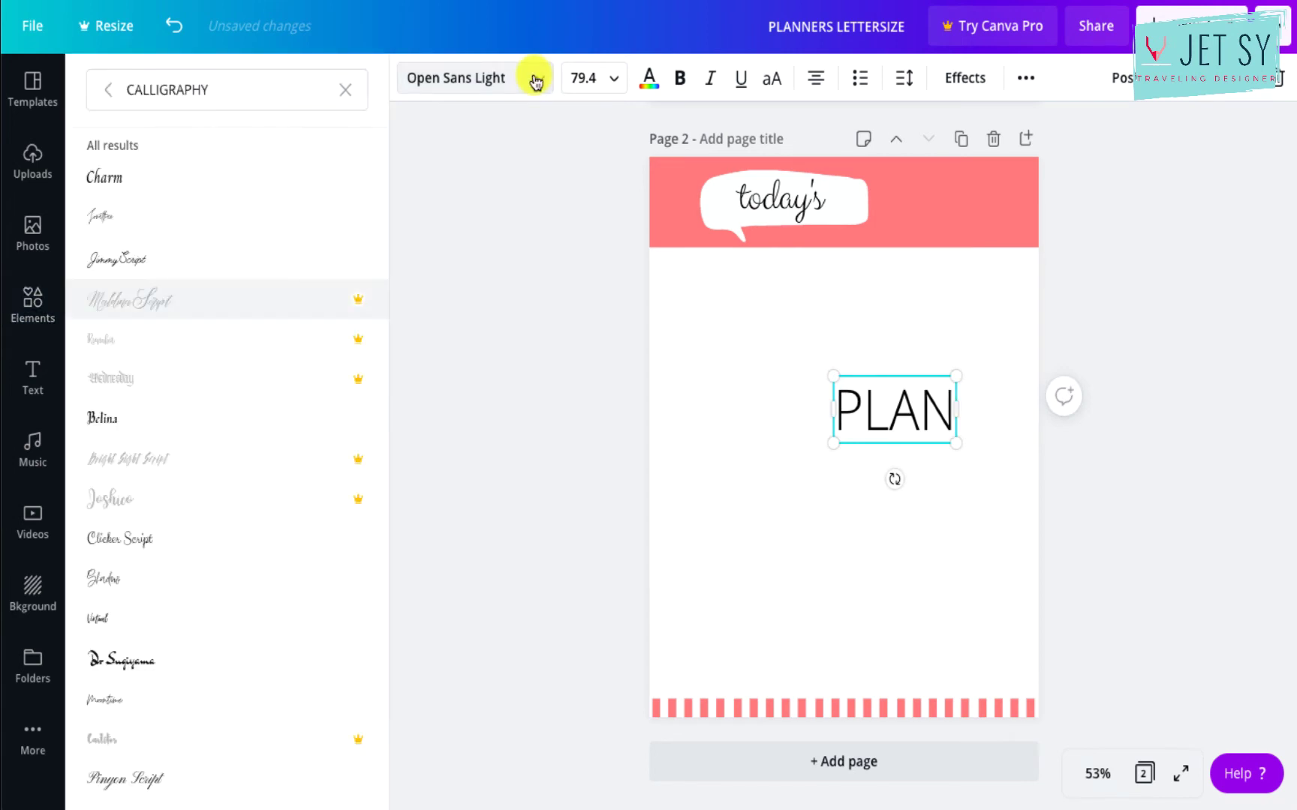
{"action": "left_click", "coordinate": [343, 90]}
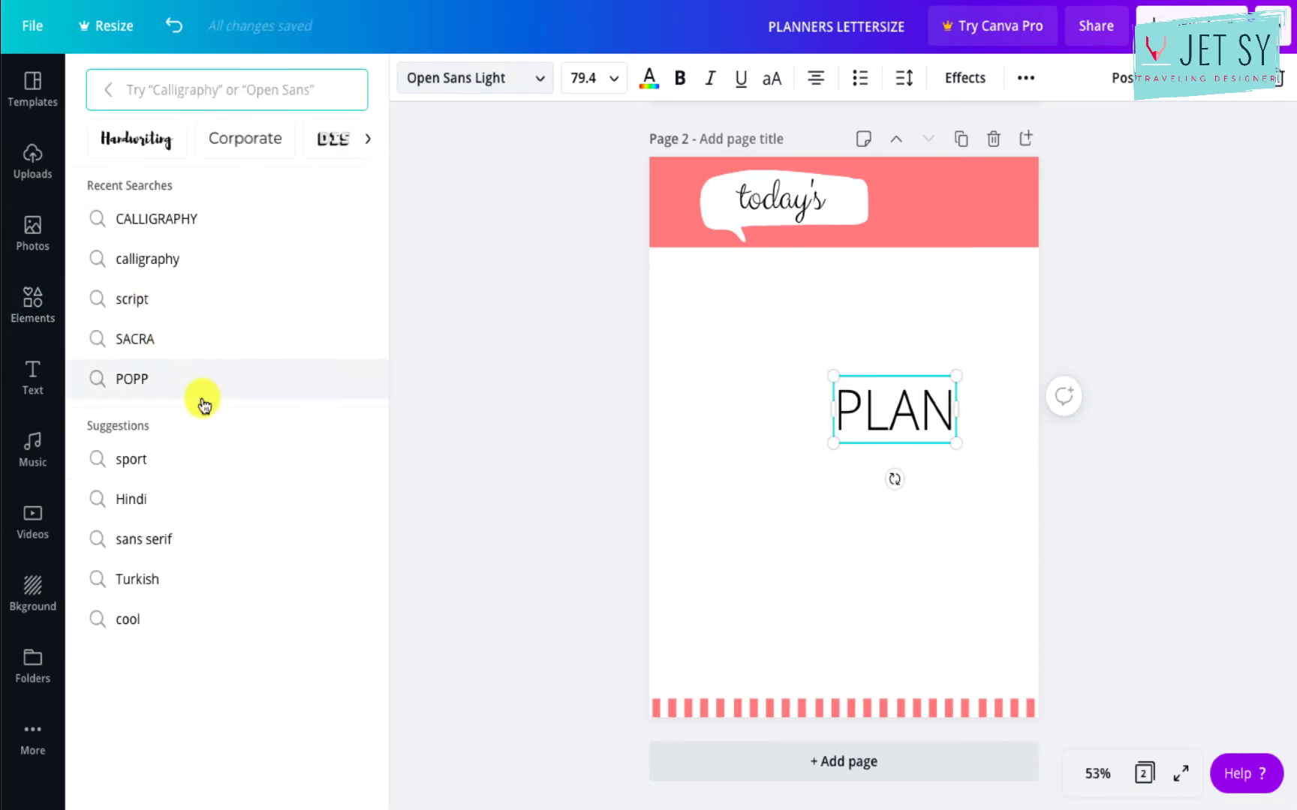
{"action": "left_click", "coordinate": [110, 96]}
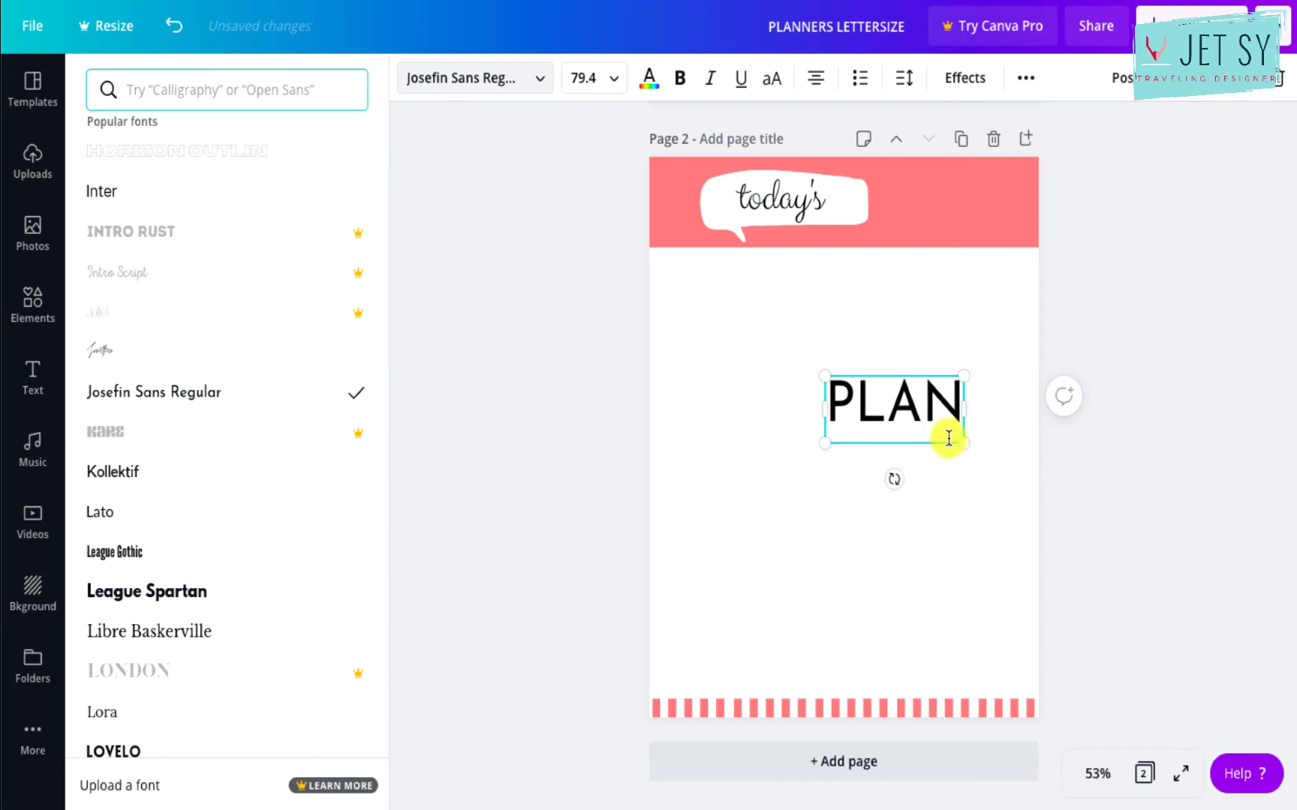
{"action": "left_click_drag", "start_coordinate": [958, 444], "coordinate": [905, 394]}
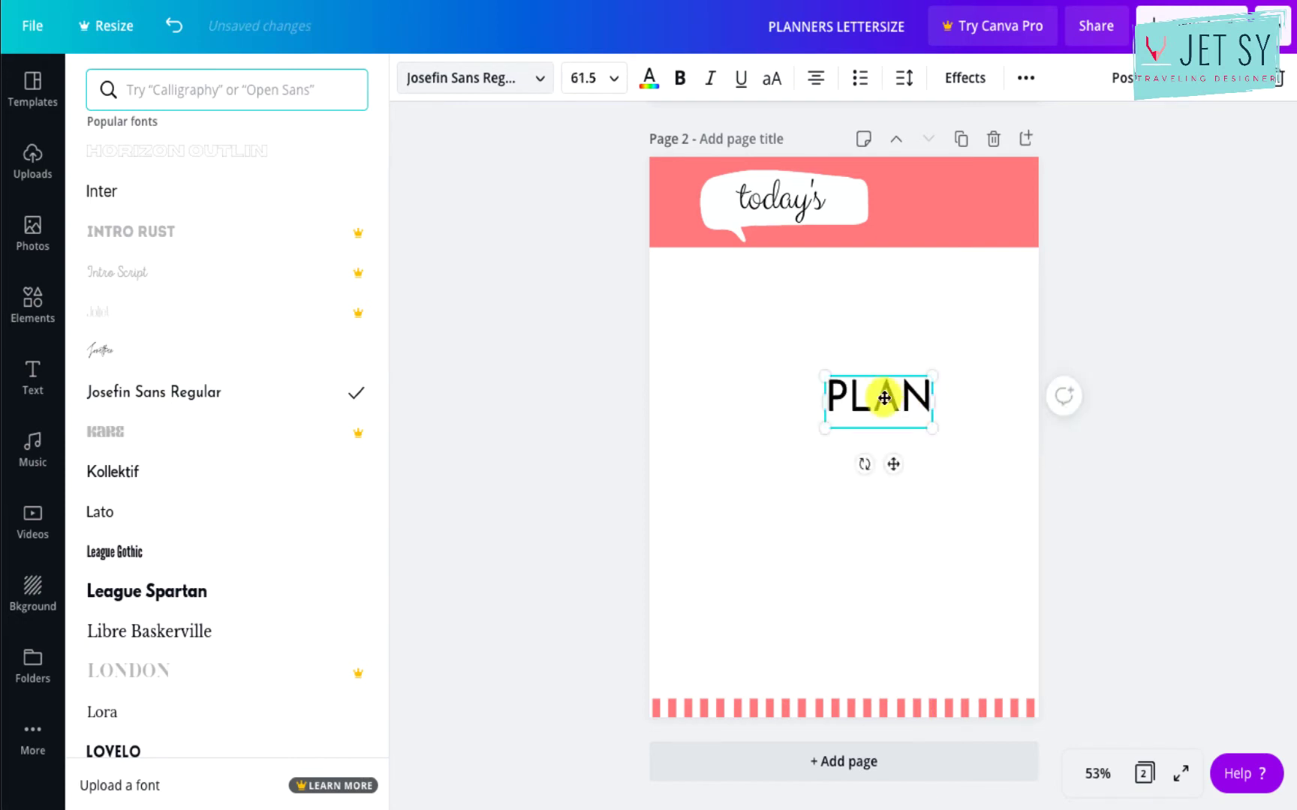
Move the "PLAN" text onto the coral header beside the speech bubble and colour it white.
{"action": "left_click_drag", "start_coordinate": [895, 463], "coordinate": [945, 264]}
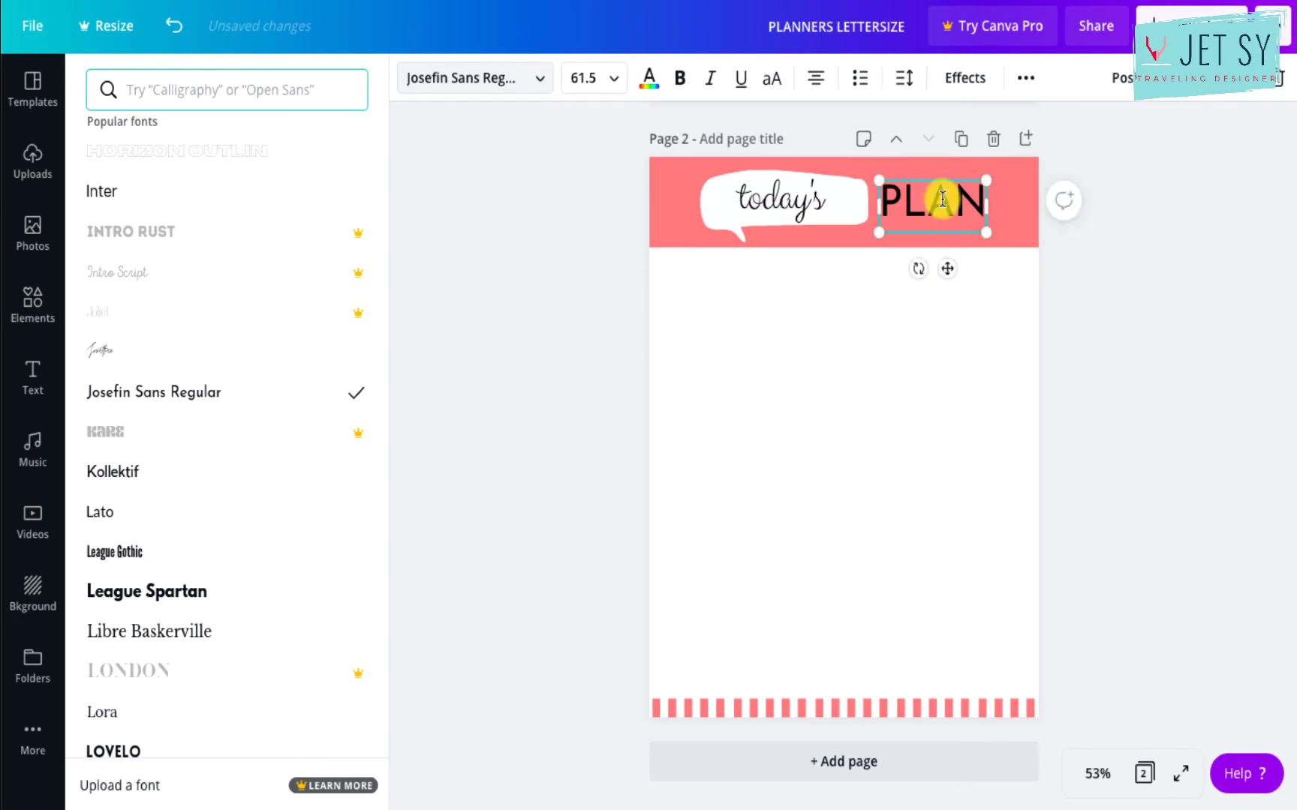
{"action": "left_click", "coordinate": [649, 79]}
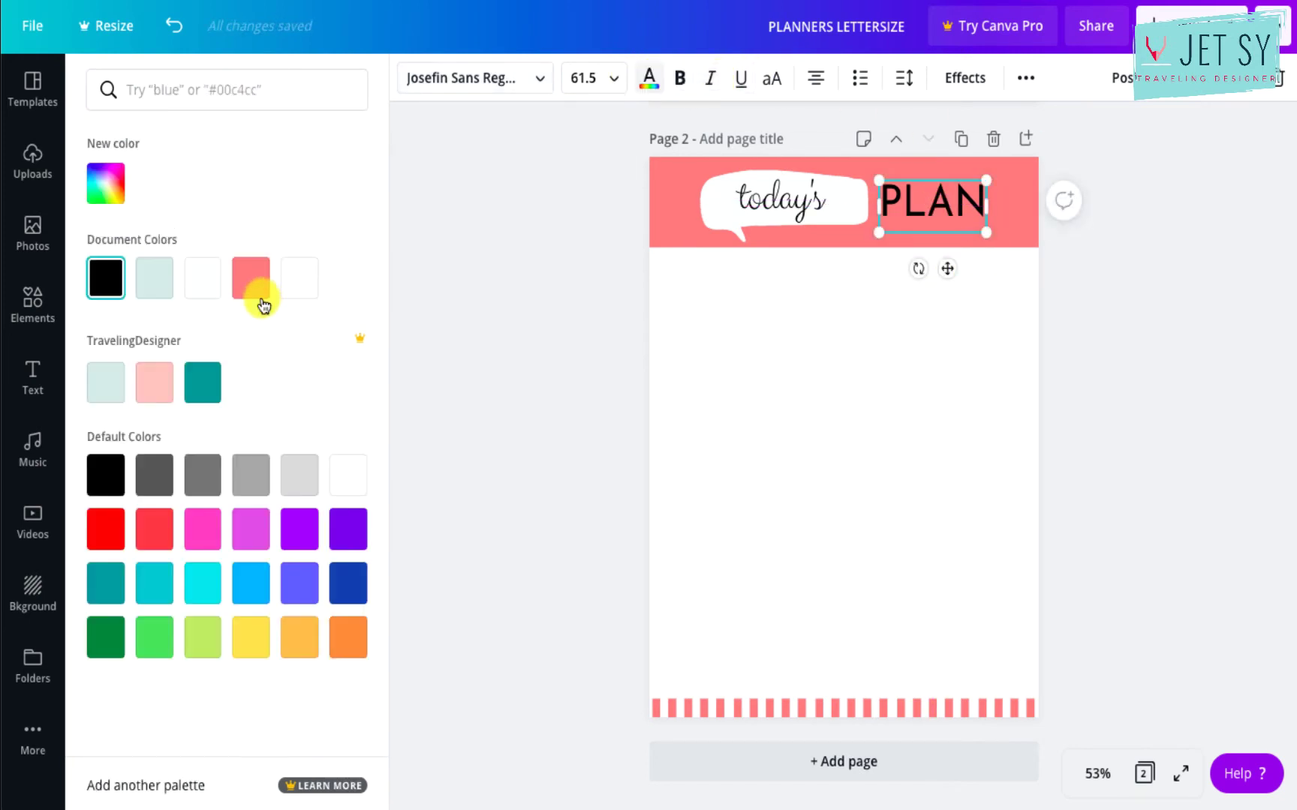
{"action": "left_click", "coordinate": [202, 279]}
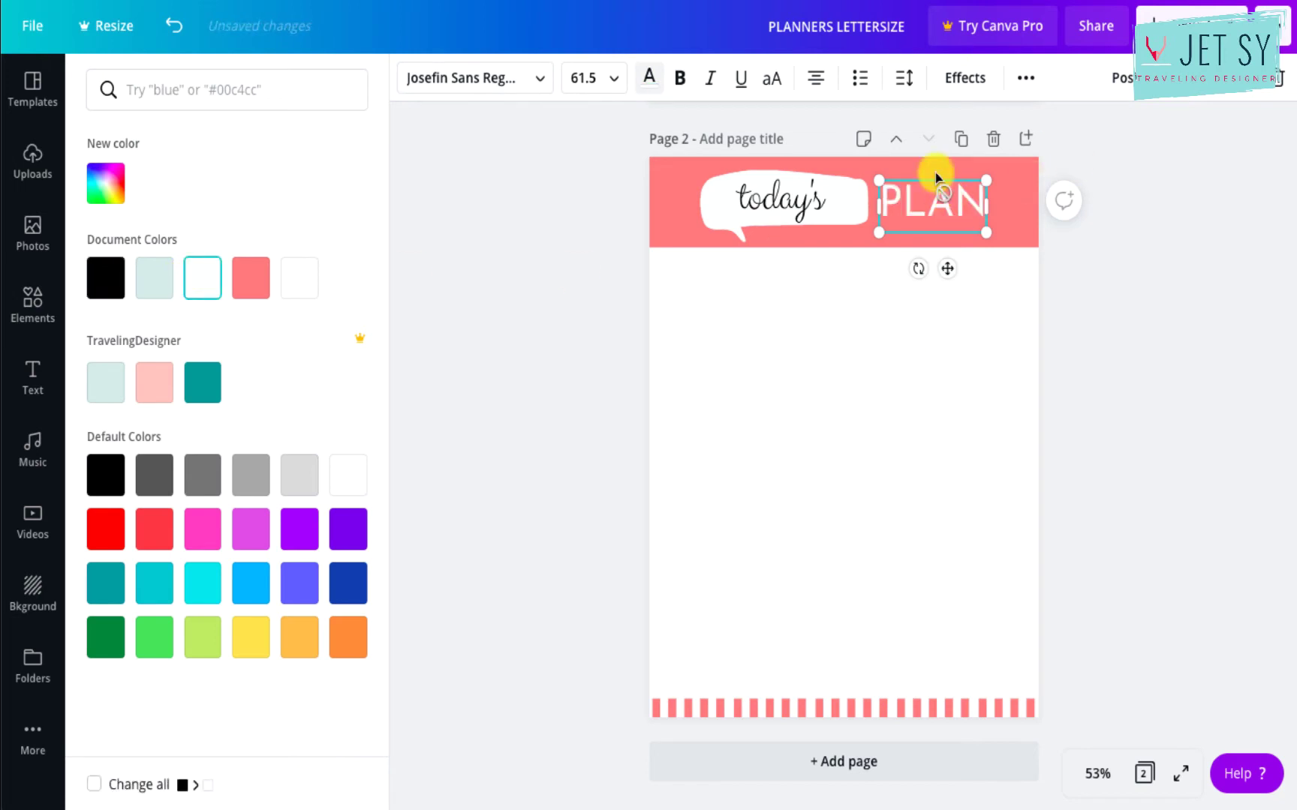
Increase the letter spacing of the "PLAN" text in the header and deselect it.
{"action": "left_click", "coordinate": [904, 79]}
{"action": "left_click_drag", "start_coordinate": [1025, 147], "coordinate": [1028, 143]}
{"action": "left_click", "coordinate": [1015, 333]}
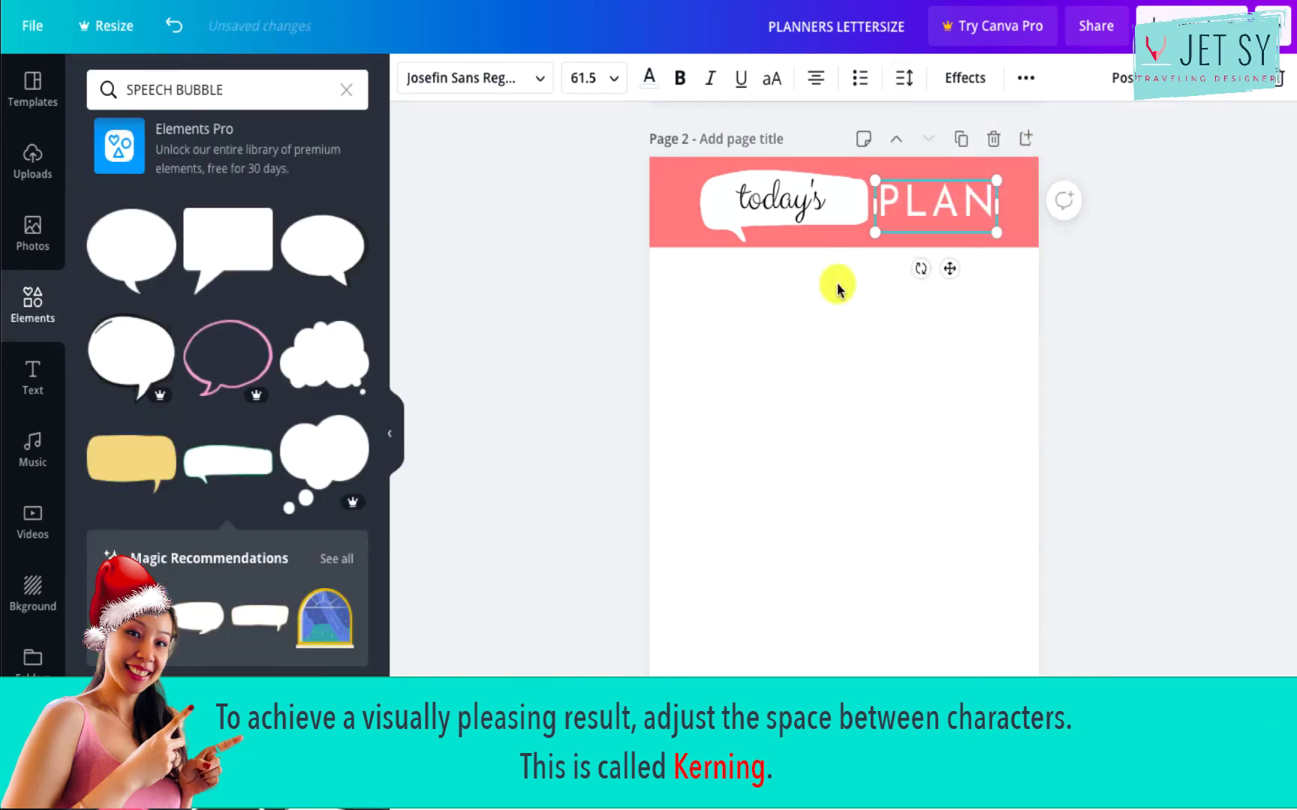
{"action": "left_click", "coordinate": [858, 328]}
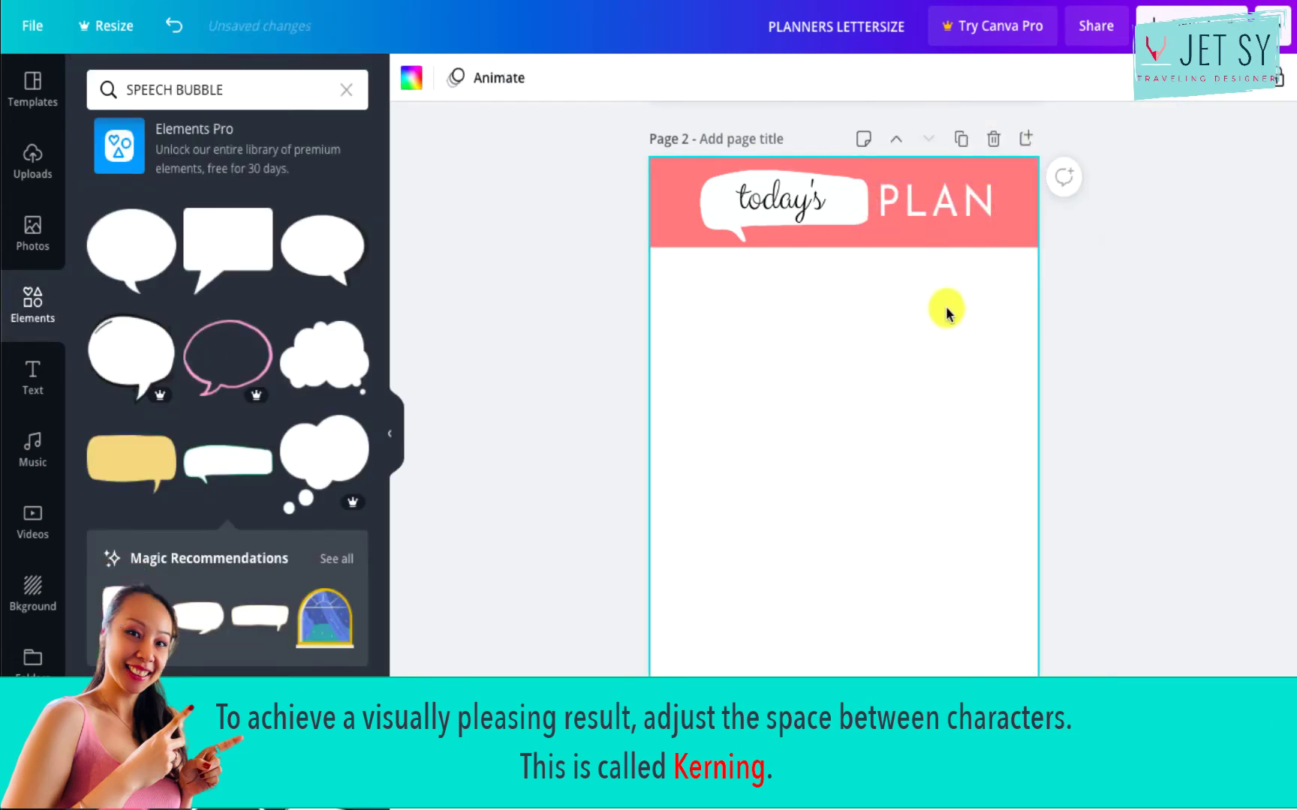
Add a "DATE:" text to the page and place it just below the coral header near the page's left edge.
{"action": "key", "text": "ctrl+plus"}
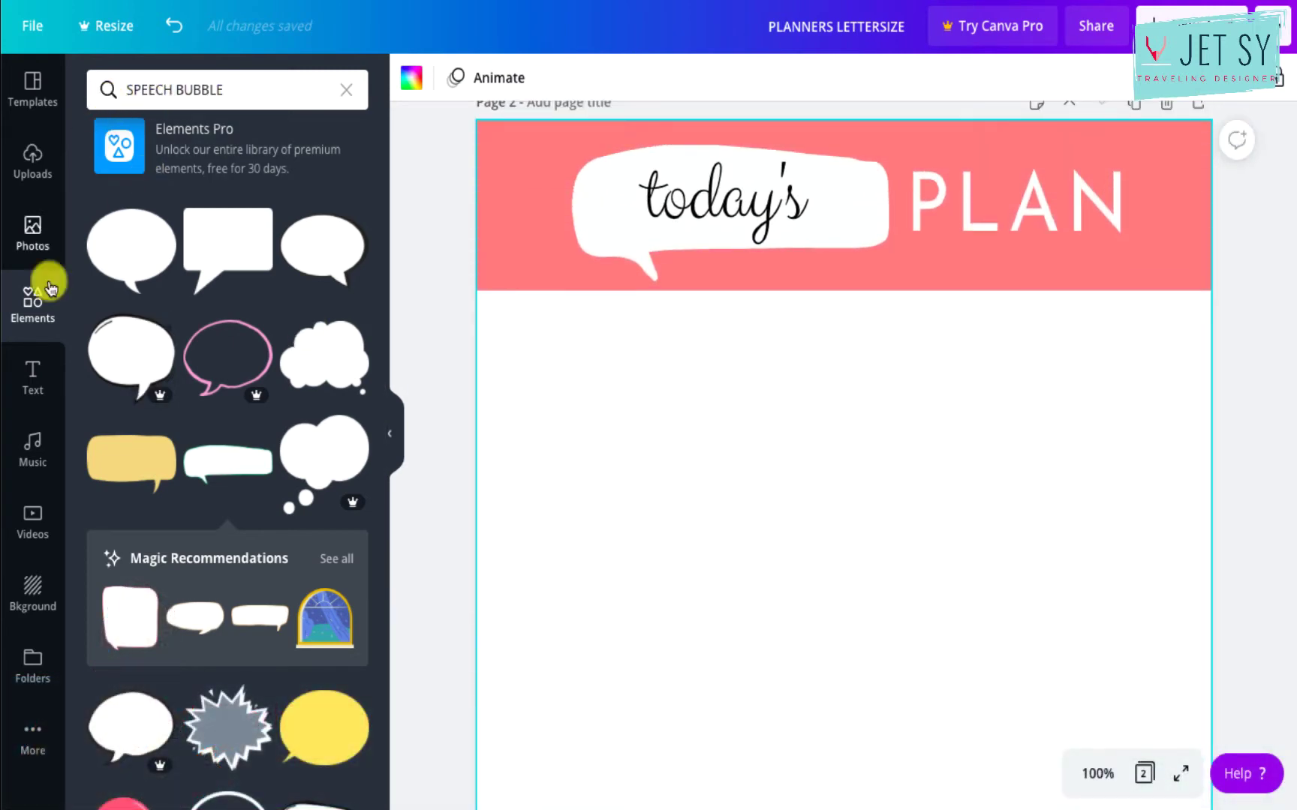
{"action": "left_click", "coordinate": [34, 306]}
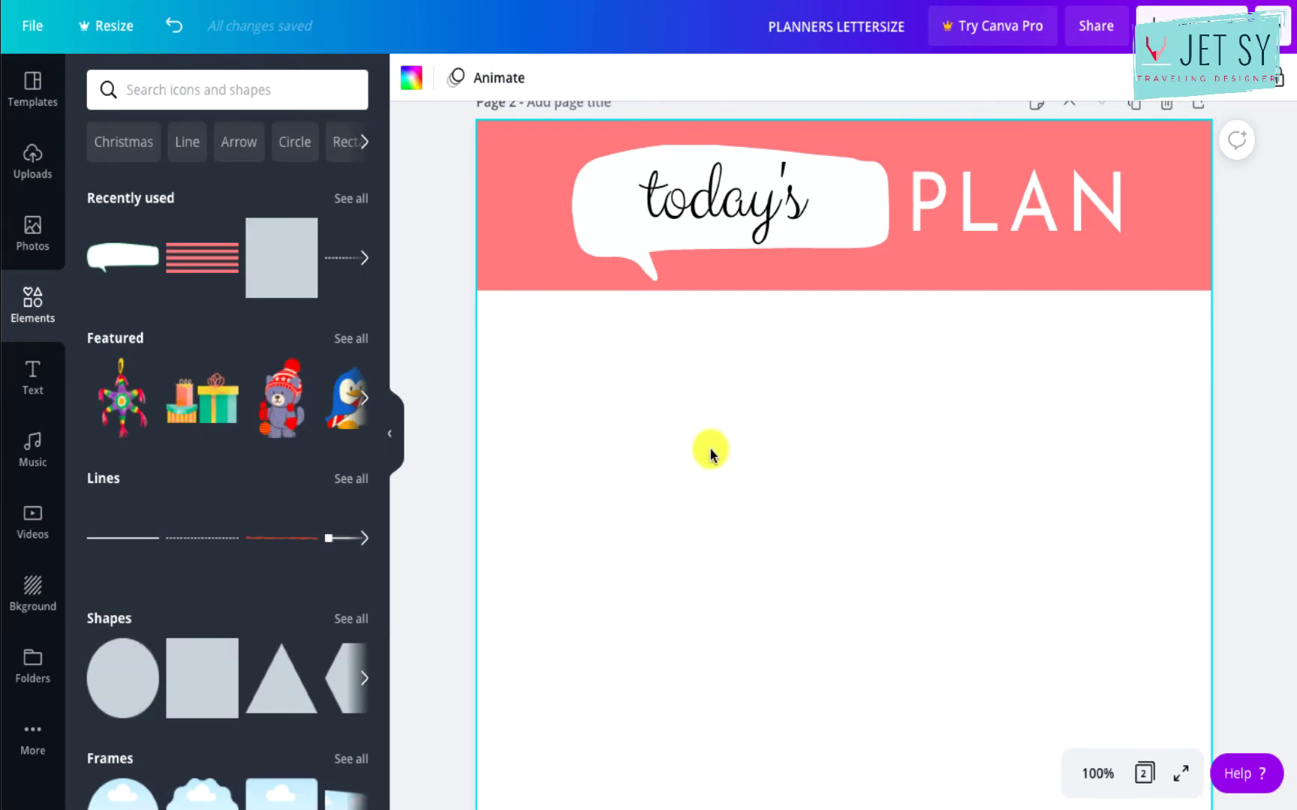
{"action": "type", "text": "t"}
{"action": "type", "text": "DATE:"}
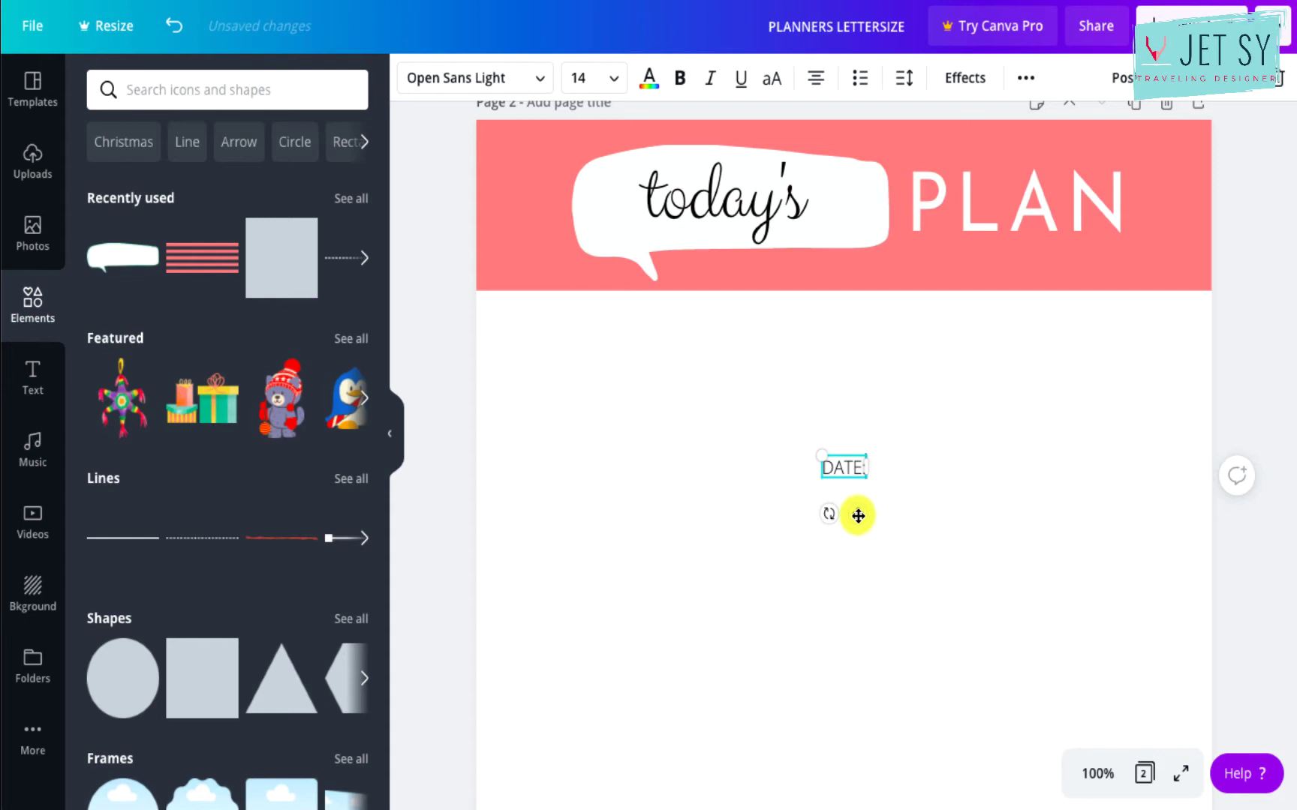
{"action": "left_click_drag", "start_coordinate": [857, 515], "coordinate": [536, 368]}
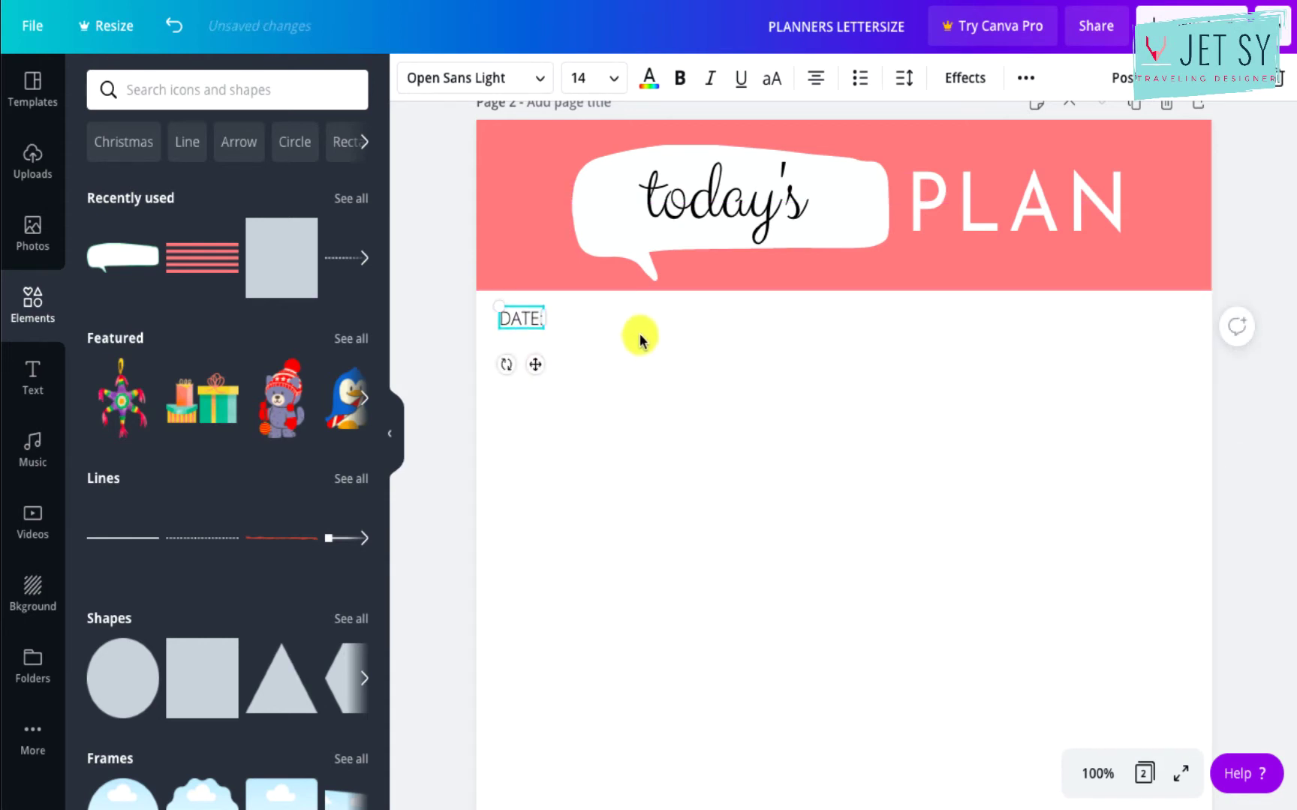
Add a dotted line, shrink it until it is very thin, and stretch it to a width of about 1.8.
{"action": "left_click", "coordinate": [197, 537]}
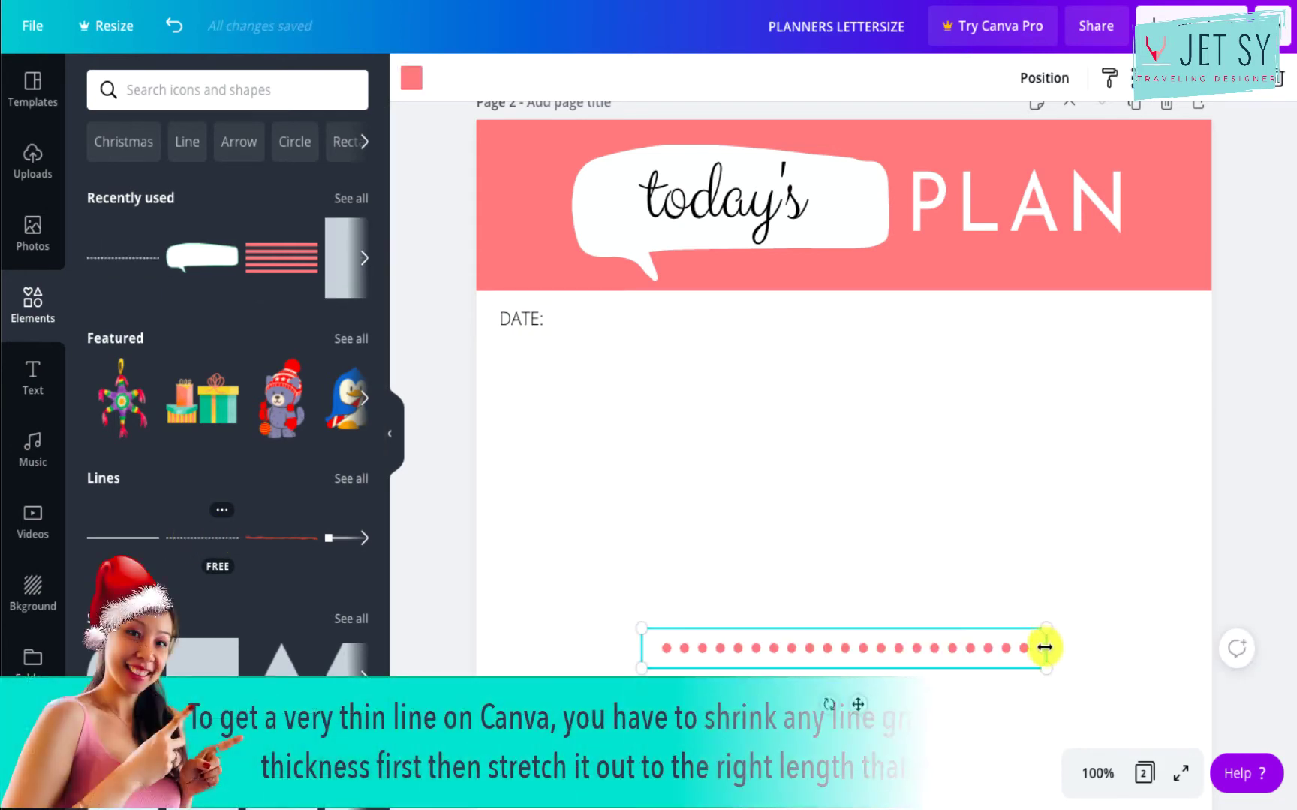
{"action": "left_click_drag", "start_coordinate": [1044, 667], "coordinate": [710, 602]}
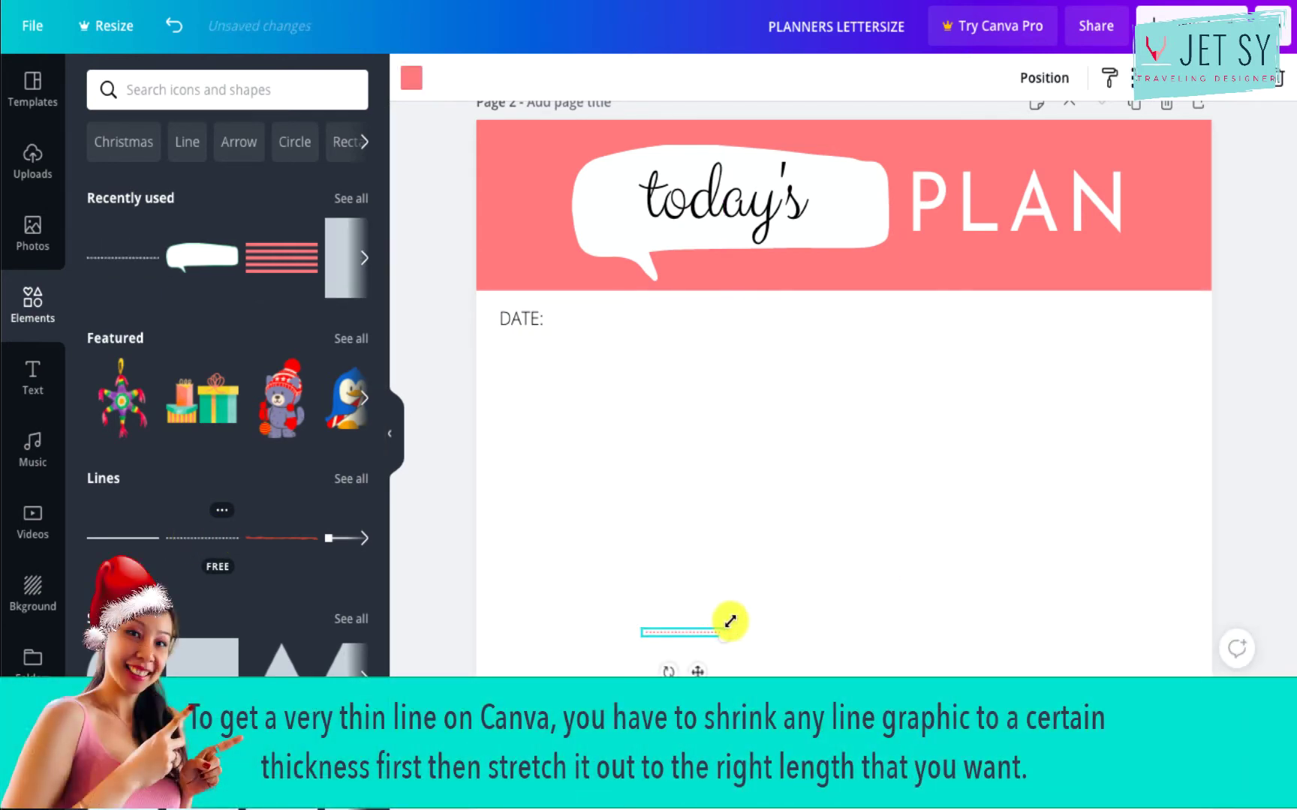
{"action": "key", "text": "ctrl+plus"}
{"action": "key", "text": "ctrl+plus"}
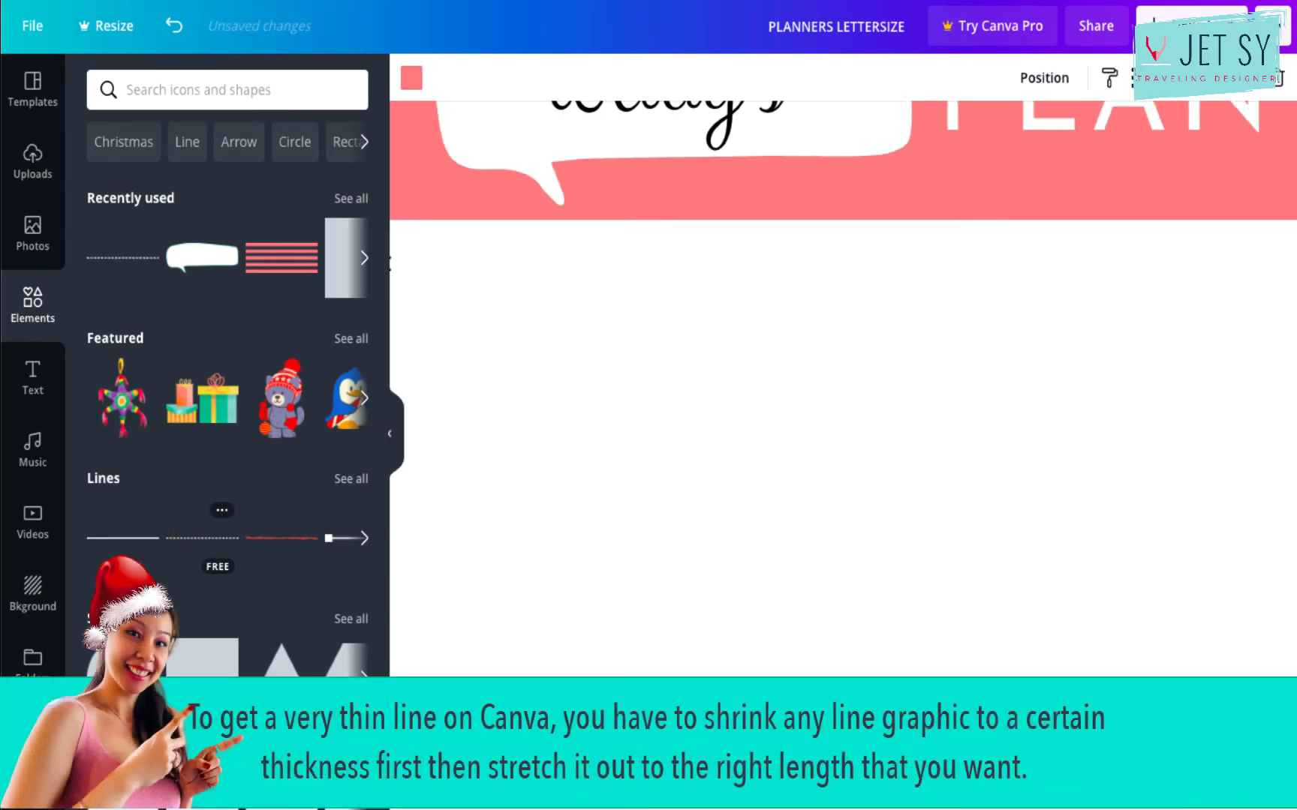
{"action": "key", "text": "ctrl+plus"}
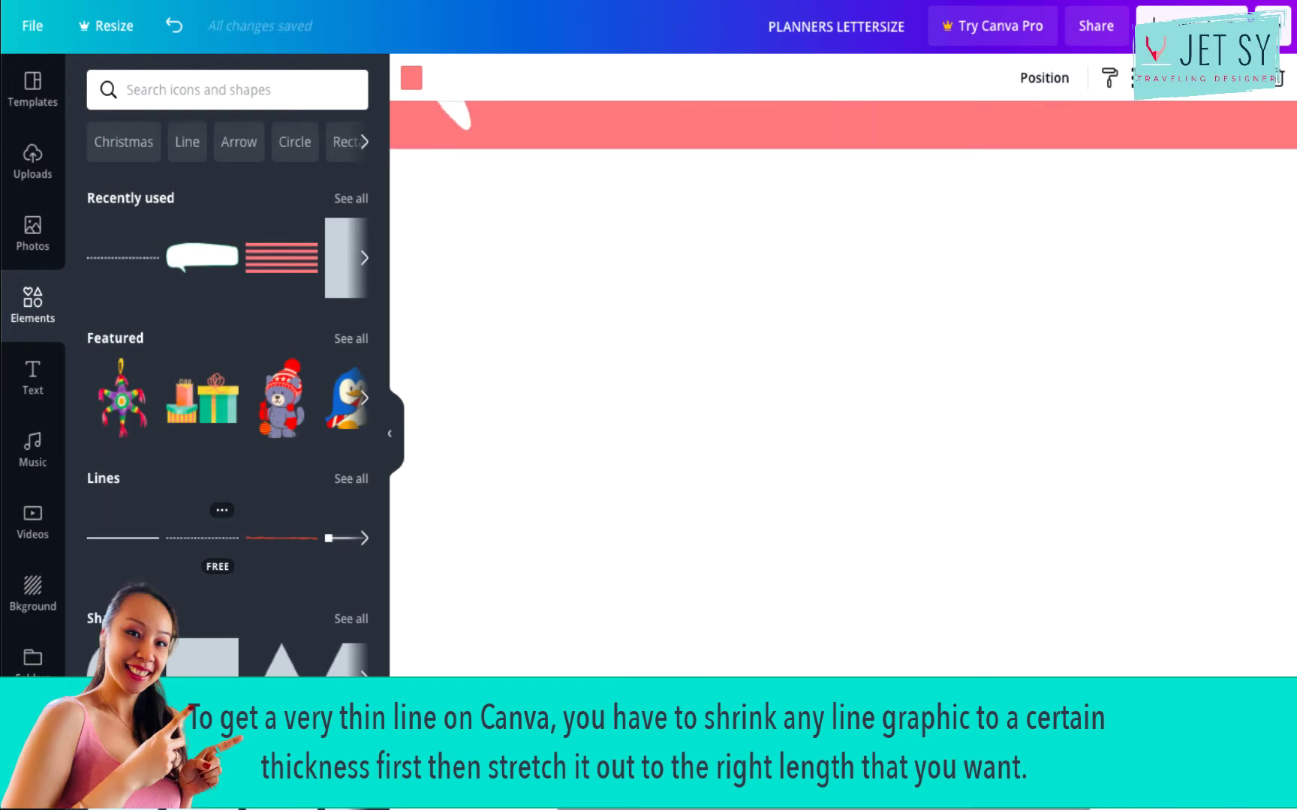
{"action": "scroll", "coordinate": [840, 450], "scroll_direction": "down", "scroll_amount": 3}
{"action": "left_click_drag", "start_coordinate": [605, 746], "coordinate": [745, 748]}
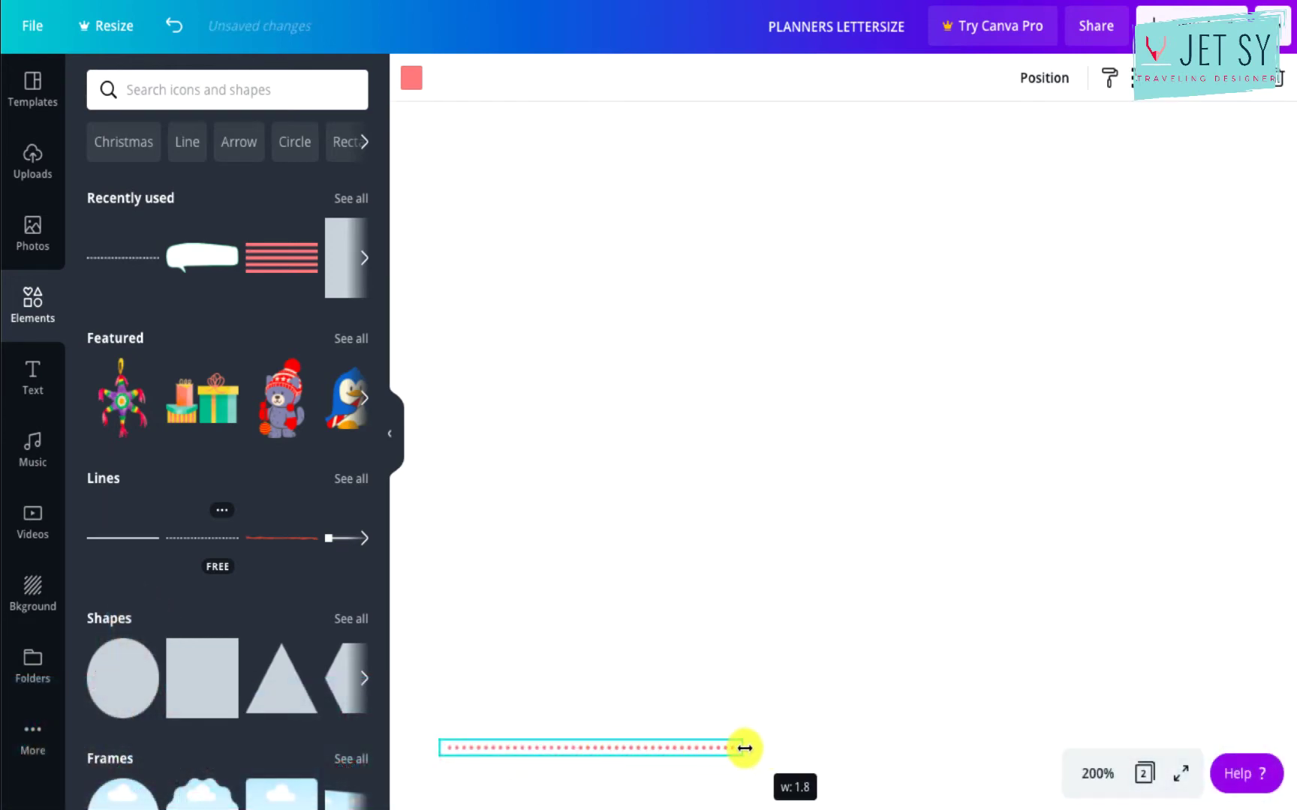
Move the thin dotted line right after the "DATE:" text as its writing line and deselect it.
{"action": "key", "text": "ctrl+minus"}
{"action": "key", "text": "ctrl+minus"}
{"action": "key", "text": "ctrl+minus"}
{"action": "key", "text": "ctrl+minus"}
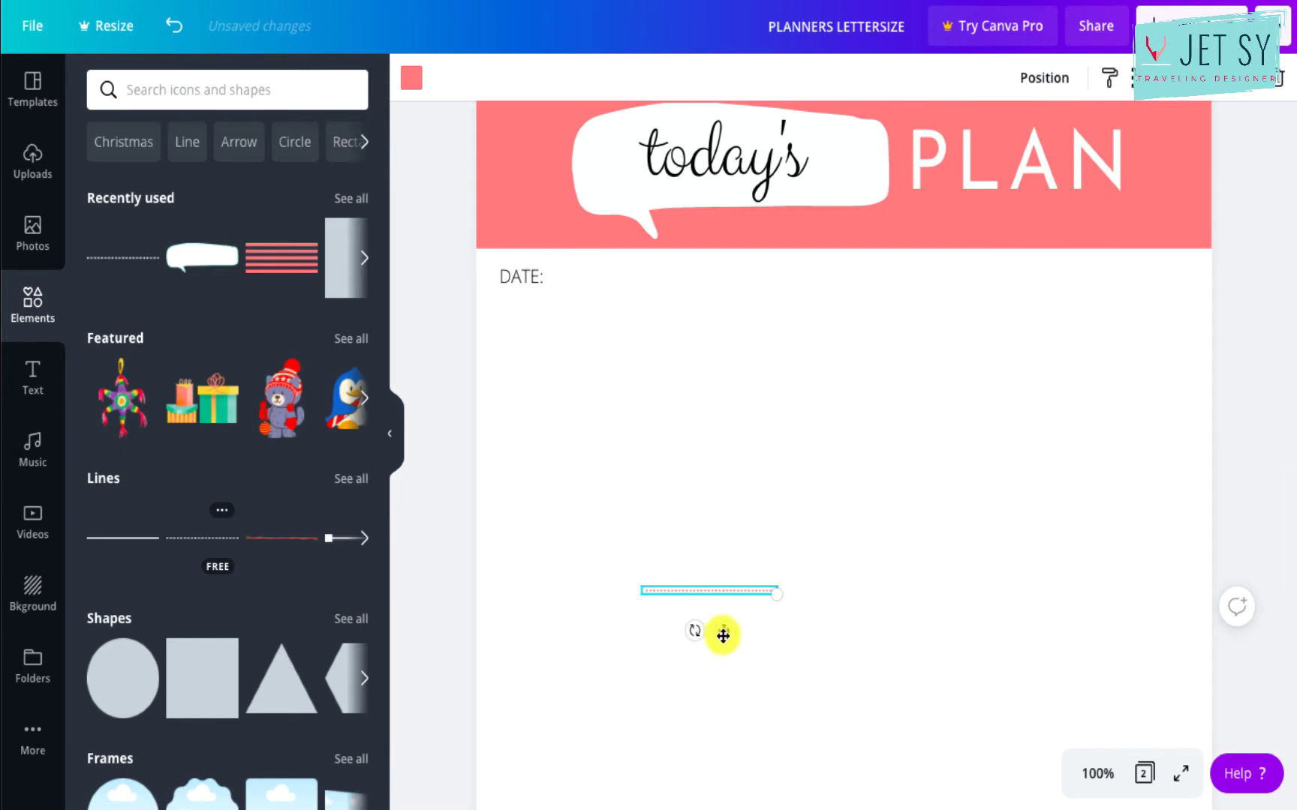
{"action": "left_click_drag", "start_coordinate": [722, 631], "coordinate": [629, 325]}
{"action": "left_click", "coordinate": [698, 365]}
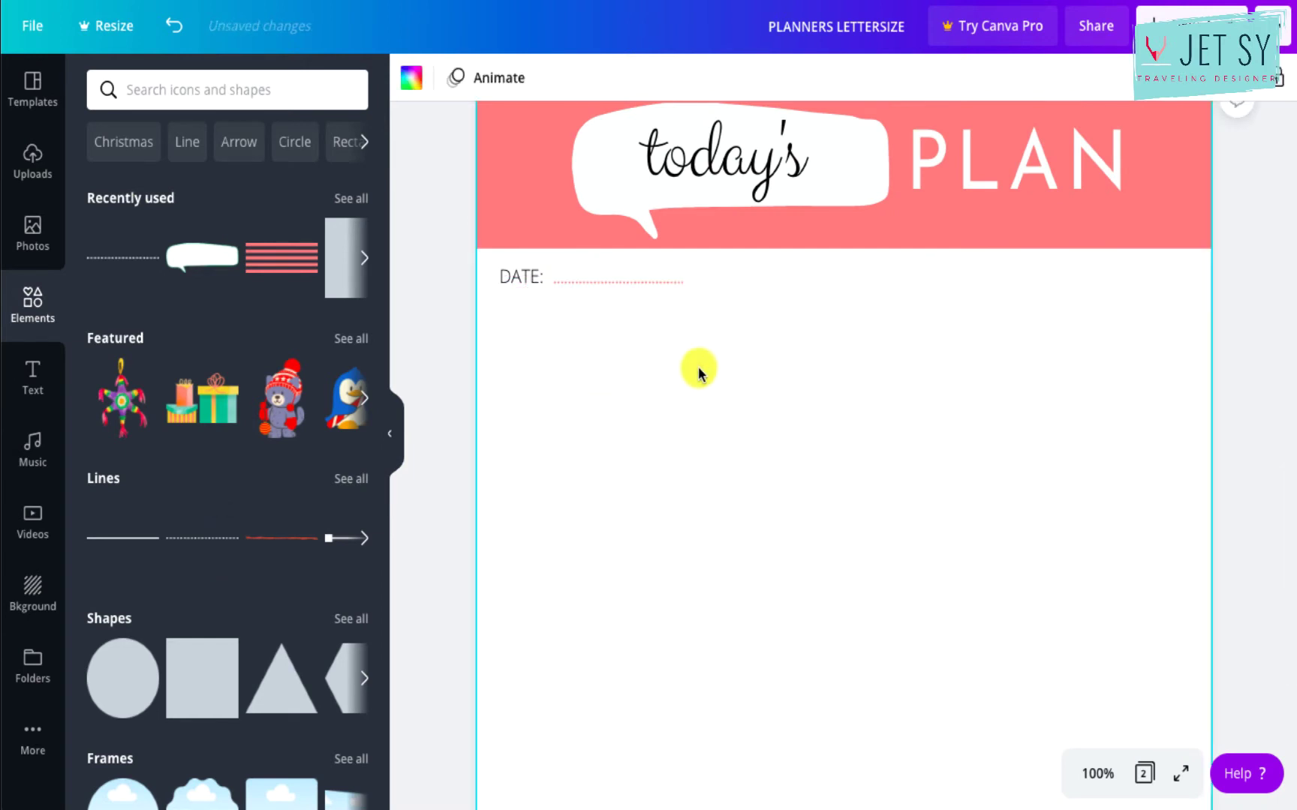
{"action": "left_click", "coordinate": [621, 283]}
{"action": "left_click", "coordinate": [634, 375]}
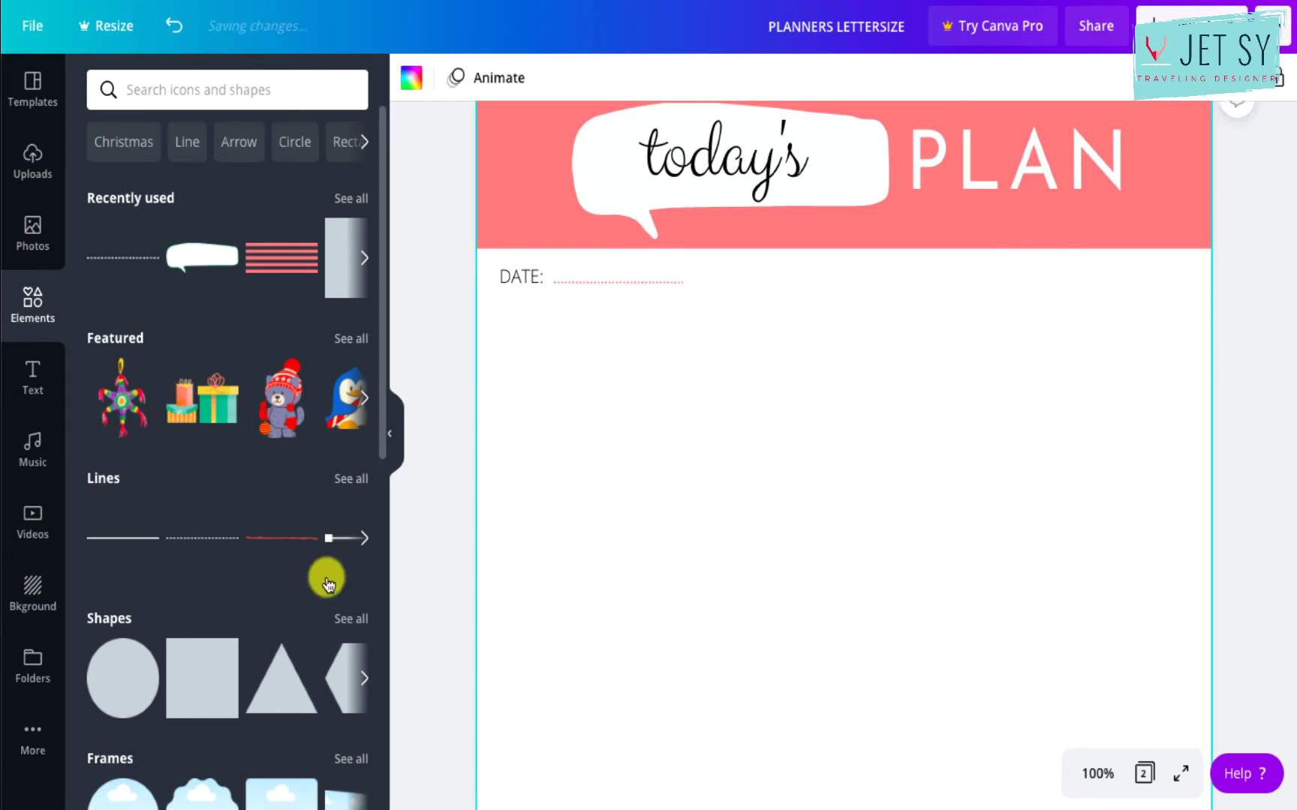
Add a circle shape, scale it down to a small dot, and move it below the header beyond the dotted line.
{"action": "left_click", "coordinate": [117, 693]}
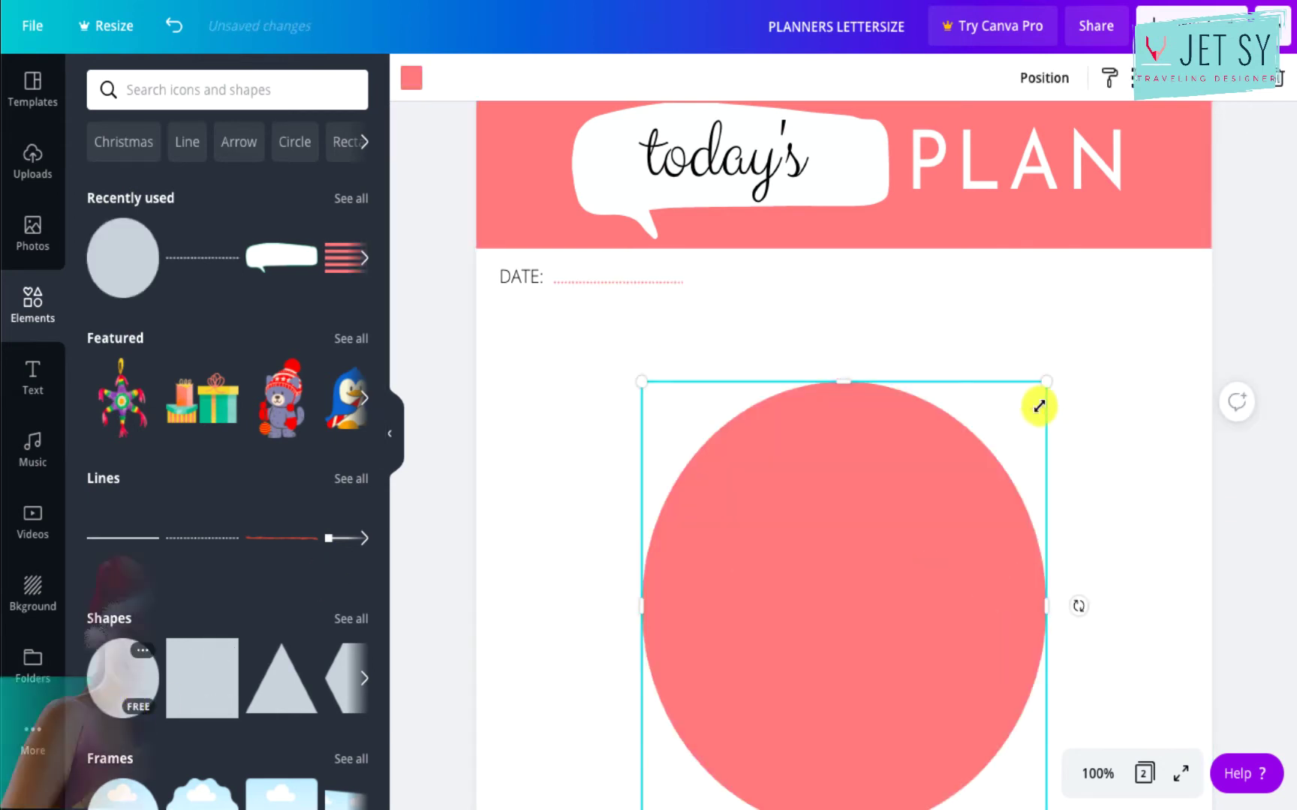
{"action": "left_click_drag", "start_coordinate": [1047, 382], "coordinate": [841, 615]}
{"action": "left_click_drag", "start_coordinate": [724, 700], "coordinate": [776, 348]}
{"action": "left_click_drag", "start_coordinate": [684, 464], "coordinate": [804, 308]}
{"action": "scroll", "coordinate": [804, 308], "scroll_direction": "up", "scroll_amount": 1}
{"action": "scroll", "coordinate": [791, 313], "scroll_direction": "up", "scroll_amount": 2}
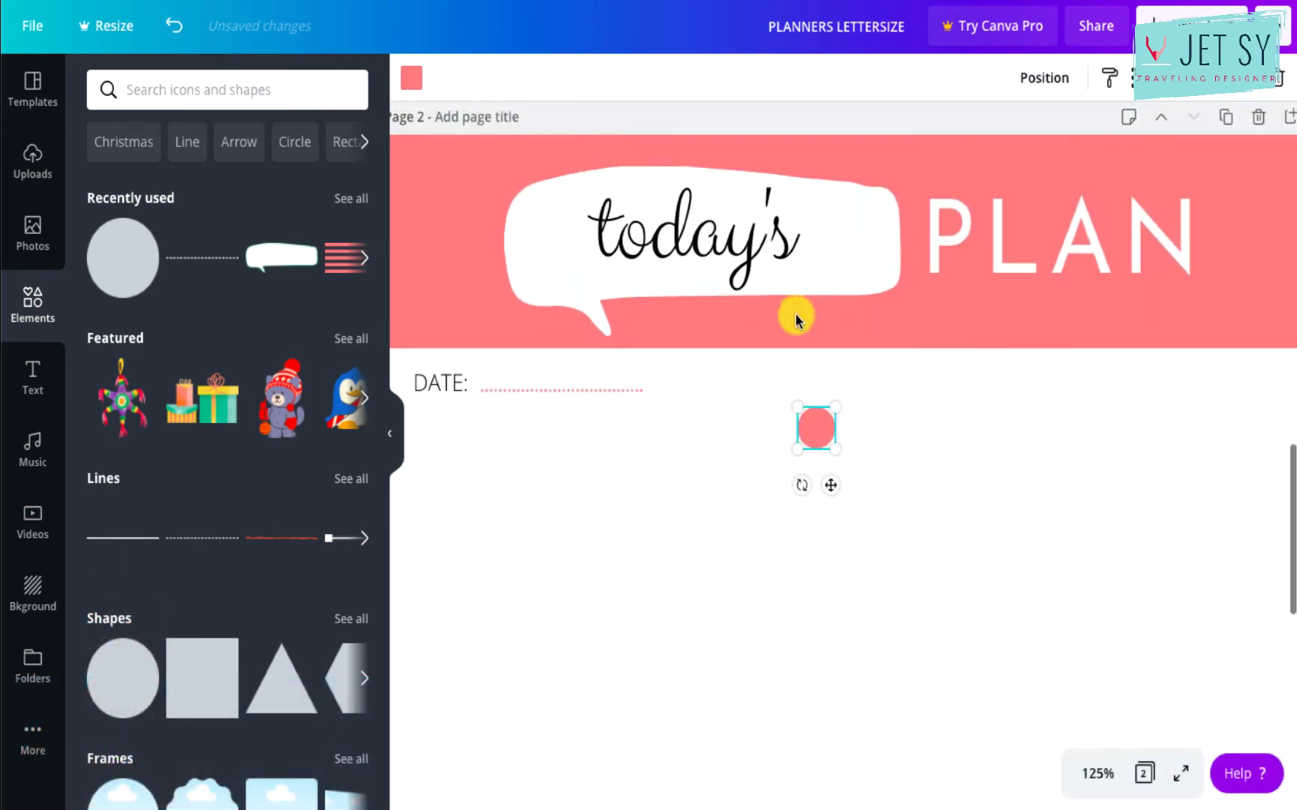
Recolour the small circle pale mint, shrink it to text height, and place it at the end of the dotted line.
{"action": "left_click", "coordinate": [414, 79]}
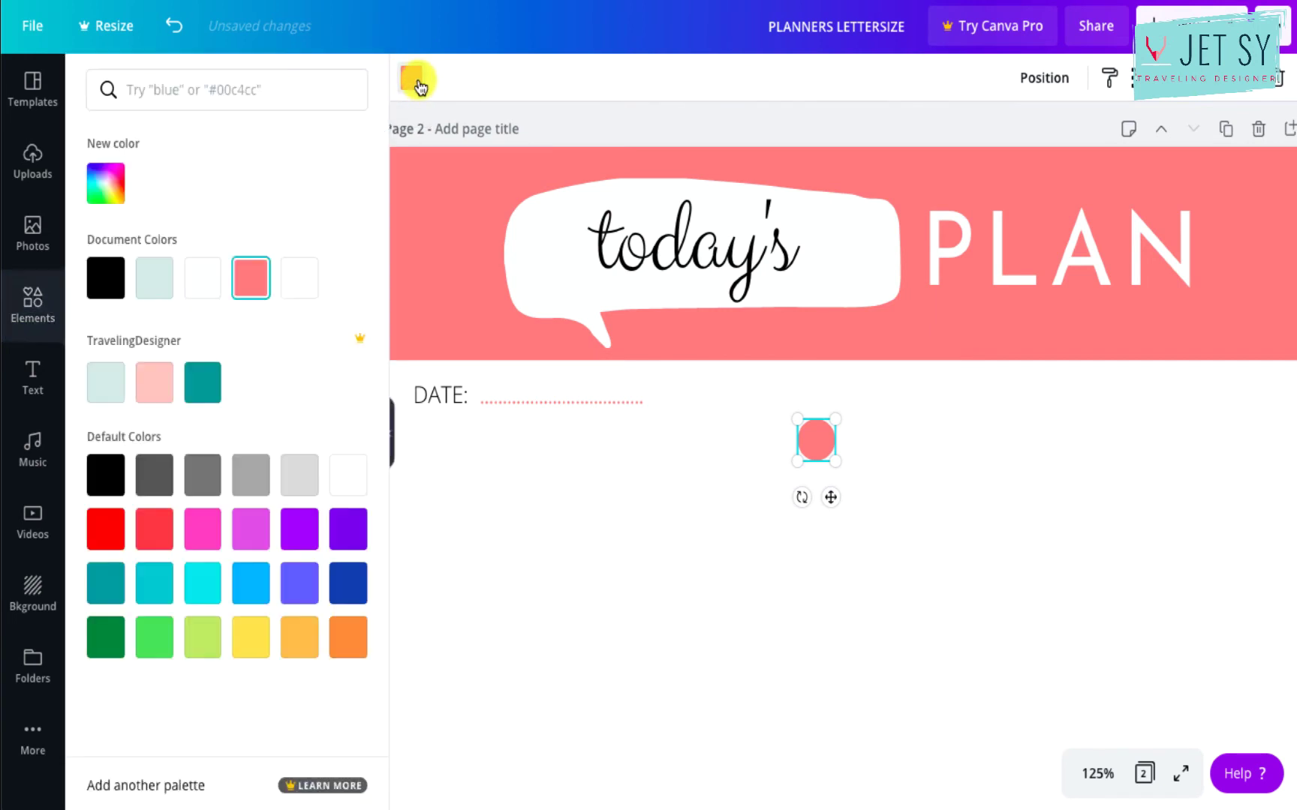
{"action": "left_click", "coordinate": [174, 288]}
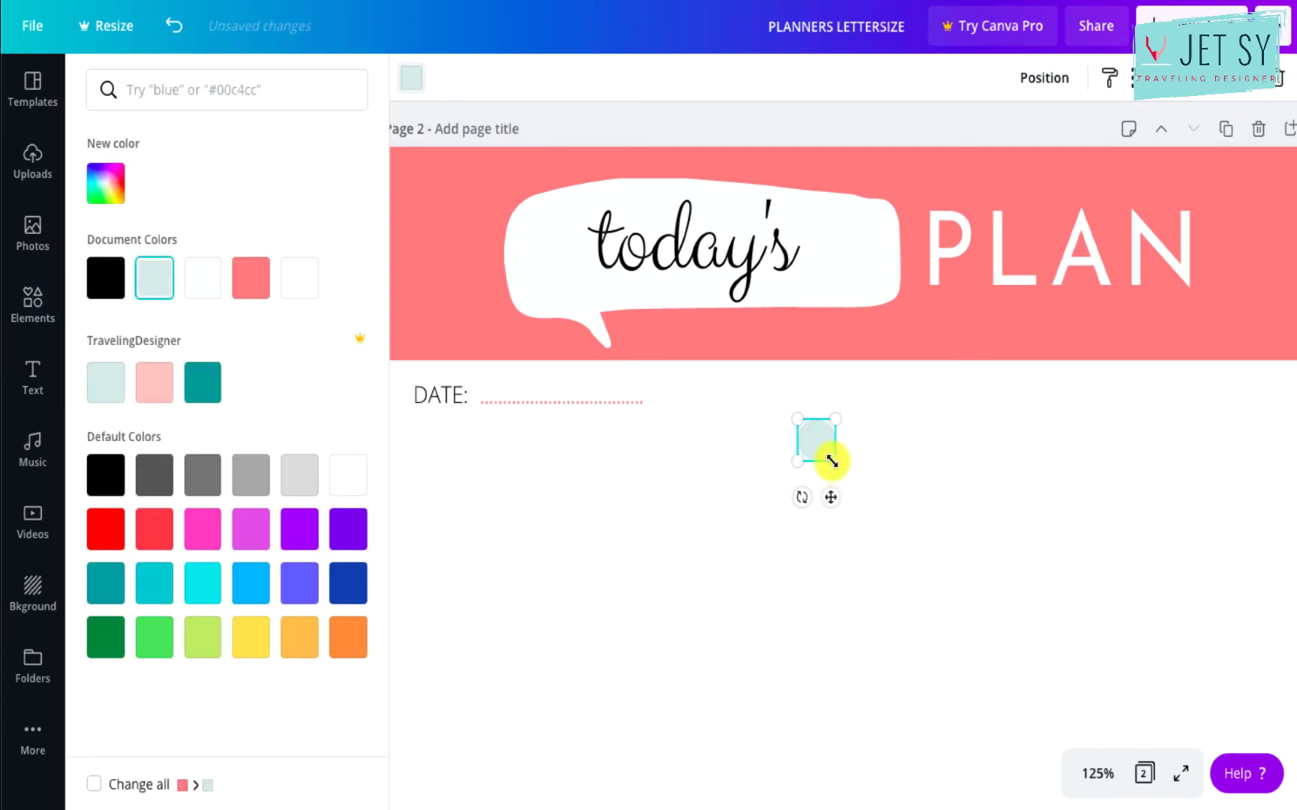
{"action": "left_click_drag", "start_coordinate": [831, 461], "coordinate": [675, 393]}
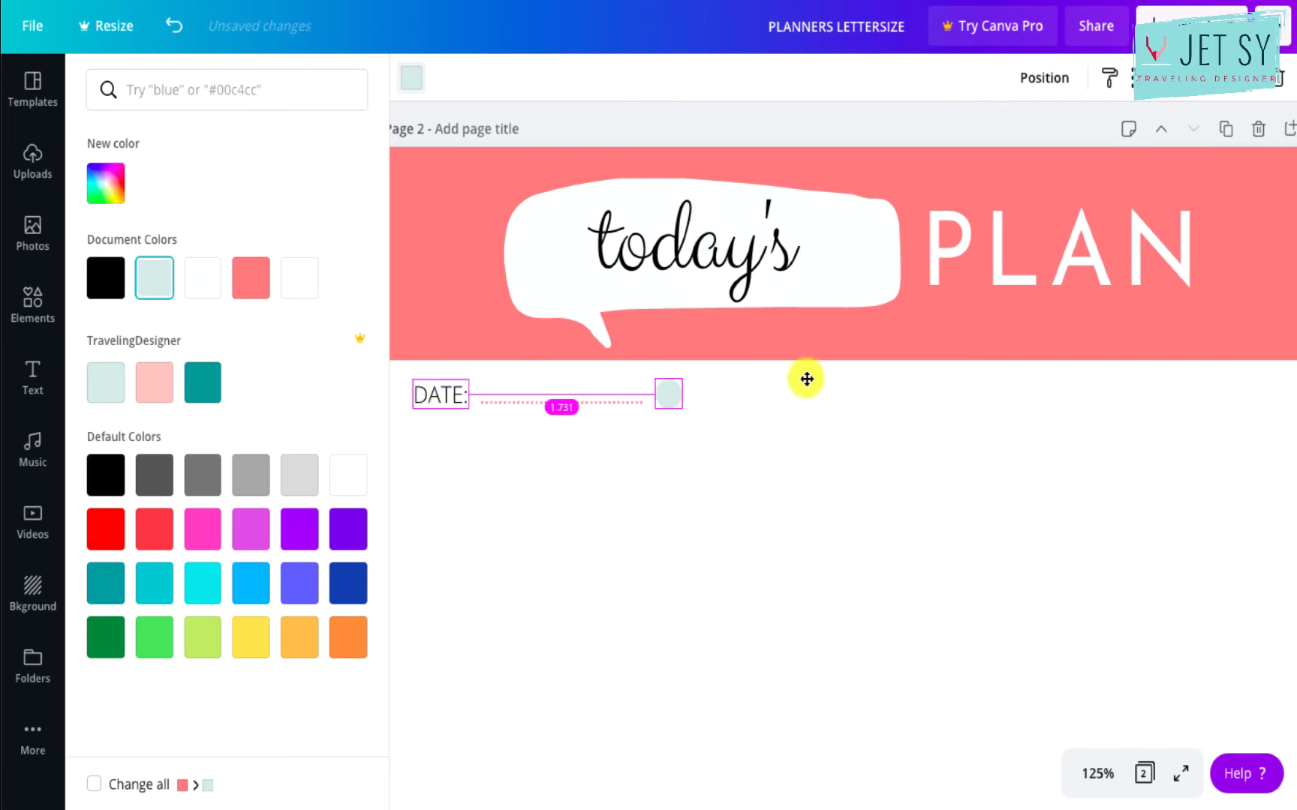
Paste a copy of the "DATE:" text, change it to "MON", and place it directly beside the mint circle.
{"action": "key", "text": "ctrl+v"}
{"action": "left_click_drag", "start_coordinate": [723, 396], "coordinate": [722, 395]}
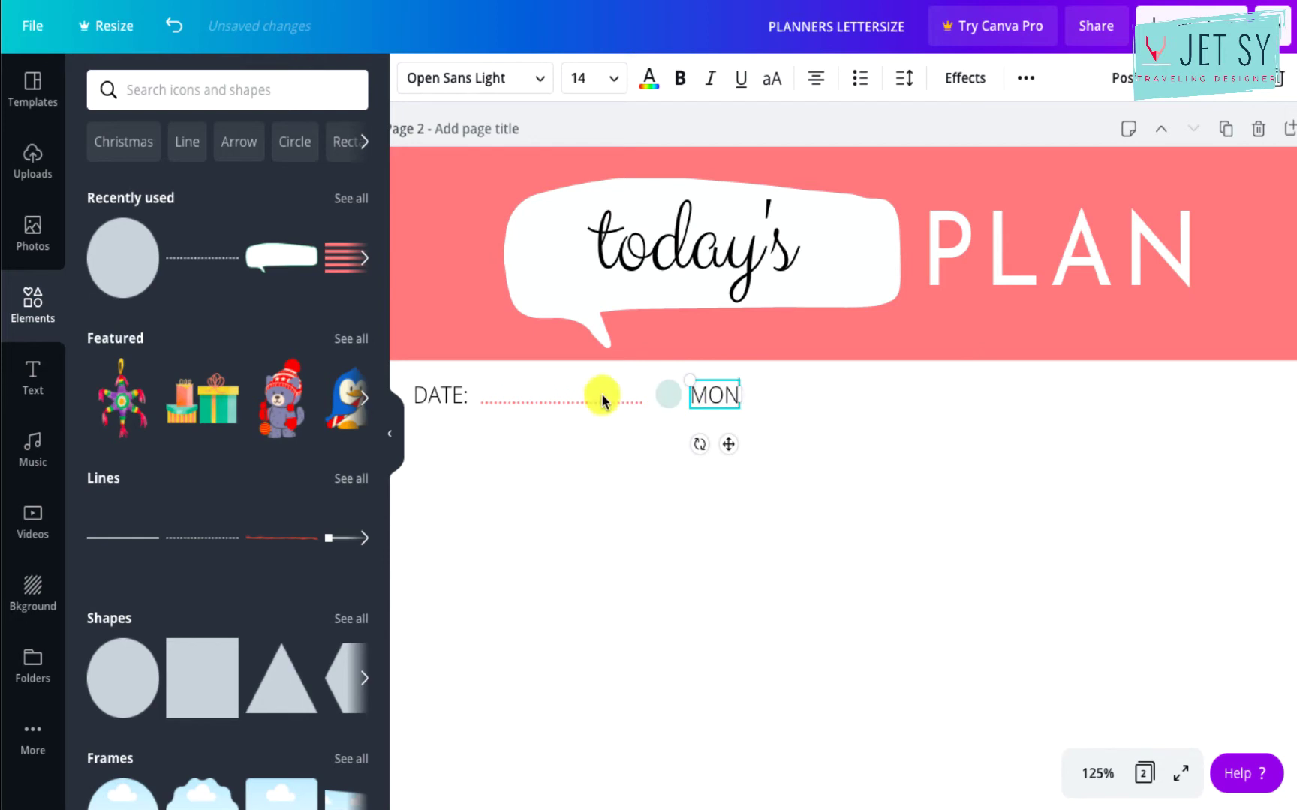
{"action": "left_click", "coordinate": [726, 535]}
{"action": "left_click", "coordinate": [721, 403]}
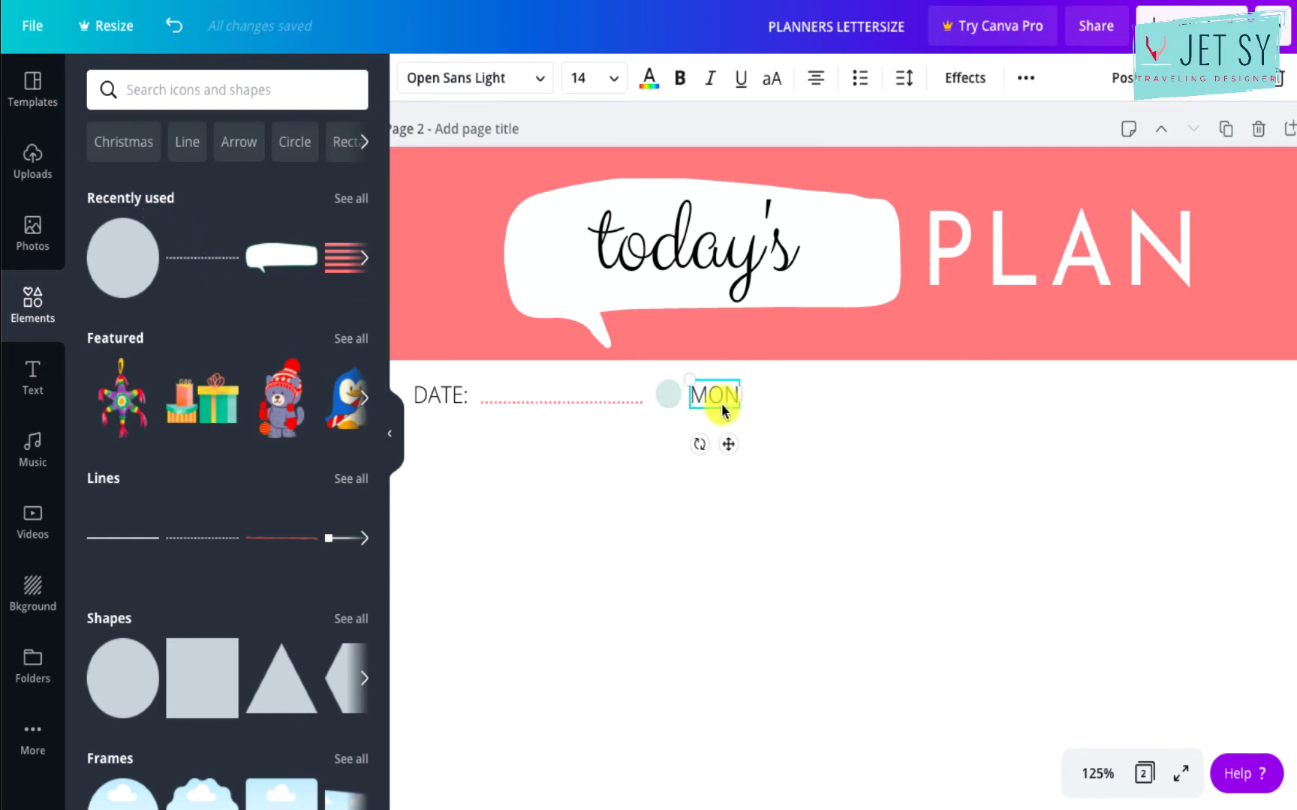
{"action": "left_click", "coordinate": [757, 474]}
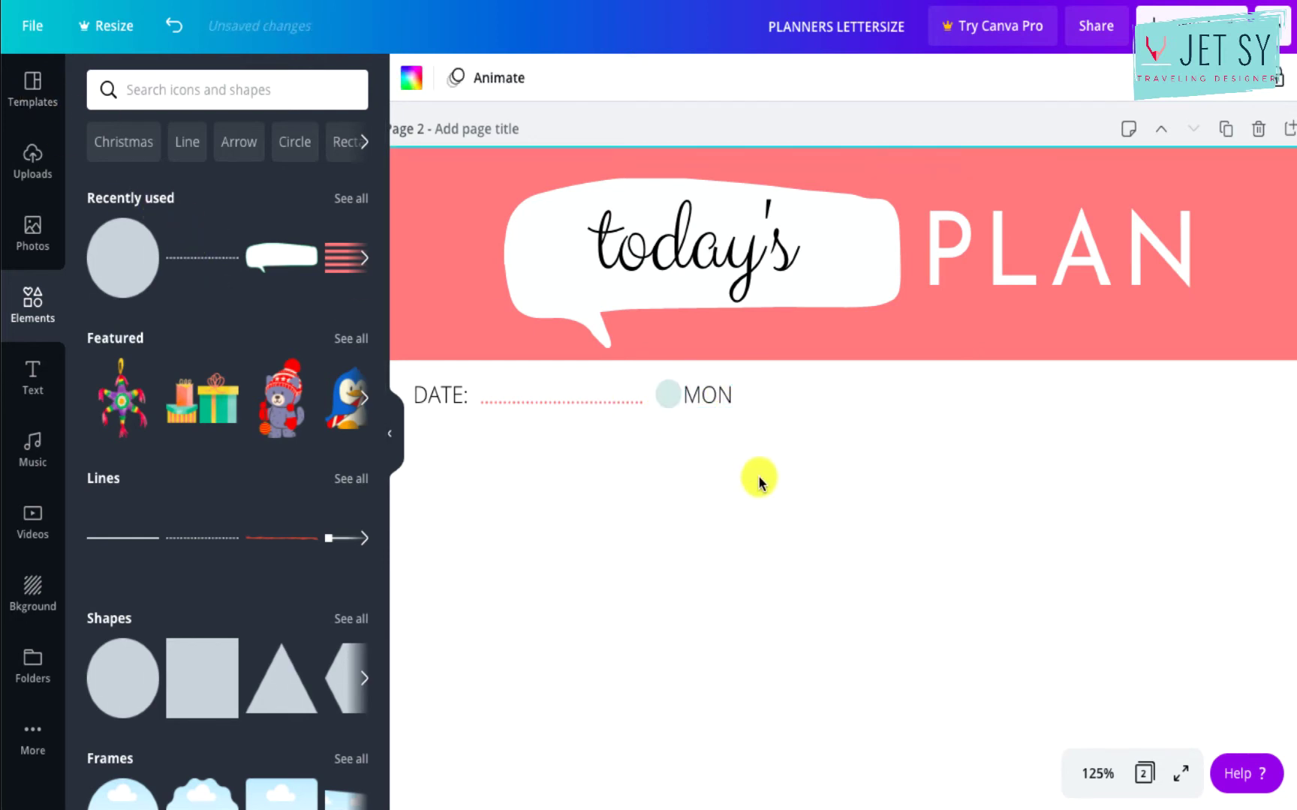
Select the "DATE:" text, mint circle and "MON" text together, align them to the bottom, and deselect them.
{"action": "left_click", "coordinate": [726, 403]}
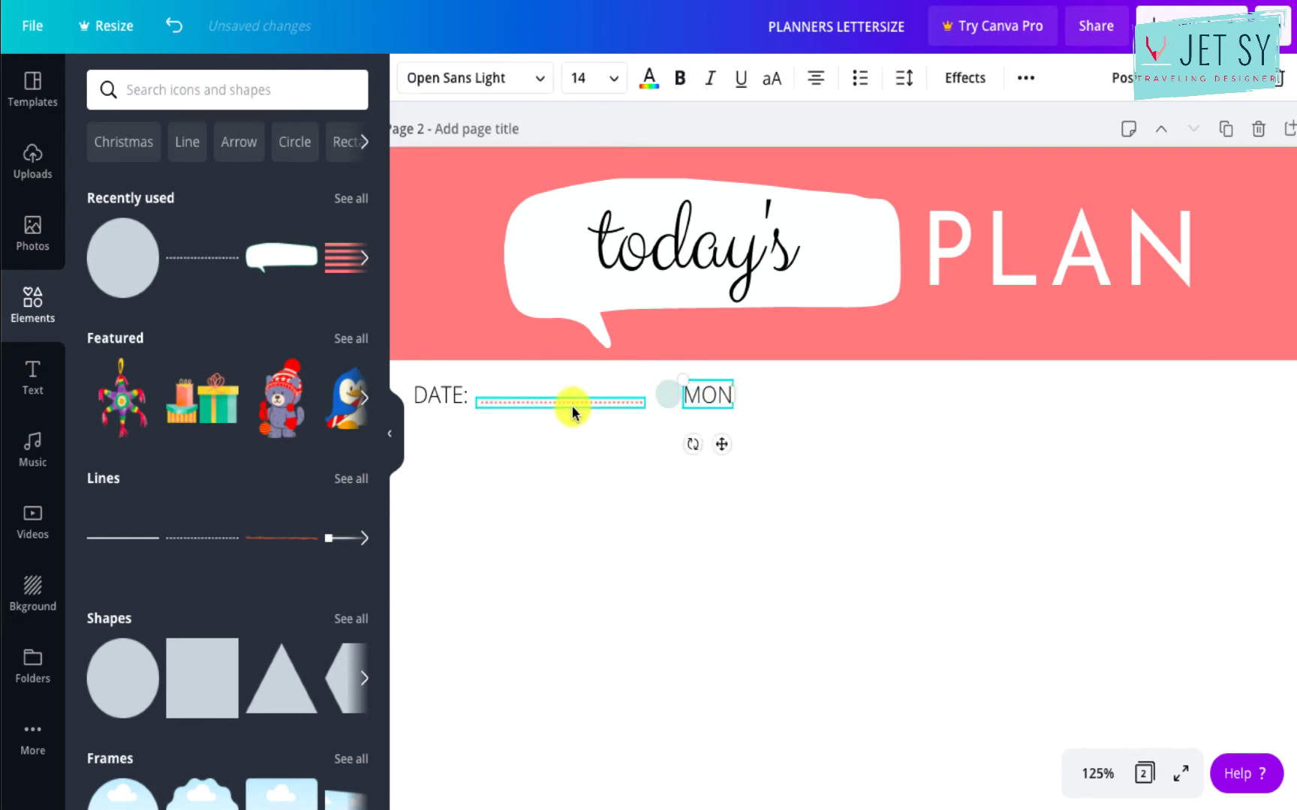
{"action": "left_click", "coordinate": [441, 396], "text": "shift"}
{"action": "left_click", "coordinate": [672, 399], "text": "shift"}
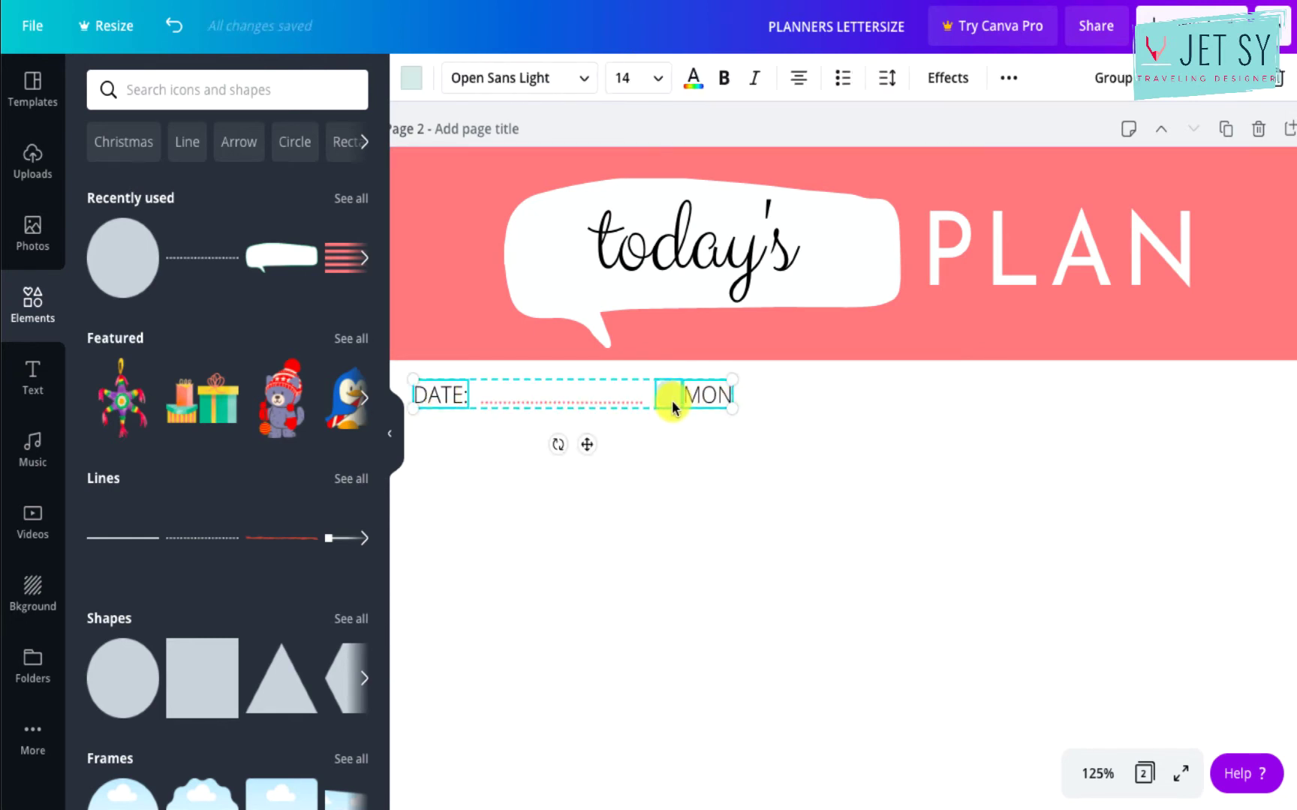
{"action": "left_click", "coordinate": [1034, 79]}
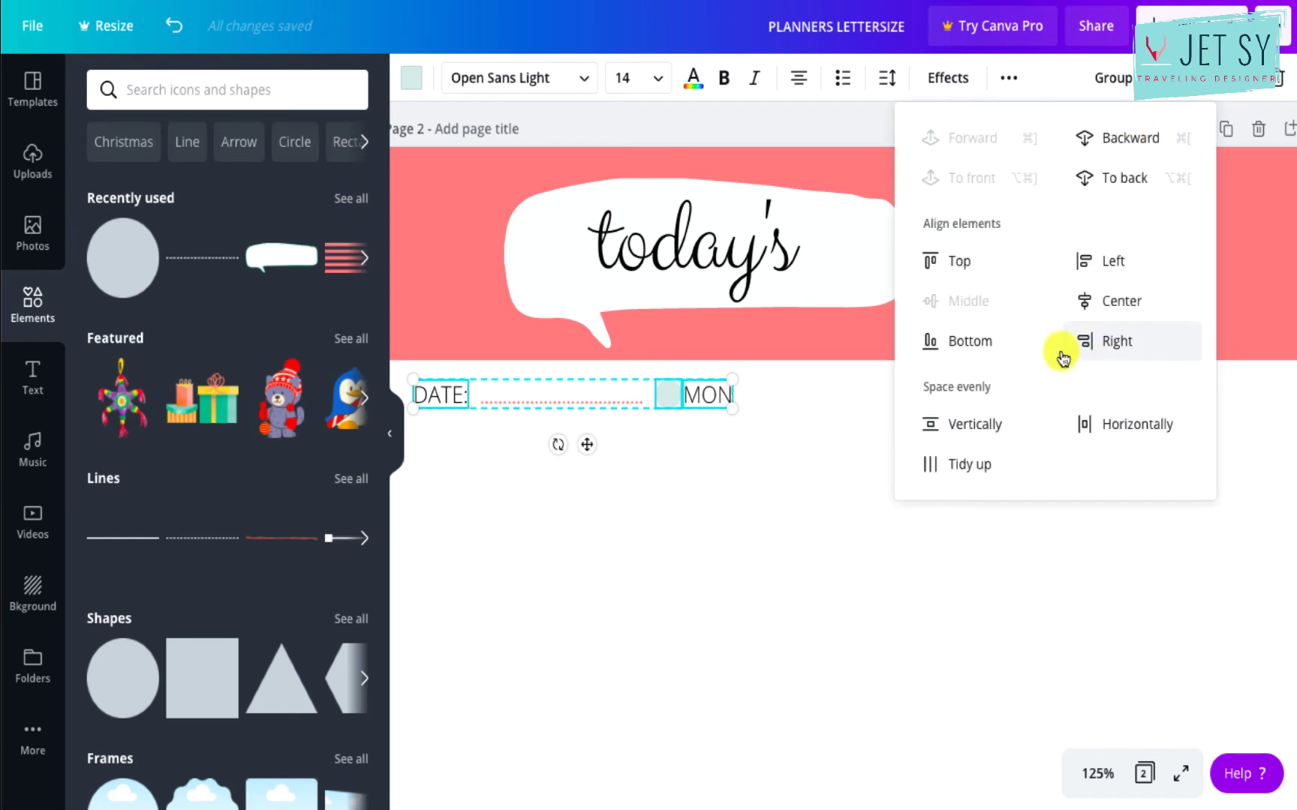
{"action": "left_click", "coordinate": [968, 341]}
{"action": "left_click", "coordinate": [781, 449]}
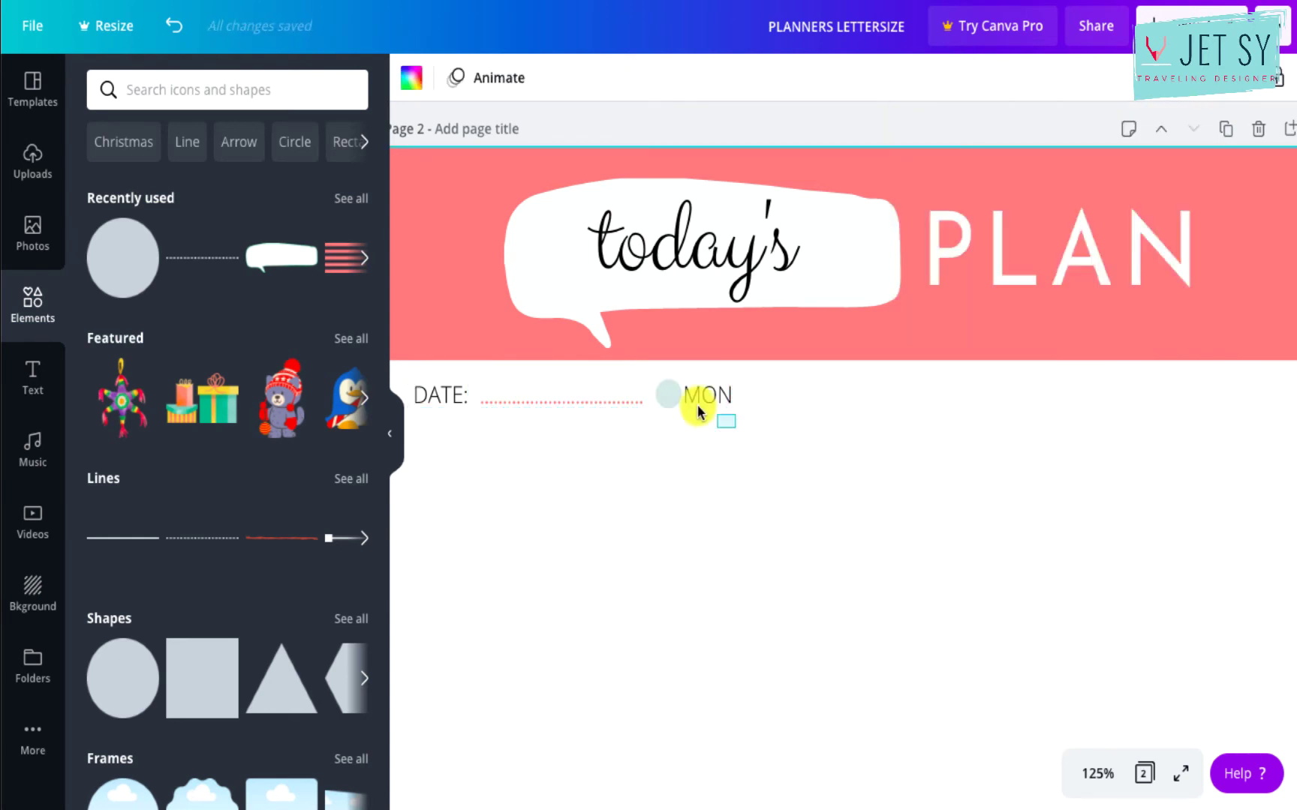
Duplicate the mint circle and "MON" label along the row until there are six pairs.
{"action": "left_click", "coordinate": [665, 398]}
{"action": "left_click_drag", "start_coordinate": [666, 397], "coordinate": [758, 394]}
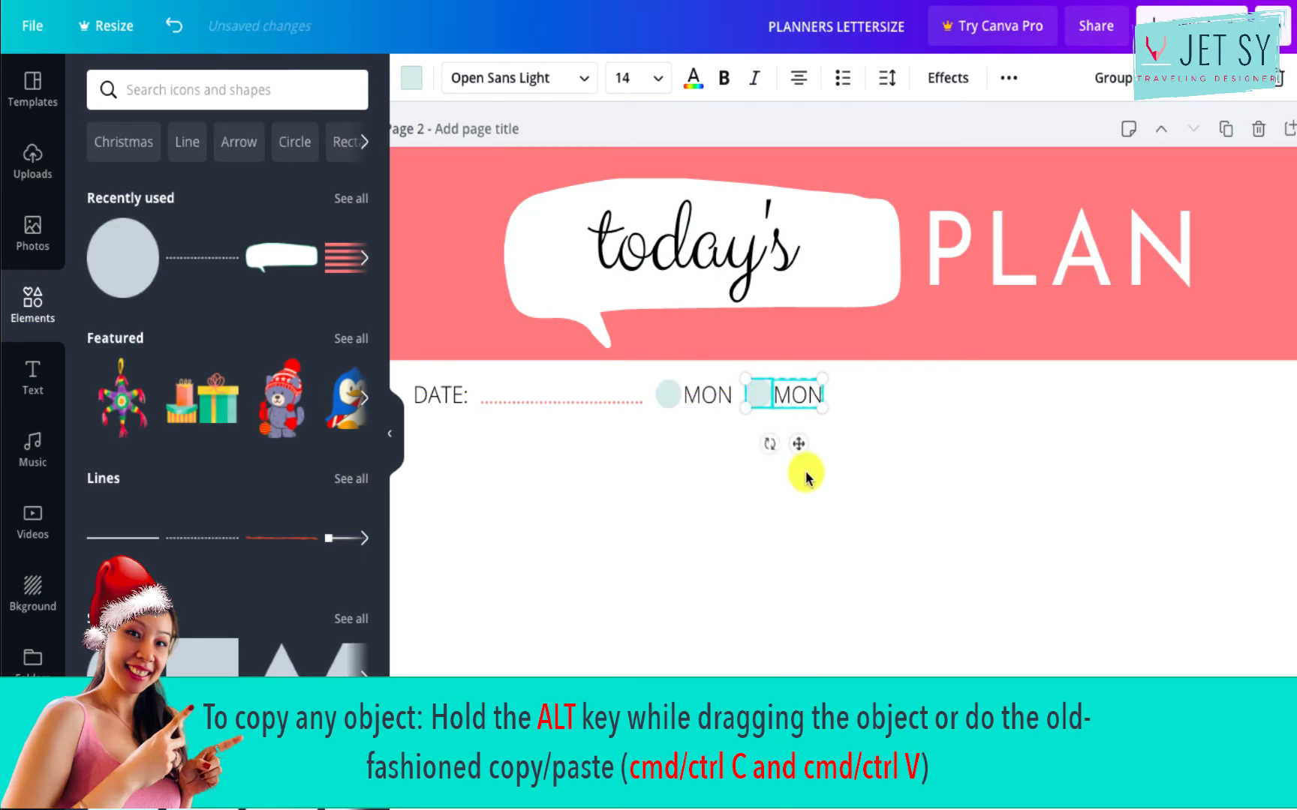
{"action": "left_click_drag", "start_coordinate": [805, 478], "coordinate": [805, 478]}
{"action": "left_click_drag", "start_coordinate": [695, 390], "coordinate": [851, 394]}
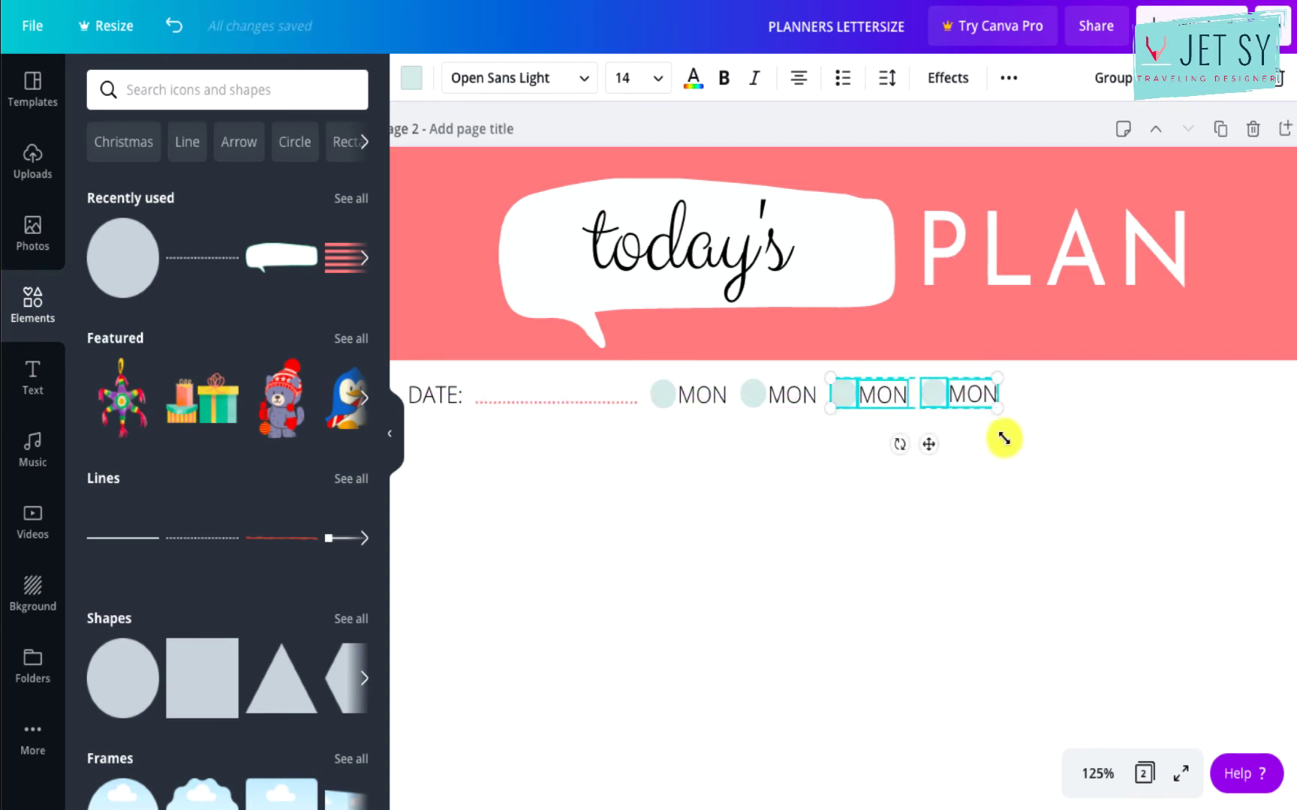
{"action": "left_click_drag", "start_coordinate": [853, 408], "coordinate": [1029, 398]}
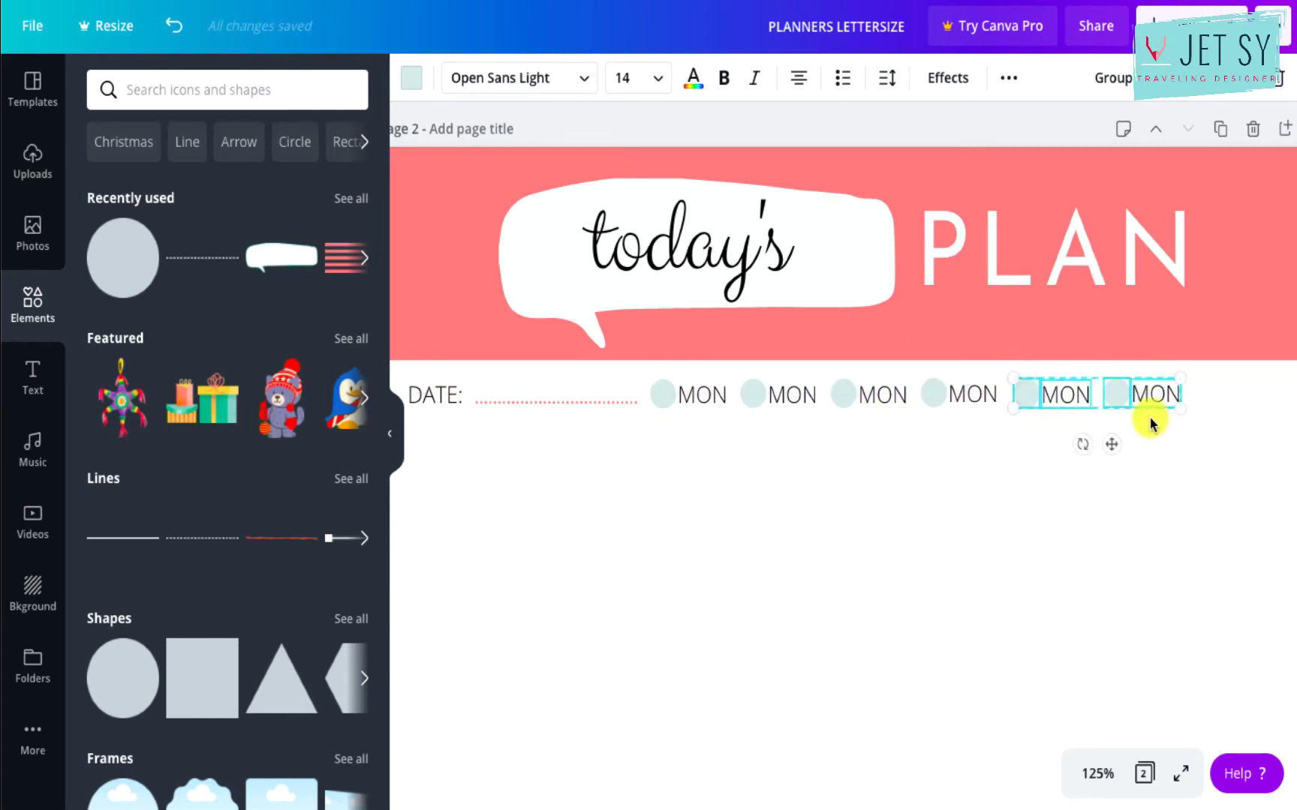
Duplicate the last circle and "MON" pair once more as a seventh pair at the end of the row.
{"action": "left_click", "coordinate": [1142, 463]}
{"action": "left_click", "coordinate": [1114, 393]}
{"action": "left_click", "coordinate": [1156, 395], "text": "shift"}
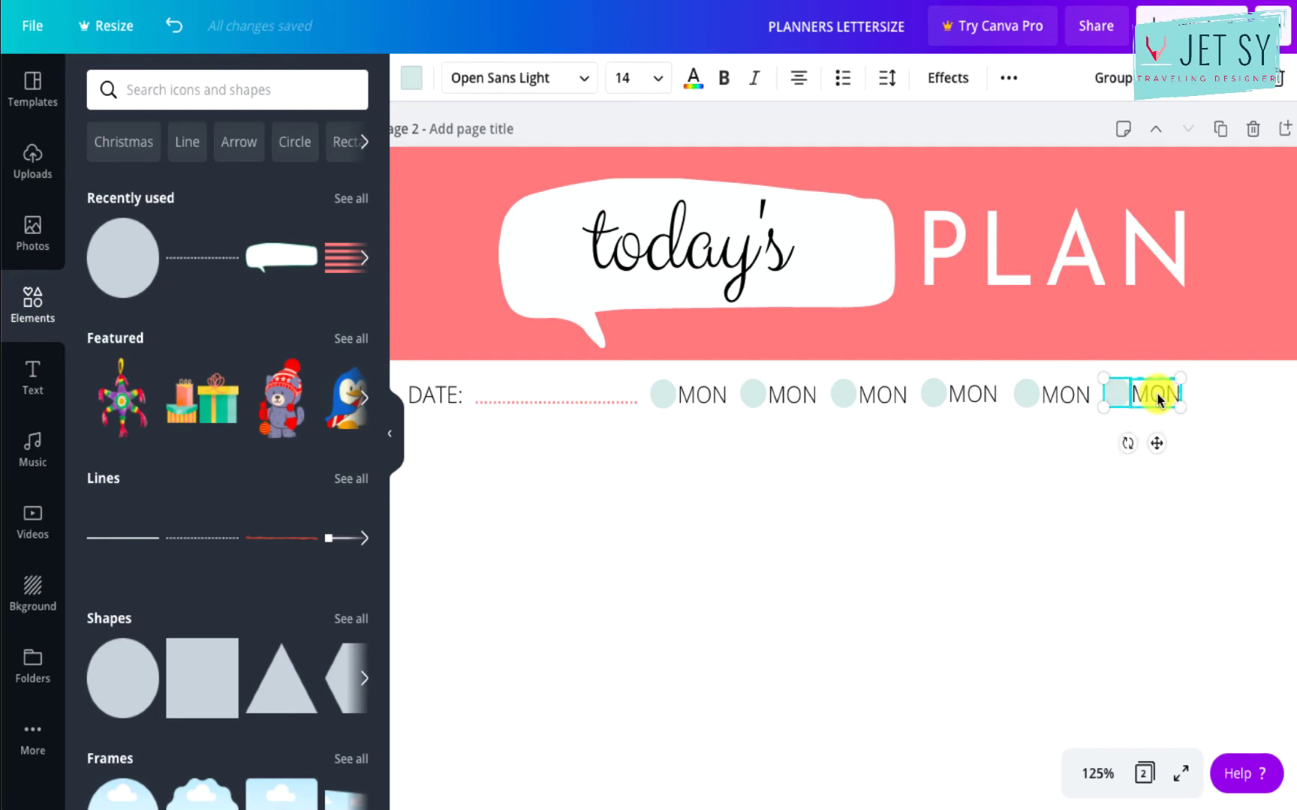
{"action": "key", "text": "ctrl+d"}
{"action": "left_click_drag", "start_coordinate": [1156, 394], "coordinate": [1210, 398]}
{"action": "left_click", "coordinate": [1221, 450]}
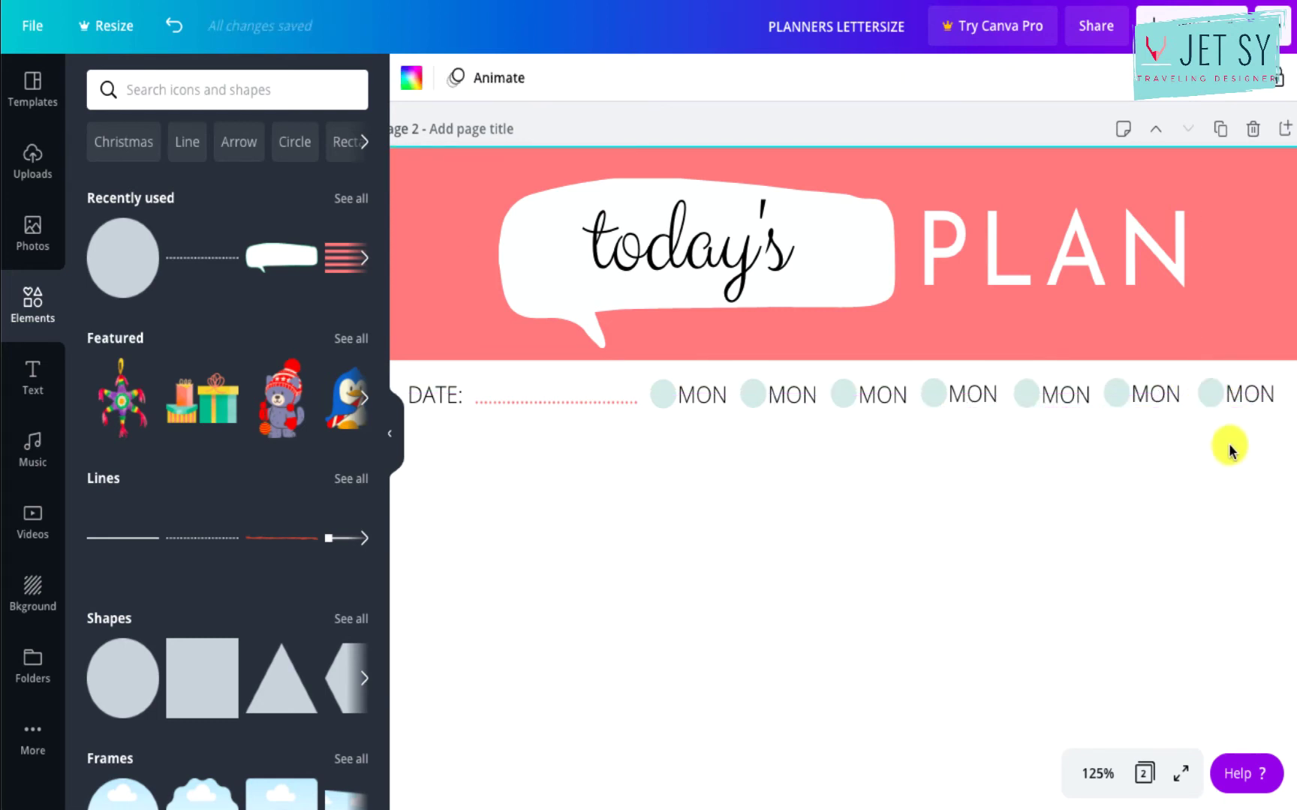
Change the second, third and fourth weekday labels to "TUE", "WED" and "THU".
{"action": "double_click", "coordinate": [792, 396]}
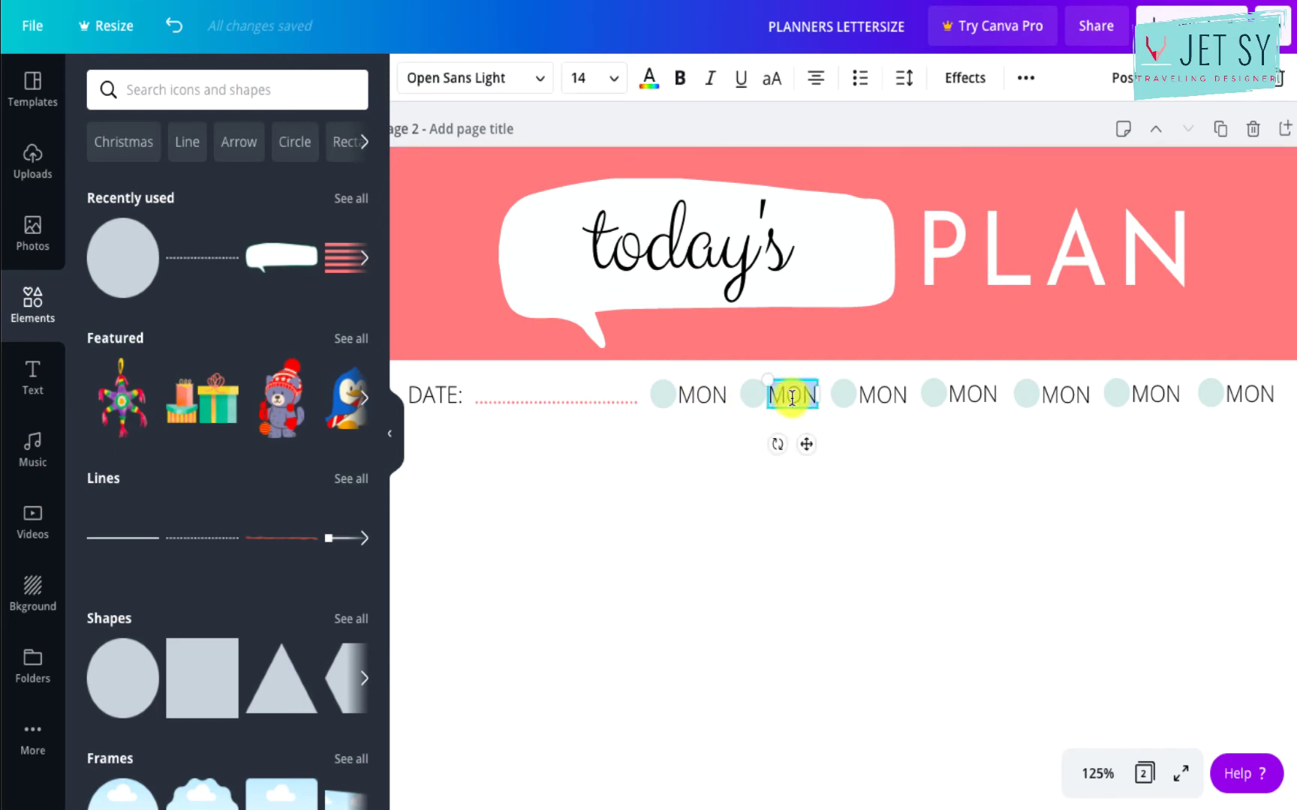
{"action": "key", "text": "BackSpace"}
{"action": "double_click", "coordinate": [882, 395]}
{"action": "type", "text": "WED"}
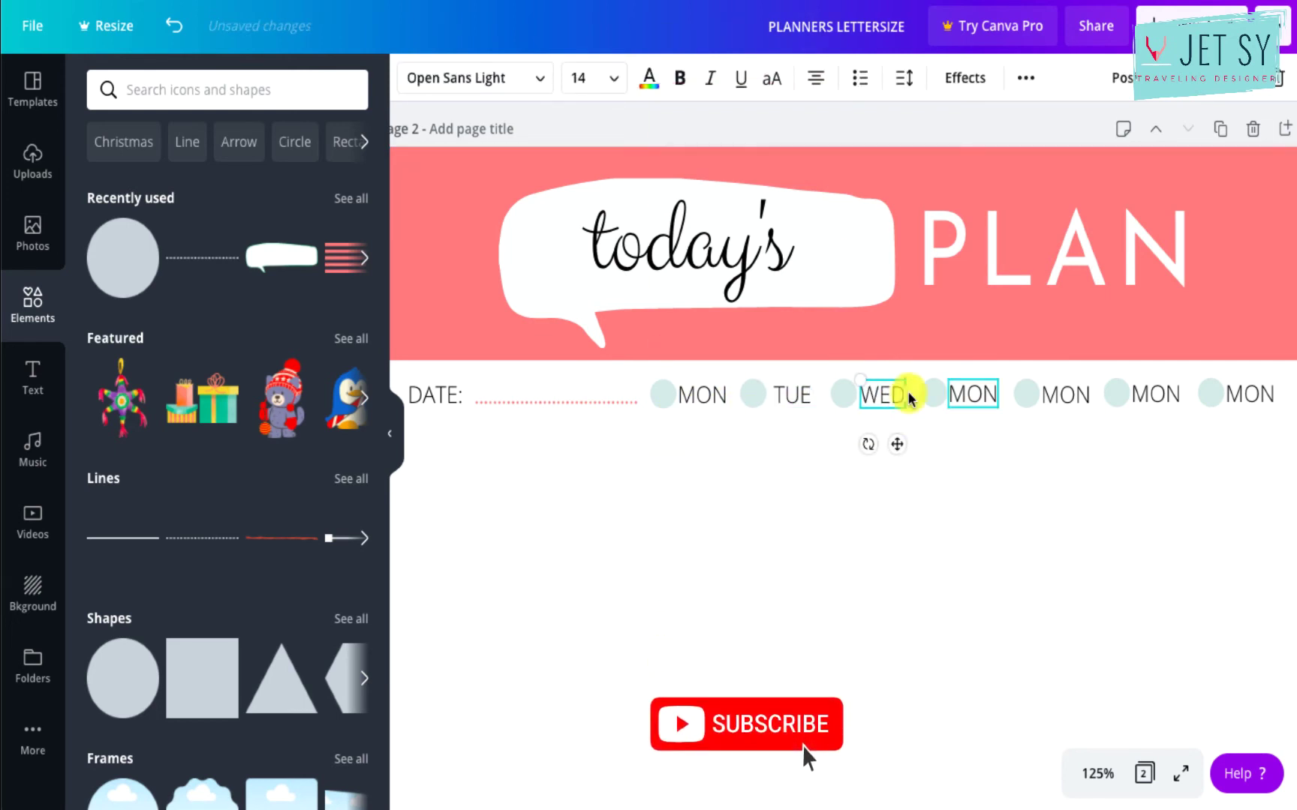
{"action": "left_click", "coordinate": [975, 396]}
{"action": "double_click", "coordinate": [975, 396]}
{"action": "key", "text": "BackSpace"}
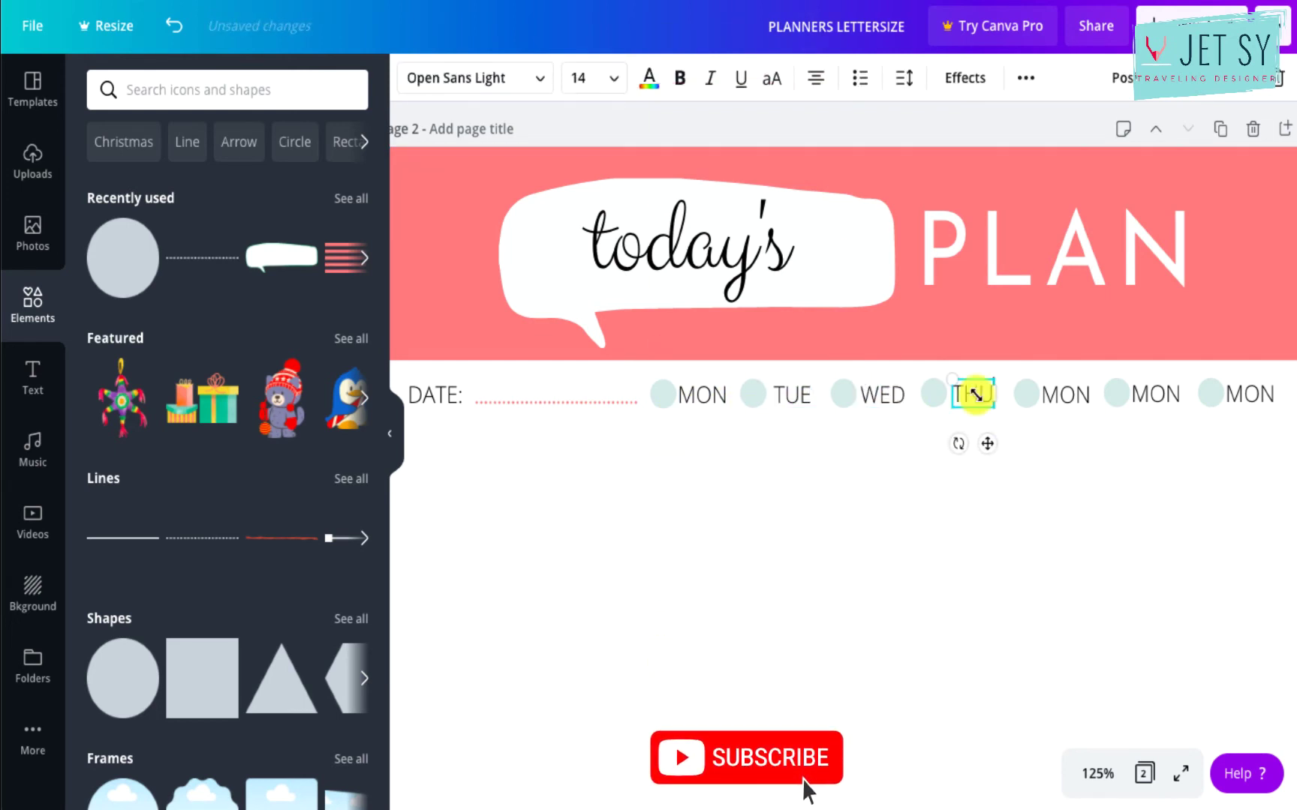
Change the last three weekday labels in the row to "FRI", "SAT" and "SUN".
{"action": "left_click", "coordinate": [1064, 392]}
{"action": "double_click", "coordinate": [1064, 391]}
{"action": "type", "text": "FR"}
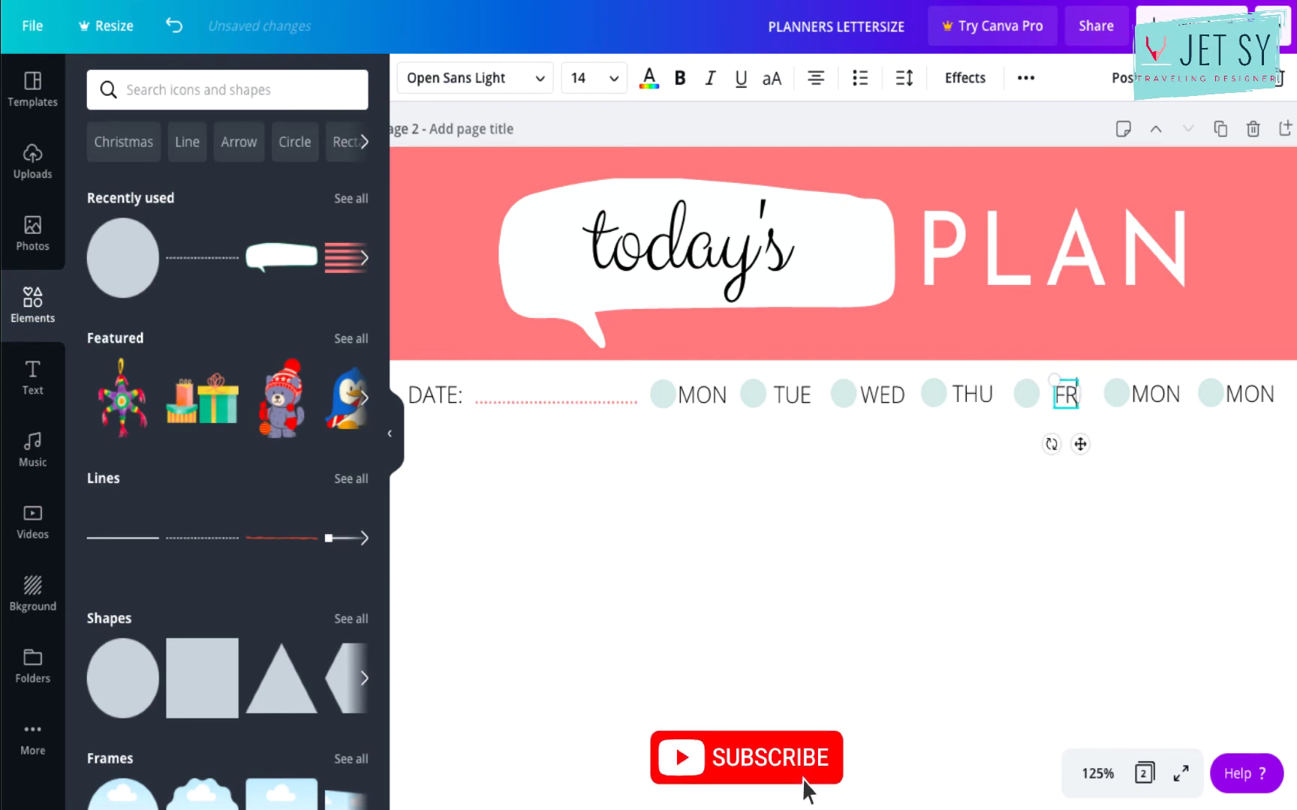
{"action": "type", "text": "I"}
{"action": "double_click", "coordinate": [1155, 394]}
{"action": "type", "text": "SAT"}
{"action": "left_click", "coordinate": [1246, 391]}
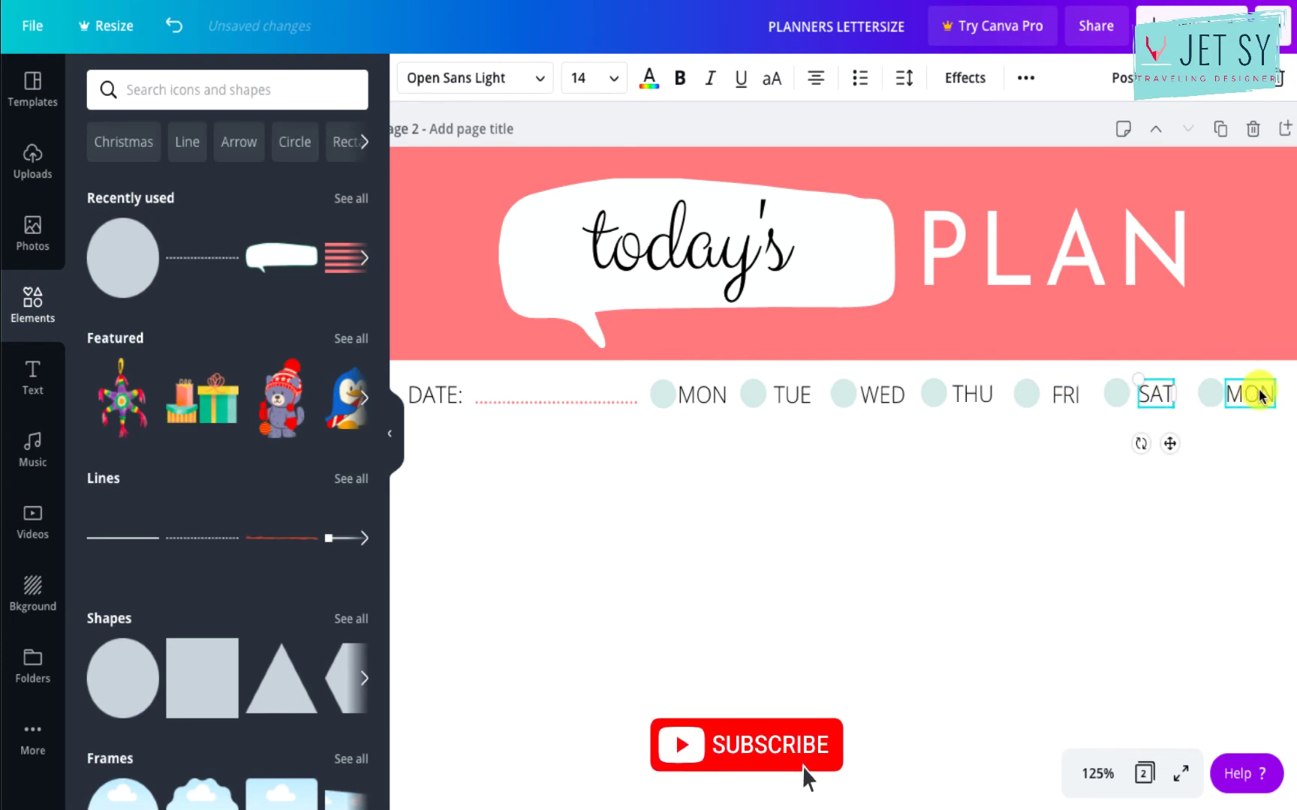
{"action": "double_click", "coordinate": [1246, 392]}
{"action": "type", "text": "SUN"}
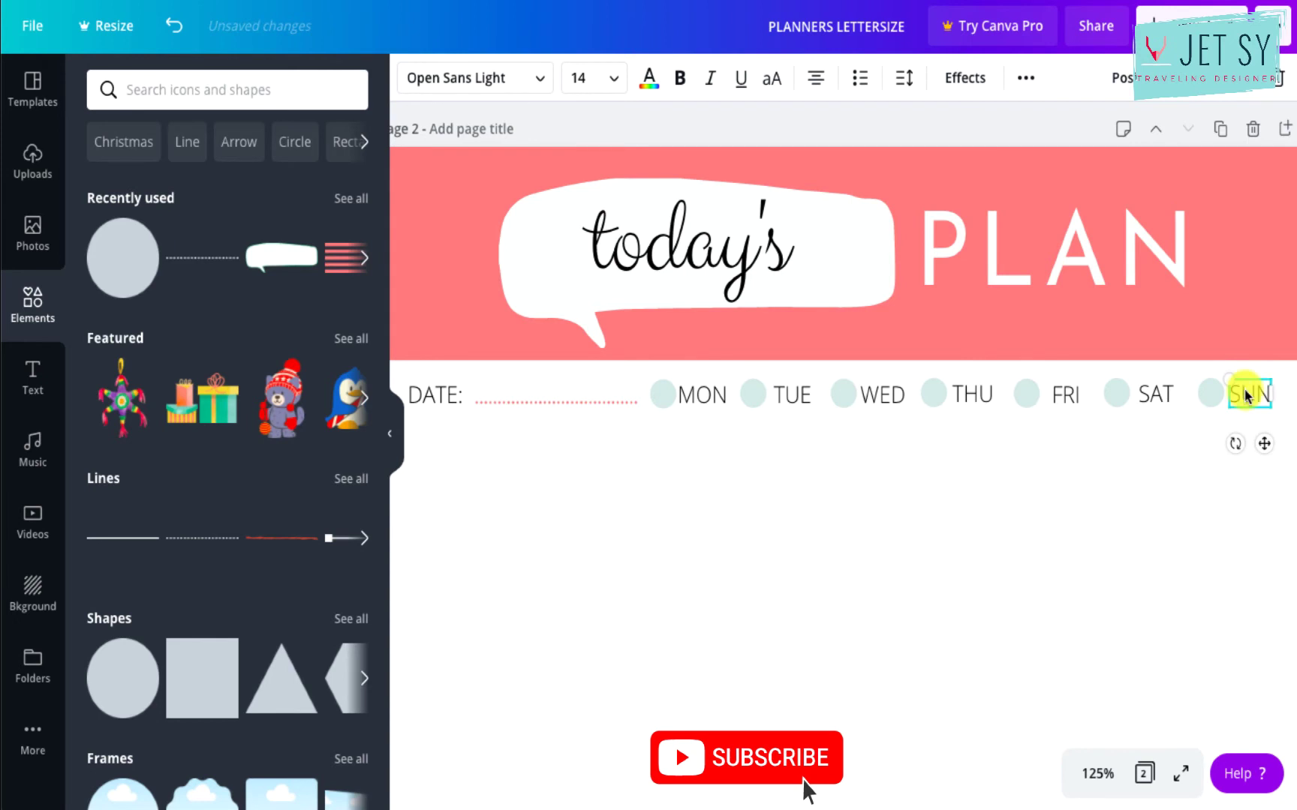
Left-align the text inside the weekday labels from "TUE" through "SUN".
{"action": "left_click", "coordinate": [1018, 496]}
{"action": "double_click", "coordinate": [790, 394]}
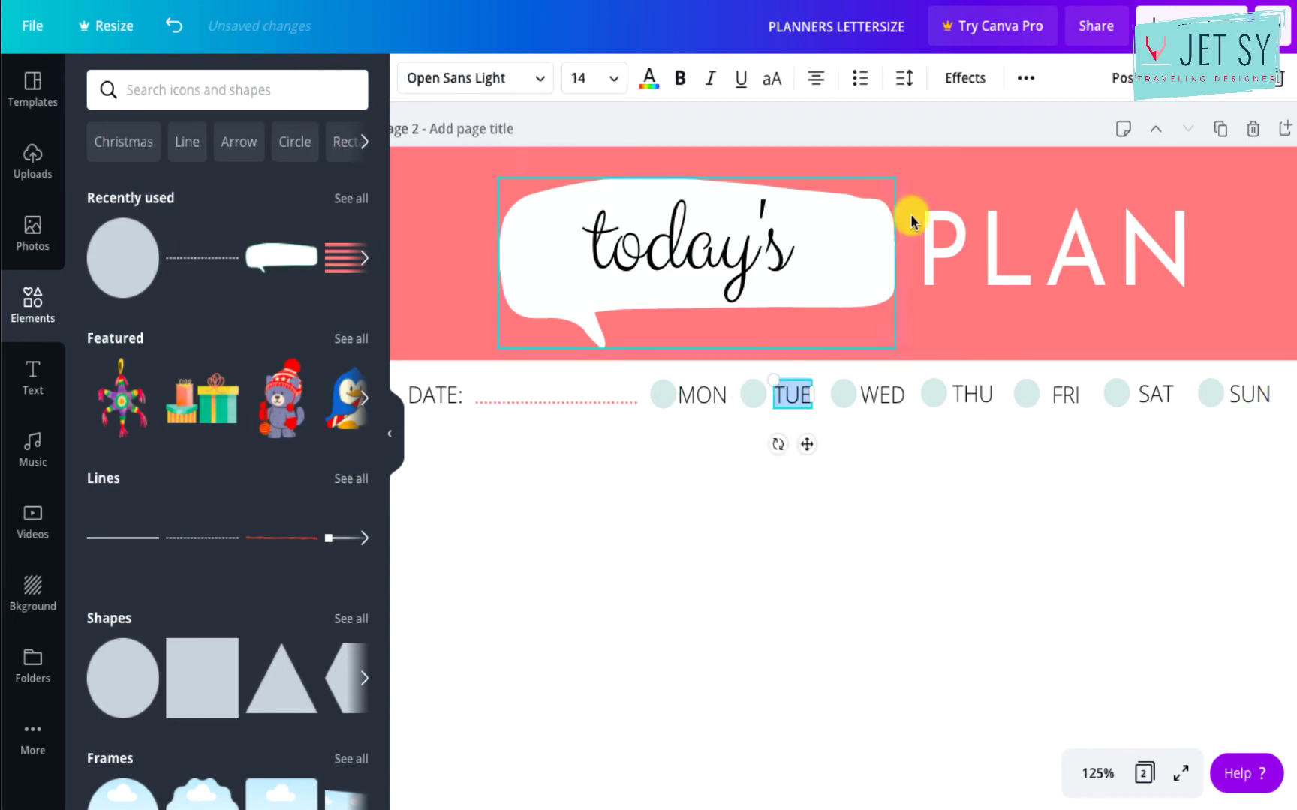
{"action": "double_click", "coordinate": [872, 394]}
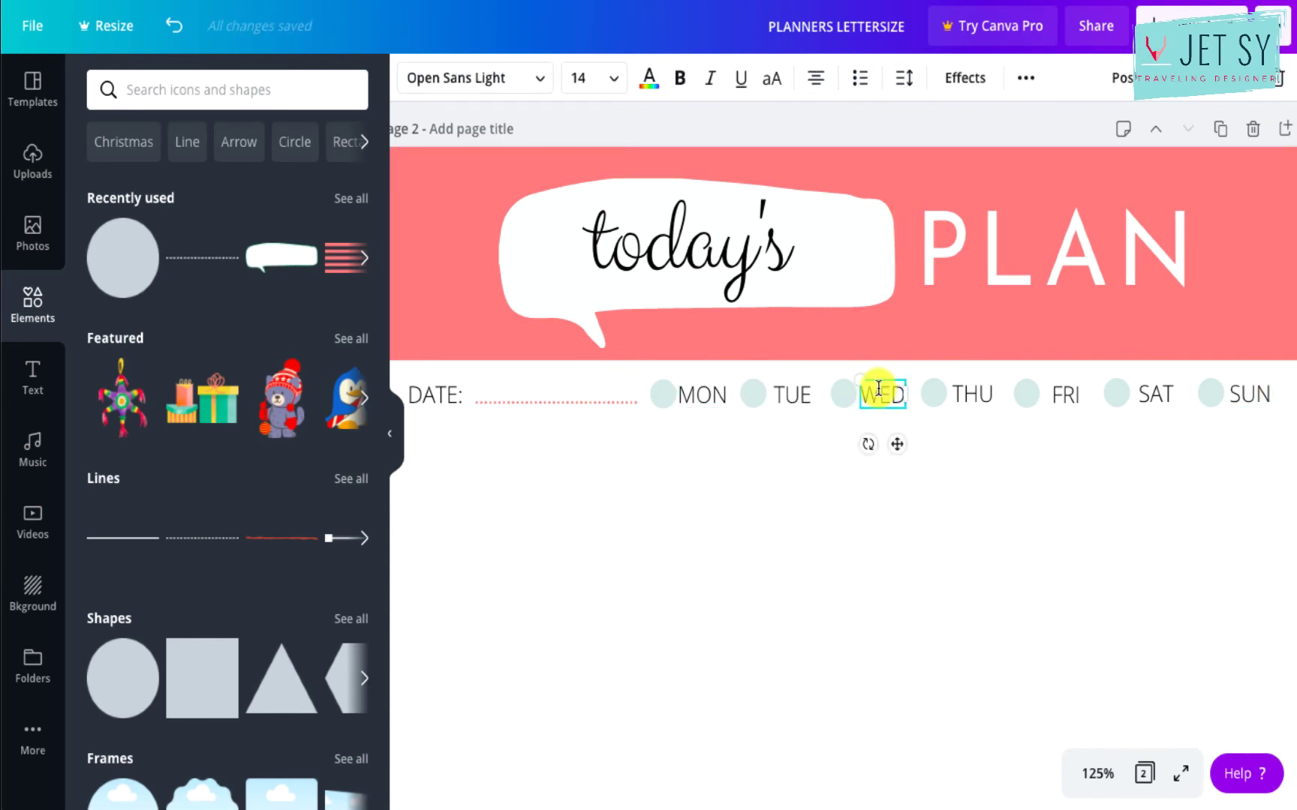
{"action": "double_click", "coordinate": [970, 394]}
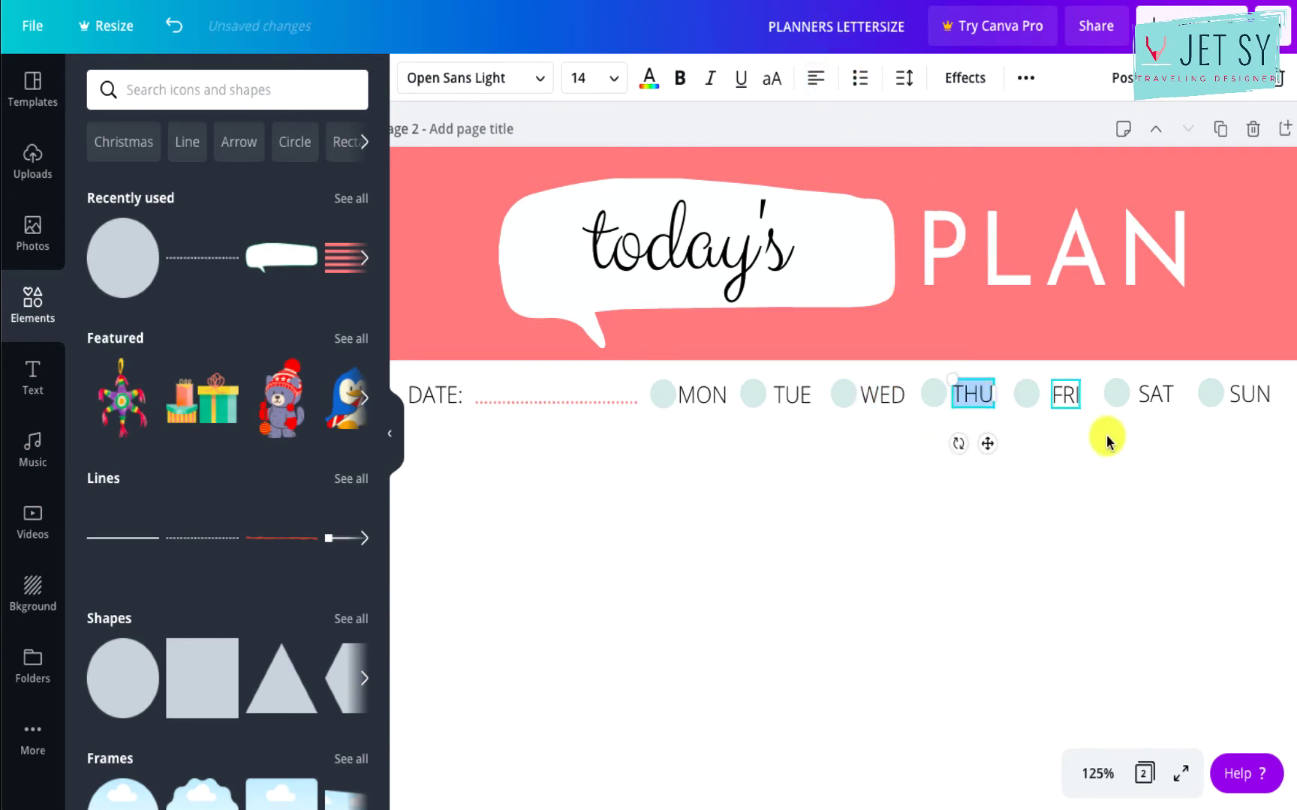
{"action": "double_click", "coordinate": [1061, 392]}
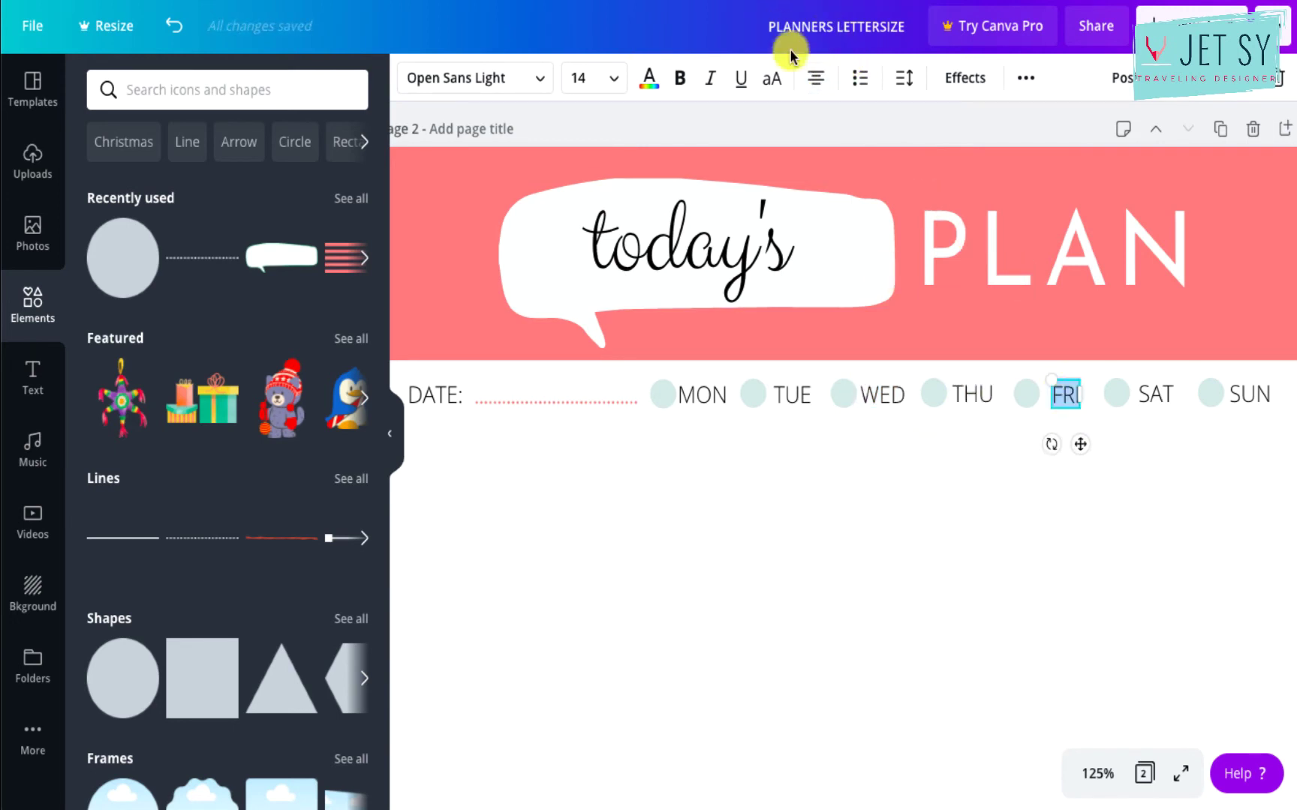
{"action": "left_click", "coordinate": [818, 75]}
{"action": "double_click", "coordinate": [1160, 393]}
{"action": "left_click", "coordinate": [1160, 394], "text": "shift"}
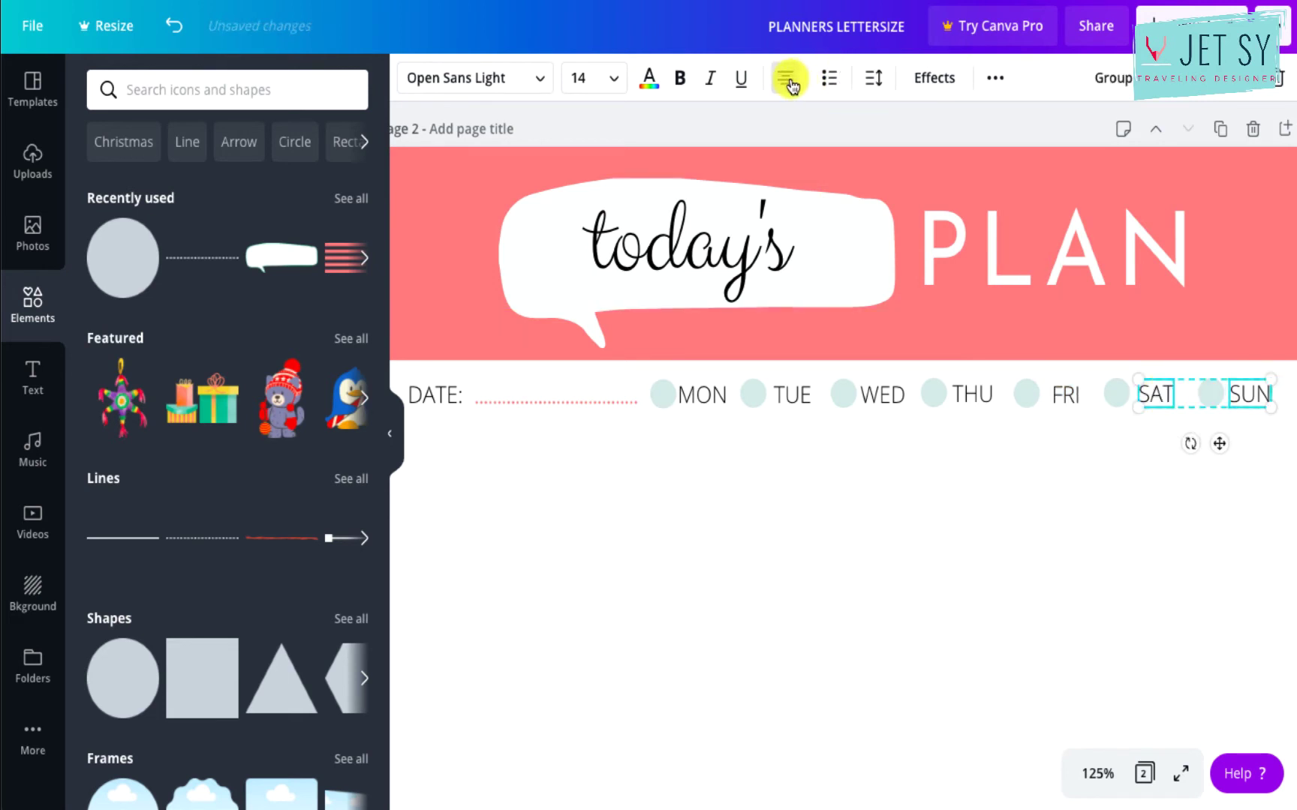
{"action": "left_click", "coordinate": [1109, 589]}
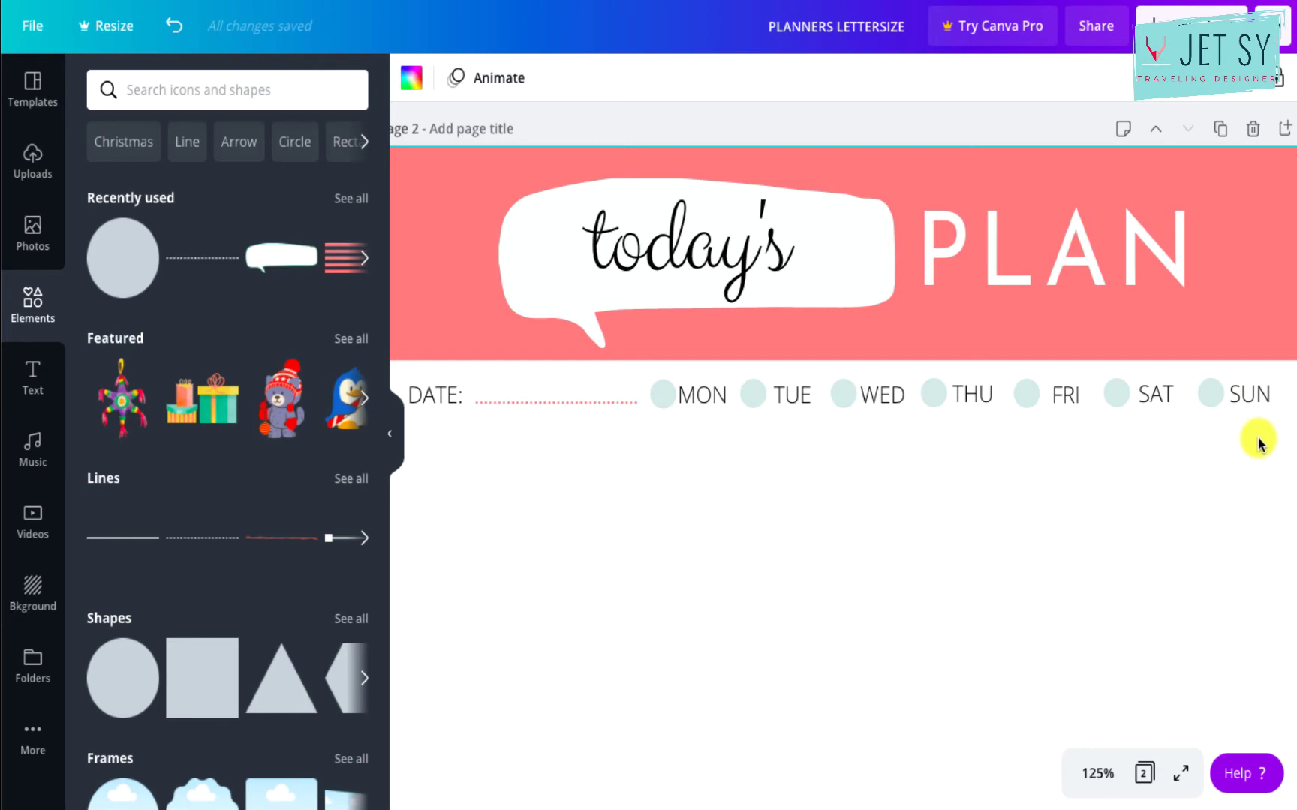
Group the "MON", "TUE", "WED" and "THU" labels each with their own mint circle.
{"action": "left_click_drag", "start_coordinate": [710, 445], "coordinate": [646, 375]}
{"action": "key", "text": "ctrl+g"}
{"action": "left_click", "coordinate": [834, 457]}
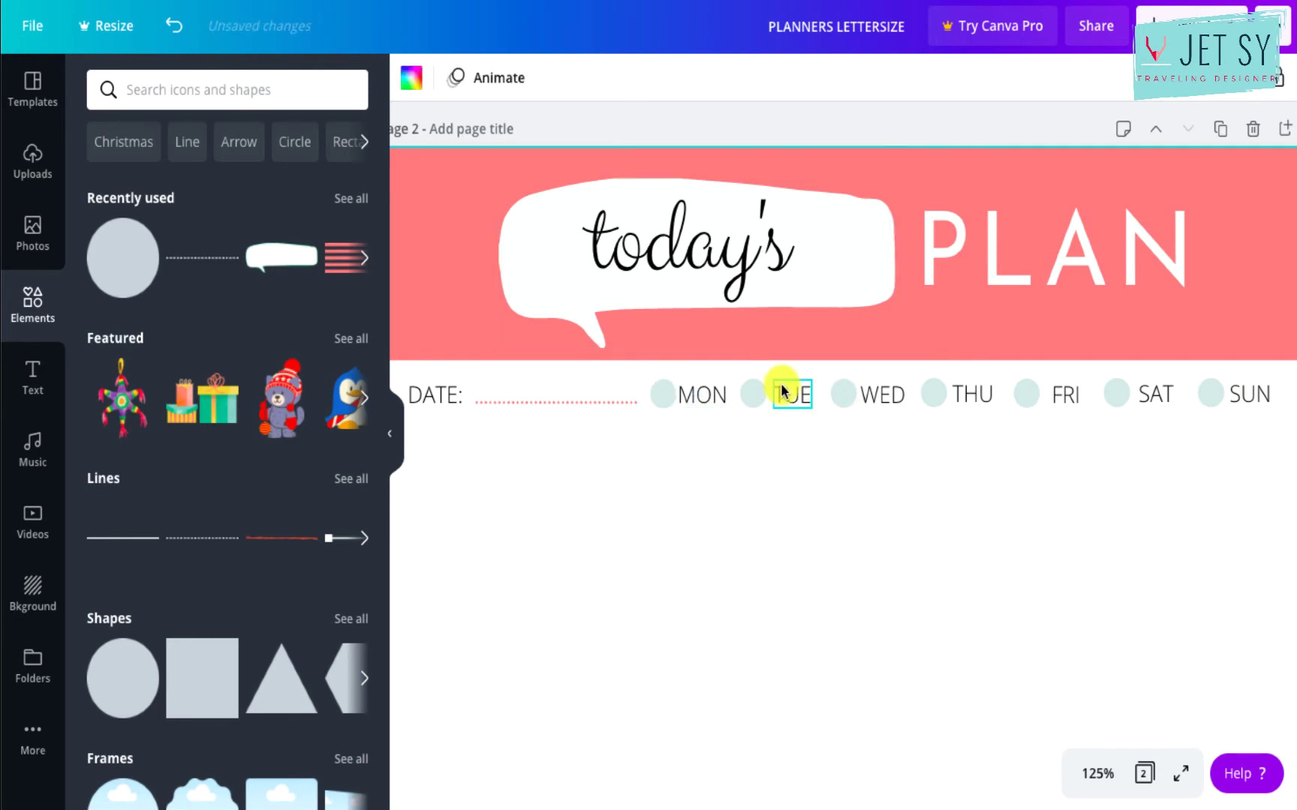
{"action": "left_click", "coordinate": [709, 397]}
{"action": "left_click_drag", "start_coordinate": [796, 441], "coordinate": [737, 374]}
{"action": "left_click", "coordinate": [1112, 78]}
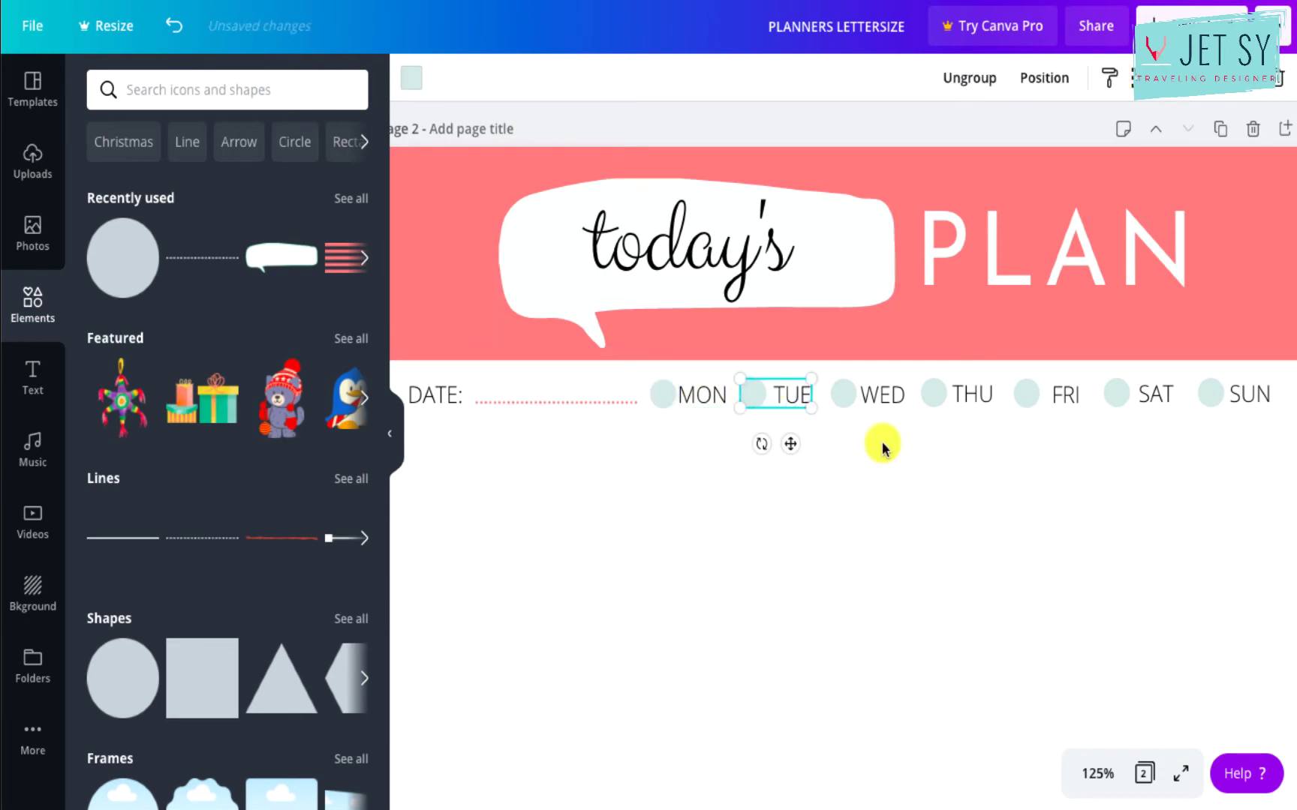
{"action": "left_click_drag", "start_coordinate": [879, 443], "coordinate": [845, 391]}
{"action": "key", "text": "ctrl+g"}
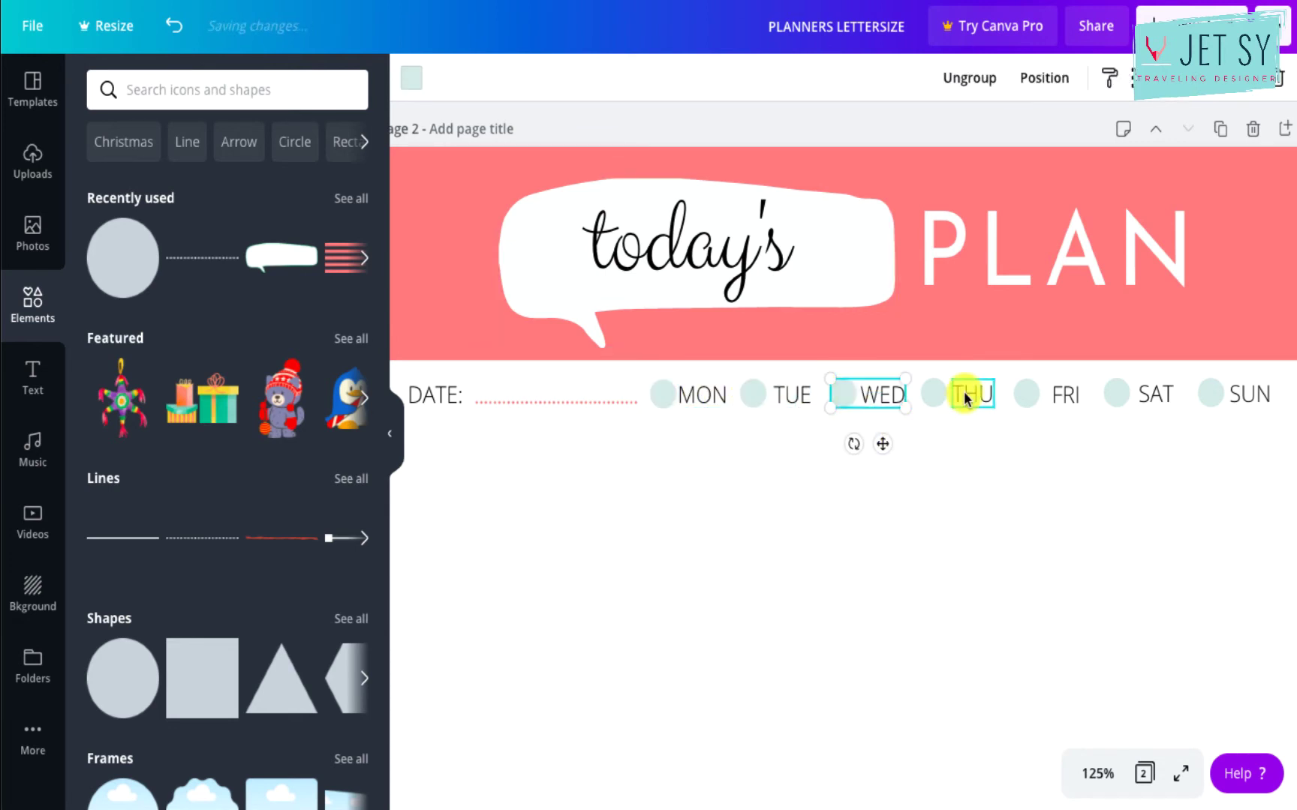
{"action": "left_click_drag", "start_coordinate": [989, 443], "coordinate": [926, 385]}
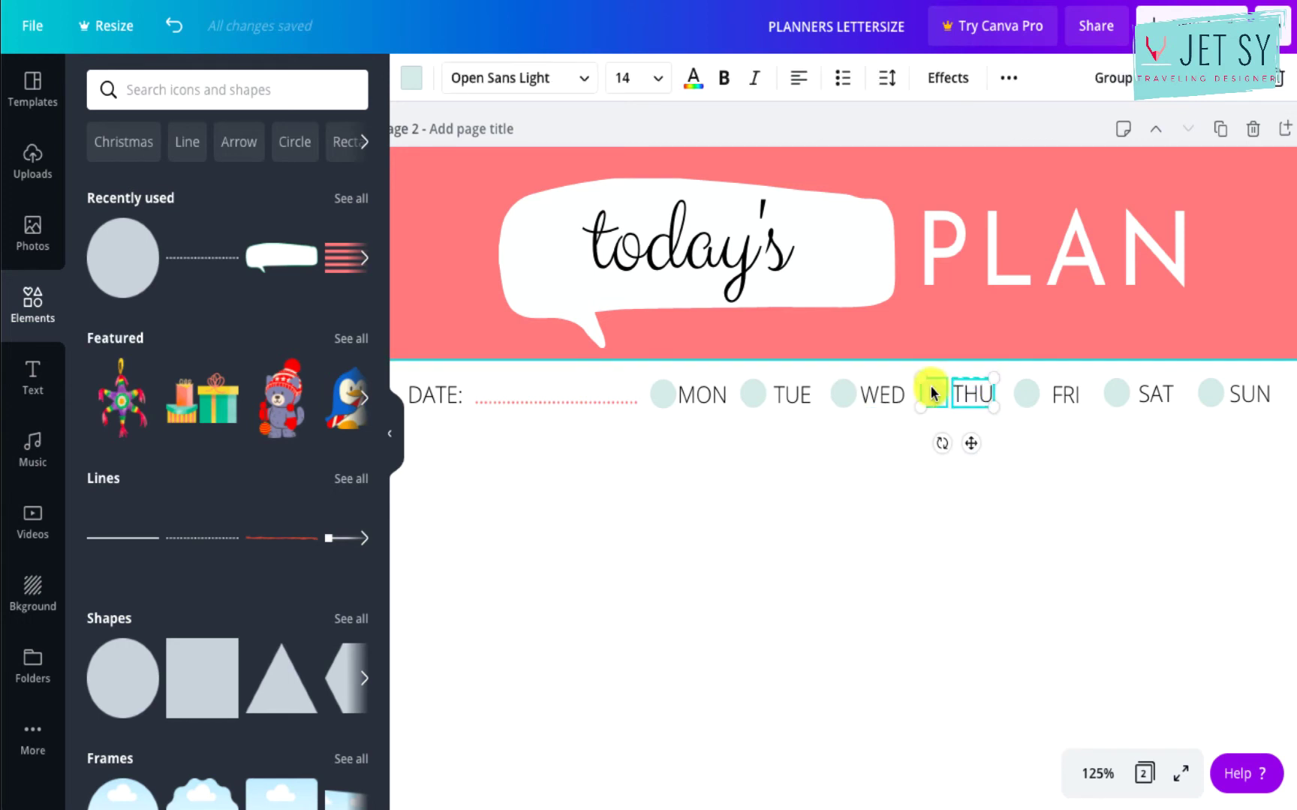
{"action": "left_click", "coordinate": [1112, 78]}
Ungroup the Tuesday pair and move the "FRI", "TUE" and "SAT" labels closer to their circles.
{"action": "left_click_drag", "start_coordinate": [1087, 447], "coordinate": [1067, 403]}
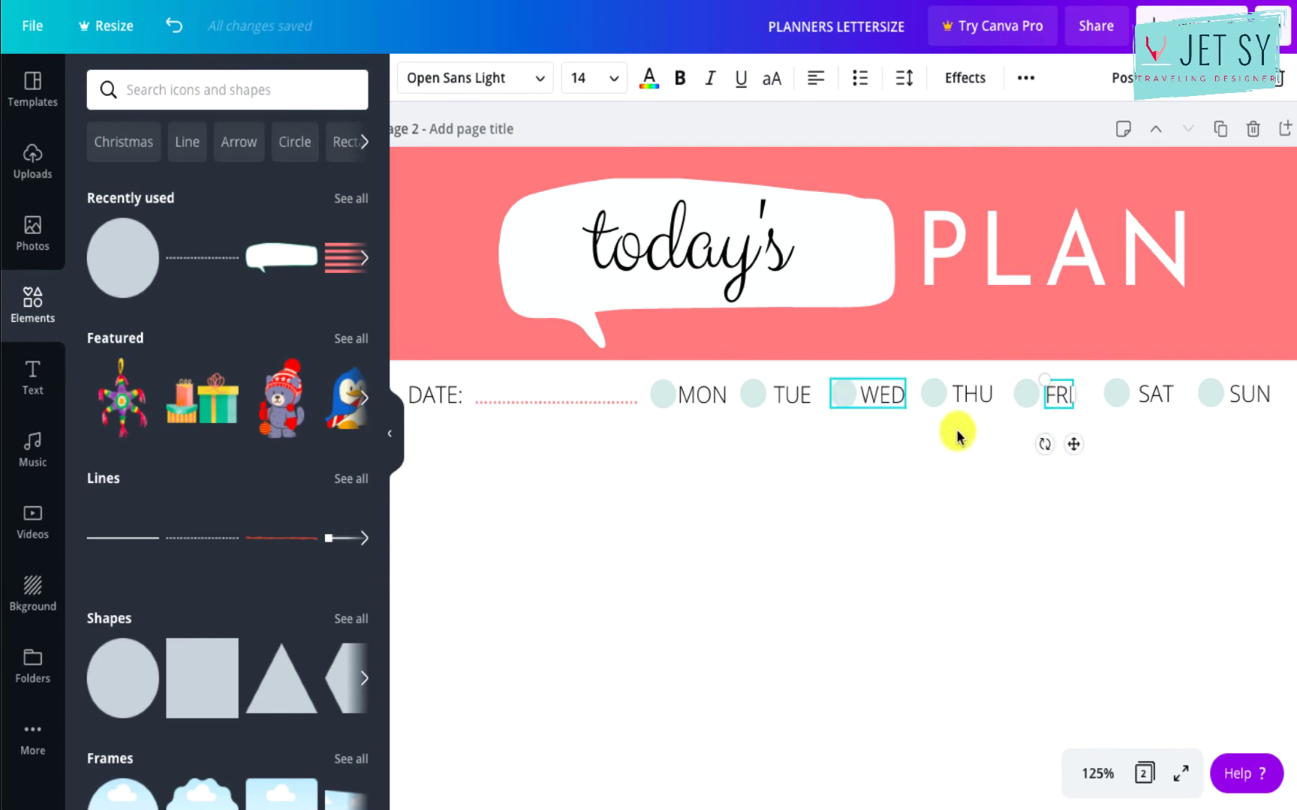
{"action": "left_click", "coordinate": [806, 400]}
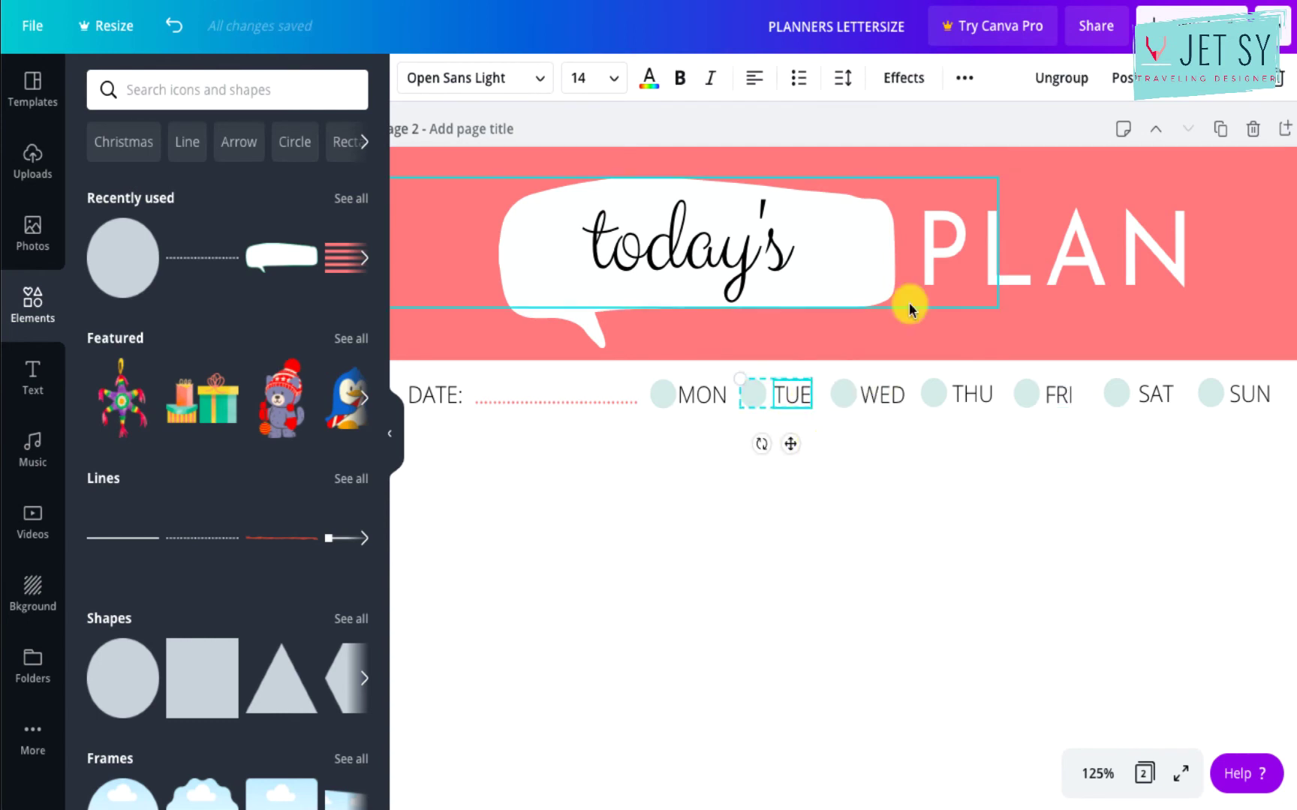
{"action": "left_click", "coordinate": [1054, 81]}
{"action": "left_click", "coordinate": [816, 516]}
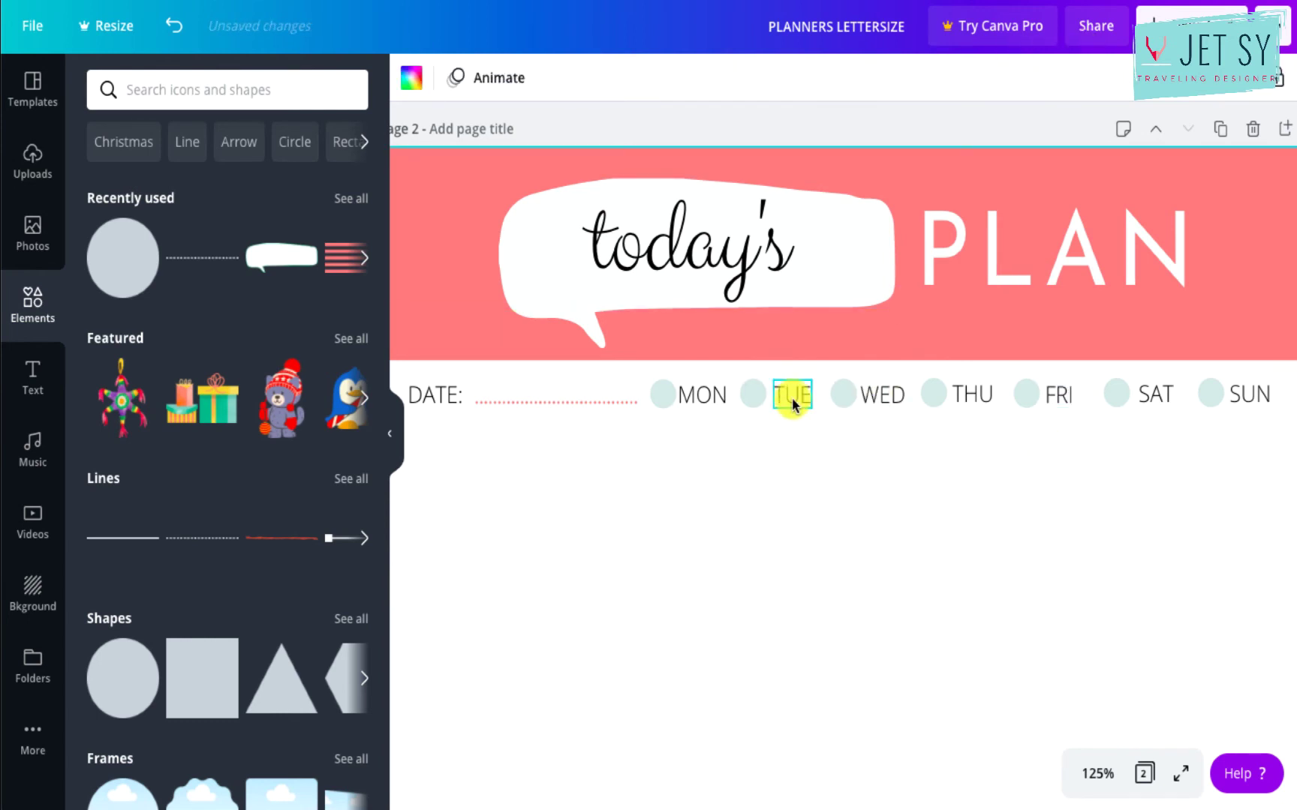
{"action": "left_click", "coordinate": [787, 394]}
{"action": "left_click", "coordinate": [808, 442]}
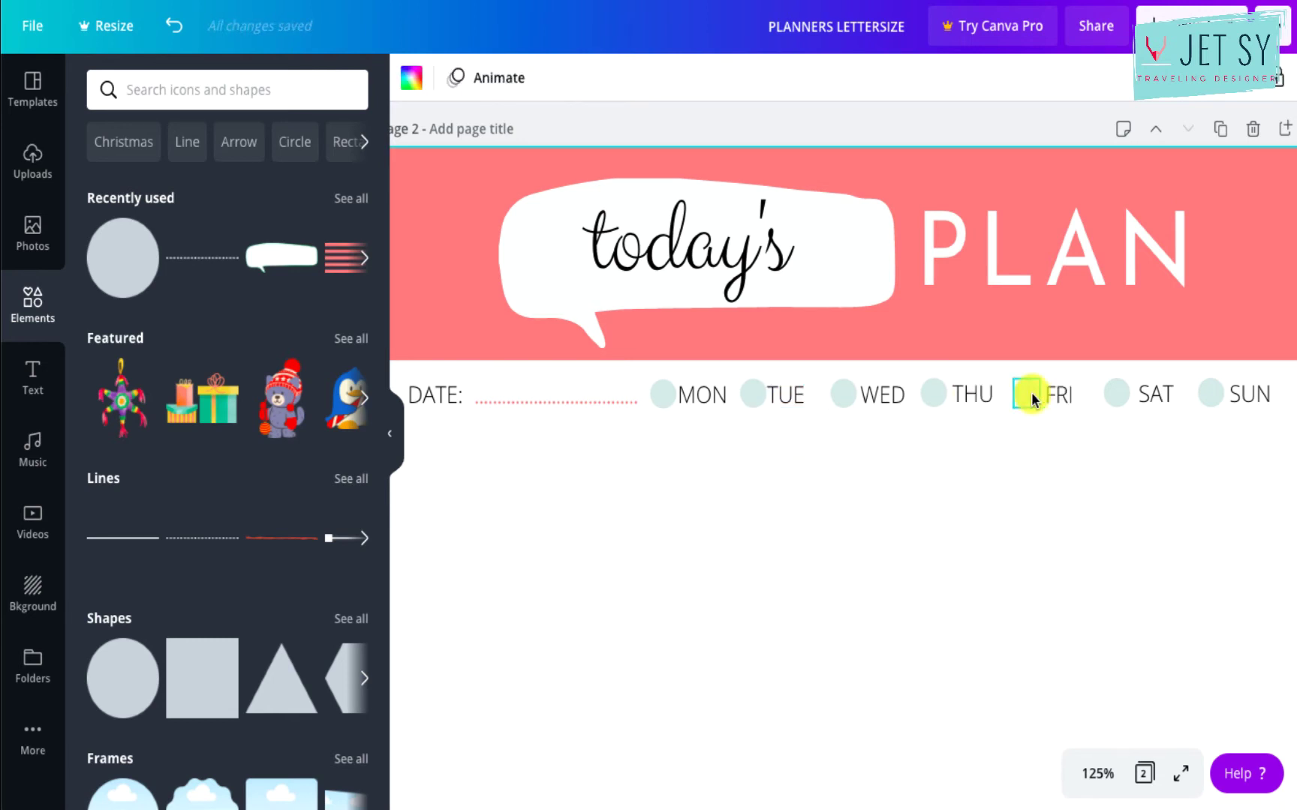
{"action": "left_click", "coordinate": [976, 396]}
{"action": "left_click", "coordinate": [1145, 394]}
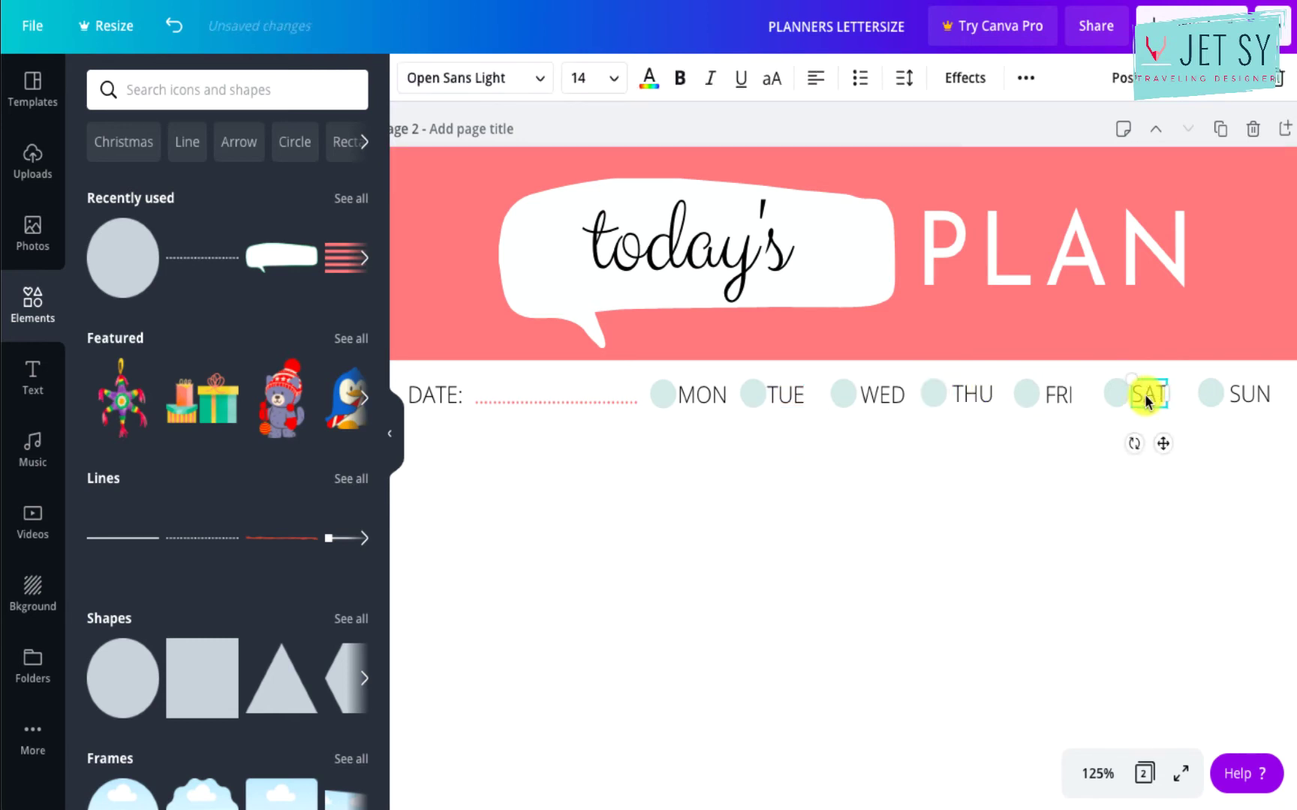
Group the "SUN", "SAT" and "FRI" labels each with their own mint circle.
{"action": "left_click", "coordinate": [1249, 400]}
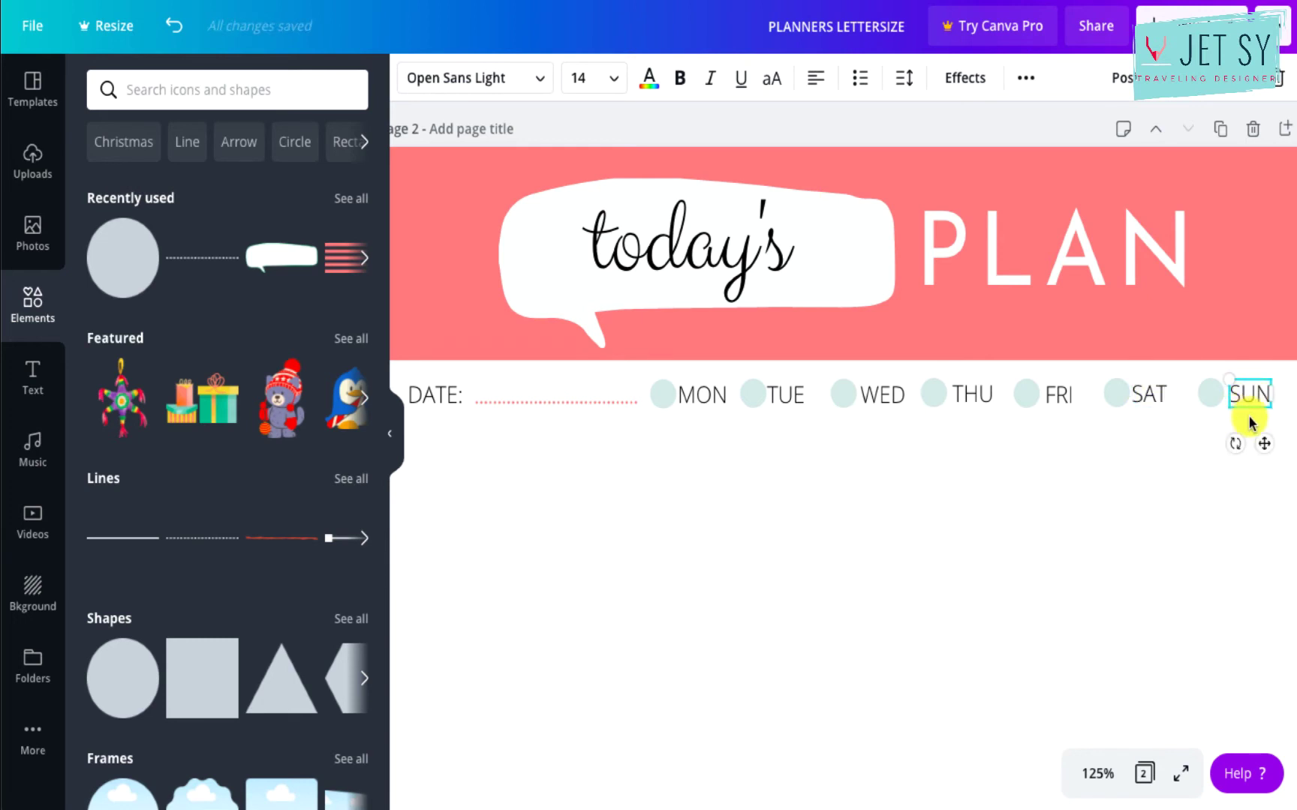
{"action": "left_click", "coordinate": [1210, 394], "text": "shift"}
{"action": "left_click", "coordinate": [1109, 77]}
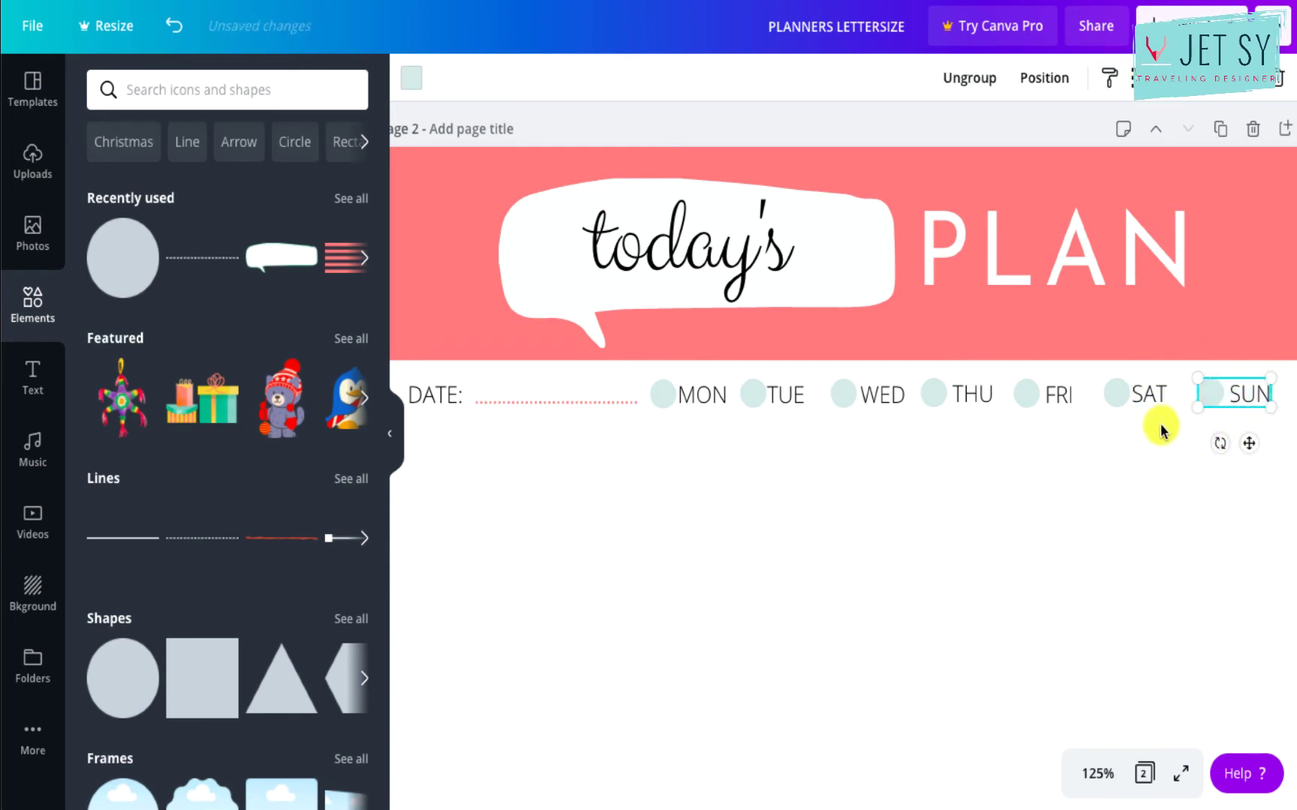
{"action": "left_click_drag", "start_coordinate": [1163, 429], "coordinate": [1121, 333]}
{"action": "left_click", "coordinate": [1112, 77]}
{"action": "left_click_drag", "start_coordinate": [1077, 435], "coordinate": [1009, 375]}
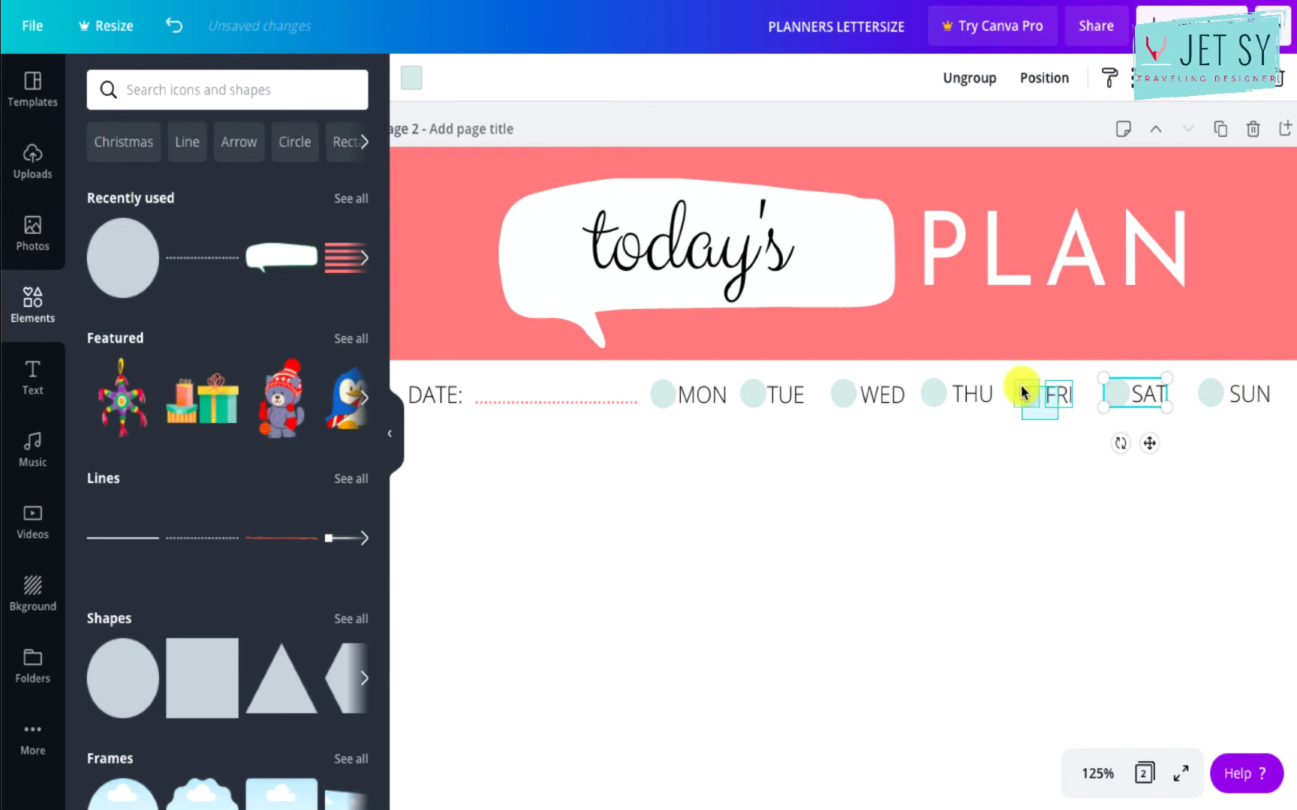
{"action": "left_click", "coordinate": [1103, 79]}
Try tidying up the spacing of the whole weekday row, undo it, and align the row's elements to the middle.
{"action": "left_click", "coordinate": [975, 395]}
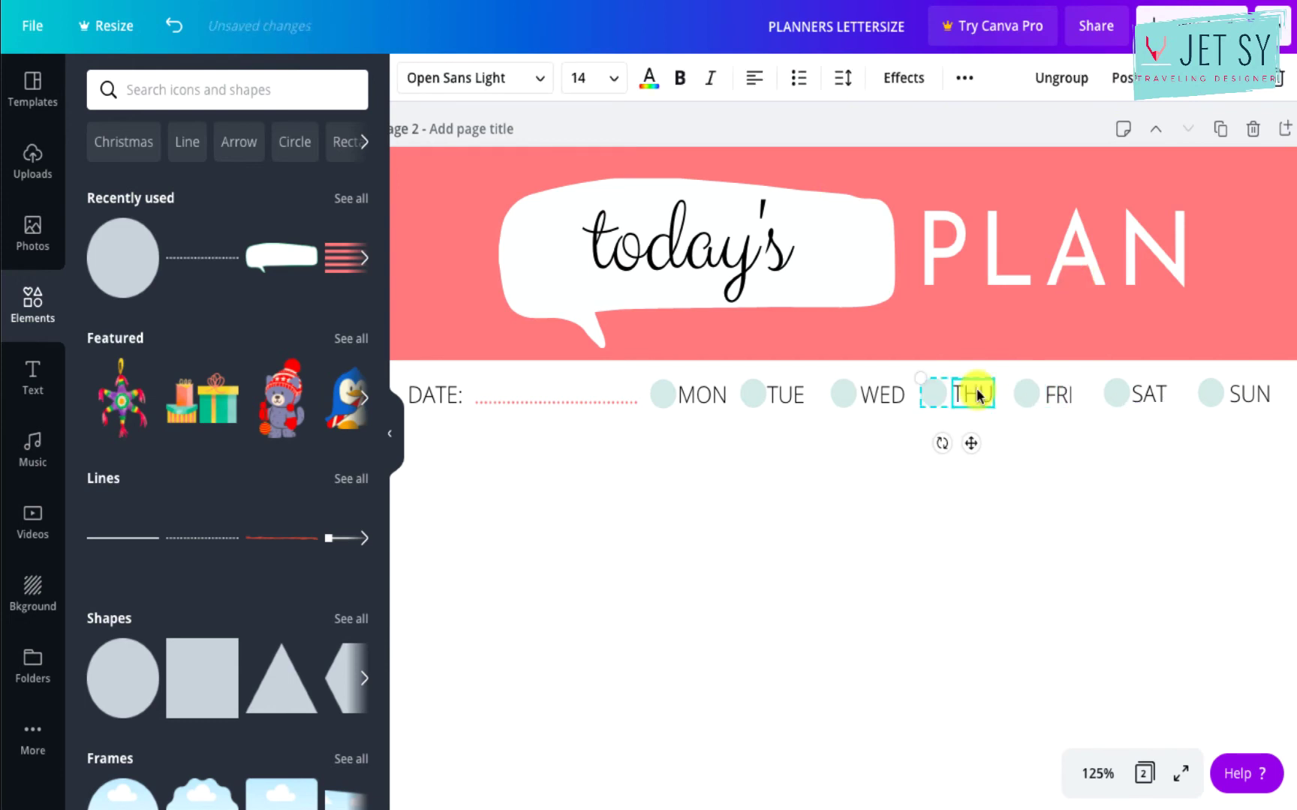
{"action": "left_click_drag", "start_coordinate": [1251, 426], "coordinate": [675, 397]}
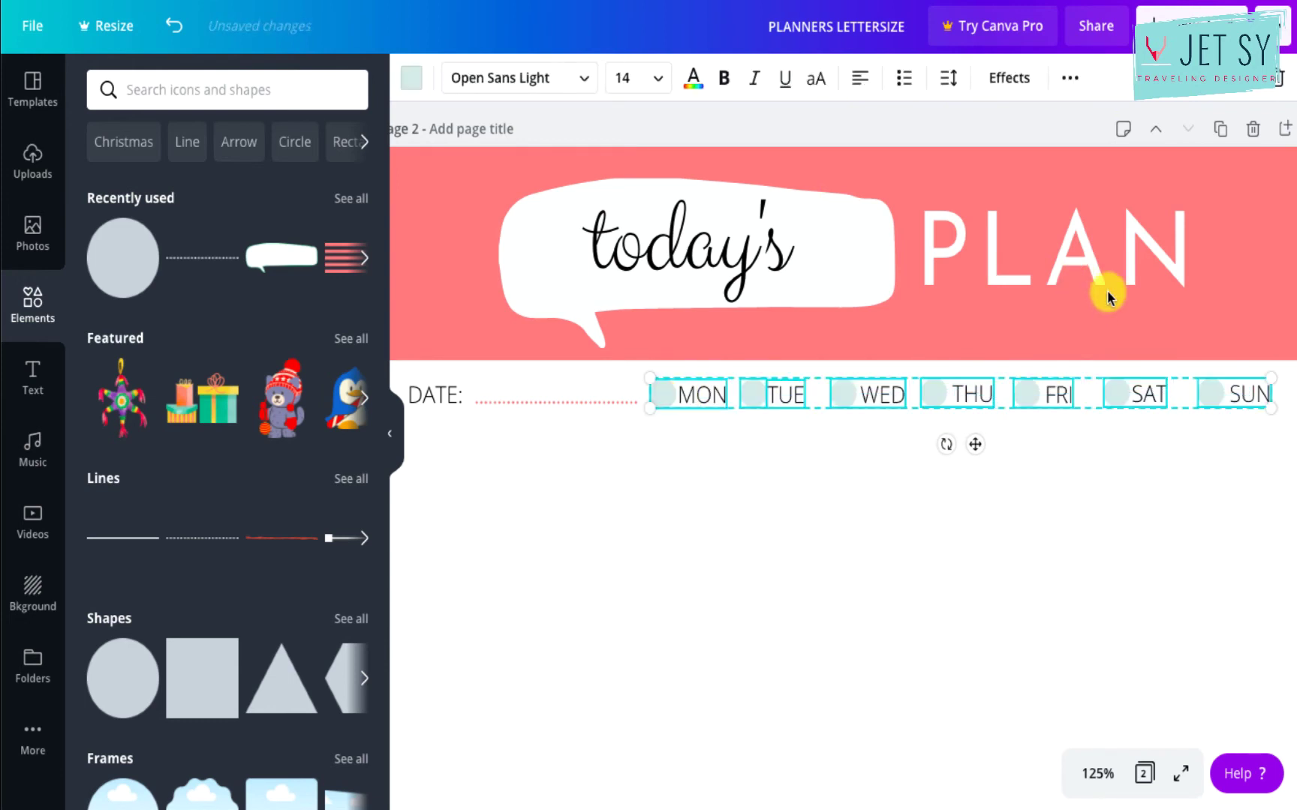
{"action": "left_click", "coordinate": [1070, 77]}
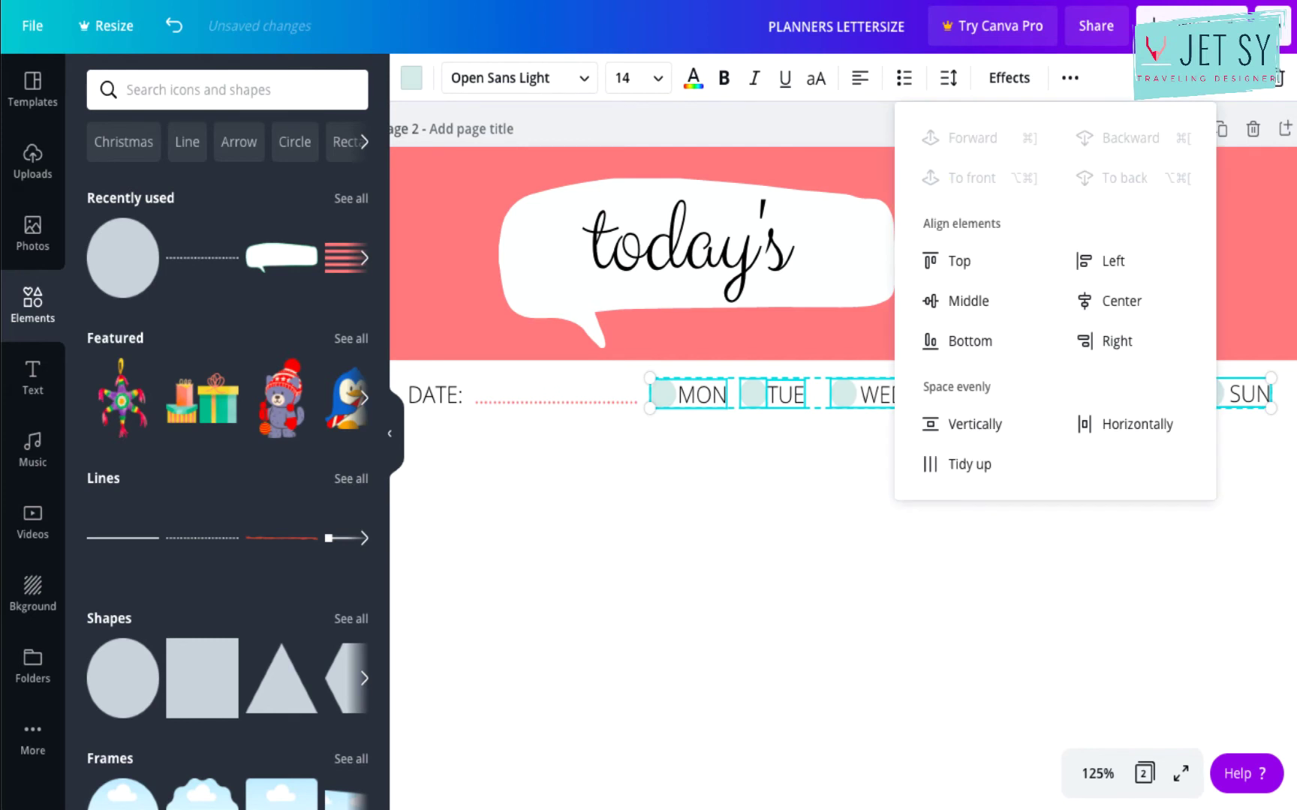
{"action": "left_click", "coordinate": [969, 460]}
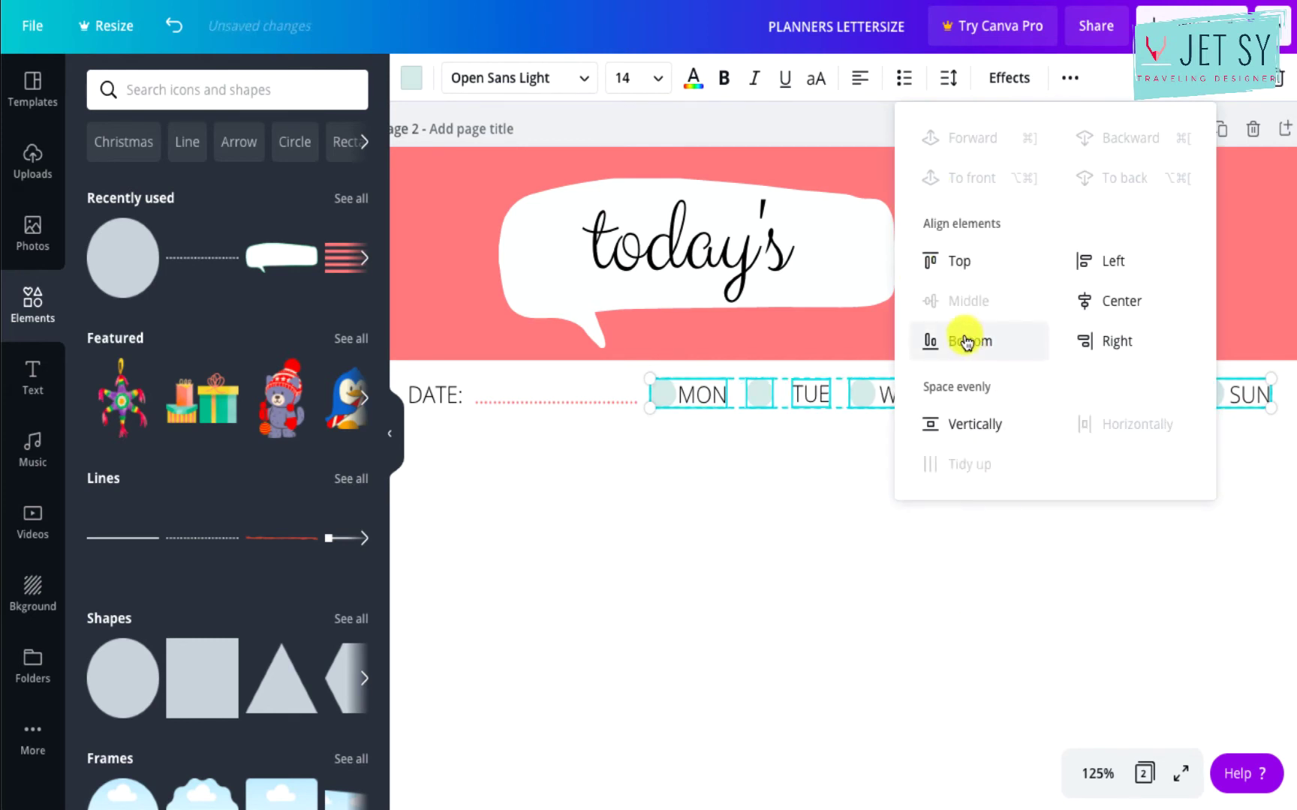
{"action": "left_click", "coordinate": [1103, 347]}
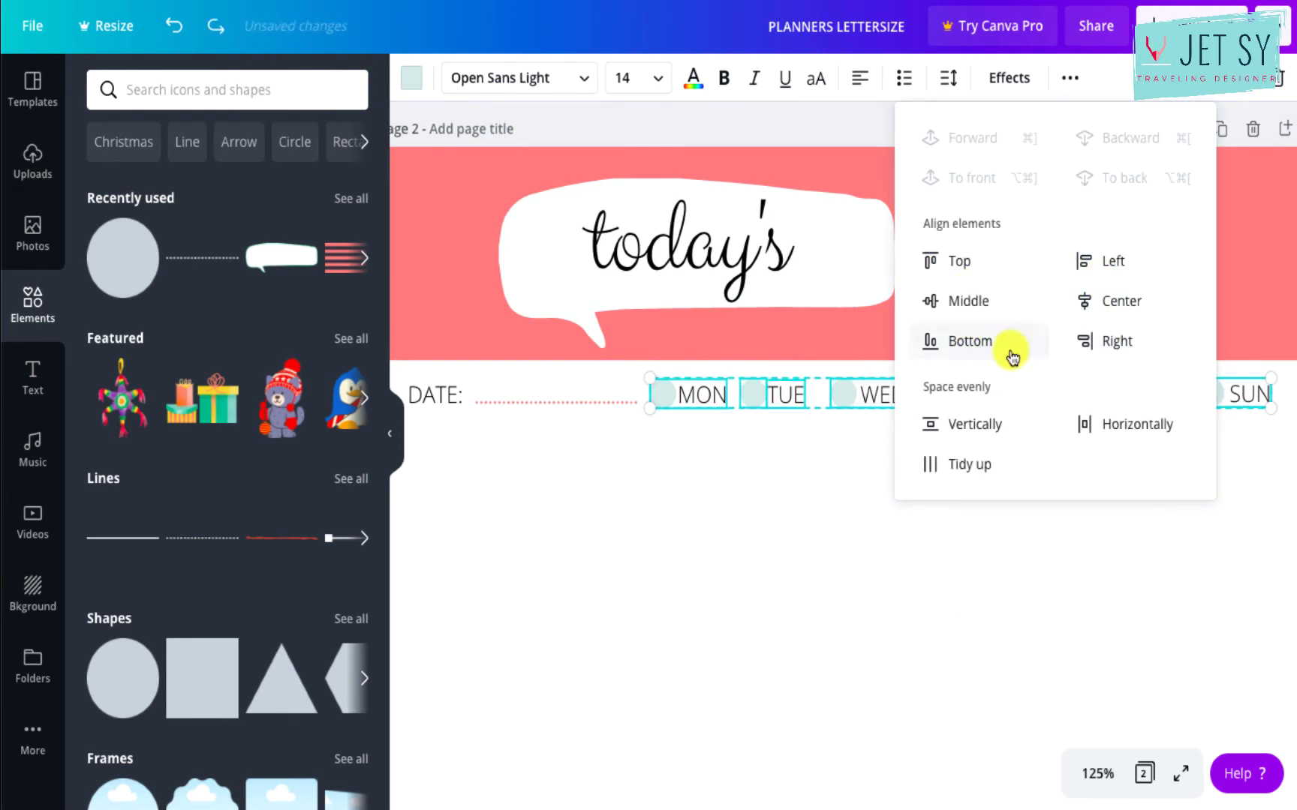
{"action": "left_click", "coordinate": [958, 304]}
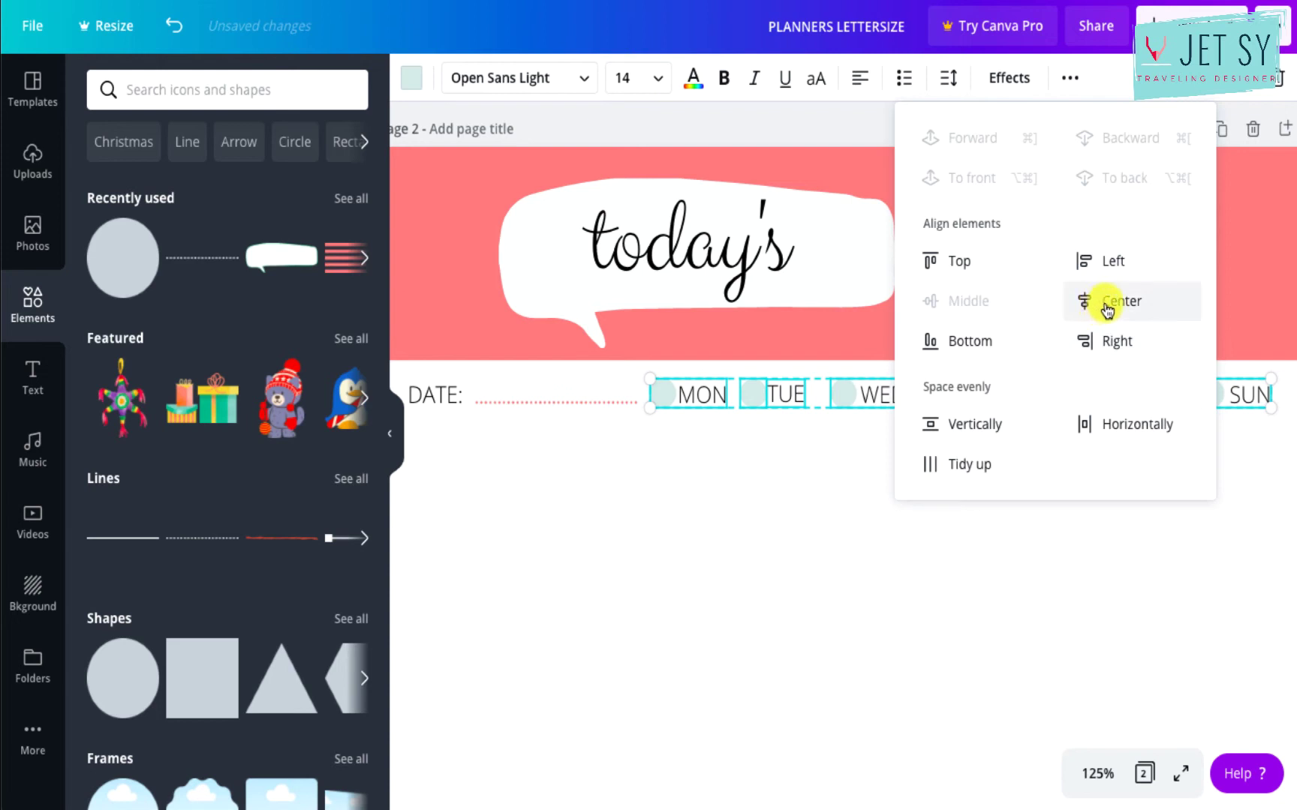
Try the Tidy up spacing on the weekday row again and undo it.
{"action": "left_click", "coordinate": [969, 467]}
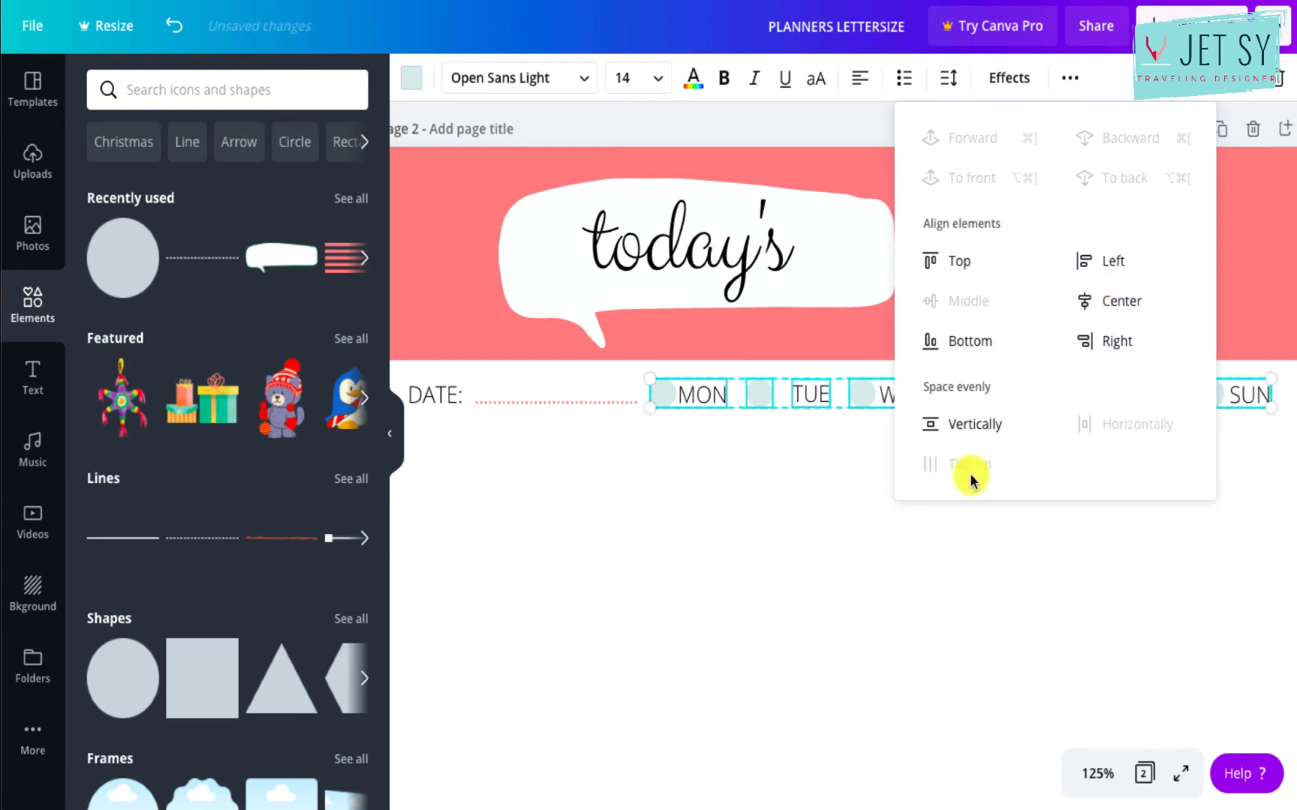
{"action": "left_click", "coordinate": [945, 559]}
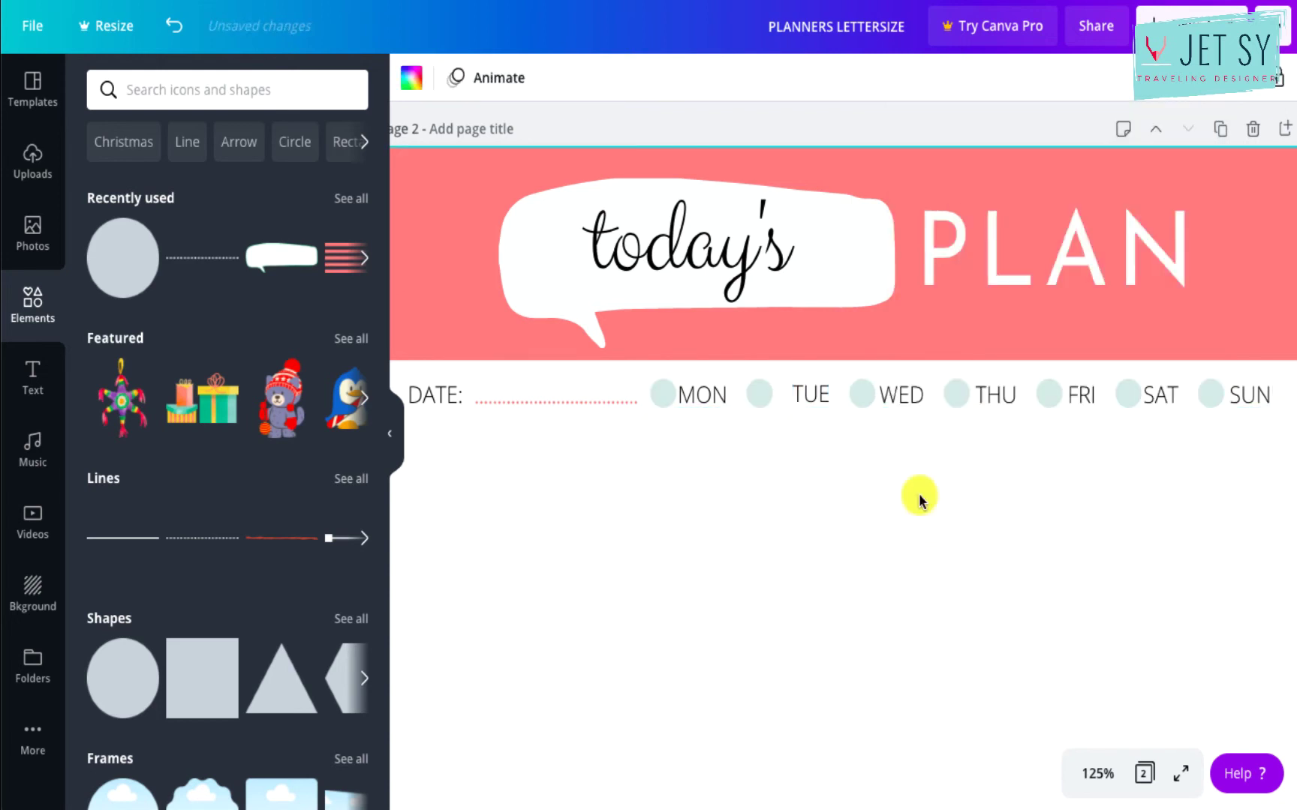
{"action": "left_click", "coordinate": [800, 391]}
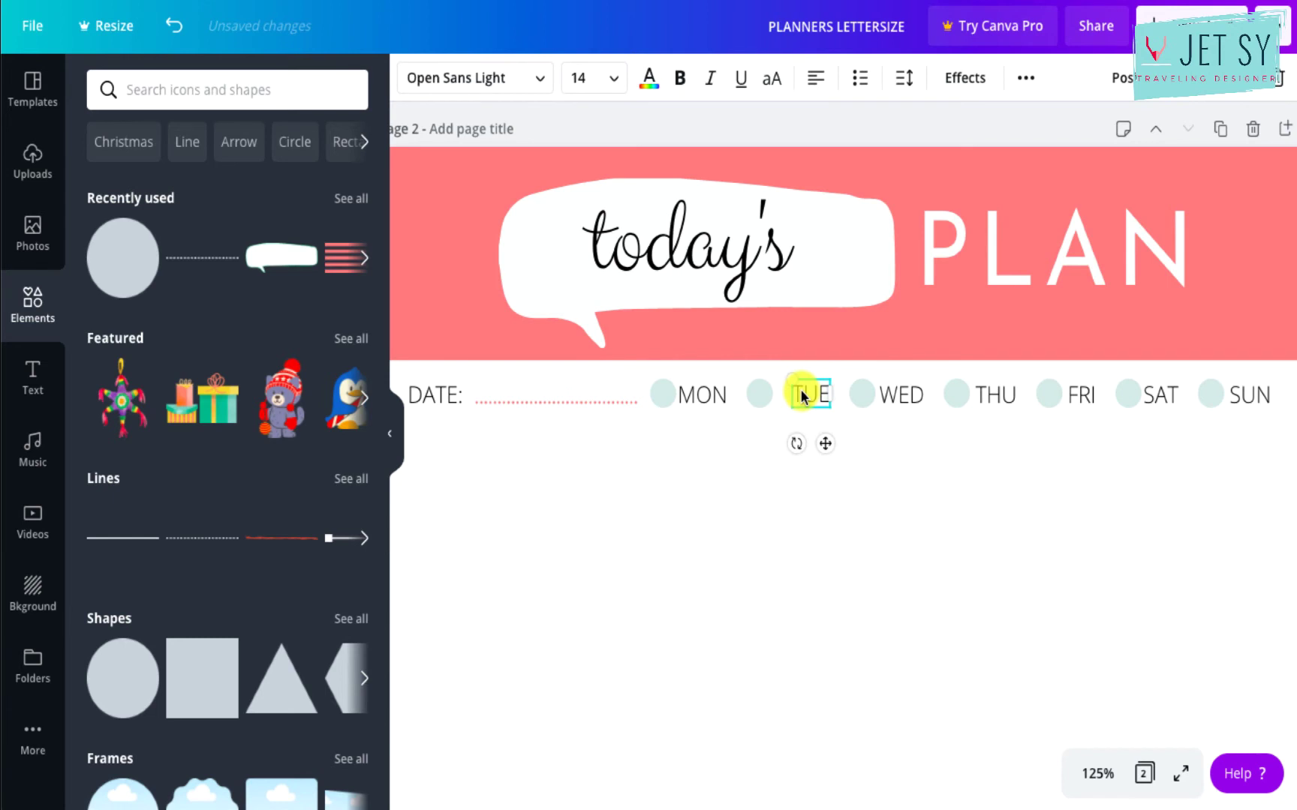
{"action": "key", "text": "ctrl+z"}
{"action": "left_click", "coordinate": [814, 465]}
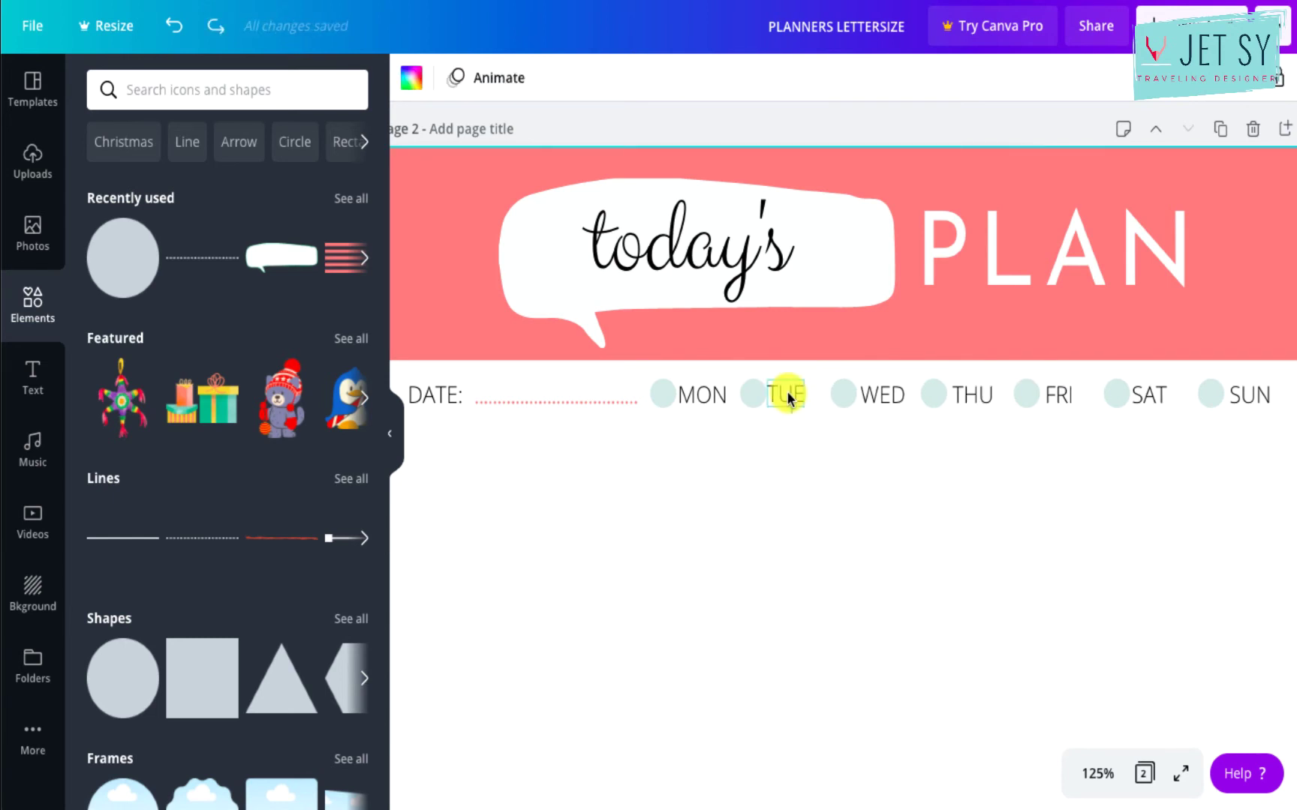
Group the "TUE" label with its circle and space the seven weekday pairs evenly with Tidy up.
{"action": "left_click", "coordinate": [786, 395]}
{"action": "left_click", "coordinate": [1123, 81]}
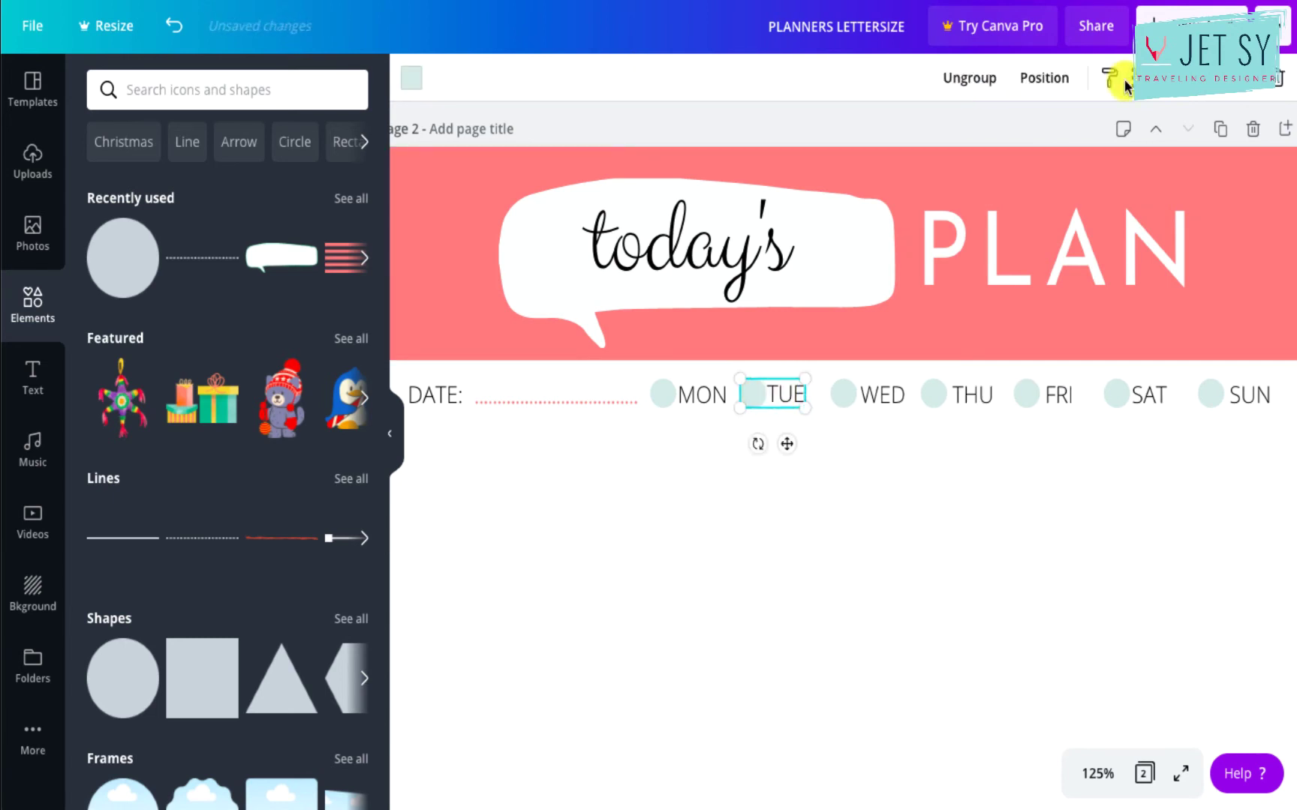
{"action": "left_click_drag", "start_coordinate": [1265, 429], "coordinate": [668, 388]}
{"action": "left_click", "coordinate": [1075, 78]}
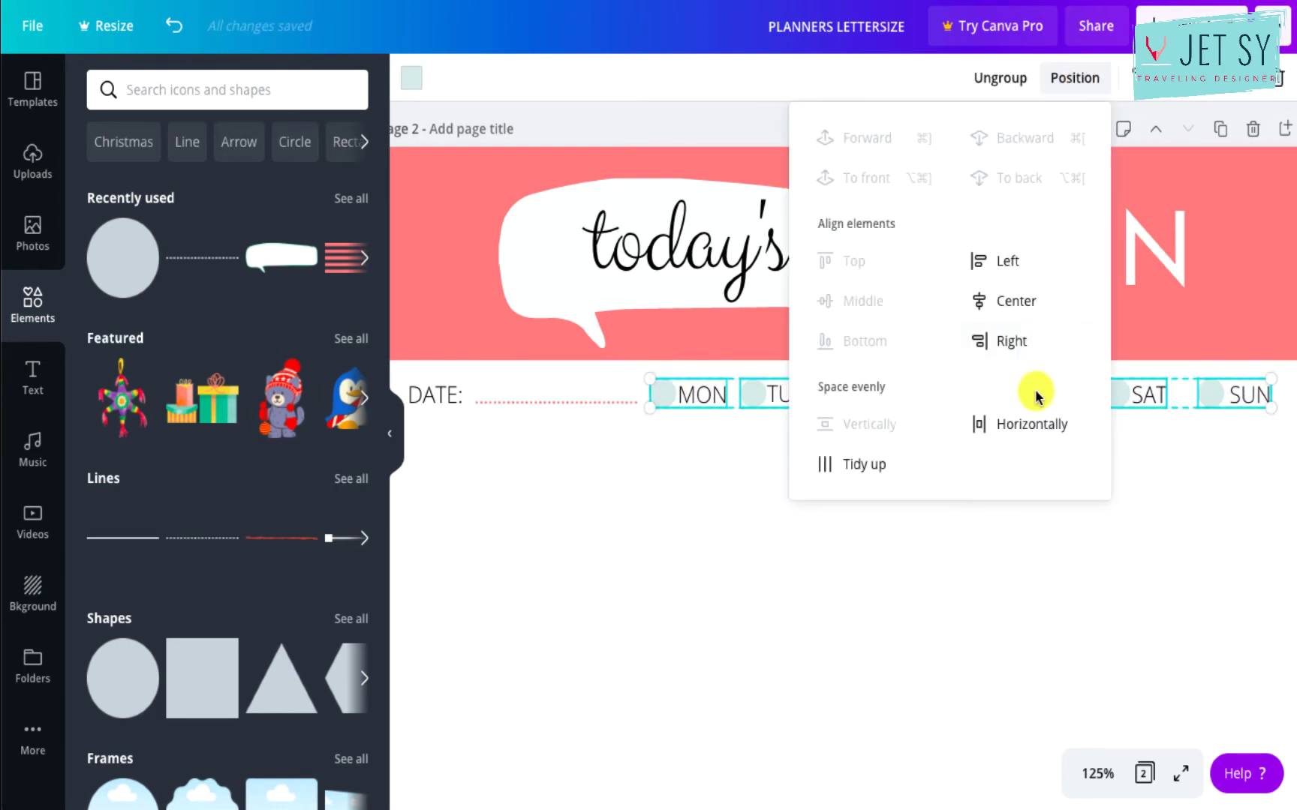
{"action": "left_click", "coordinate": [863, 464]}
{"action": "left_click", "coordinate": [928, 578]}
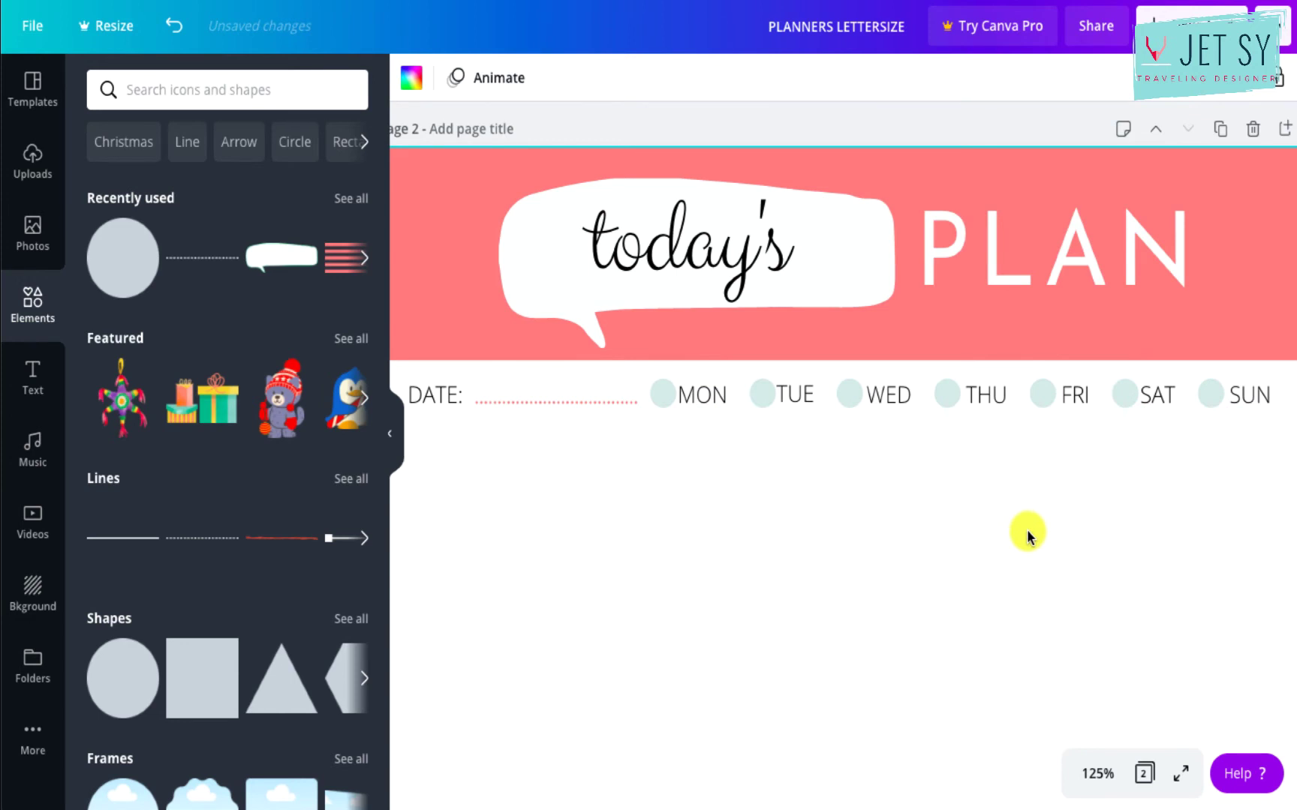
Shift the row of seven weekday pairs slightly to the right, away from the dotted date line.
{"action": "scroll", "coordinate": [1027, 529], "scroll_direction": "down", "scroll_amount": 3}
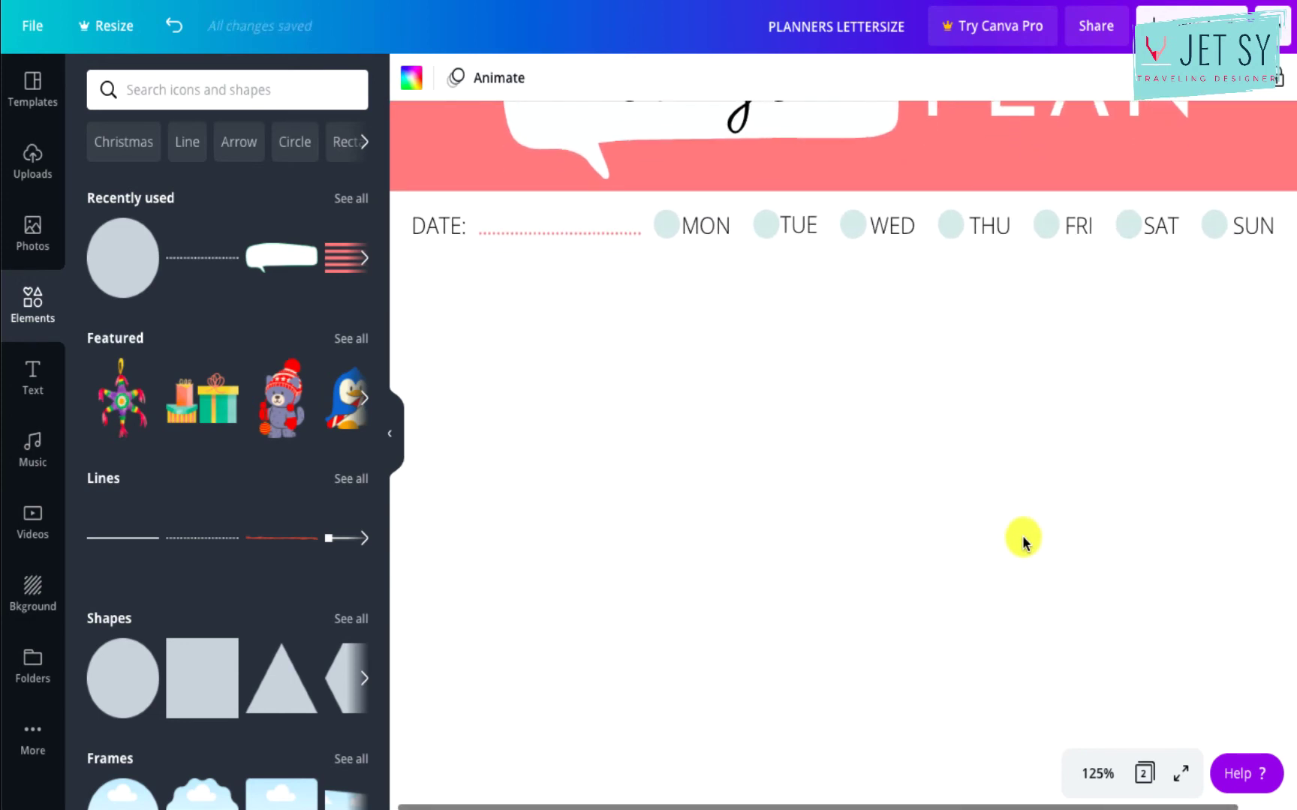
{"action": "key", "text": "ctrl+minus"}
{"action": "key", "text": "ctrl+minus"}
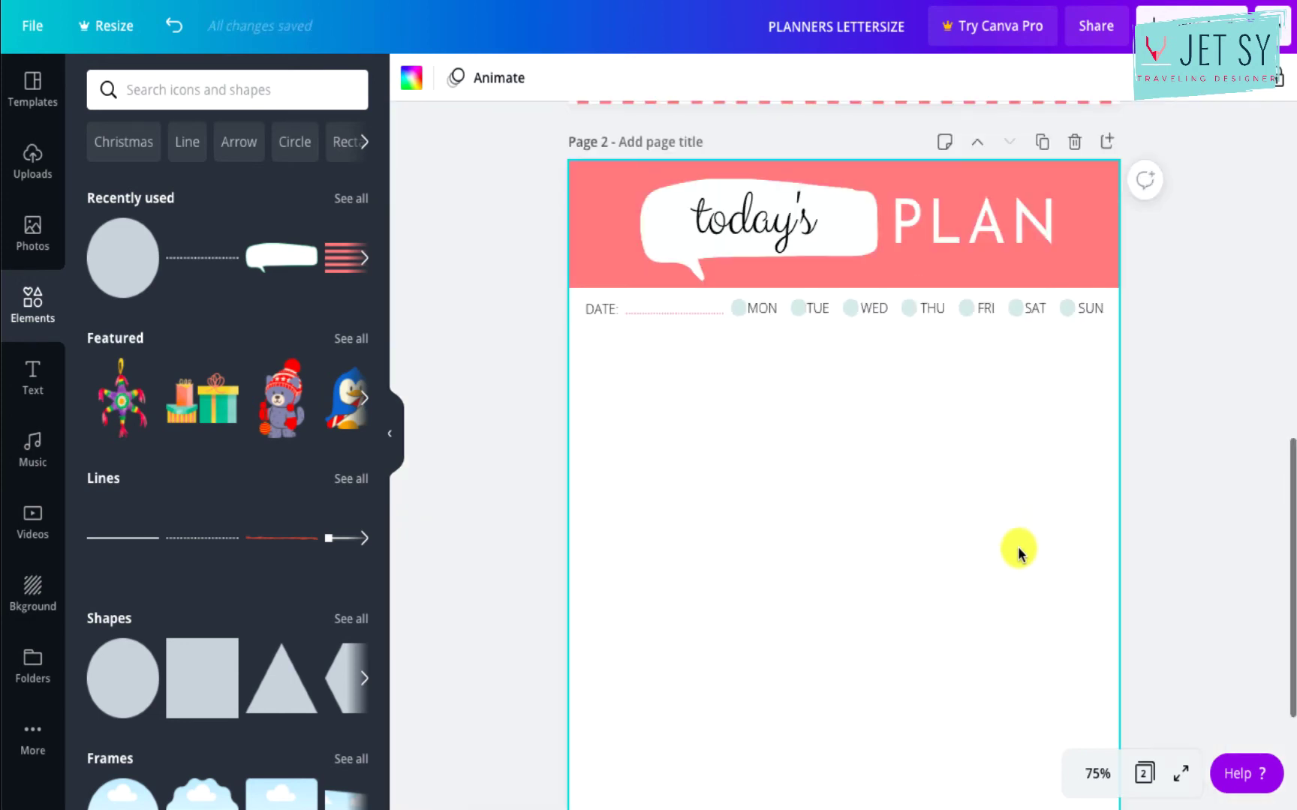
{"action": "left_click_drag", "start_coordinate": [1094, 323], "coordinate": [734, 310]}
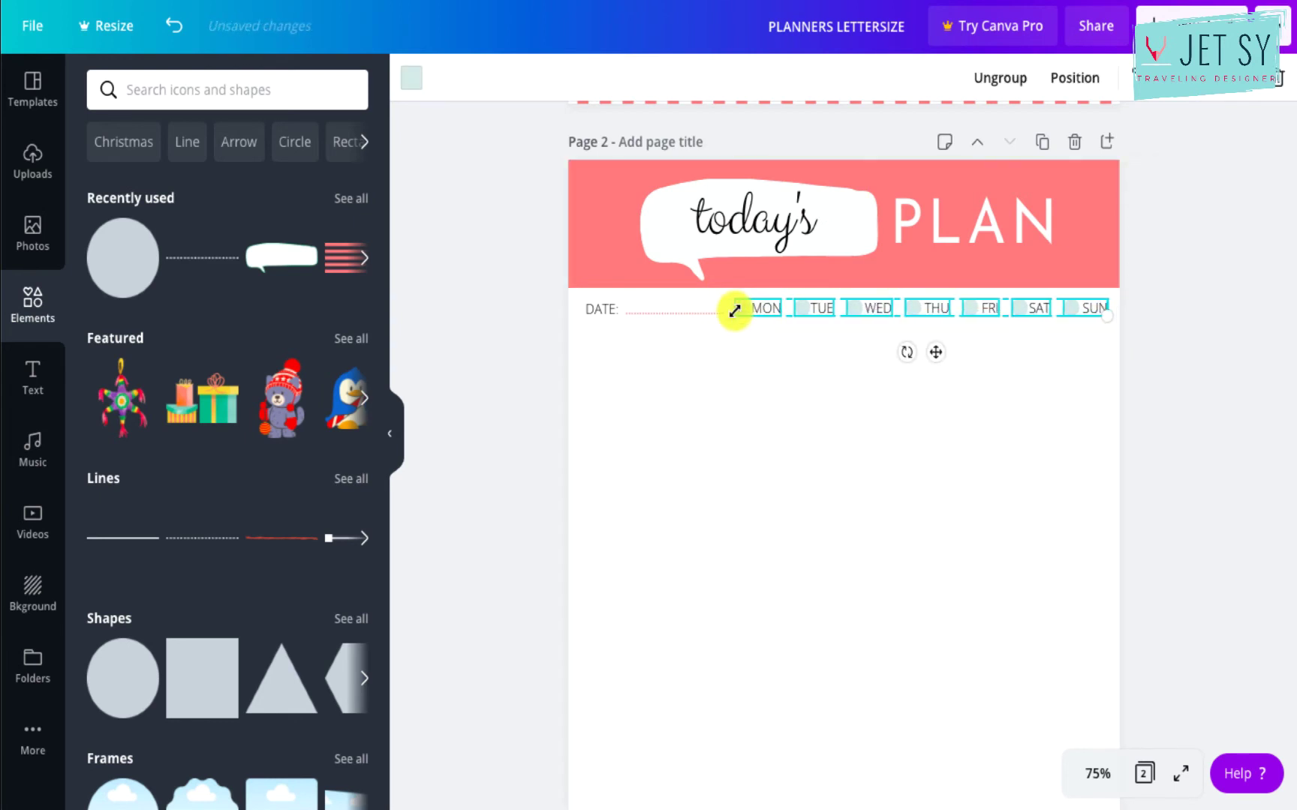
{"action": "left_click", "coordinate": [740, 496]}
{"action": "scroll", "coordinate": [740, 496], "scroll_direction": "down", "scroll_amount": 3}
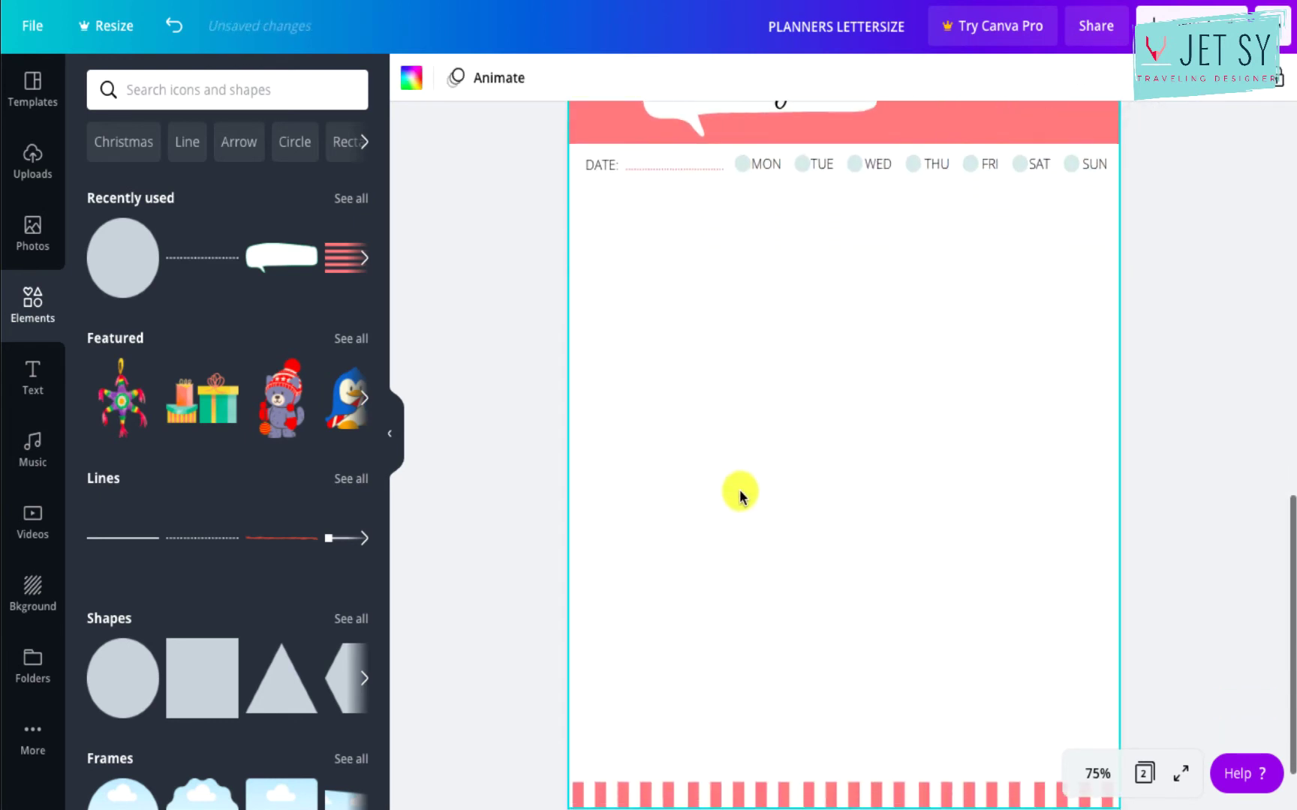
Add a square shape, shrink it, and place it below the DATE line at the page's left margin.
{"action": "left_click", "coordinate": [199, 676]}
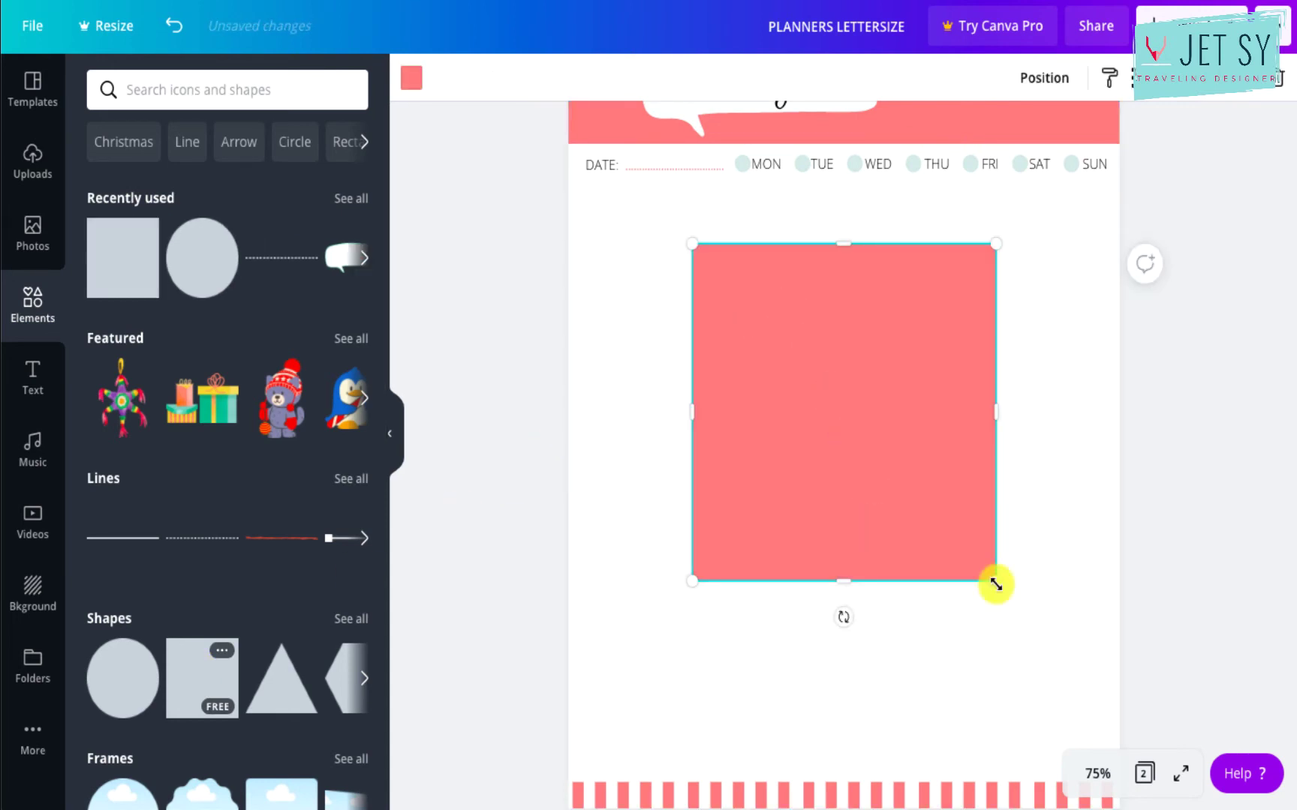
{"action": "left_click_drag", "start_coordinate": [996, 580], "coordinate": [850, 381]}
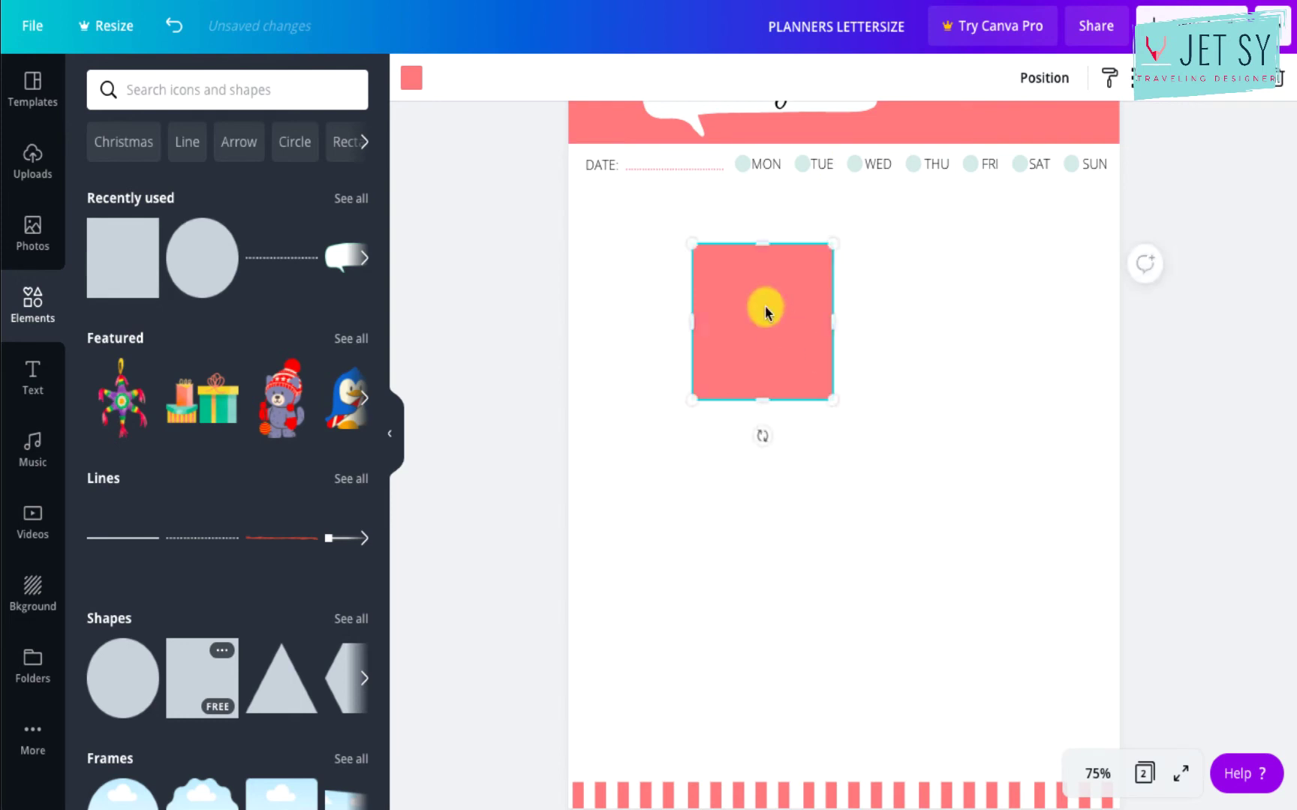
{"action": "left_click_drag", "start_coordinate": [766, 307], "coordinate": [663, 271]}
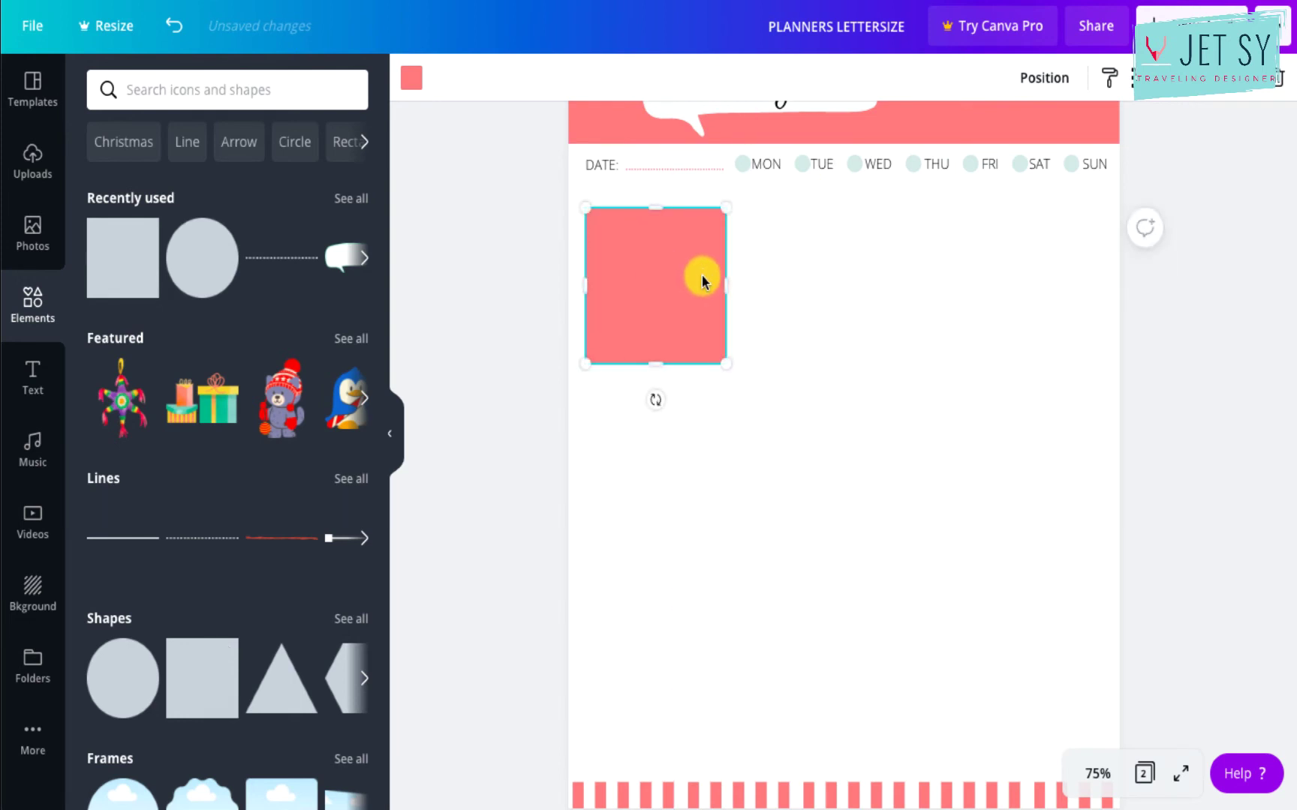
Recolor the square with the light pink brand color and widen it to about 2.7.
{"action": "left_click", "coordinate": [425, 84]}
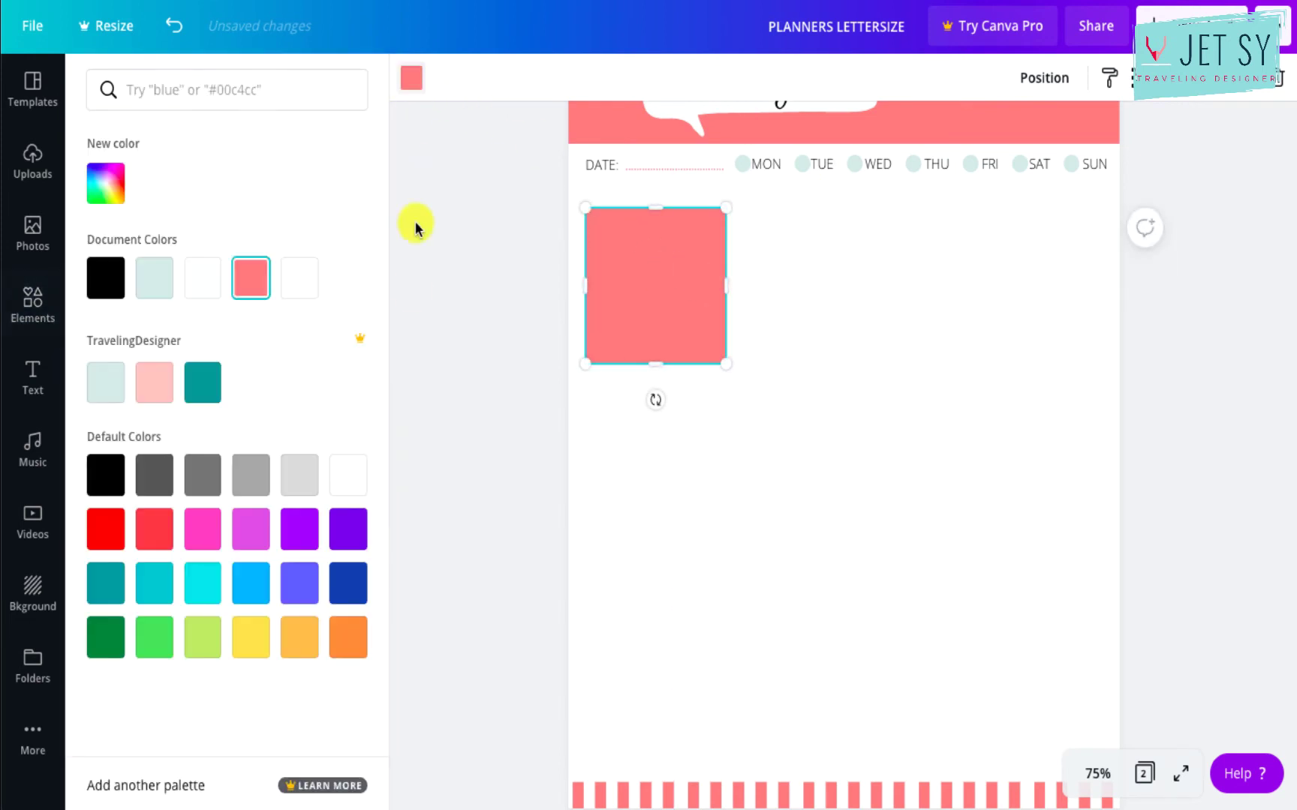
{"action": "left_click", "coordinate": [159, 288]}
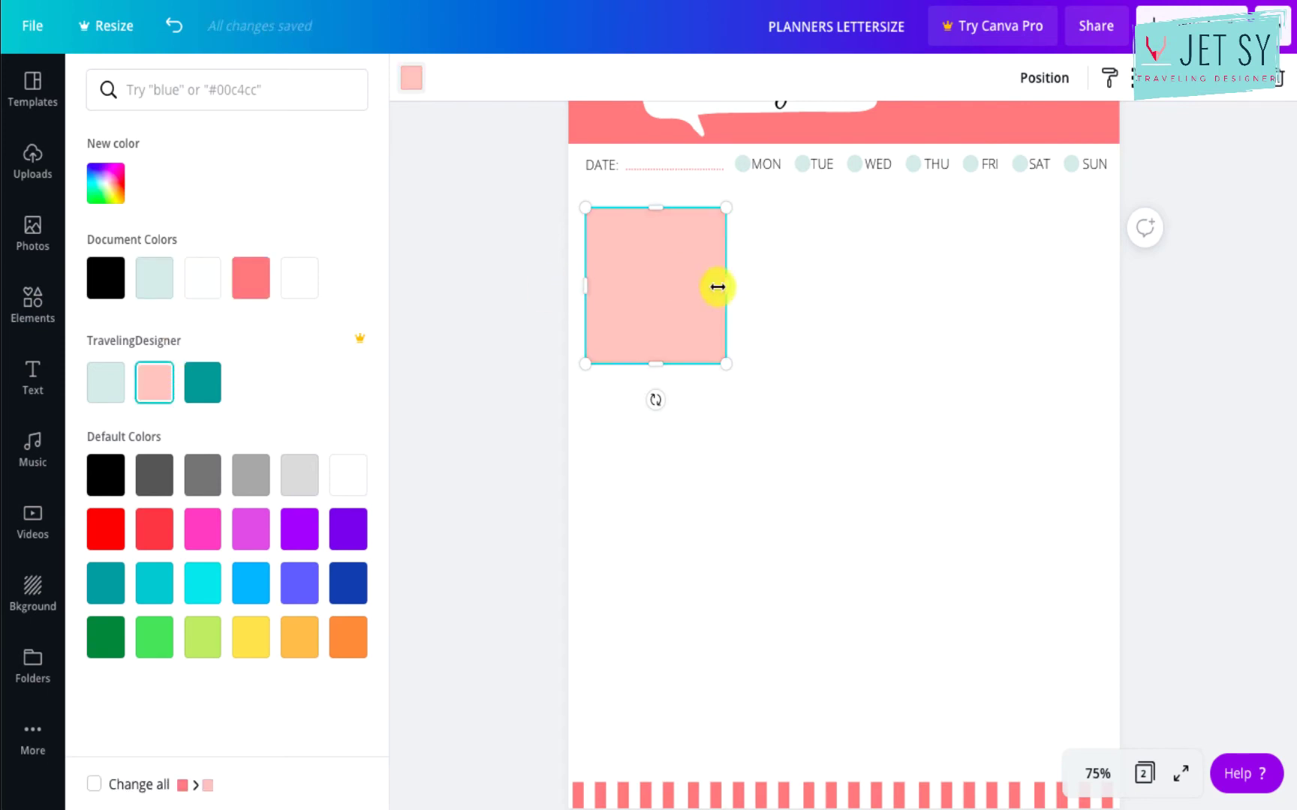
{"action": "left_click_drag", "start_coordinate": [731, 280], "coordinate": [769, 280]}
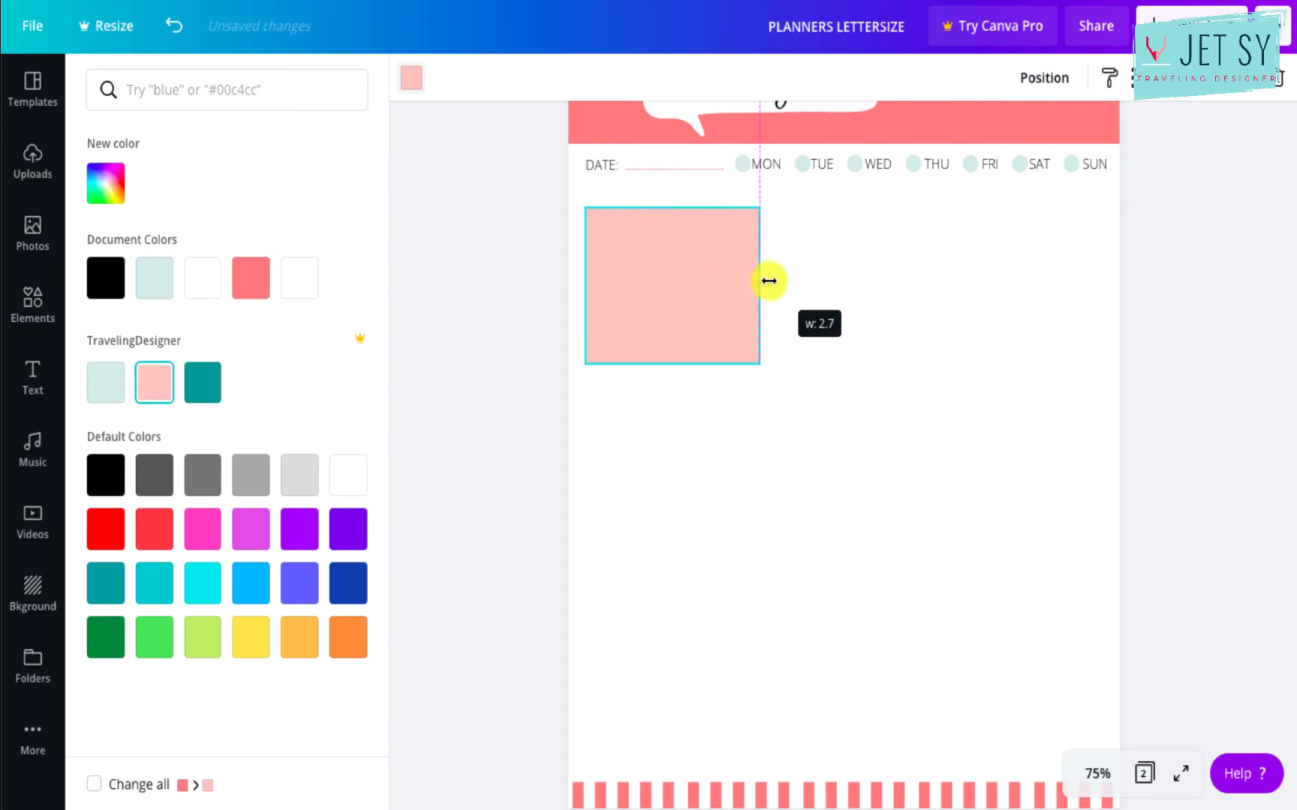
Duplicate the pink box twice to form a row of three and move the copies closer together.
{"action": "left_click_drag", "start_coordinate": [674, 292], "coordinate": [1049, 296]}
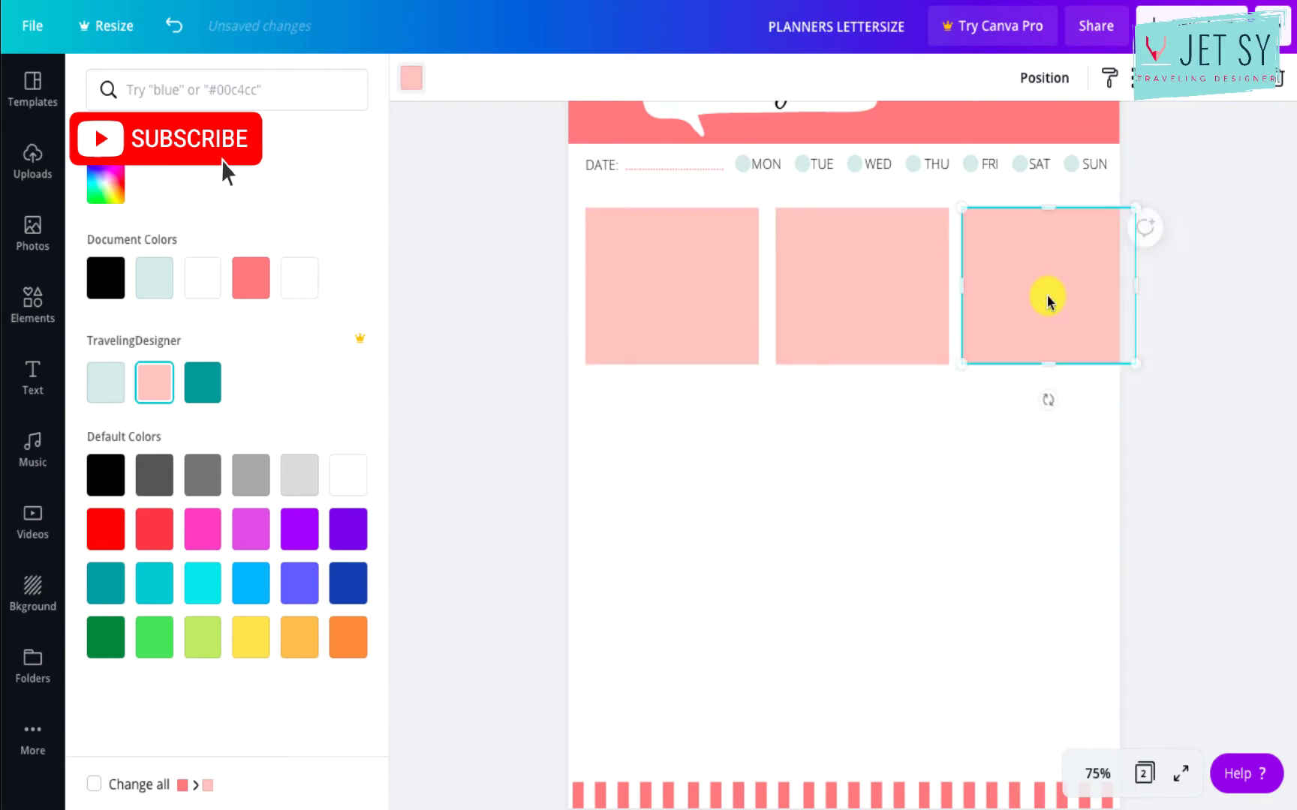
{"action": "left_click_drag", "start_coordinate": [877, 295], "coordinate": [869, 295]}
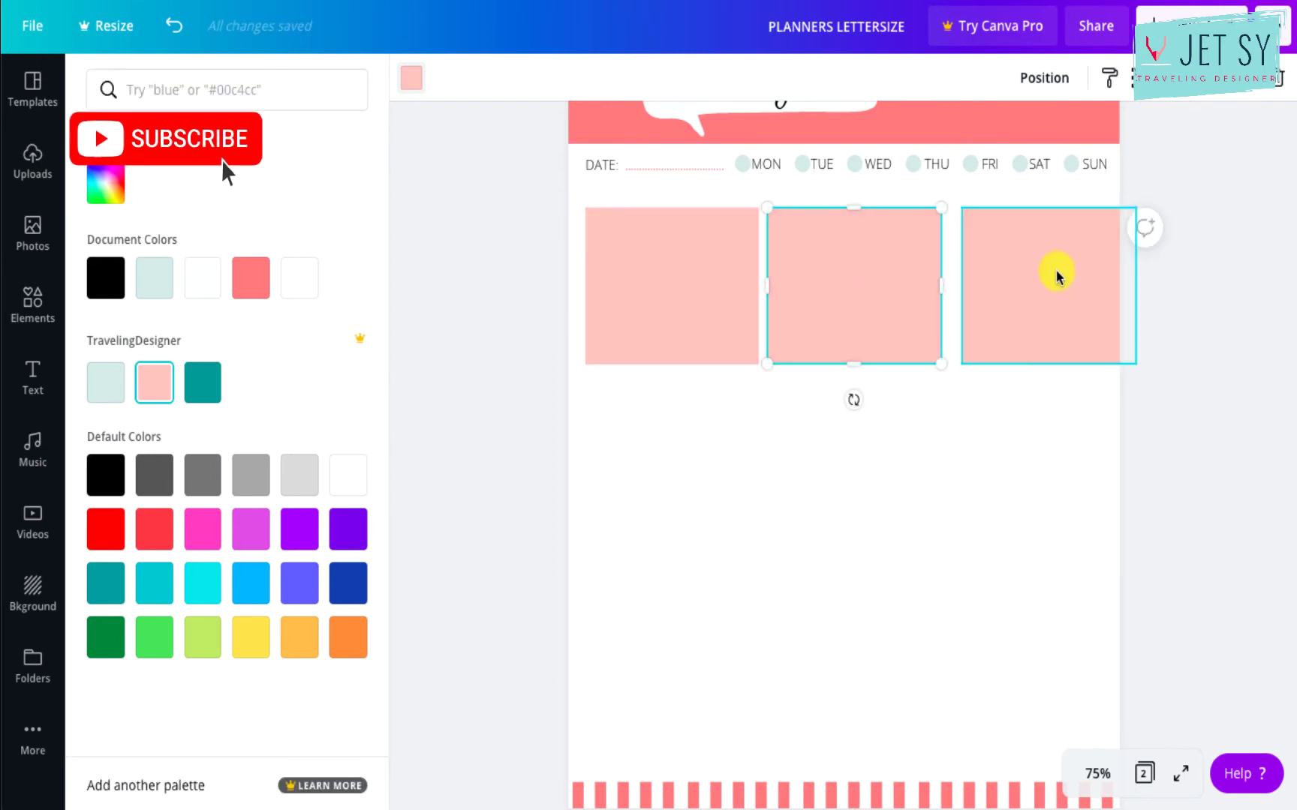
{"action": "left_click_drag", "start_coordinate": [1057, 276], "coordinate": [1037, 275]}
{"action": "left_click", "coordinate": [863, 301]}
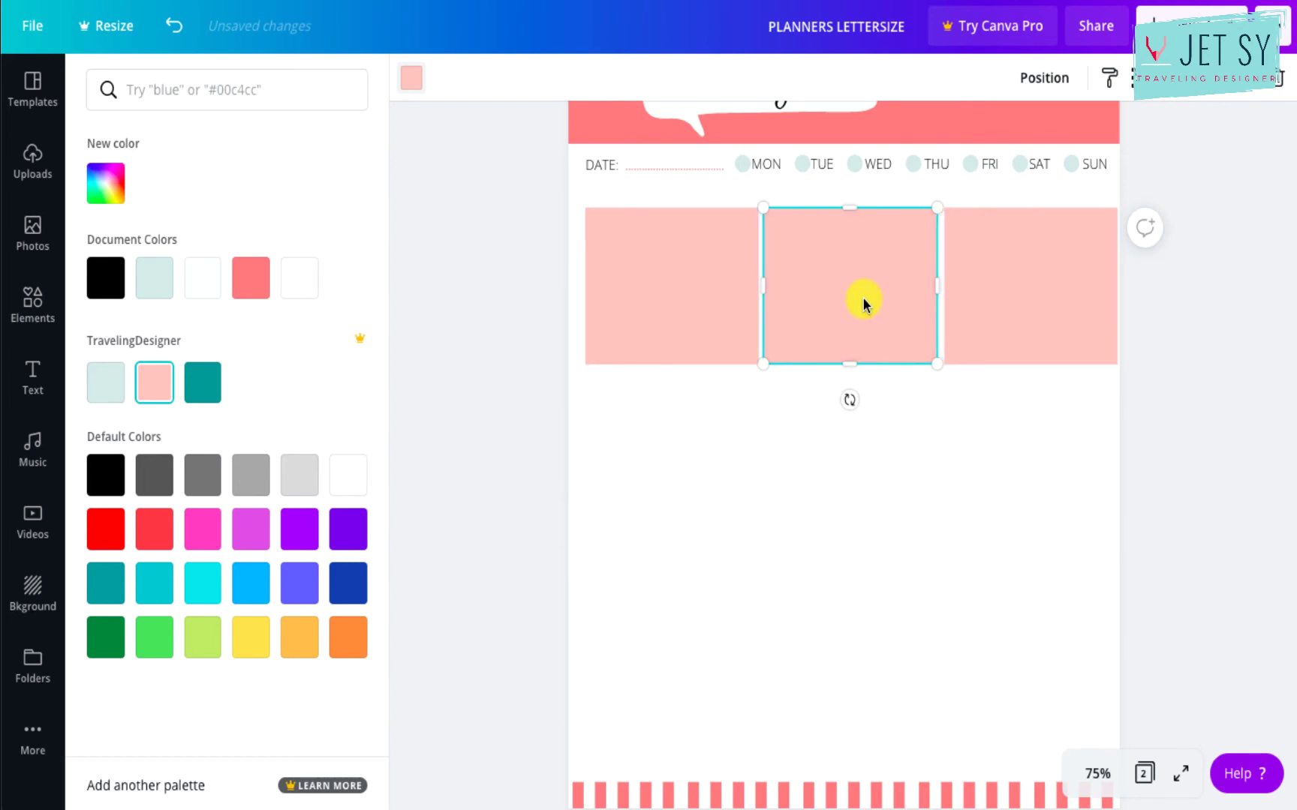
Even out the gaps between the three pink boxes and center the row between the page margins.
{"action": "key", "text": "Tab"}
{"action": "left_click_drag", "start_coordinate": [1033, 508], "coordinate": [703, 313]}
{"action": "key", "text": "ctrl+z"}
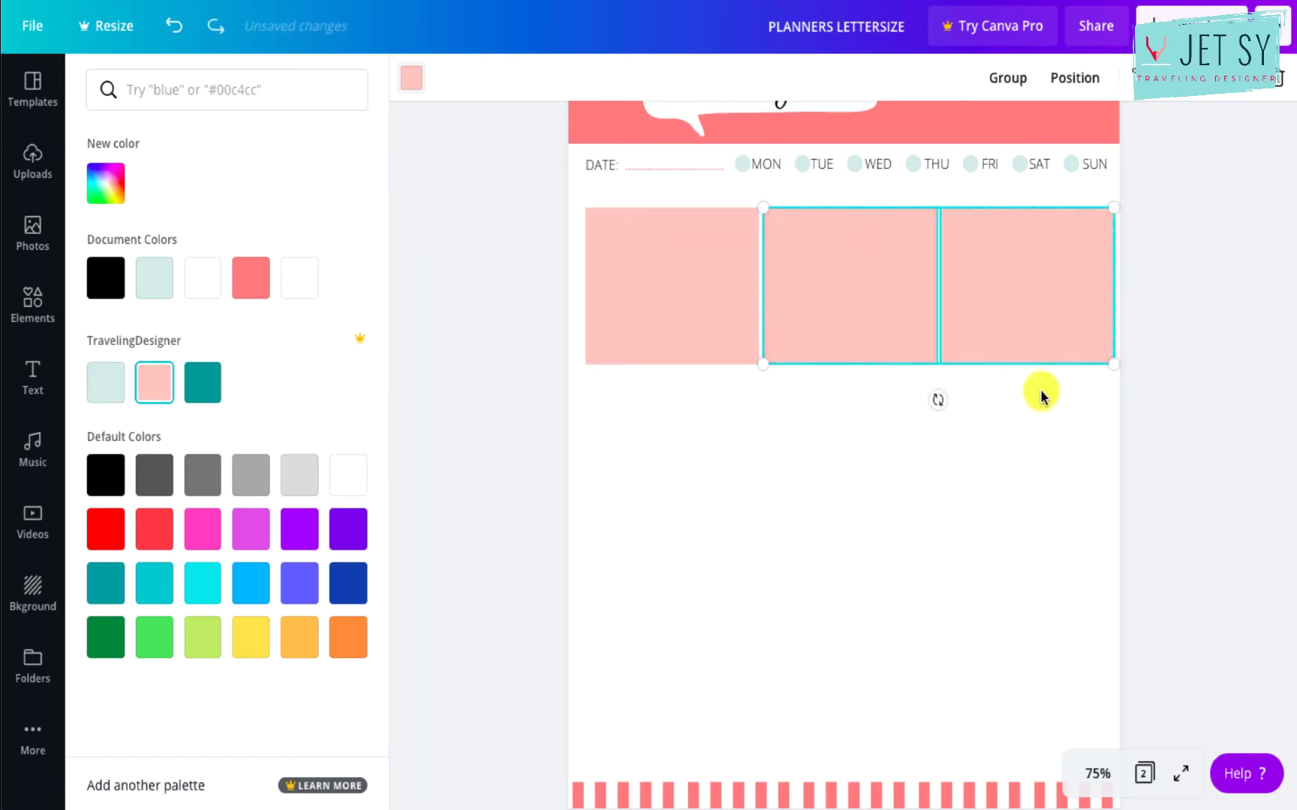
{"action": "left_click_drag", "start_coordinate": [1043, 391], "coordinate": [679, 282]}
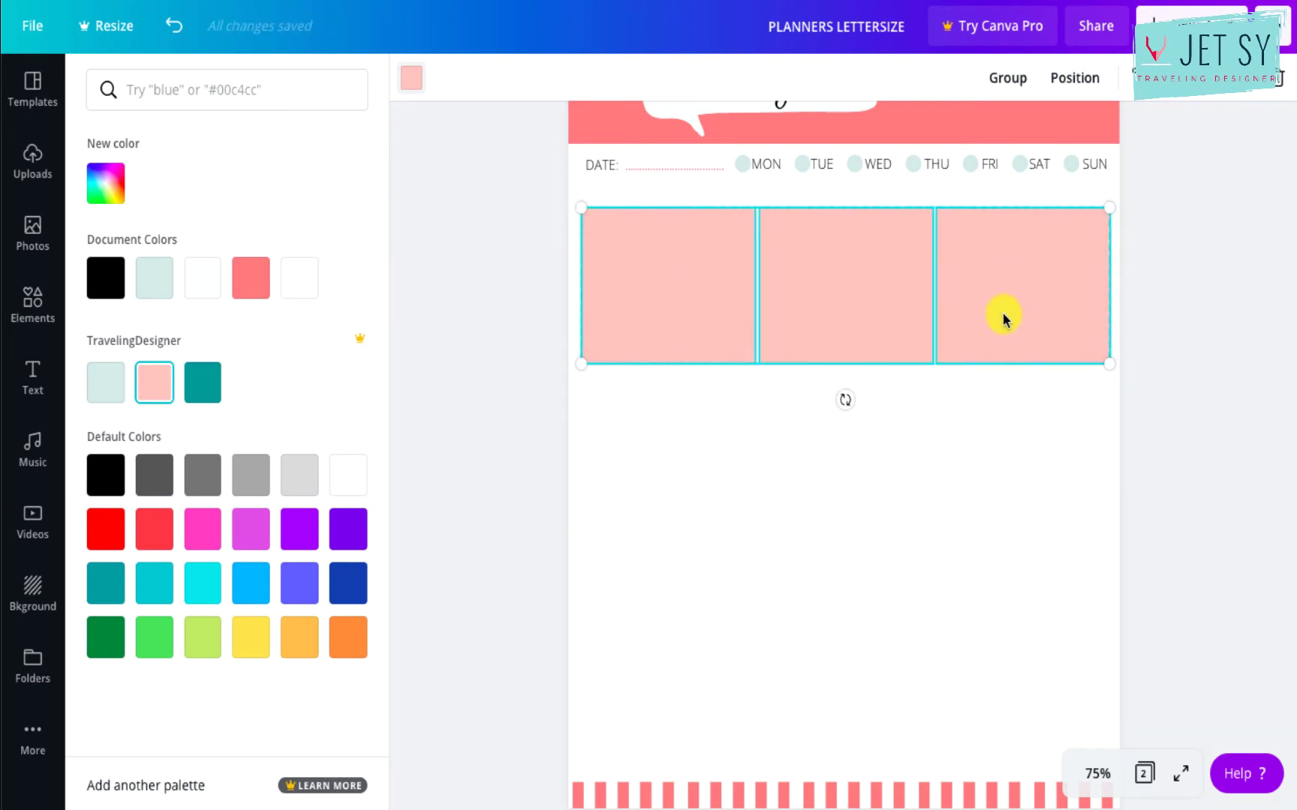
{"action": "left_click", "coordinate": [1074, 78]}
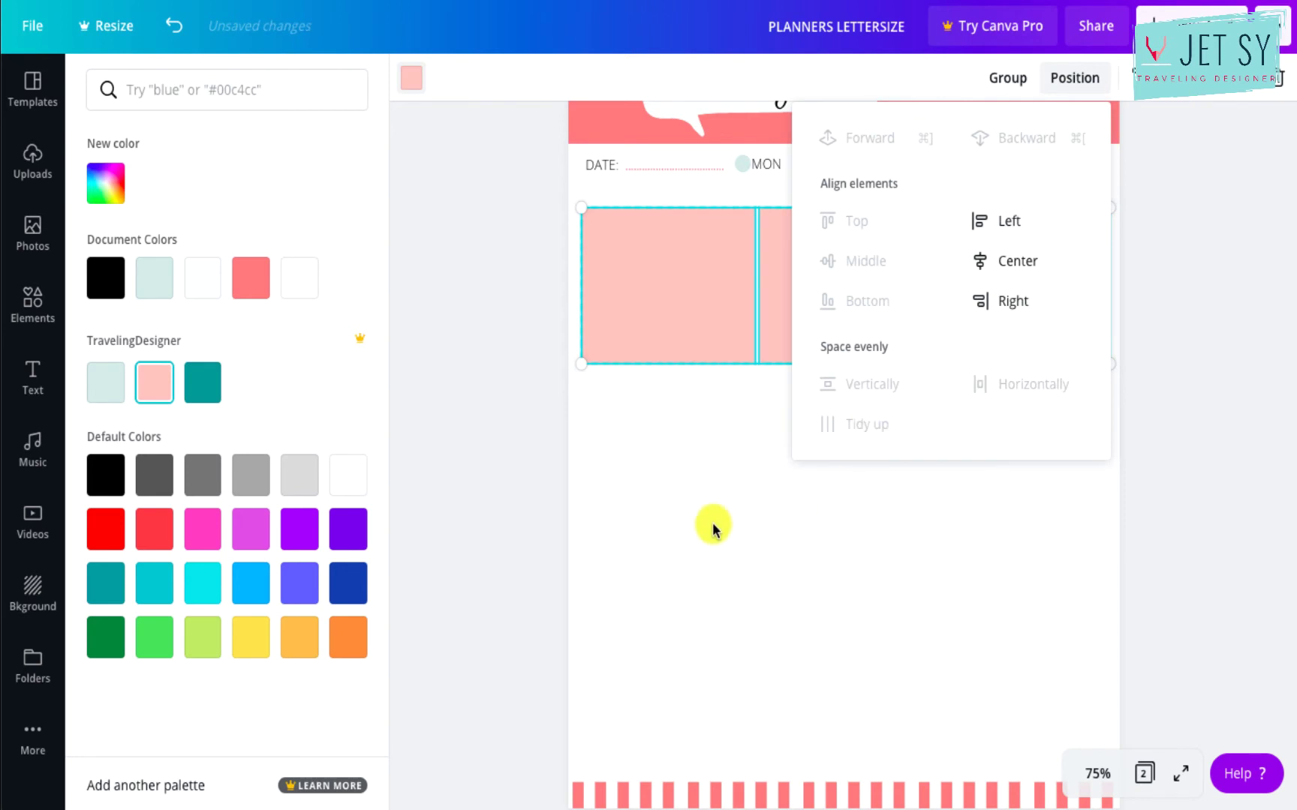
{"action": "left_click", "coordinate": [712, 525]}
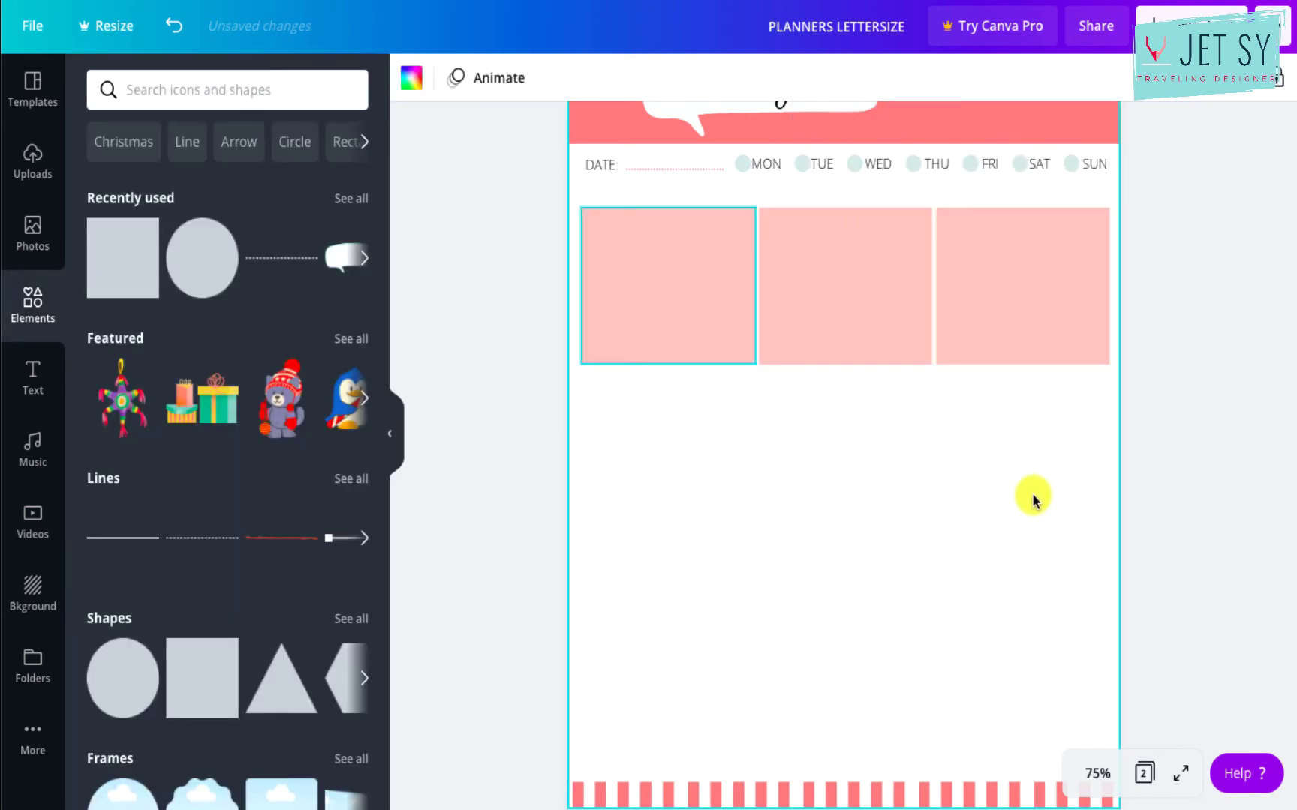
Duplicate the DATE label, change its text to "BREAKFAST", and center it above the first pink box.
{"action": "left_click_drag", "start_coordinate": [621, 183], "coordinate": [654, 197]}
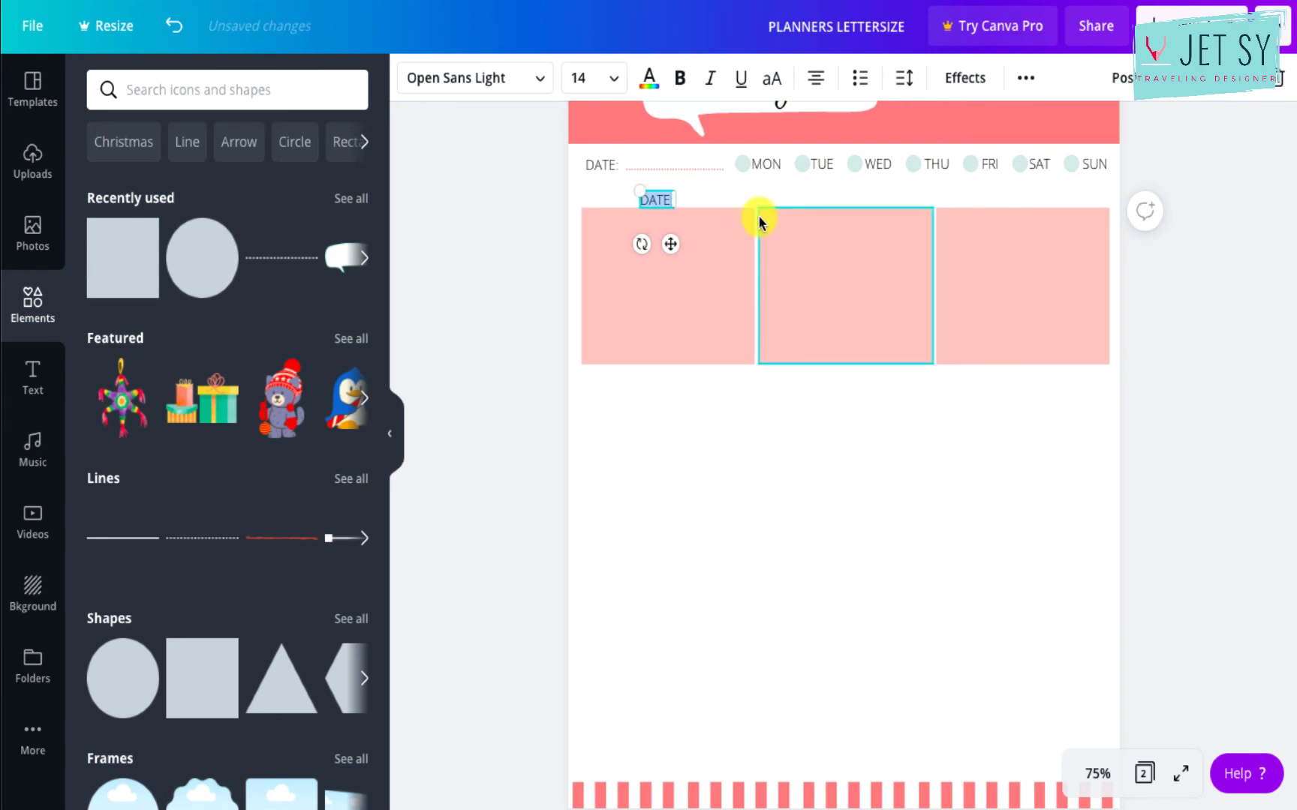
{"action": "type", "text": "BREAKFAS"}
{"action": "left_click", "coordinate": [762, 469]}
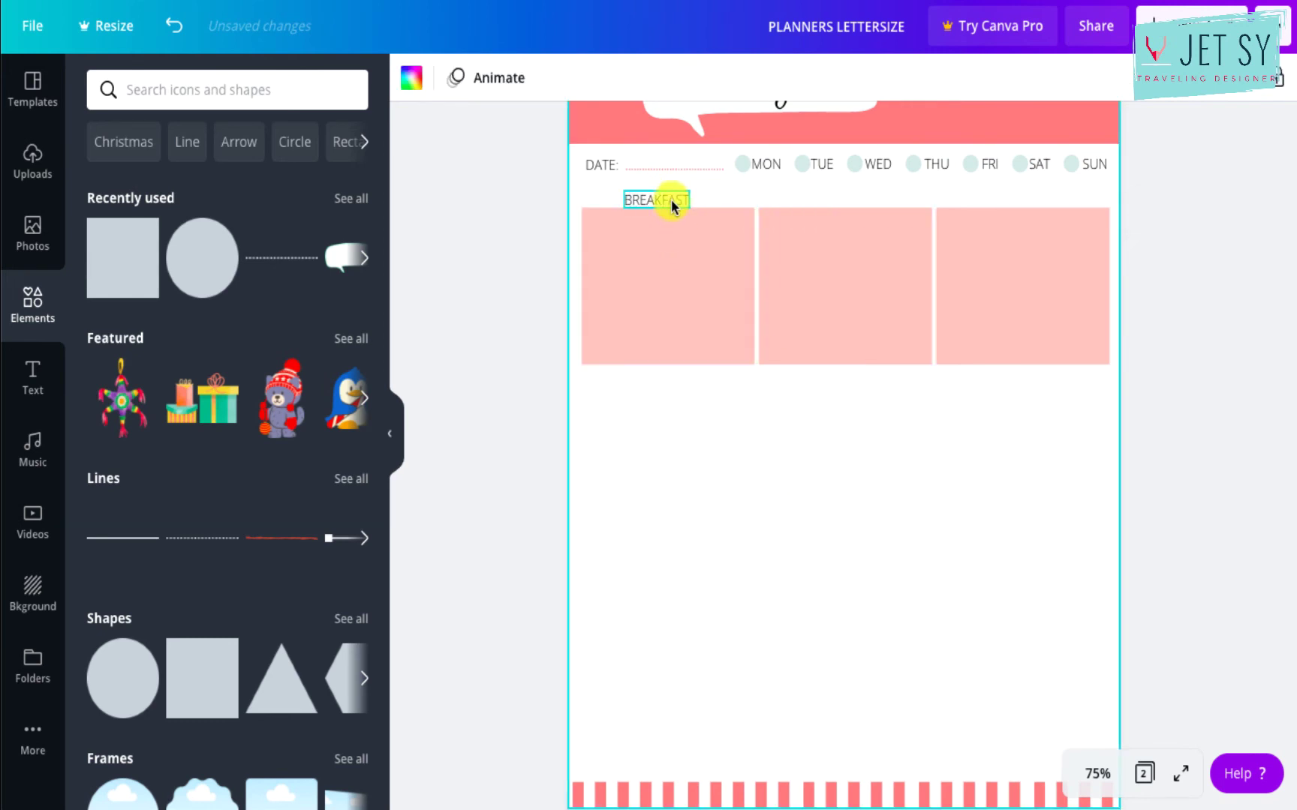
{"action": "left_click_drag", "start_coordinate": [670, 198], "coordinate": [679, 189]}
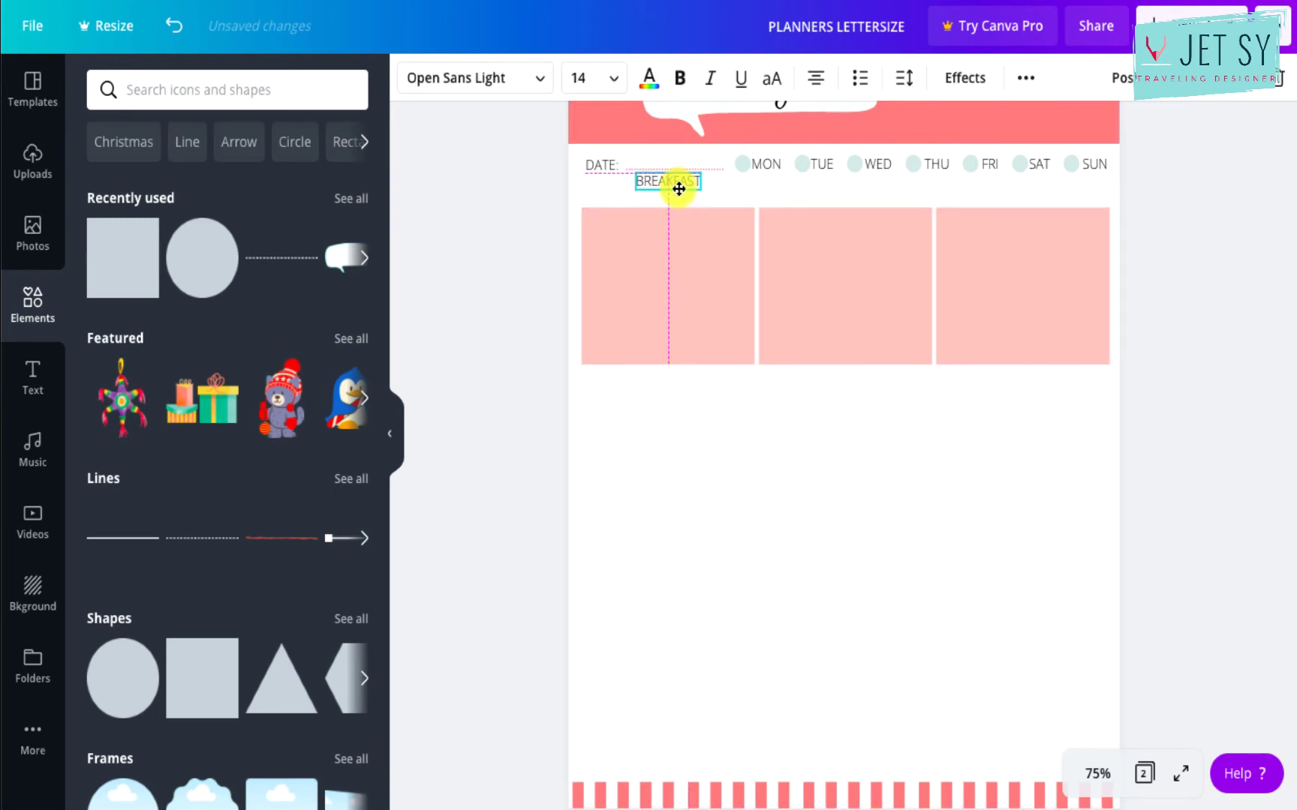
Add a coral square, flatten and narrow it into a small banner, and overlap it with the first box's top edge.
{"action": "left_click", "coordinate": [151, 279]}
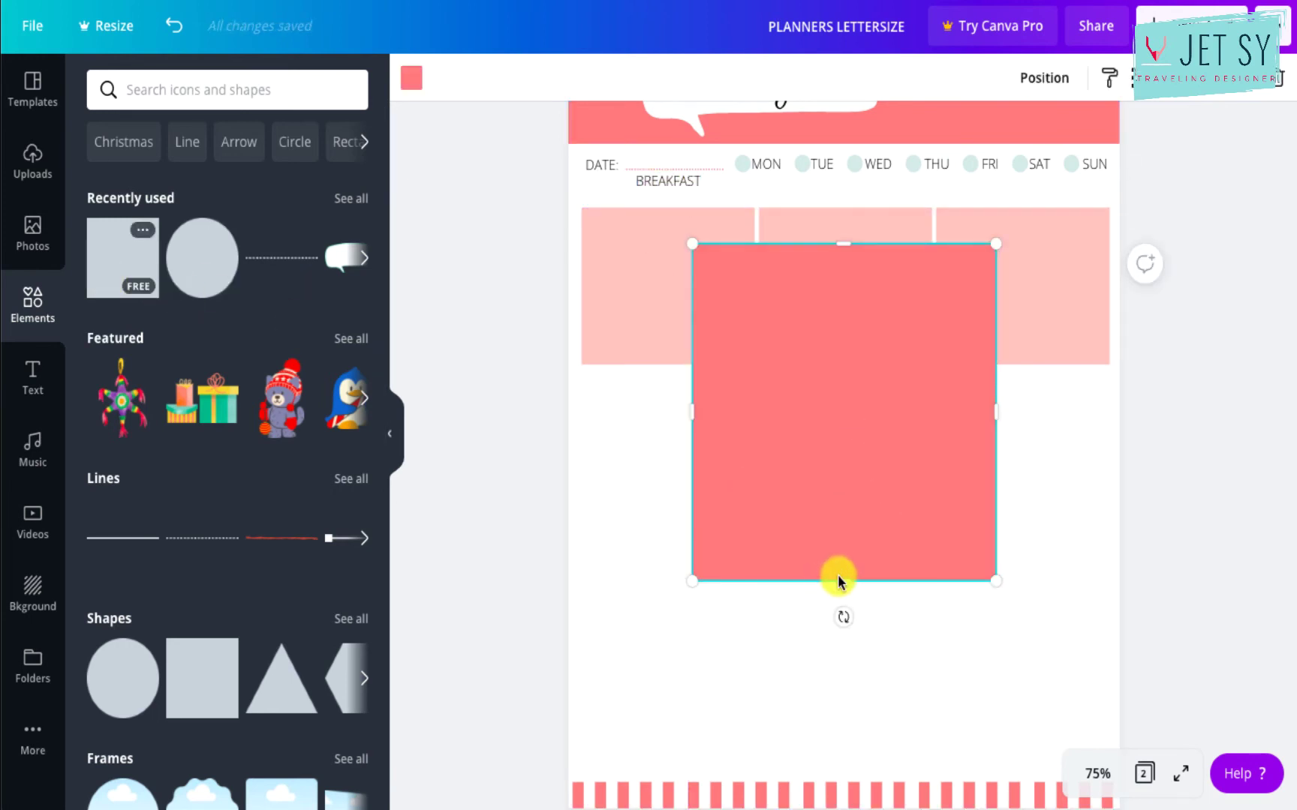
{"action": "left_click_drag", "start_coordinate": [843, 581], "coordinate": [844, 286]}
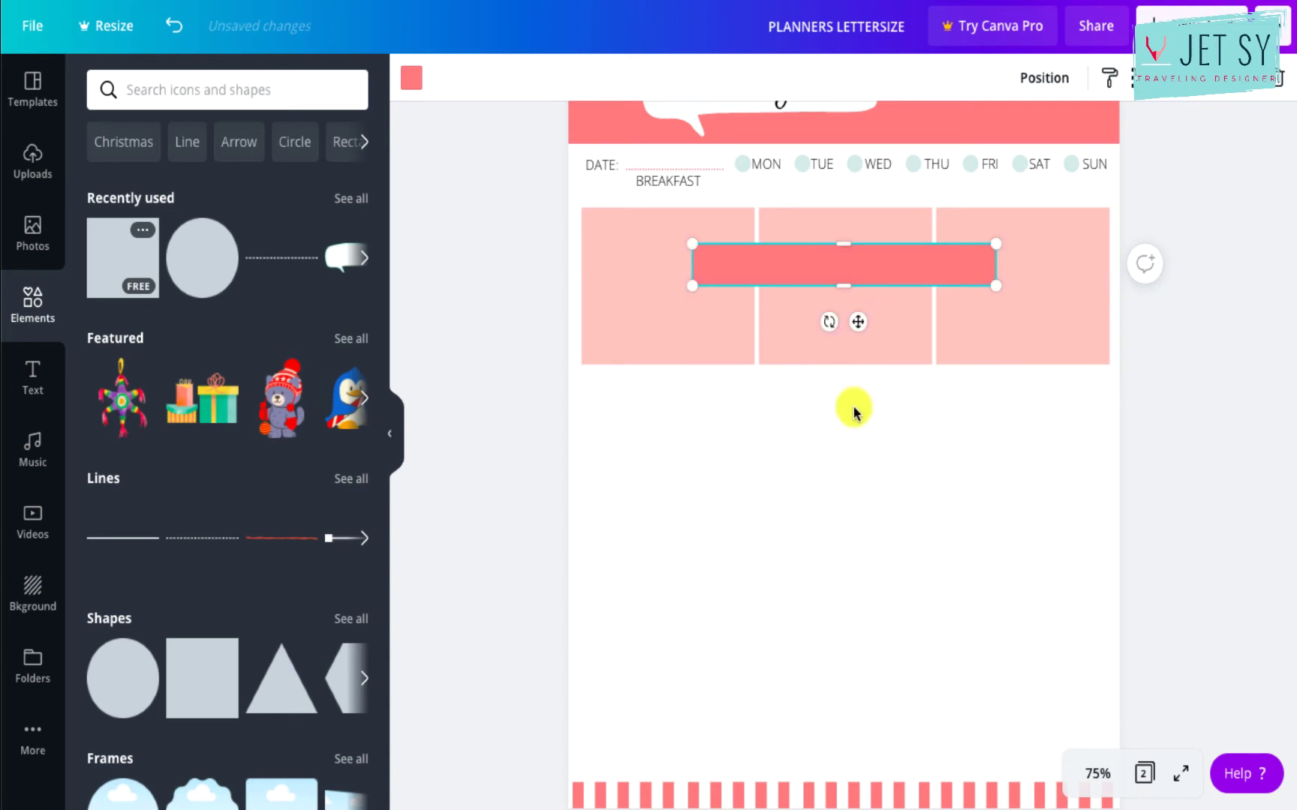
{"action": "left_click_drag", "start_coordinate": [996, 268], "coordinate": [678, 253]}
Move the BREAKFAST label onto the center of the coral banner.
{"action": "scroll", "coordinate": [677, 254], "scroll_direction": "up", "scroll_amount": 3}
{"action": "scroll", "coordinate": [678, 254], "scroll_direction": "up", "scroll_amount": 5}
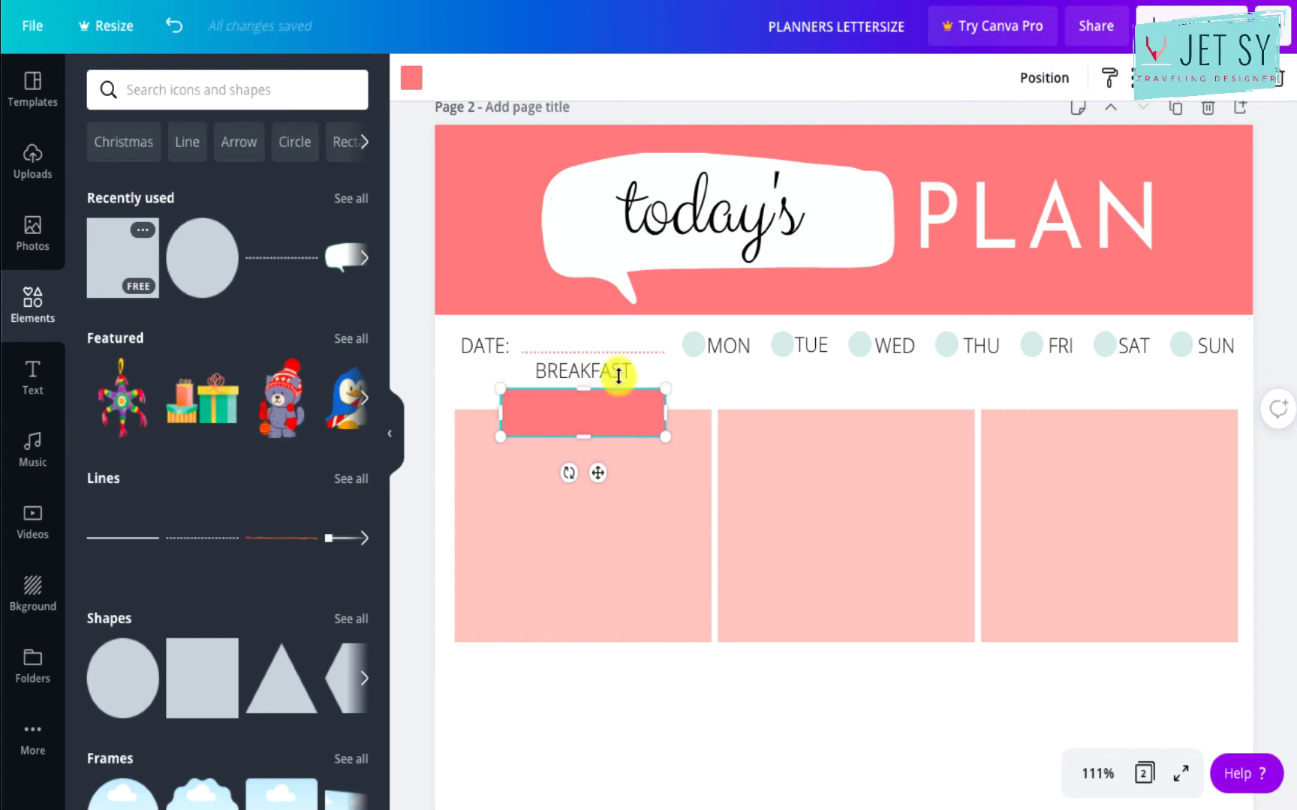
{"action": "left_click", "coordinate": [463, 382]}
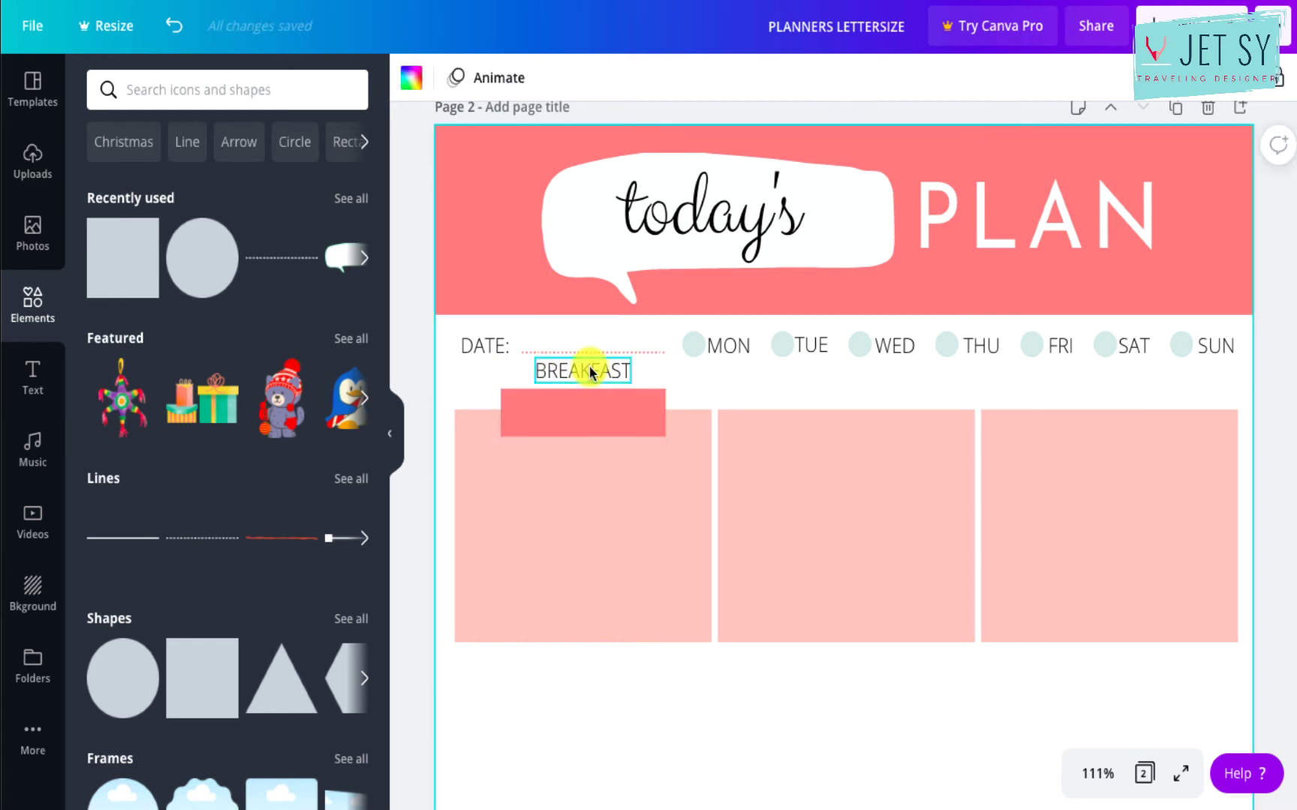
{"action": "left_click_drag", "start_coordinate": [591, 371], "coordinate": [589, 414]}
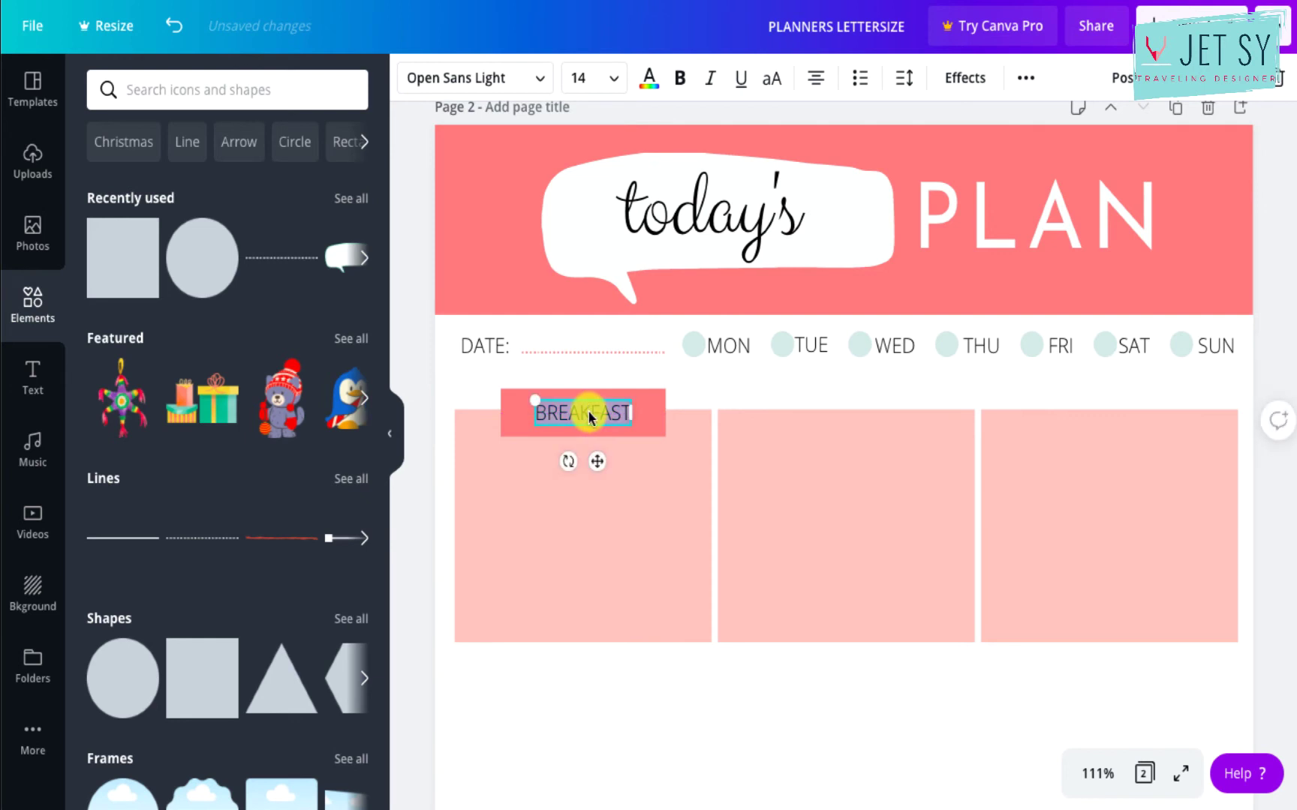
Format the BREAKFAST text in white and bold with a letter spacing of 112.
{"action": "left_click", "coordinate": [646, 78]}
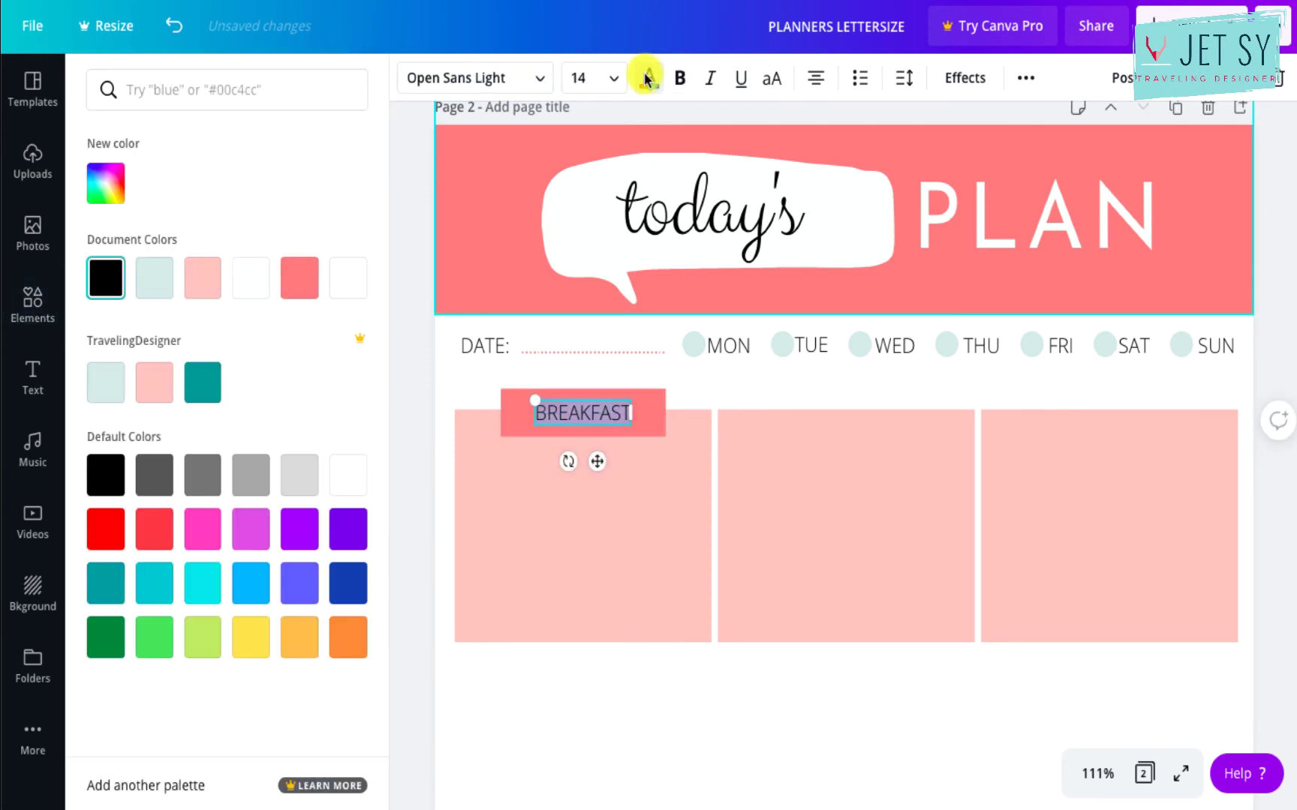
{"action": "left_click", "coordinate": [251, 279]}
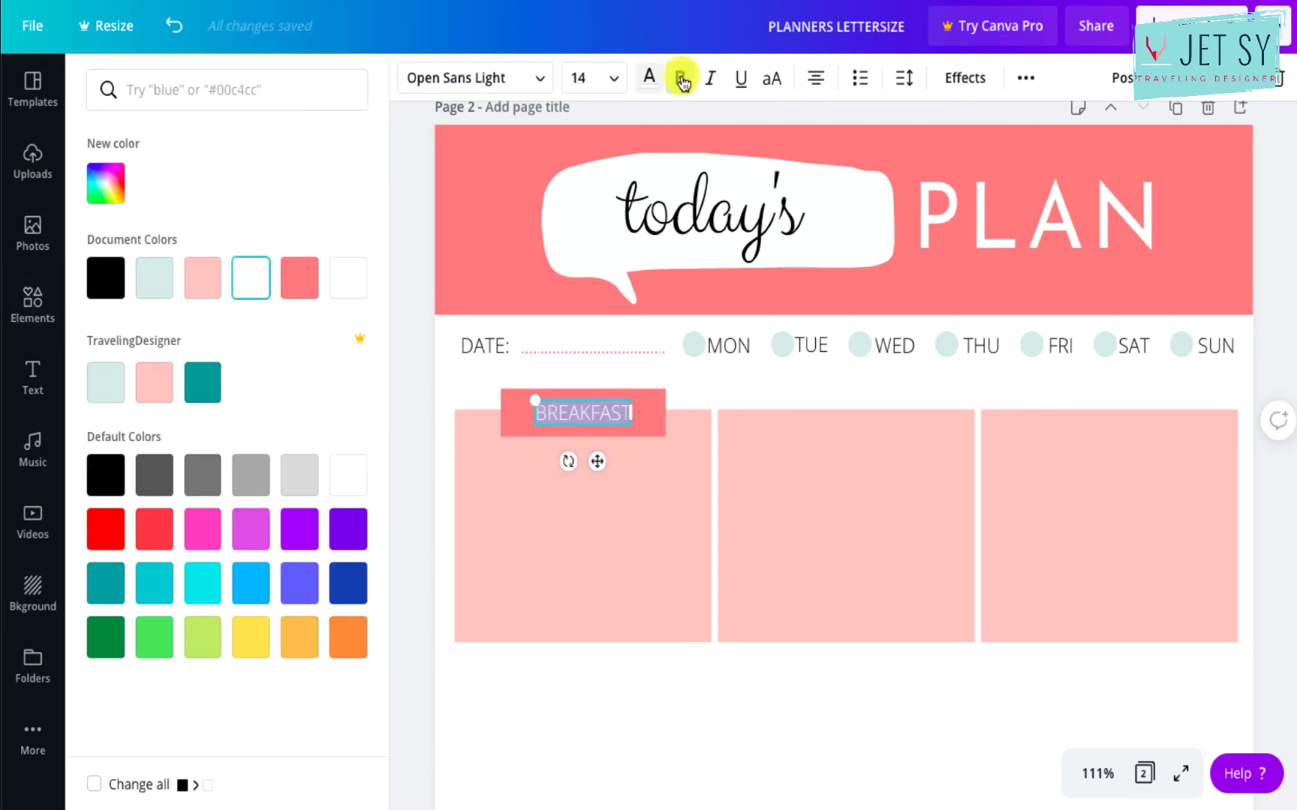
{"action": "left_click", "coordinate": [905, 78]}
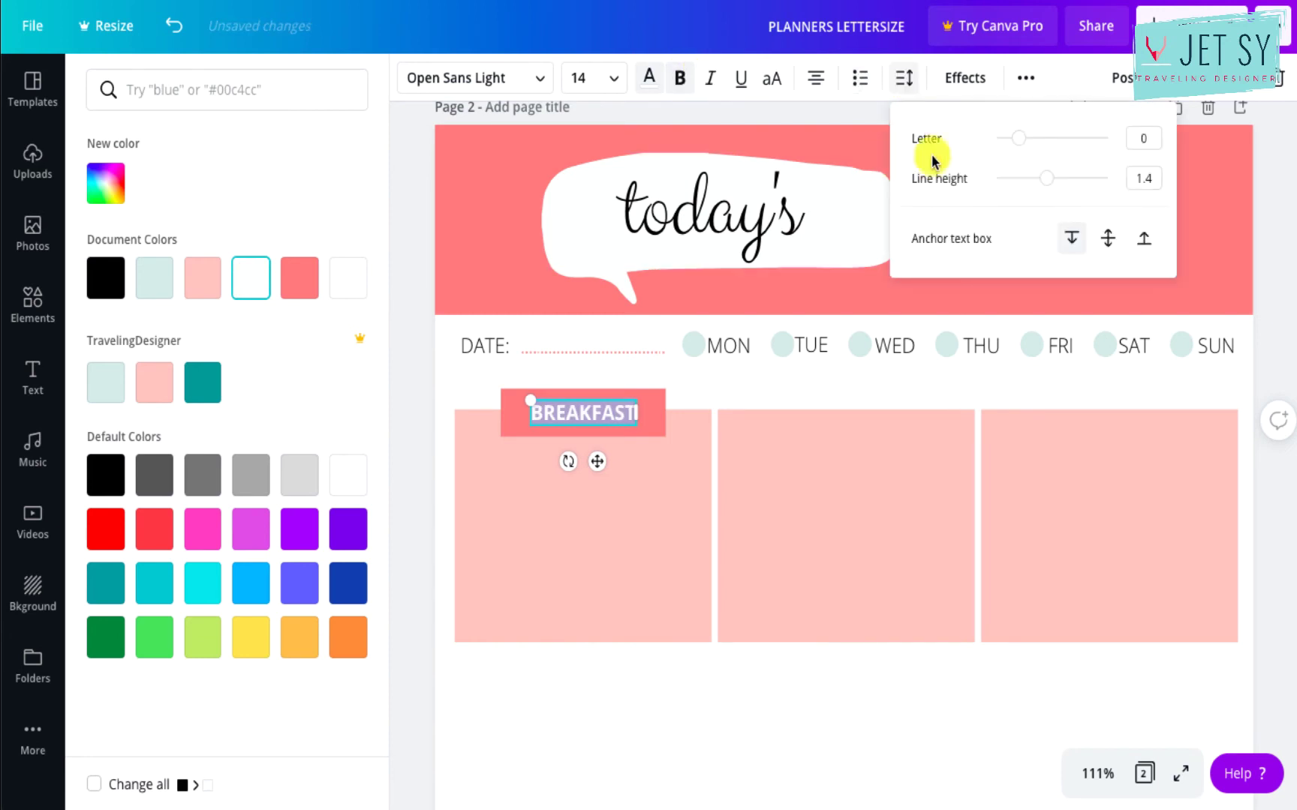
{"action": "left_click_drag", "start_coordinate": [1021, 141], "coordinate": [1031, 141]}
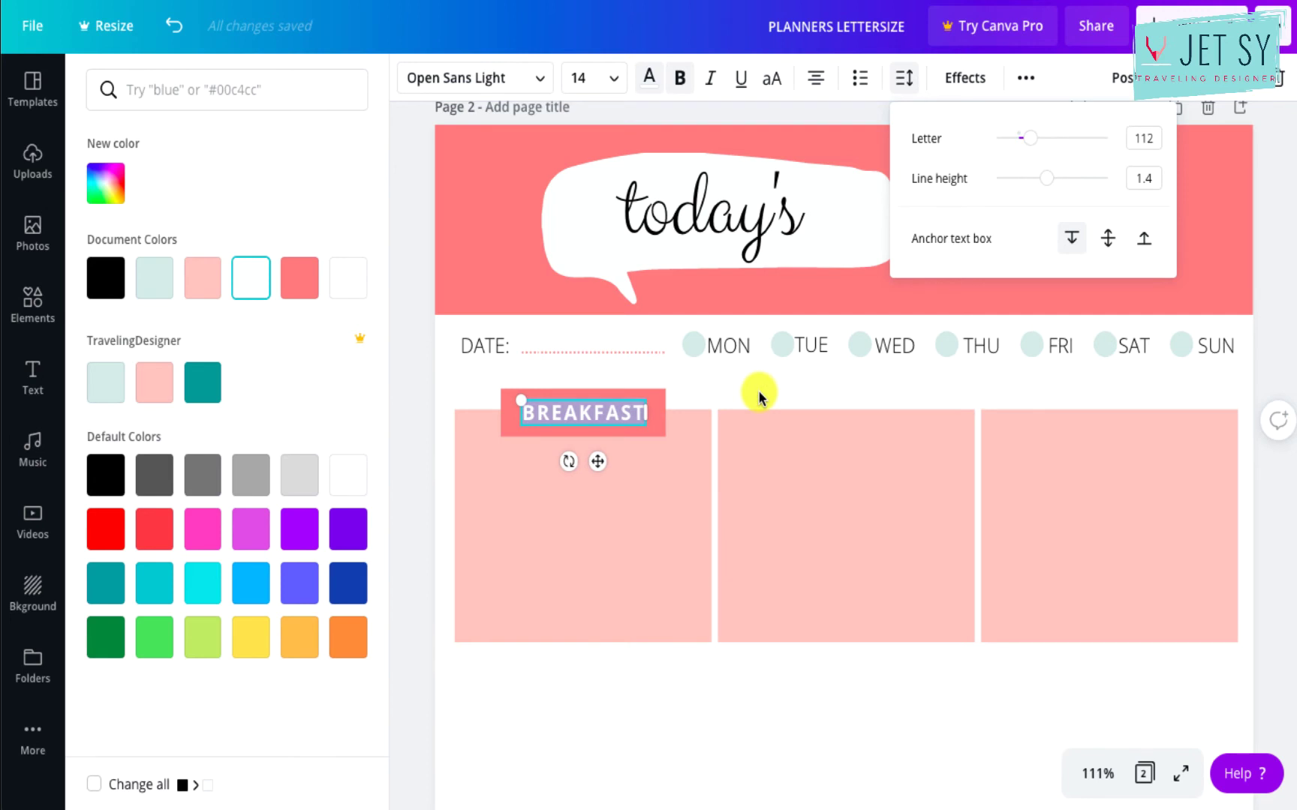
{"action": "key", "text": "Escape"}
{"action": "left_click", "coordinate": [688, 379]}
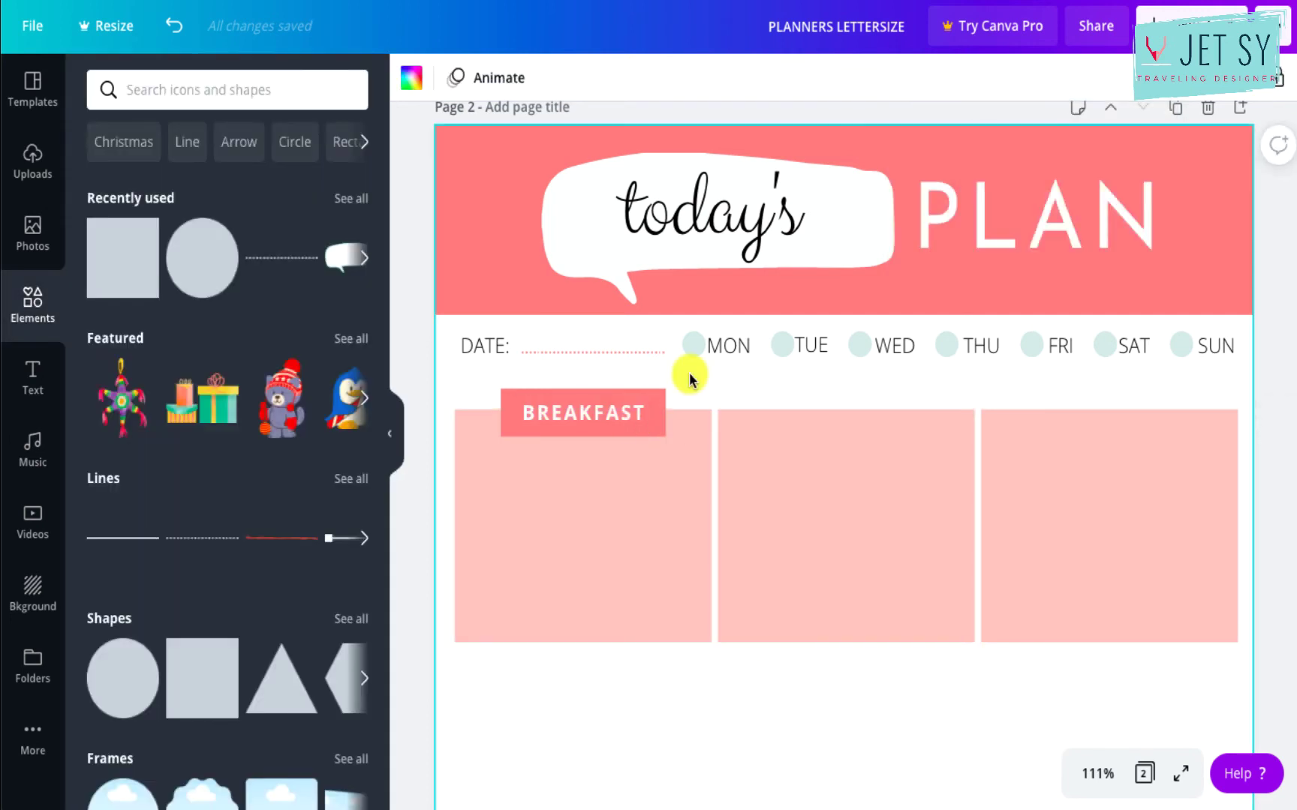
Group the BREAKFAST text with its coral banner.
{"action": "left_click", "coordinate": [611, 411]}
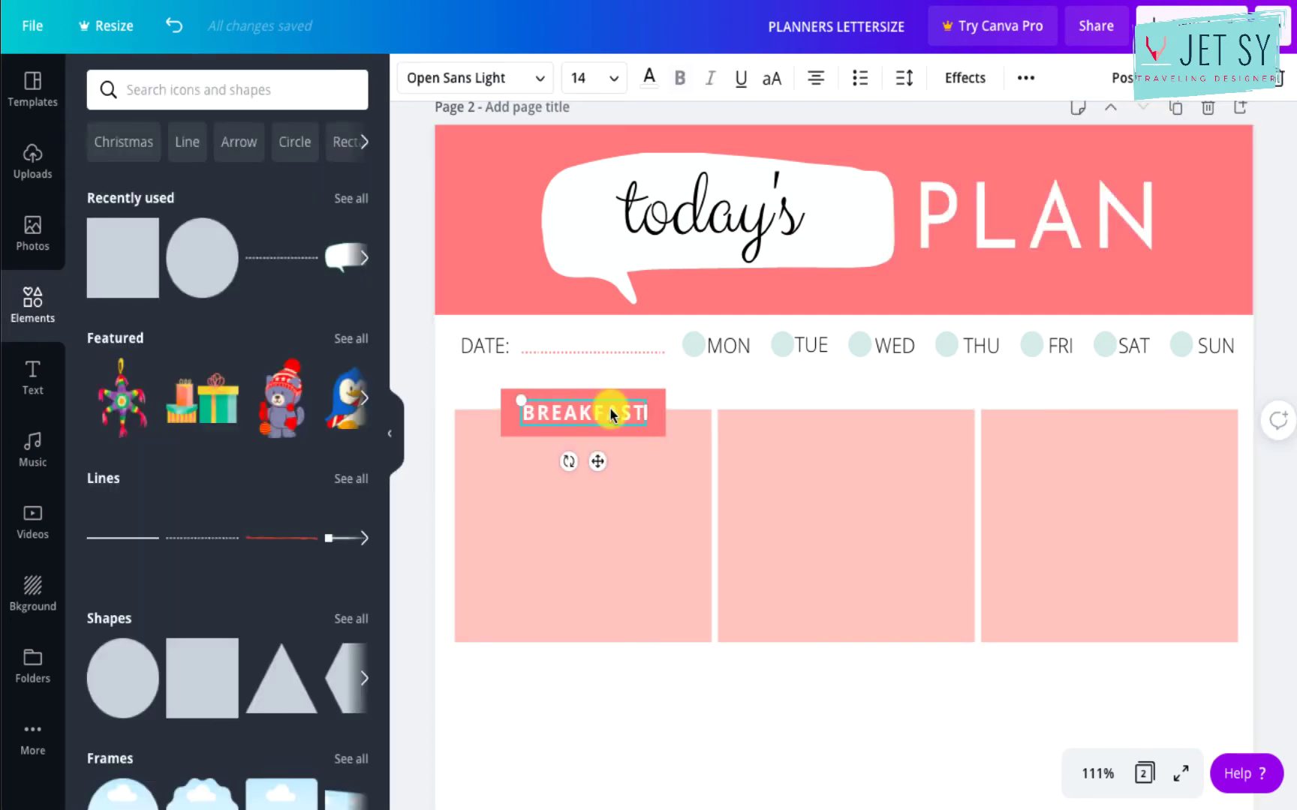
{"action": "left_click", "coordinate": [683, 394]}
{"action": "left_click", "coordinate": [659, 395]}
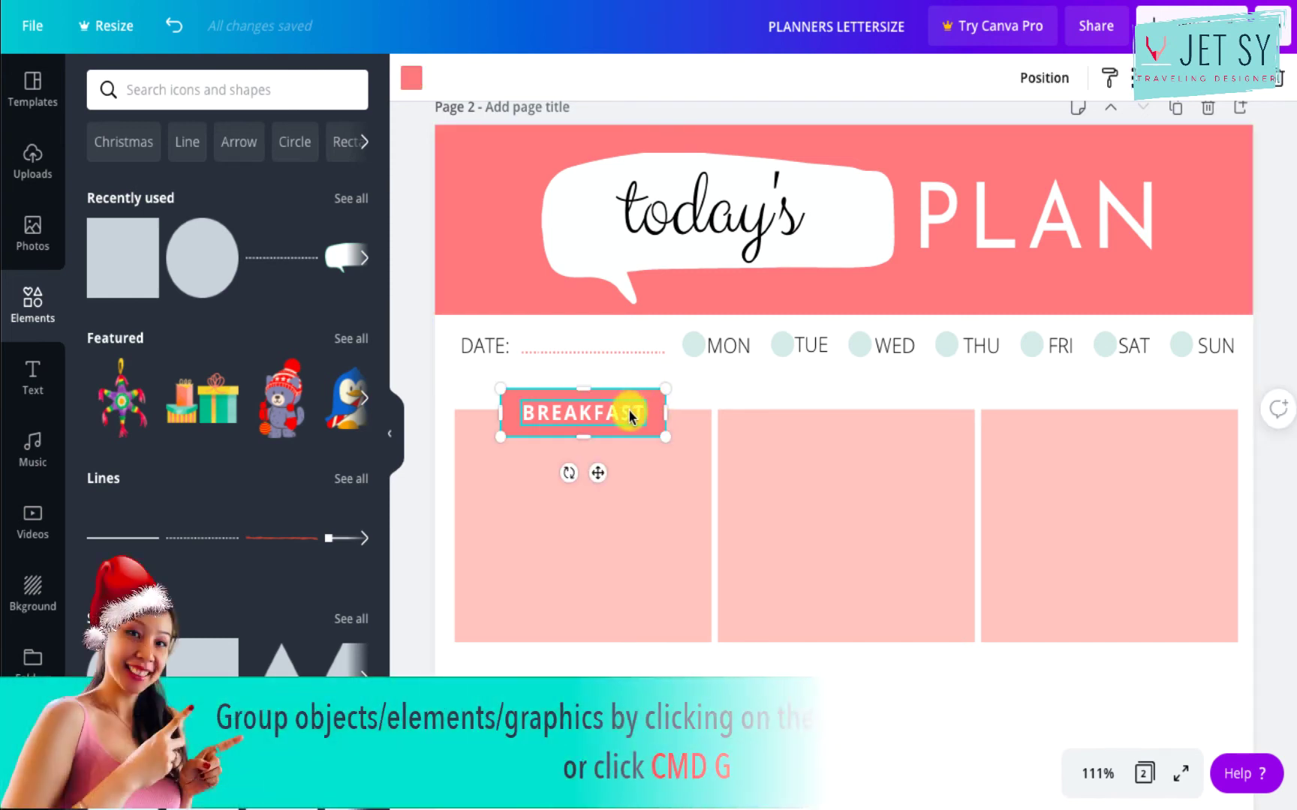
{"action": "left_click", "coordinate": [630, 415], "text": "shift"}
{"action": "key", "text": "super+g"}
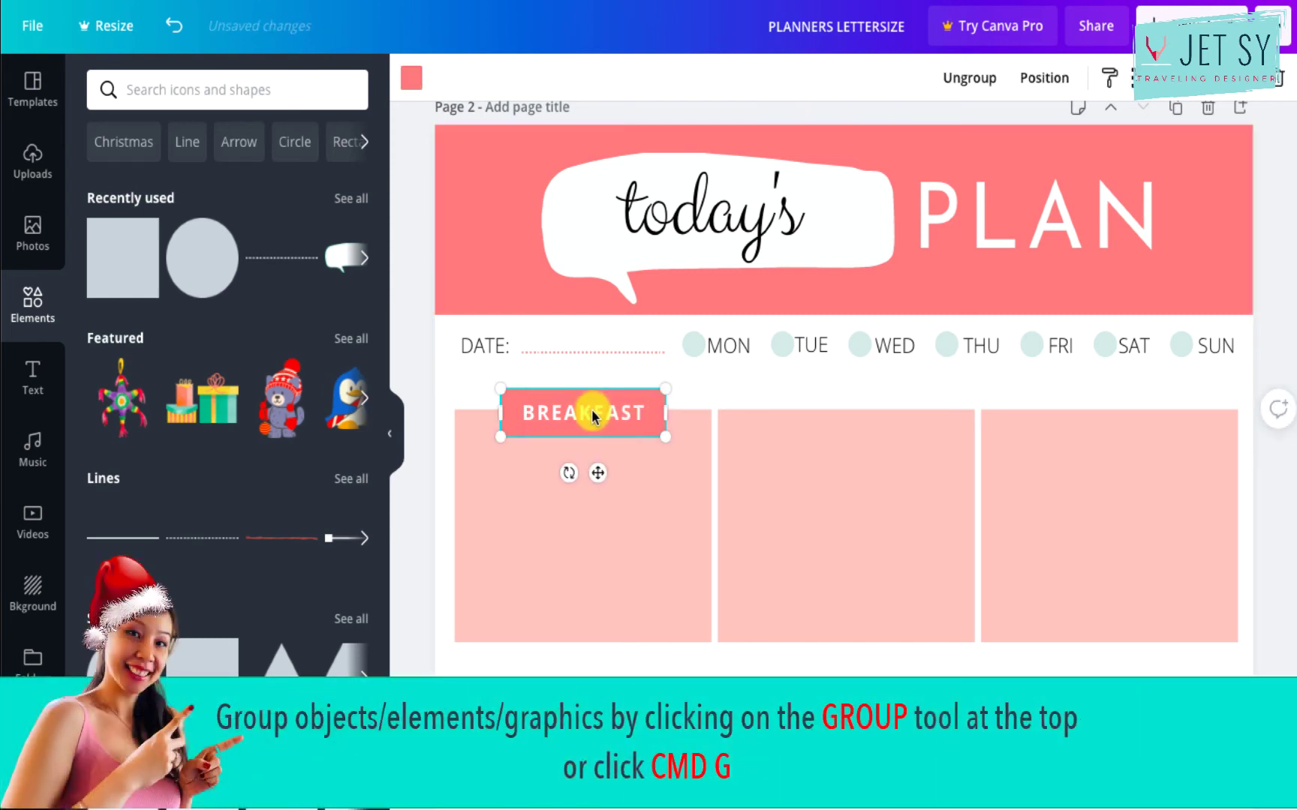
Duplicate the BREAKFAST banner onto the top edges of the second and third pink boxes.
{"action": "left_click_drag", "start_coordinate": [593, 416], "coordinate": [860, 411]}
{"action": "left_click", "coordinate": [638, 411]}
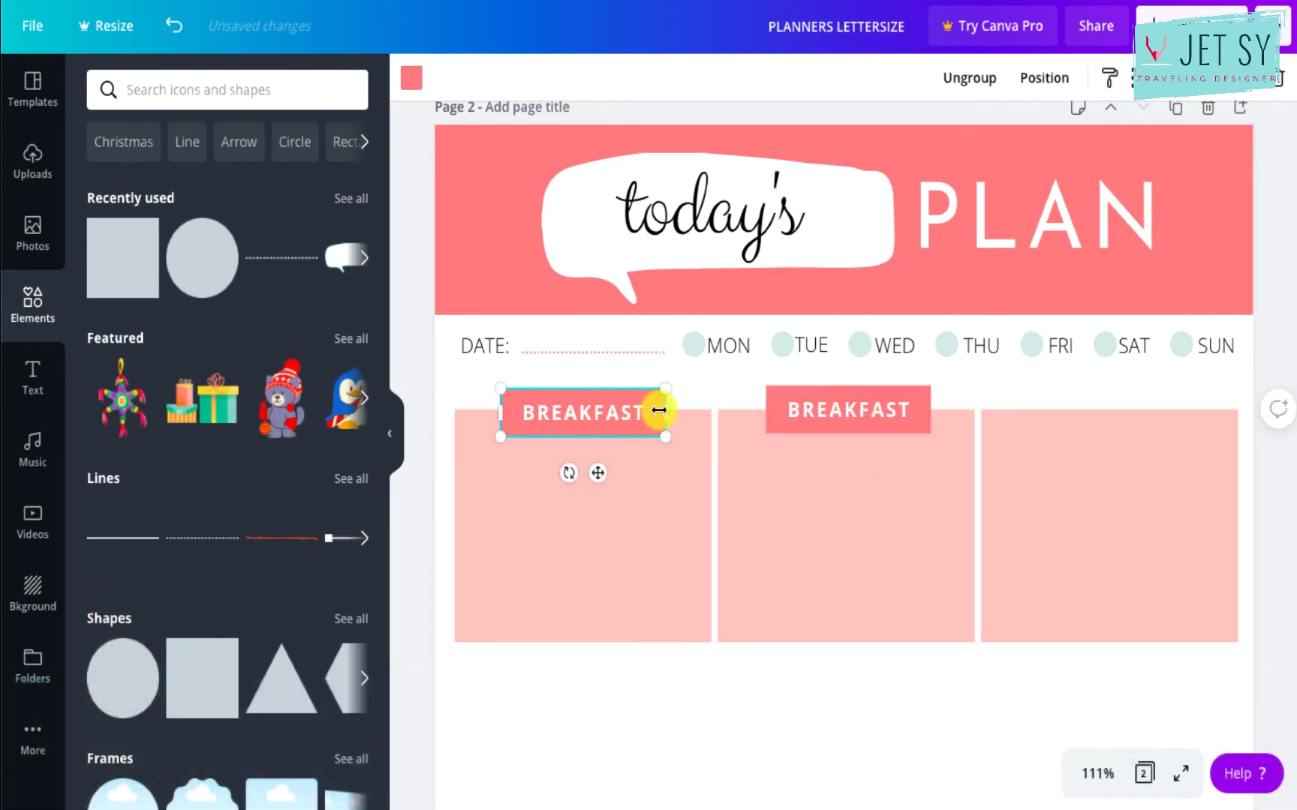
{"action": "left_click", "coordinate": [898, 411]}
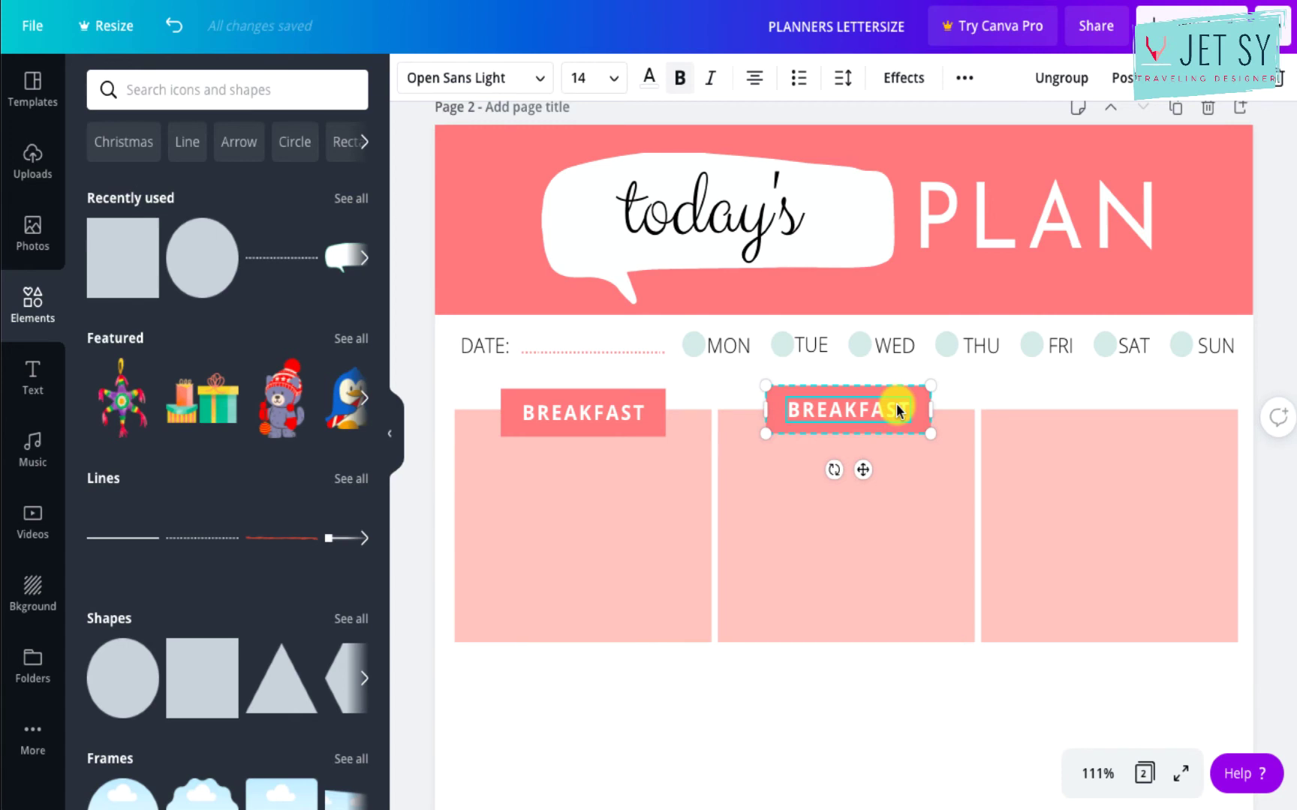
{"action": "left_click_drag", "start_coordinate": [898, 411], "coordinate": [1162, 409]}
Align the three BREAKFAST banners on one level and space them evenly with Tidy up.
{"action": "left_click", "coordinate": [859, 412], "text": "shift"}
{"action": "left_click", "coordinate": [585, 418], "text": "shift"}
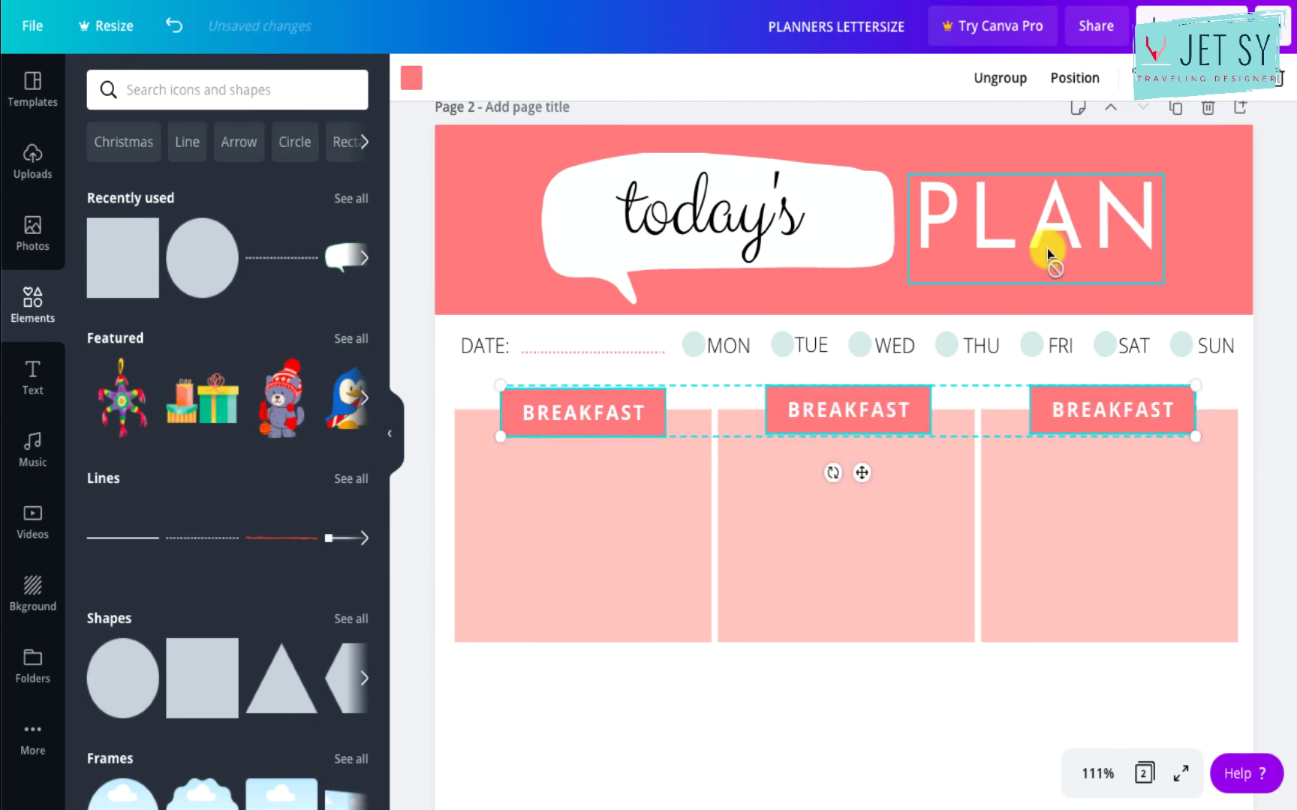
{"action": "left_click", "coordinate": [1073, 80]}
{"action": "left_click", "coordinate": [863, 462]}
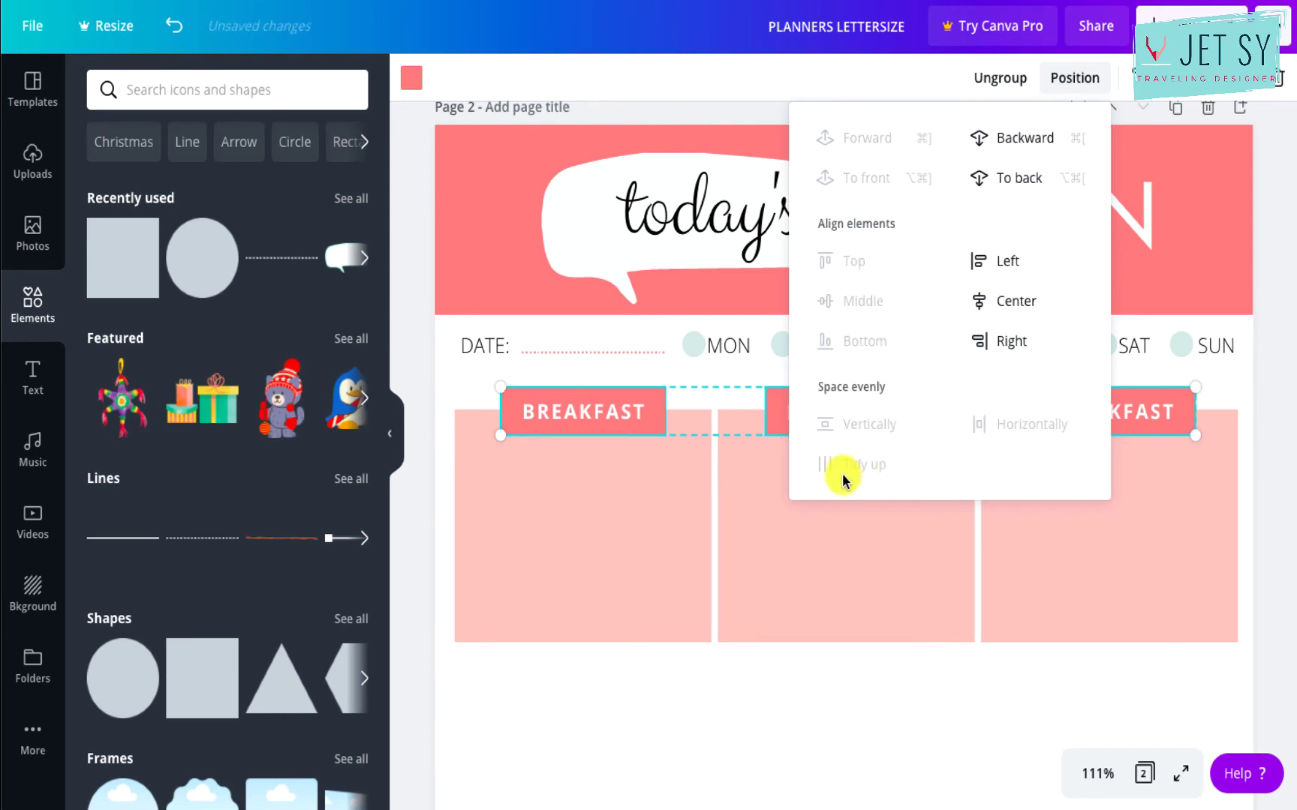
{"action": "left_click", "coordinate": [721, 680]}
Change the second banner's text to LUNCH and the third banner's text to DINNER.
{"action": "double_click", "coordinate": [845, 413]}
{"action": "type", "text": "LUNCH"}
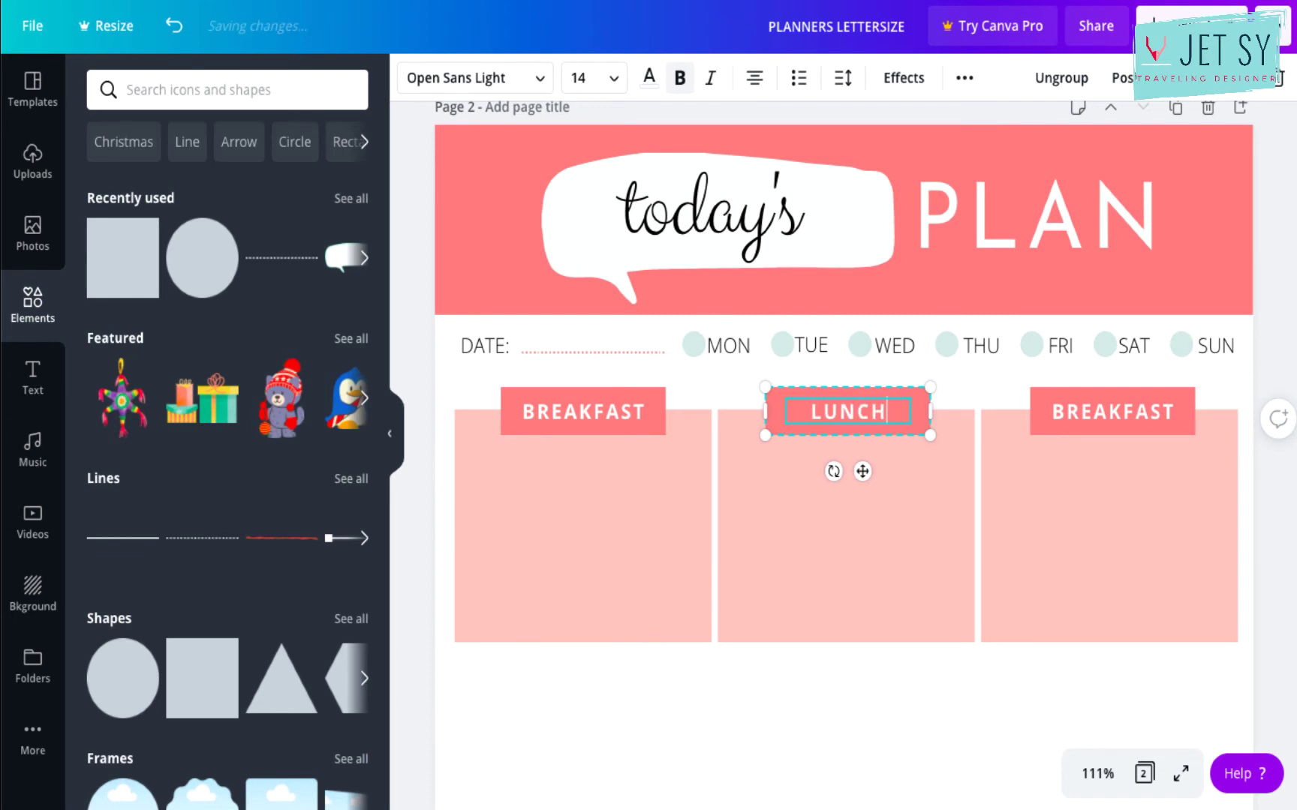
{"action": "double_click", "coordinate": [1121, 412]}
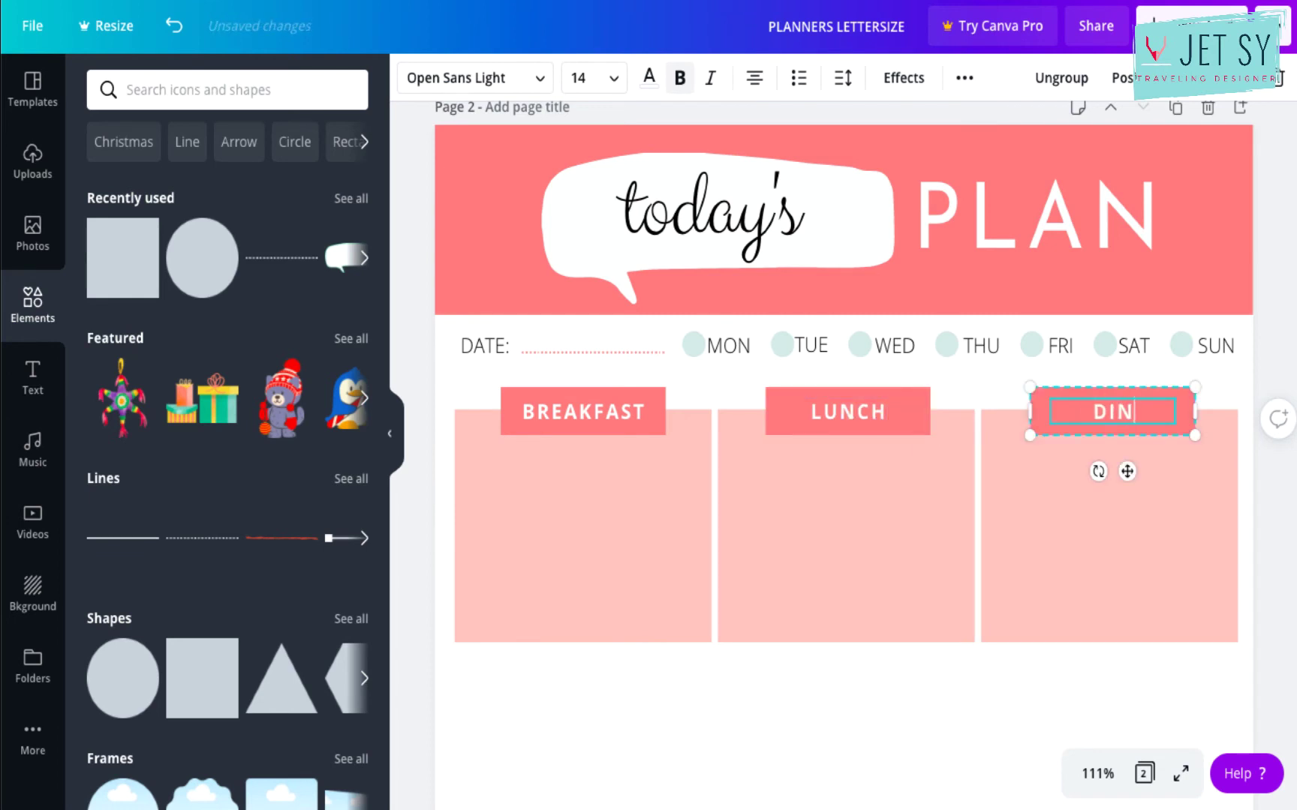
{"action": "left_click", "coordinate": [1029, 705]}
{"action": "left_click_drag", "start_coordinate": [1138, 660], "coordinate": [584, 411]}
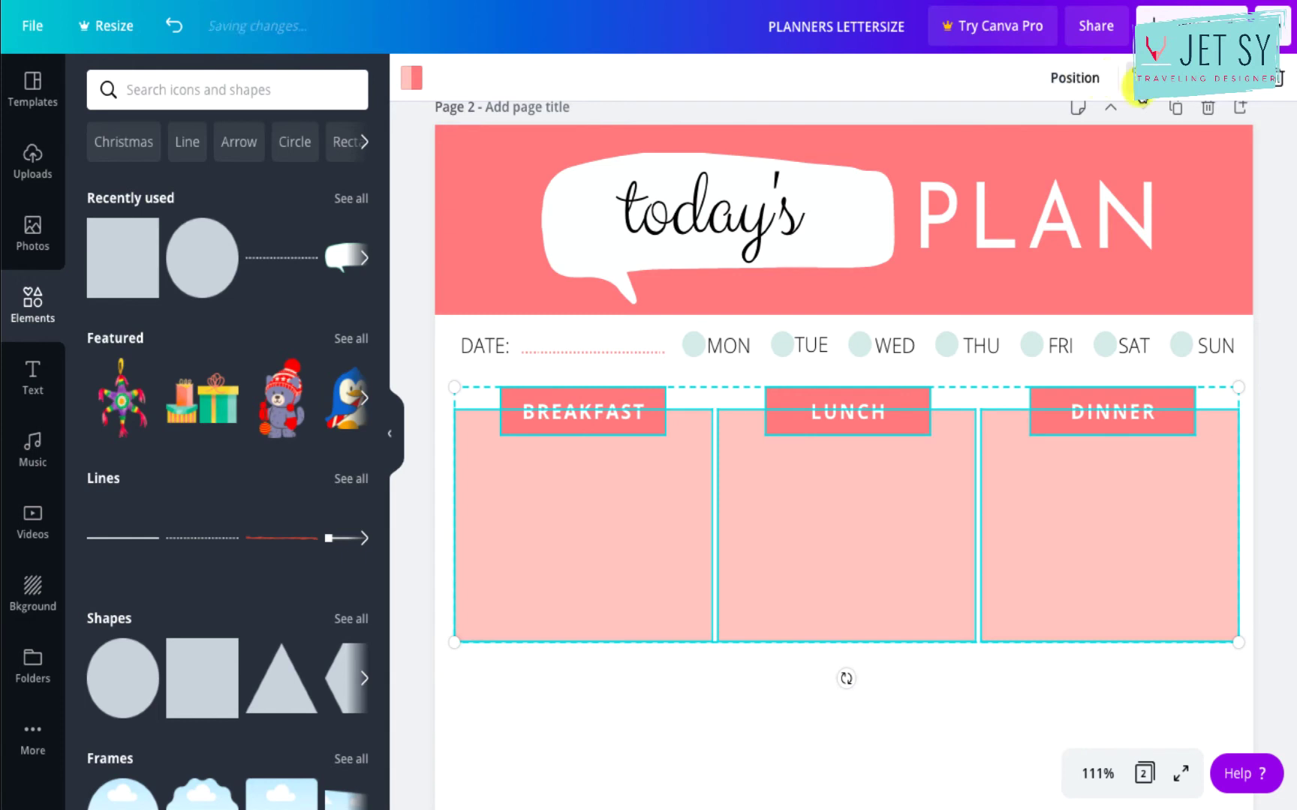
{"action": "left_click", "coordinate": [881, 707]}
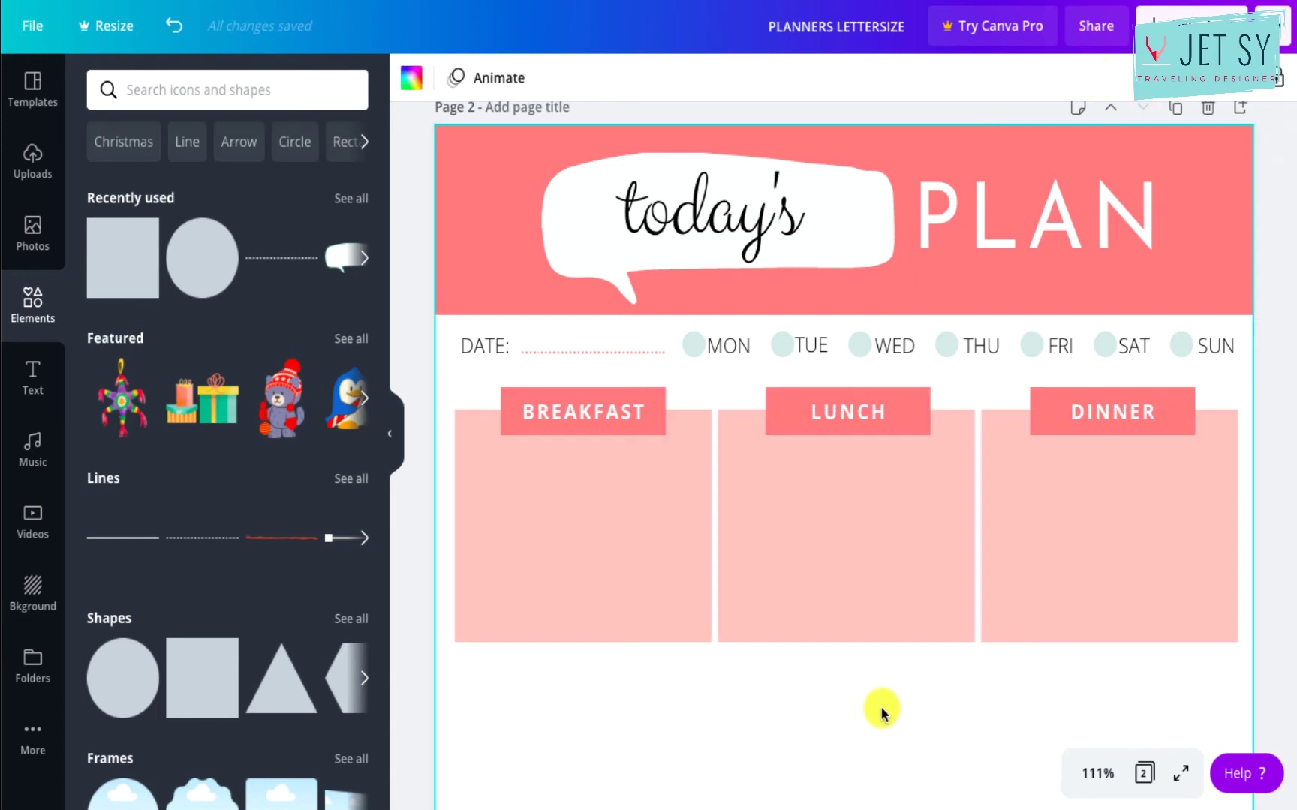
{"action": "left_click", "coordinate": [926, 598]}
{"action": "left_click", "coordinate": [827, 728]}
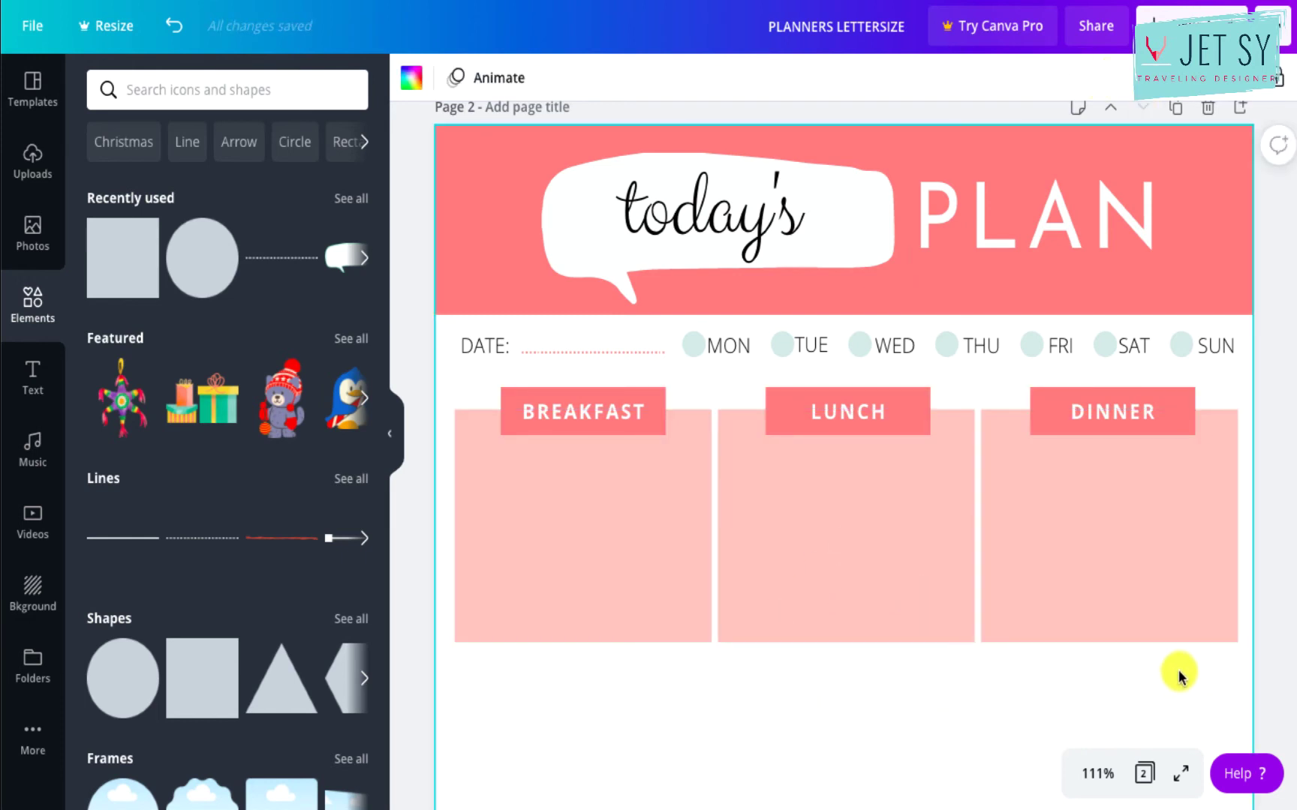
{"action": "scroll", "coordinate": [1178, 673], "scroll_direction": "down", "scroll_amount": 5}
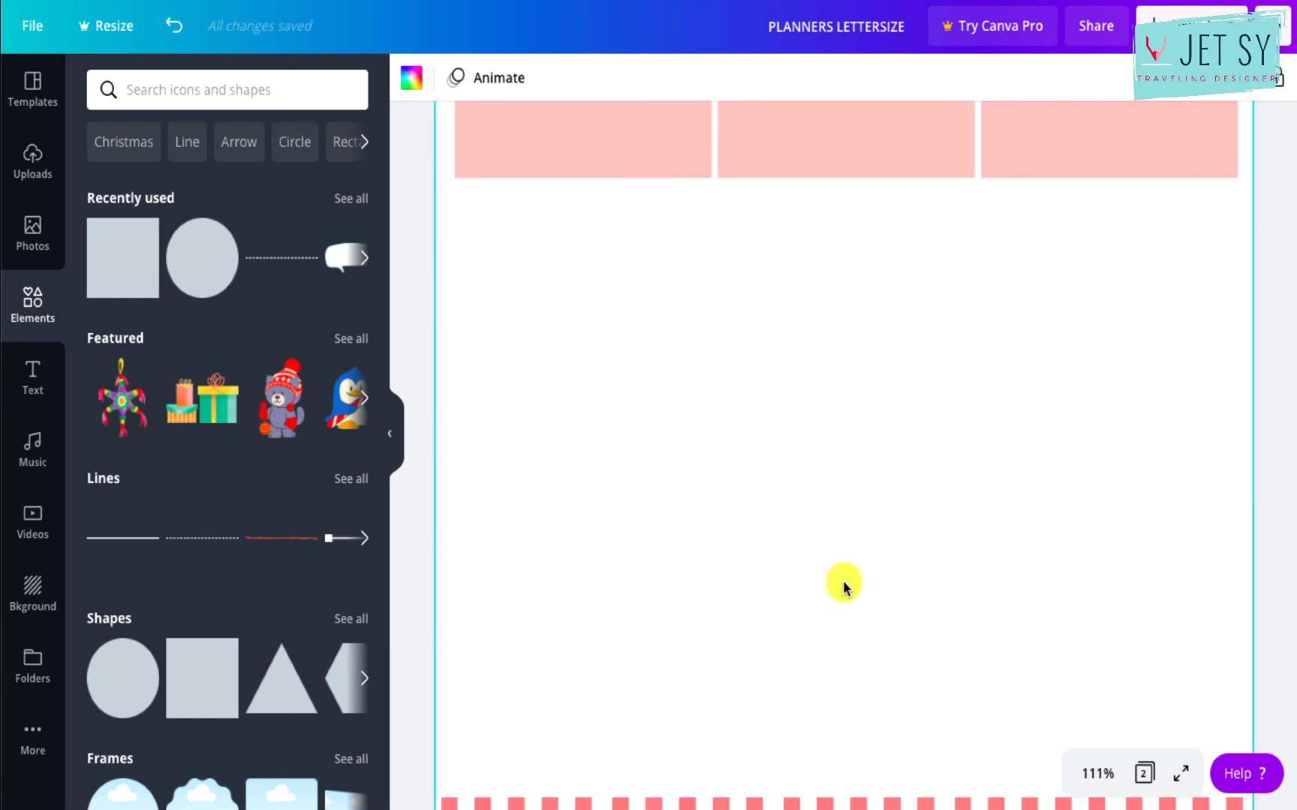
{"action": "scroll", "coordinate": [842, 580], "scroll_direction": "up", "scroll_amount": 4}
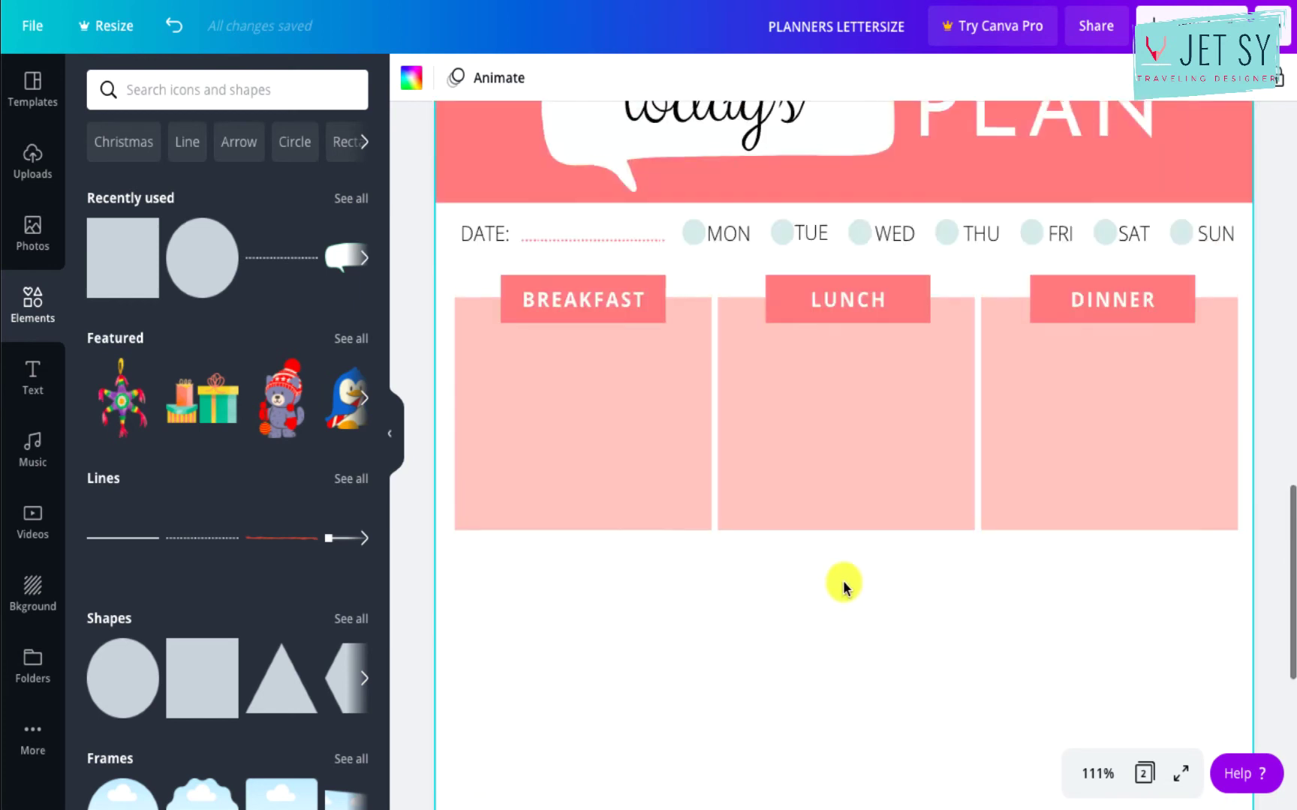
Ungroup the BREAKFAST banner and place a copy of its text below the first pink box.
{"action": "left_click", "coordinate": [596, 304]}
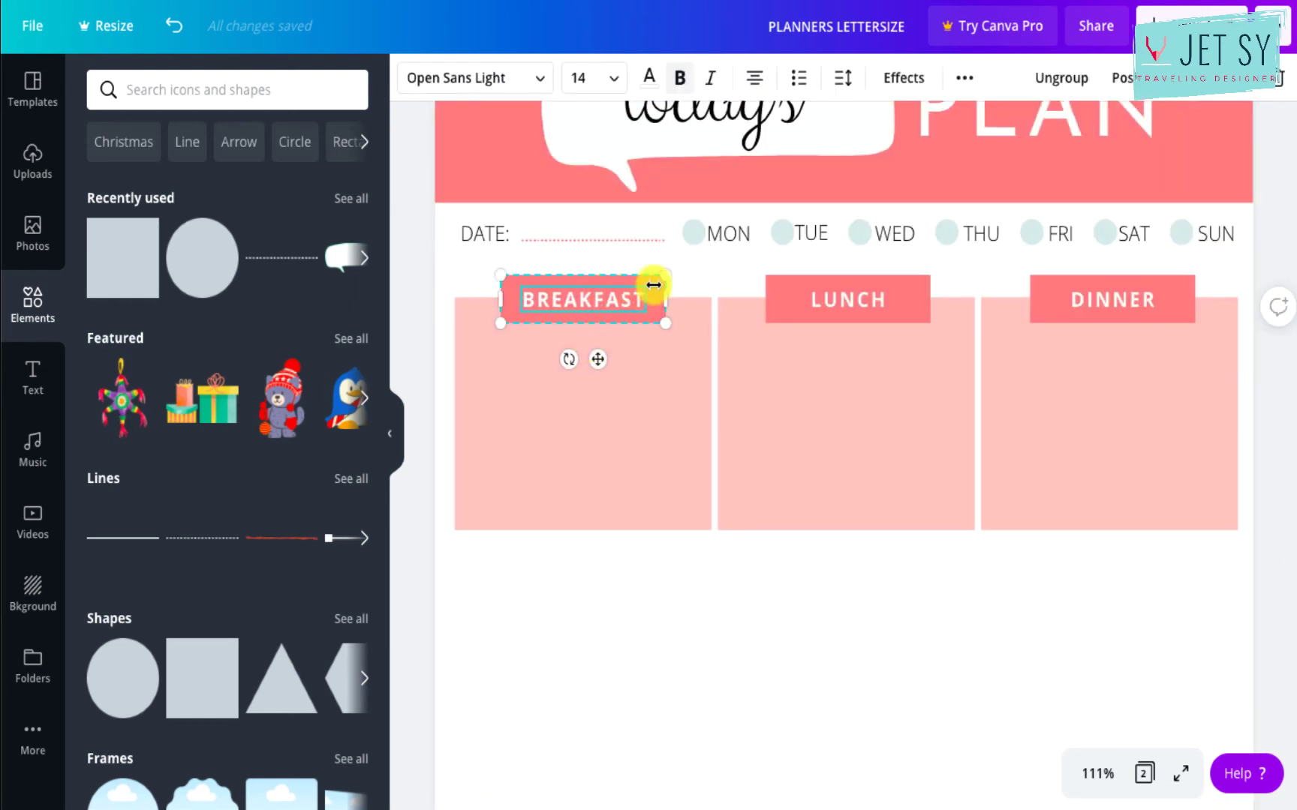
{"action": "left_click", "coordinate": [1051, 78]}
{"action": "left_click", "coordinate": [648, 476]}
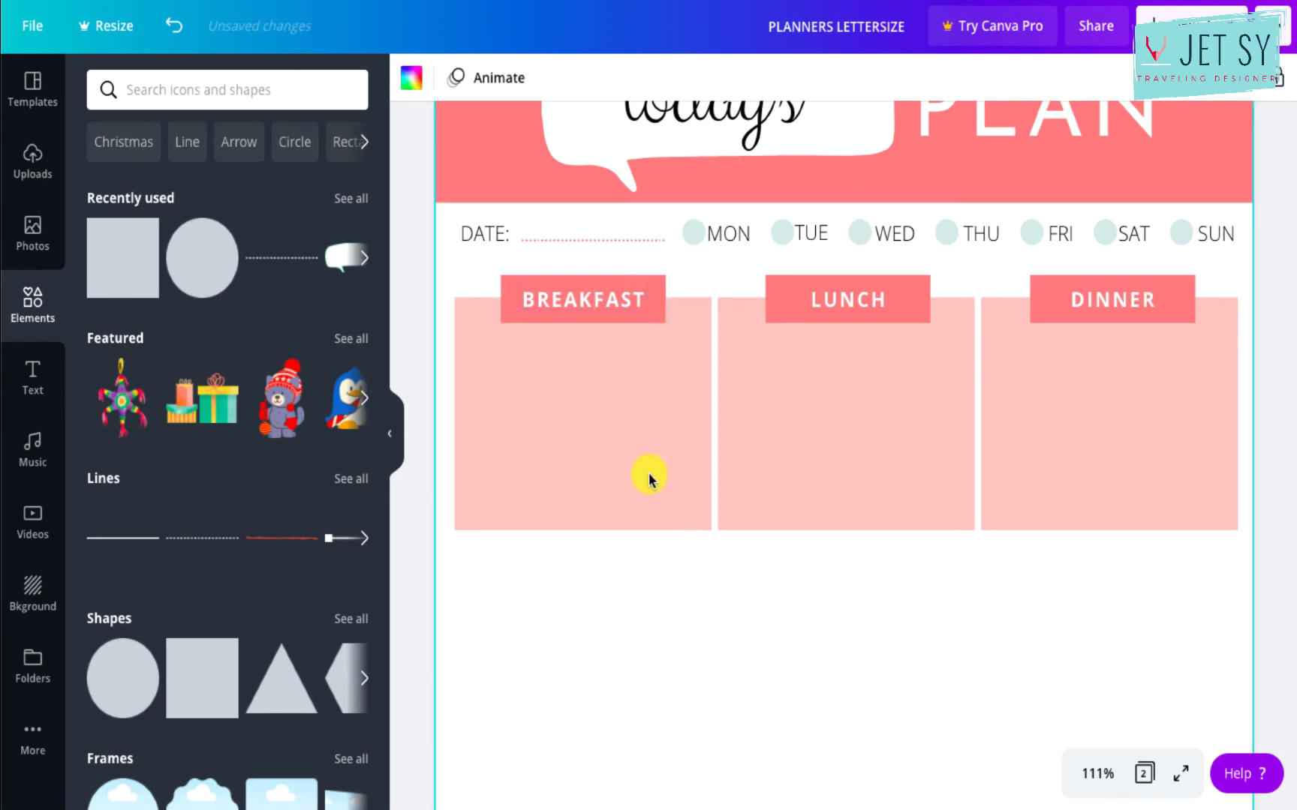
{"action": "left_click_drag", "start_coordinate": [596, 298], "coordinate": [589, 564]}
Replace the copied text below the first box with TO DO LIST and color it coral.
{"action": "double_click", "coordinate": [589, 565]}
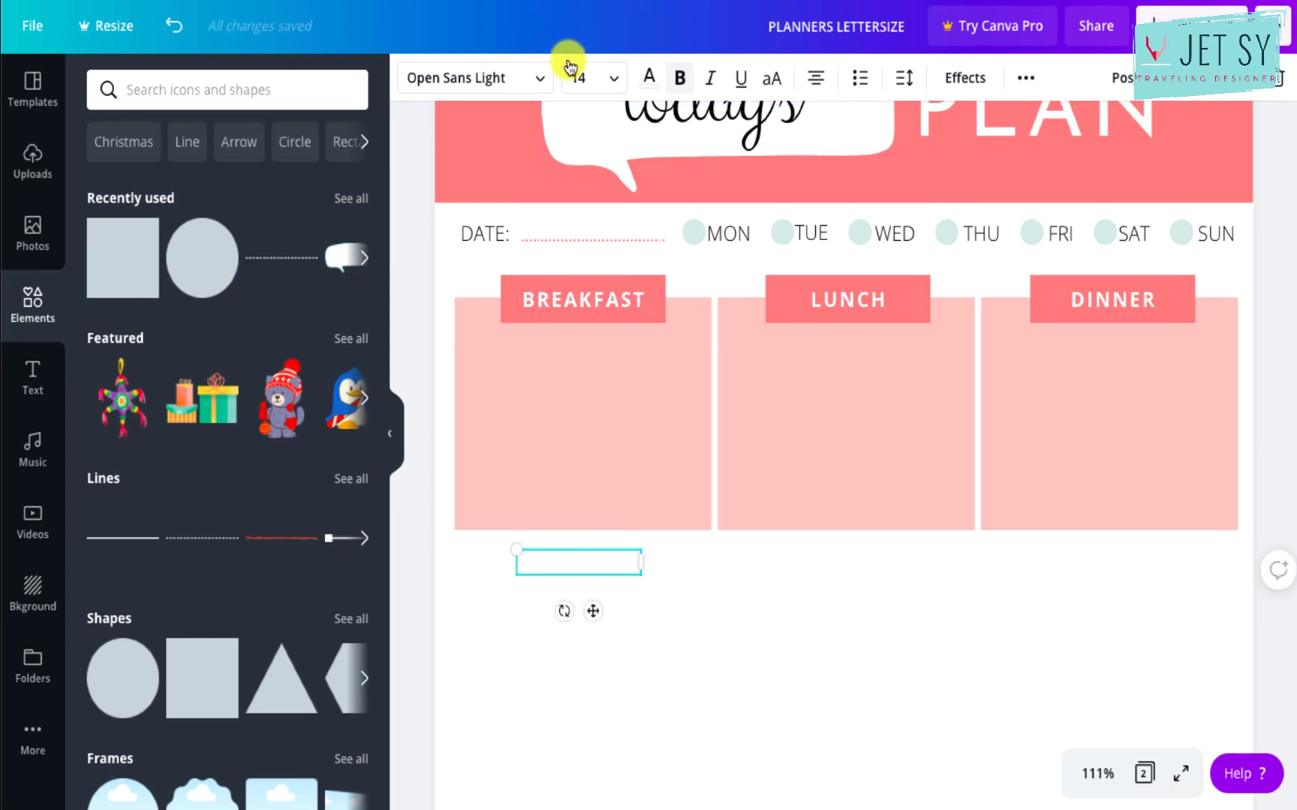
{"action": "left_click", "coordinate": [651, 77]}
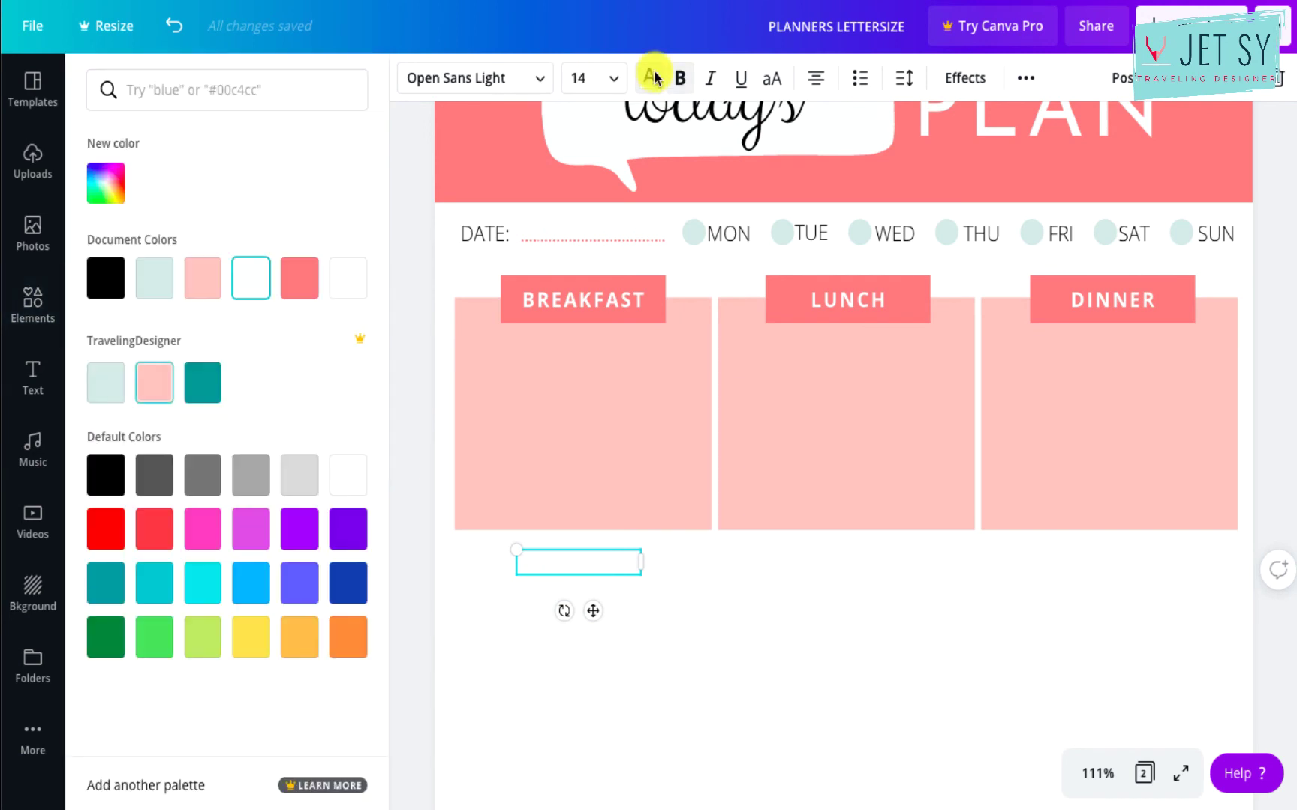
{"action": "left_click", "coordinate": [296, 282]}
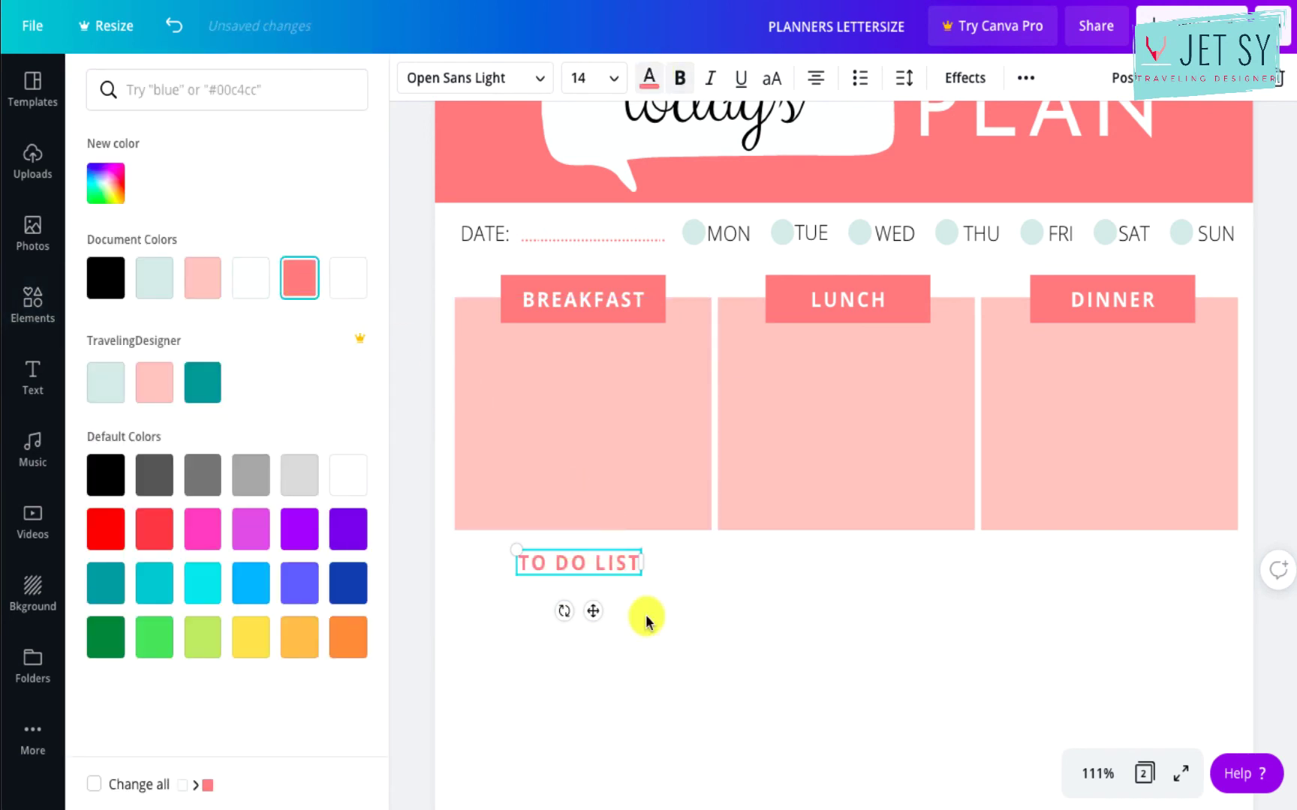
{"action": "scroll", "coordinate": [646, 614], "scroll_direction": "down", "scroll_amount": 2}
{"action": "scroll", "coordinate": [646, 614], "scroll_direction": "down", "scroll_amount": 1}
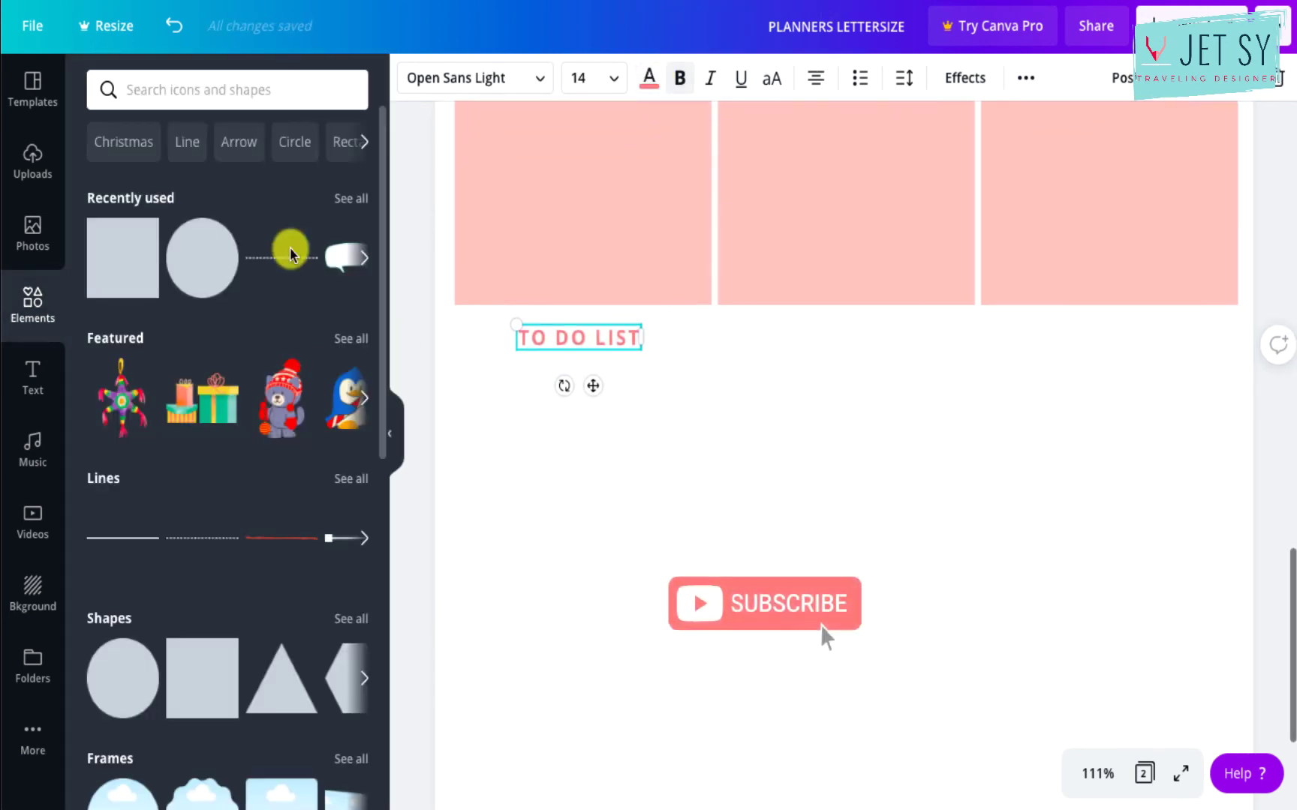
{"action": "left_click", "coordinate": [187, 545]}
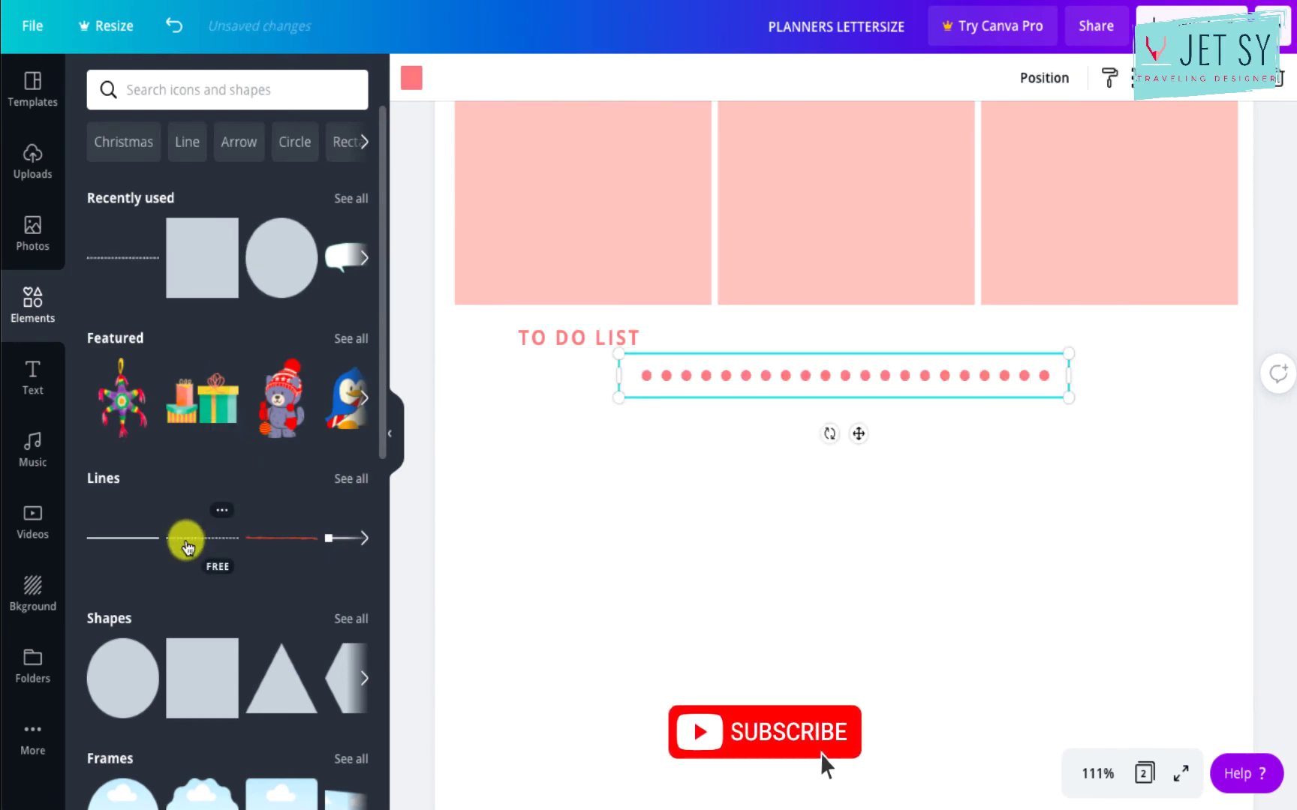
{"action": "key", "text": "ctrl+z"}
Place a copy of the dotted DATE line below TO DO LIST and stretch it to the width of the BREAKFAST box.
{"action": "scroll", "coordinate": [600, 432], "scroll_direction": "up", "scroll_amount": 3}
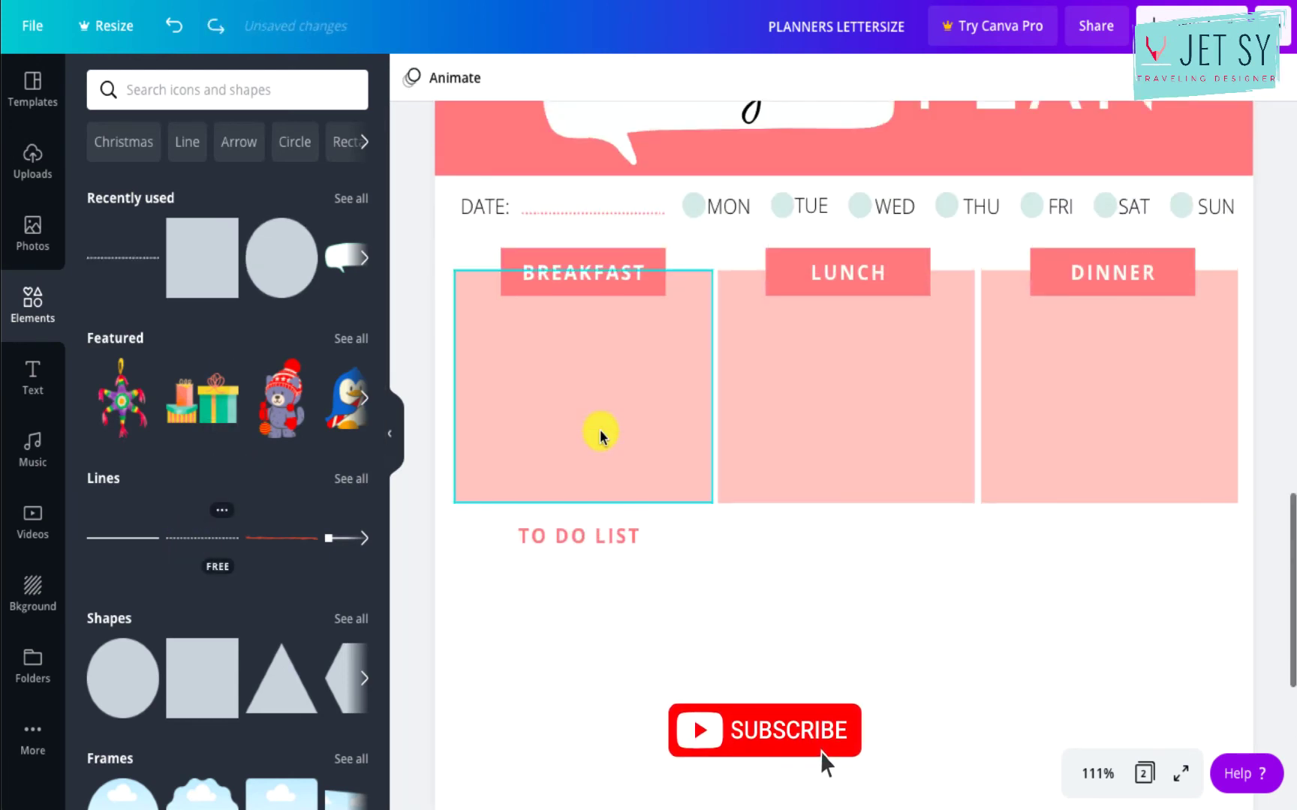
{"action": "left_click_drag", "start_coordinate": [591, 219], "coordinate": [536, 584]}
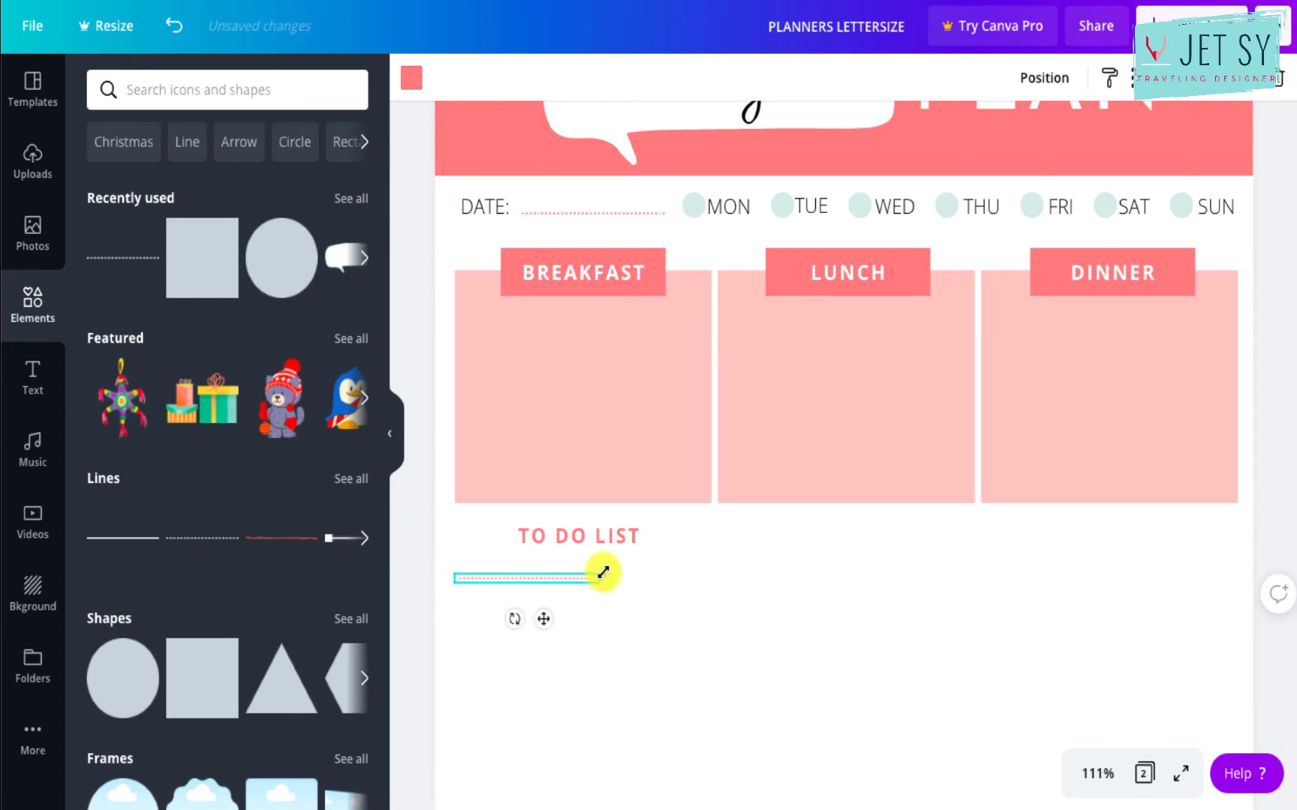
{"action": "key", "text": "ctrl+plus"}
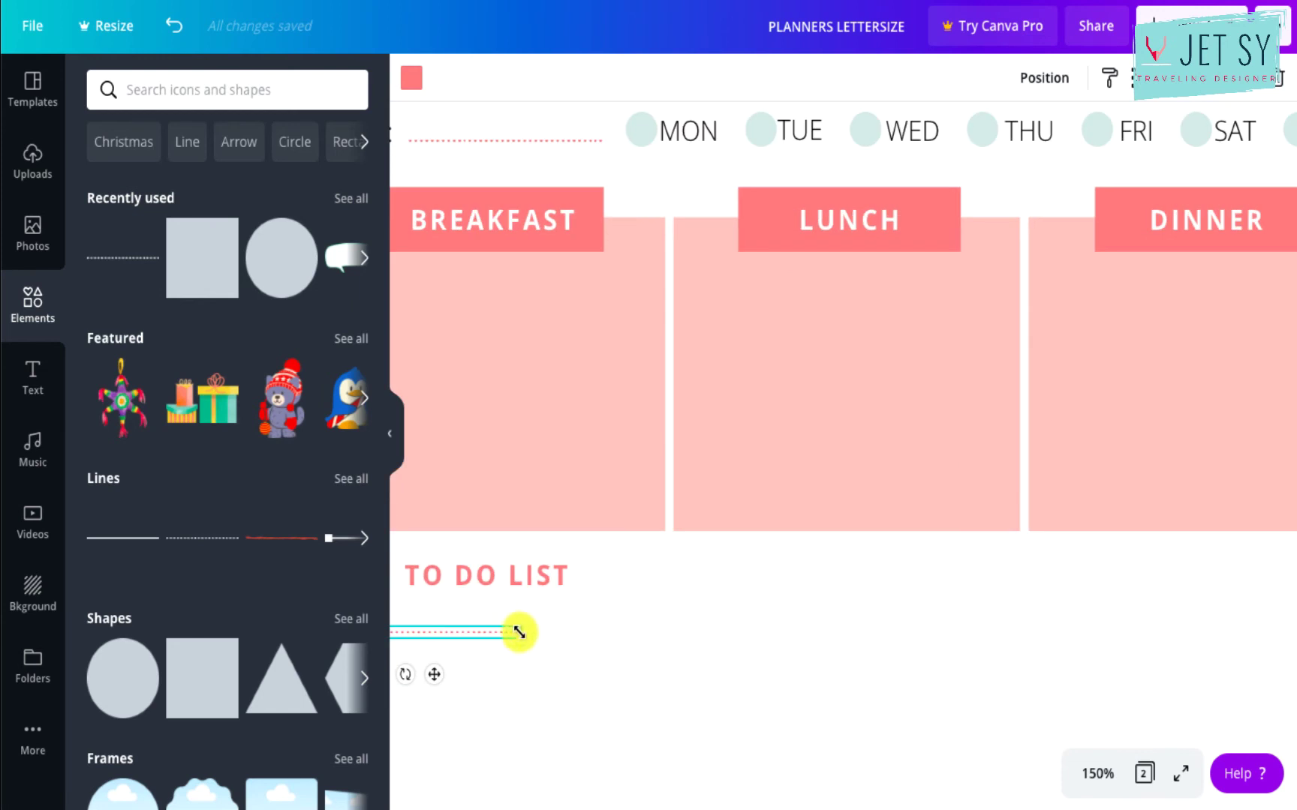
{"action": "key", "text": "ctrl+plus"}
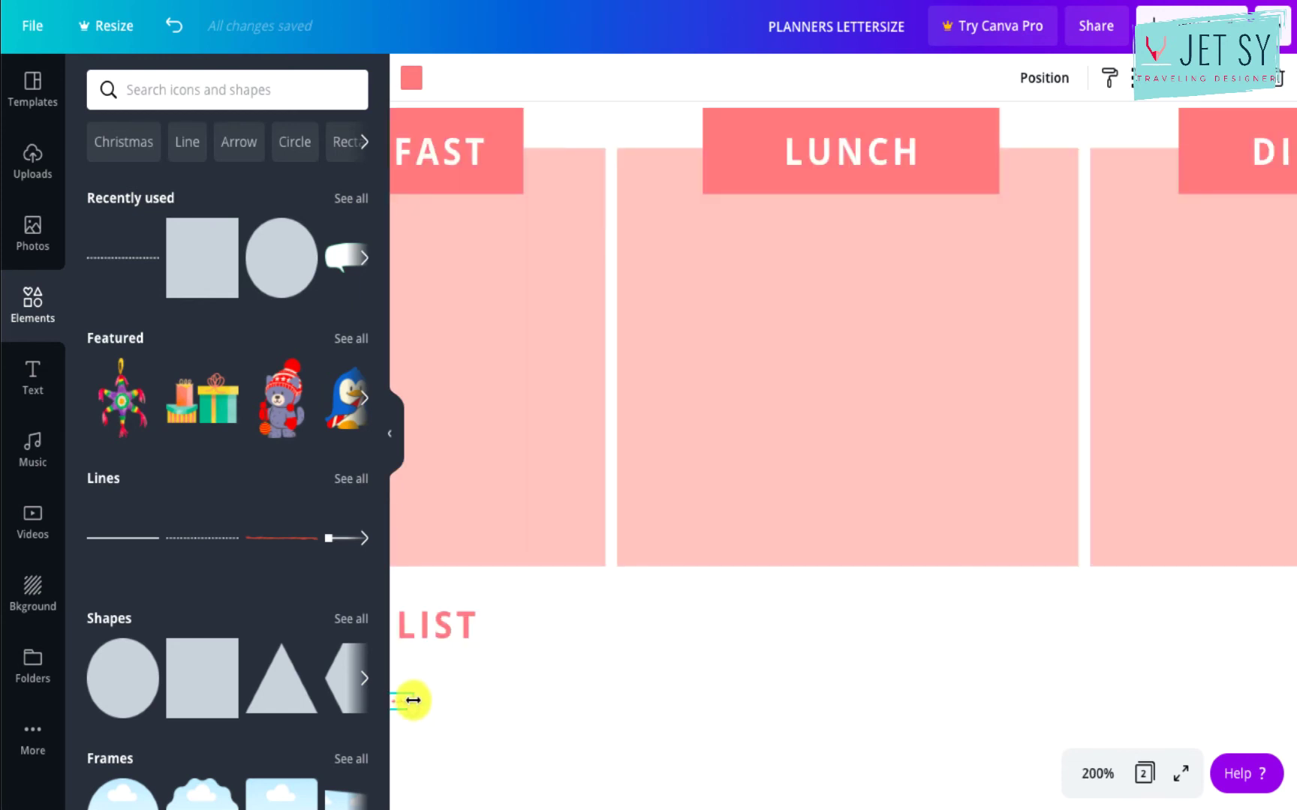
{"action": "left_click_drag", "start_coordinate": [413, 701], "coordinate": [593, 709]}
{"action": "scroll", "coordinate": [619, 709], "scroll_direction": "left", "scroll_amount": 4}
{"action": "scroll", "coordinate": [622, 708], "scroll_direction": "down", "scroll_amount": 2}
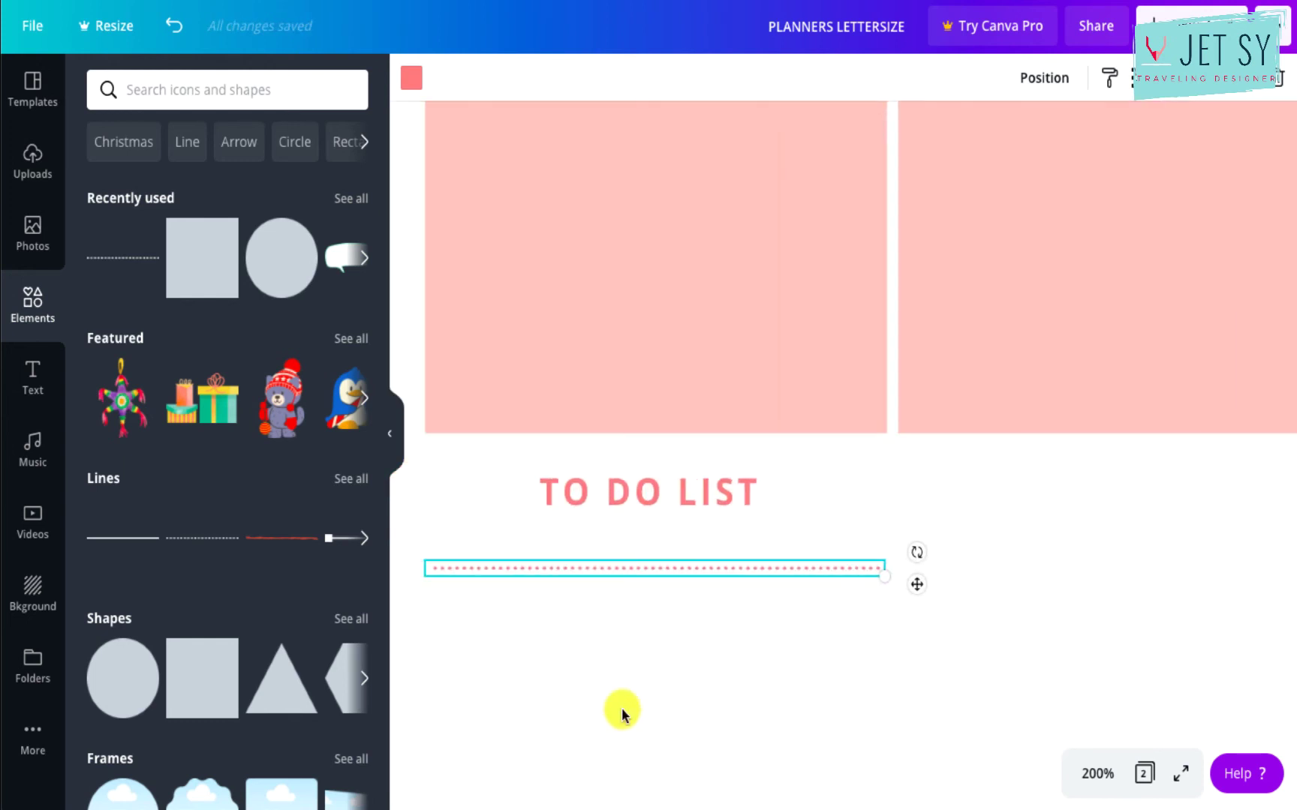
Duplicate the dotted line down the page to build a column of twelve lines below TO DO LIST.
{"action": "left_click_drag", "start_coordinate": [620, 568], "coordinate": [622, 662]}
{"action": "left_click_drag", "start_coordinate": [752, 718], "coordinate": [739, 563]}
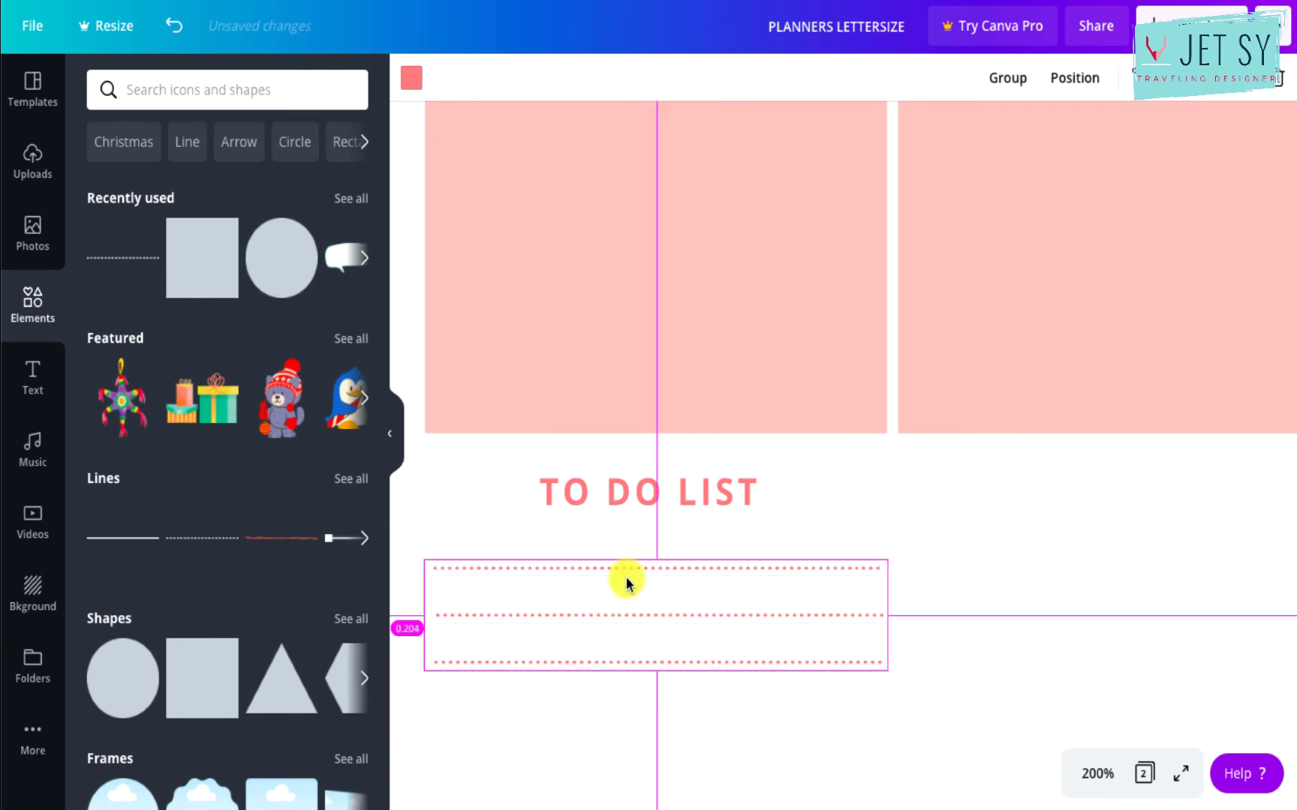
{"action": "left_click_drag", "start_coordinate": [615, 663], "coordinate": [619, 707]}
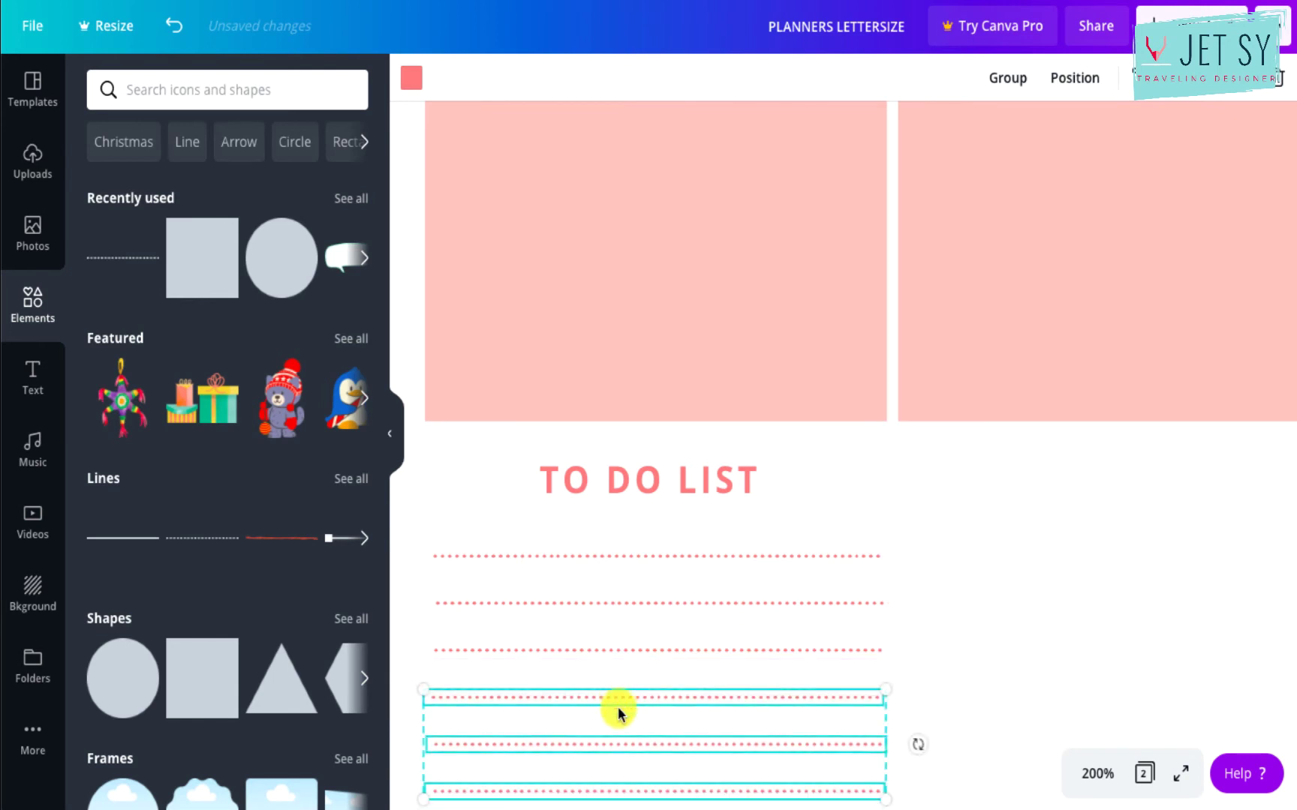
{"action": "scroll", "coordinate": [618, 707], "scroll_direction": "down", "scroll_amount": 4}
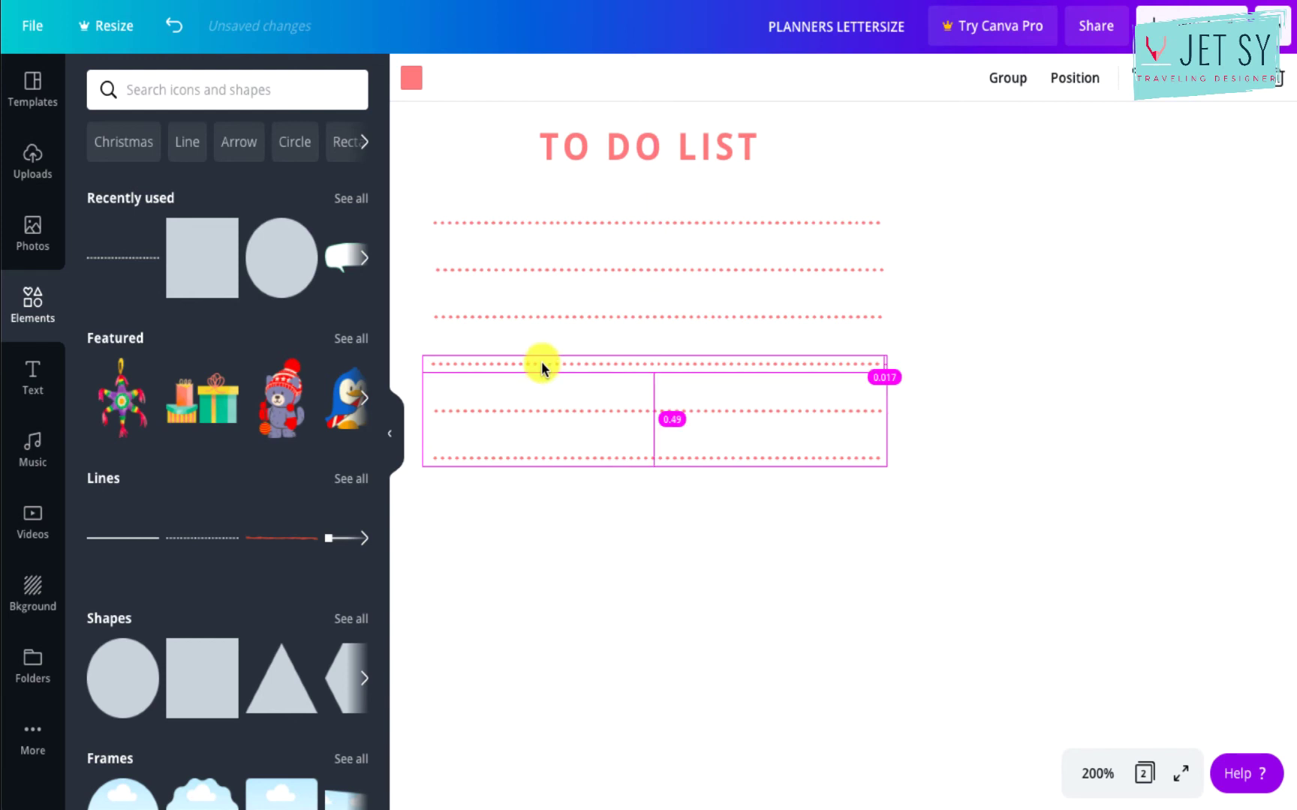
{"action": "left_click_drag", "start_coordinate": [541, 361], "coordinate": [547, 668]}
{"action": "scroll", "coordinate": [547, 668], "scroll_direction": "down", "scroll_amount": 7}
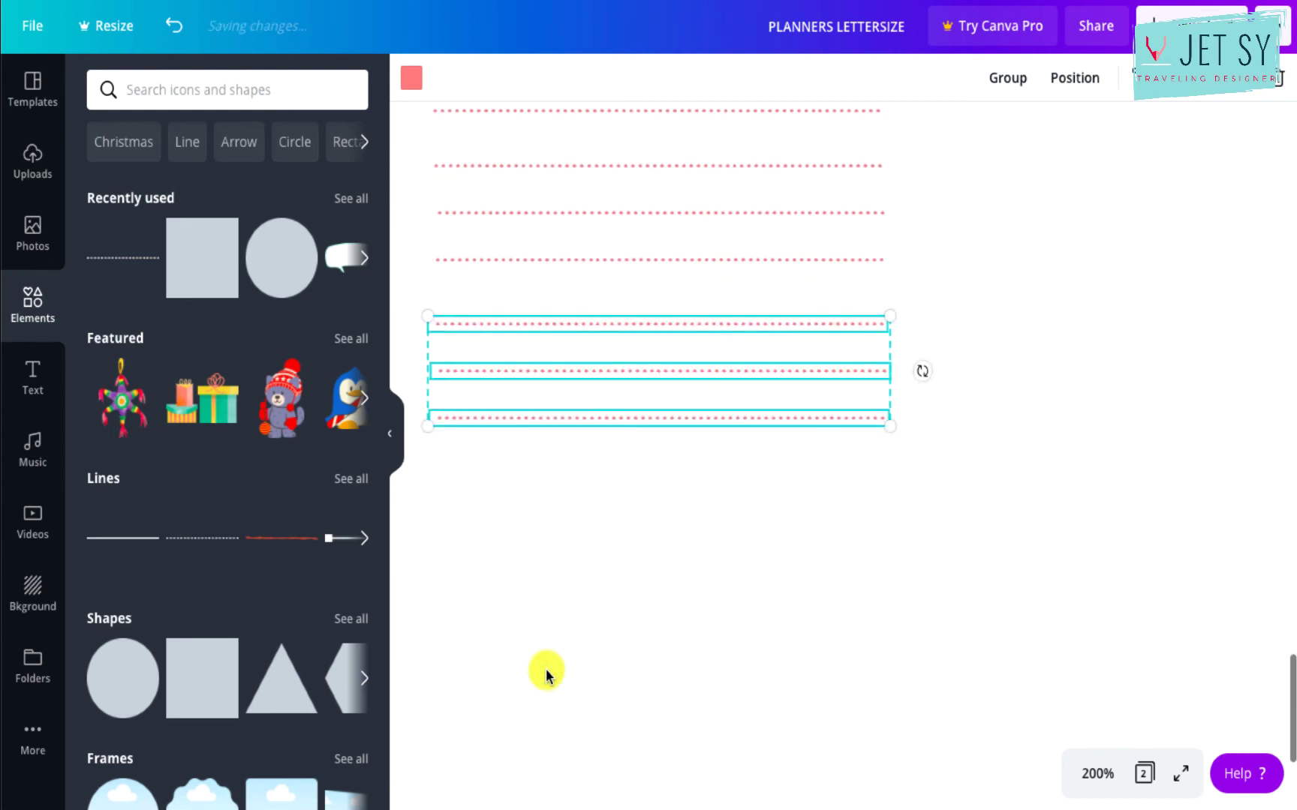
{"action": "scroll", "coordinate": [546, 669], "scroll_direction": "up", "scroll_amount": 6}
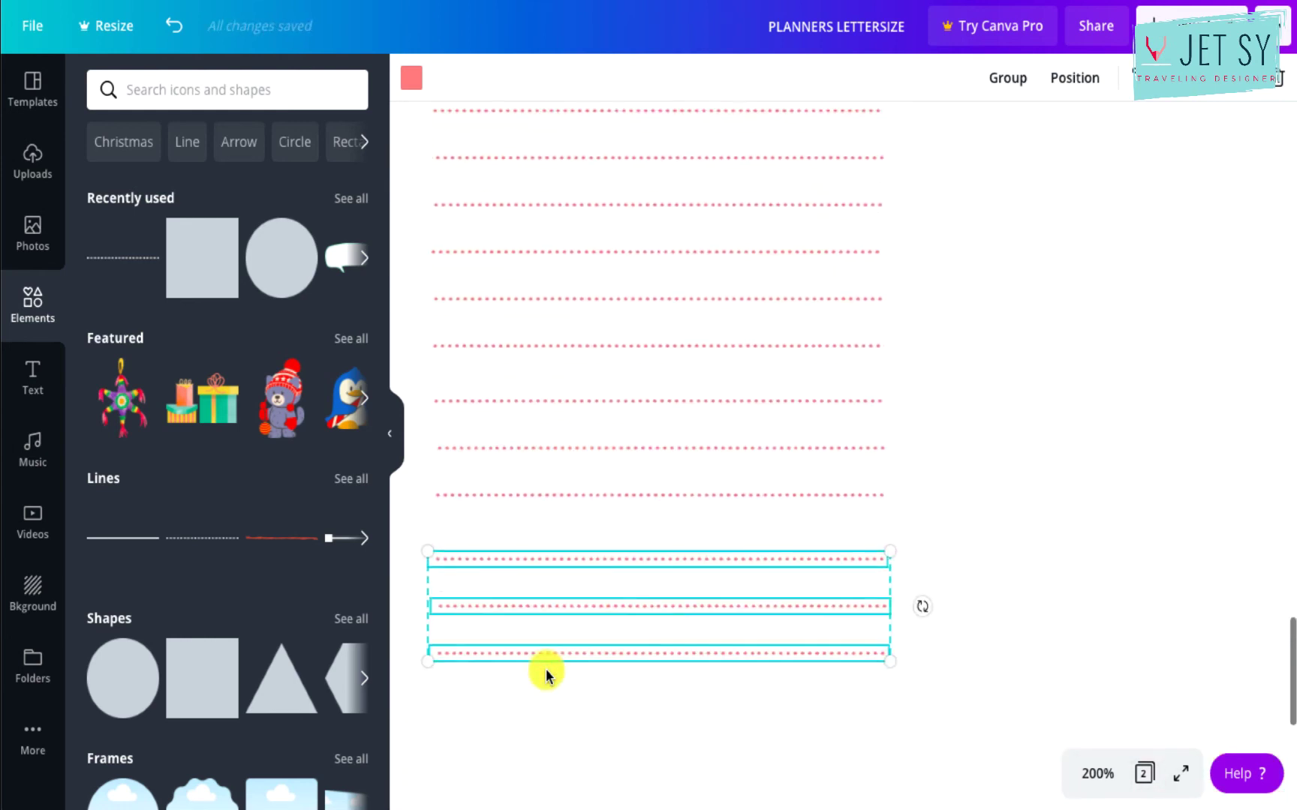
Select all the dotted lines below TO DO LIST and space them evenly with Tidy up.
{"action": "key", "text": "ctrl+minus"}
{"action": "key", "text": "ctrl+minus"}
{"action": "key", "text": "ctrl+minus"}
{"action": "left_click_drag", "start_coordinate": [723, 232], "coordinate": [510, 645]}
{"action": "left_click", "coordinate": [1066, 78]}
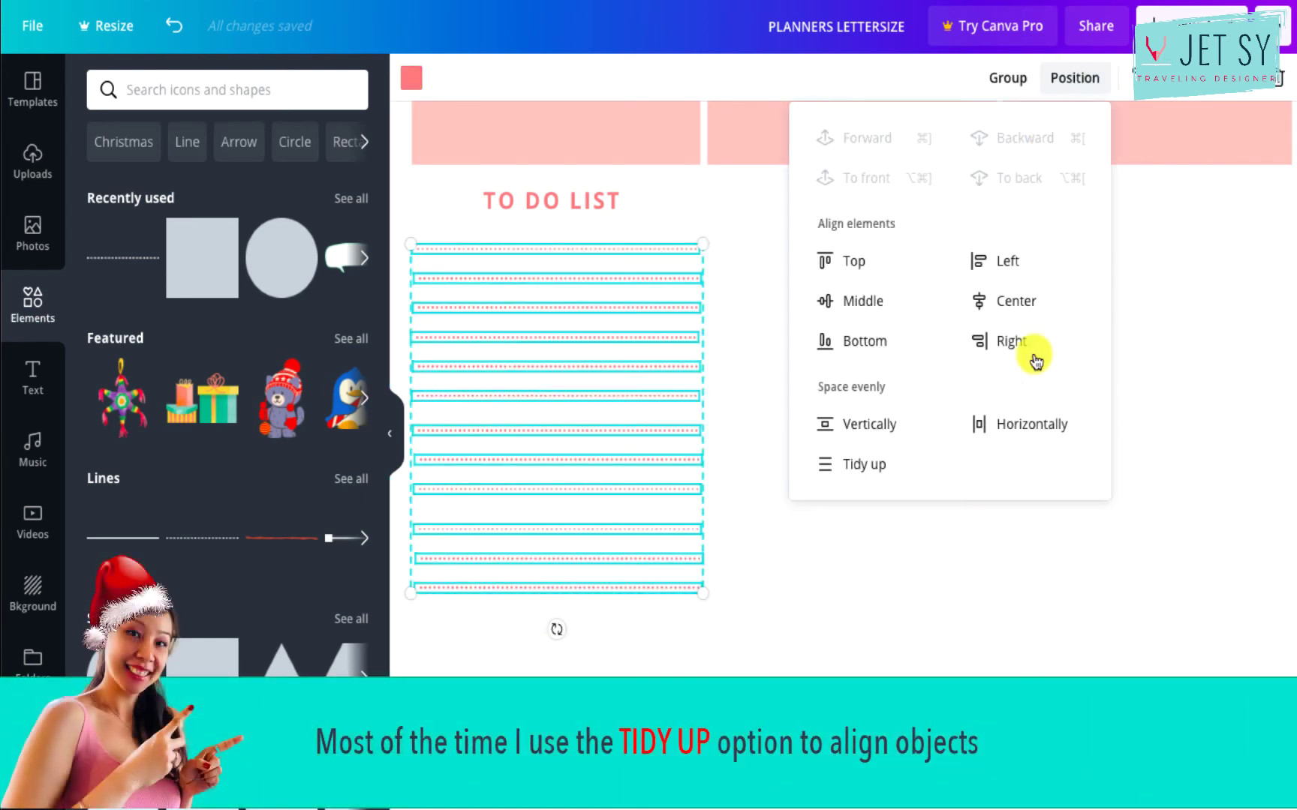
{"action": "left_click", "coordinate": [873, 462]}
{"action": "left_click", "coordinate": [738, 621]}
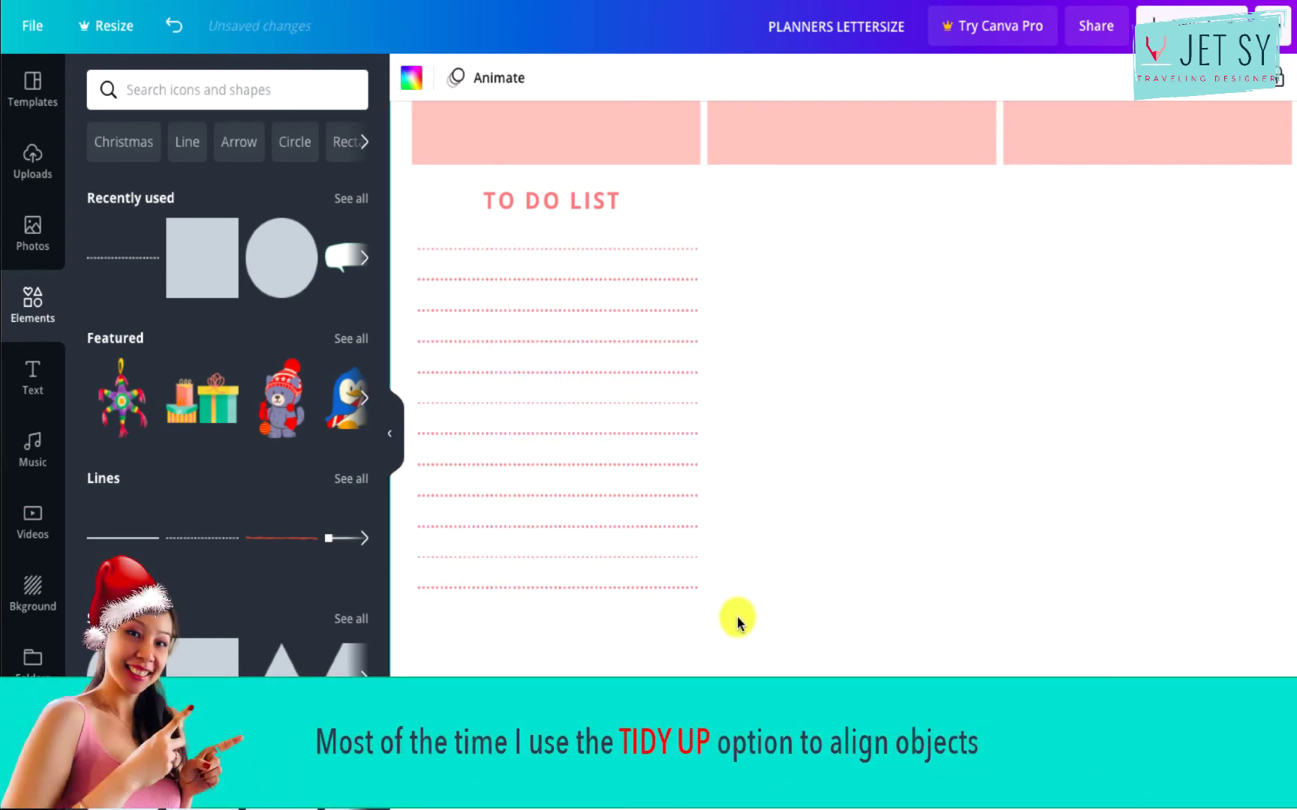
{"action": "scroll", "coordinate": [730, 623], "scroll_direction": "down", "scroll_amount": 3}
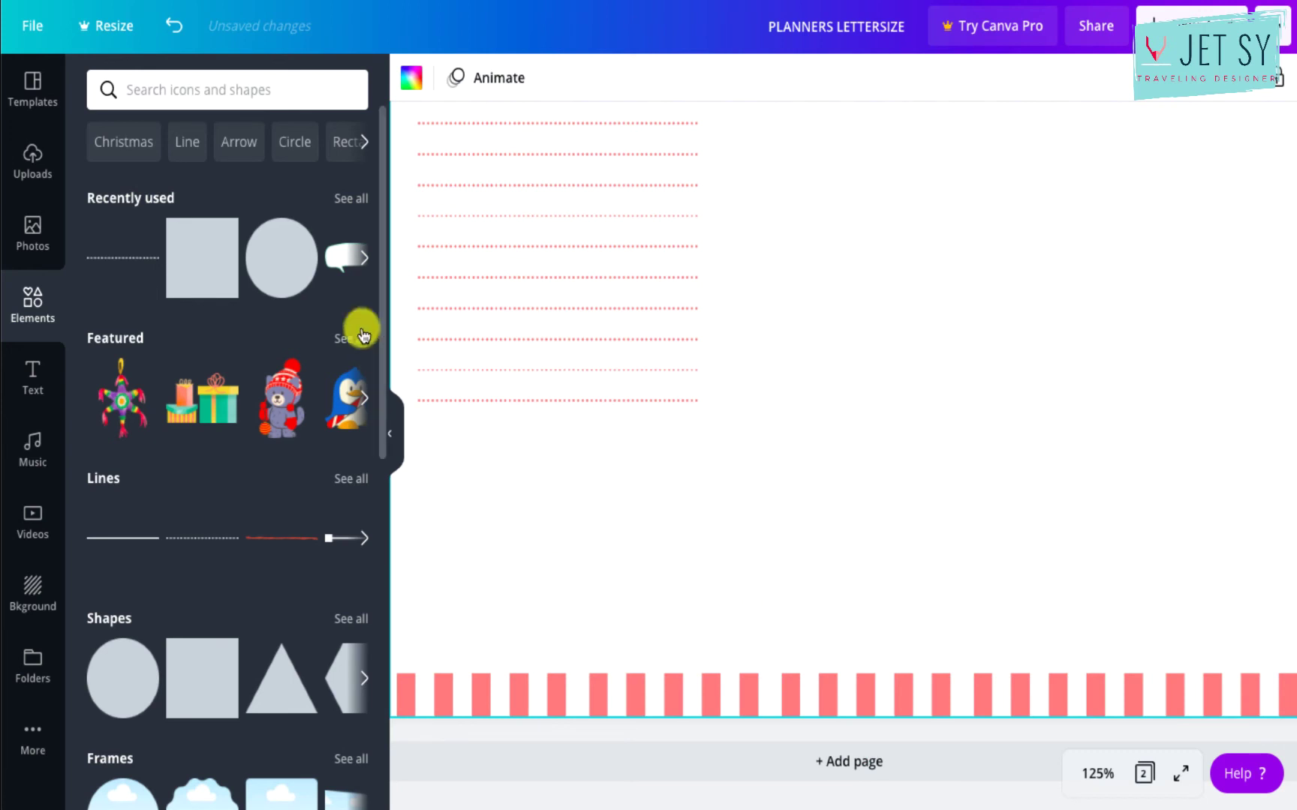
{"action": "left_click", "coordinate": [248, 96]}
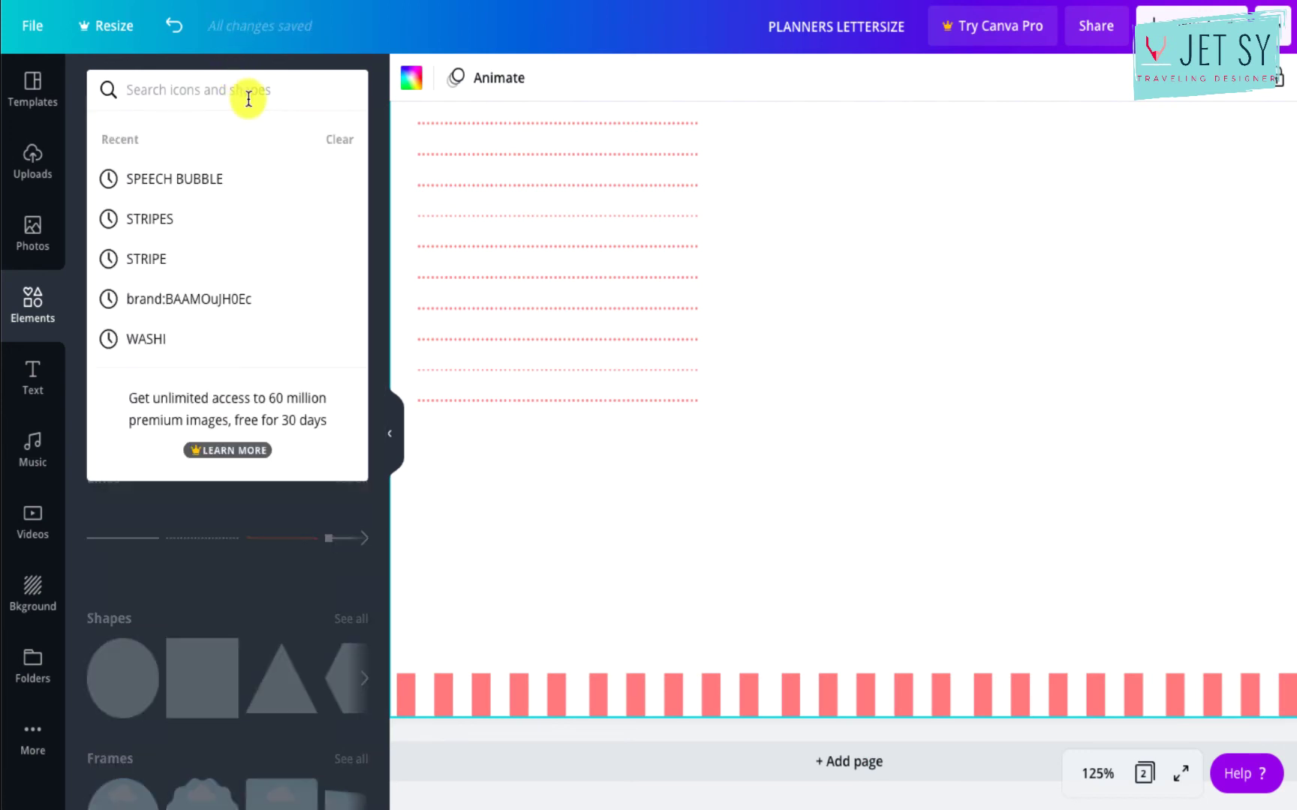
{"action": "left_click", "coordinate": [225, 178]}
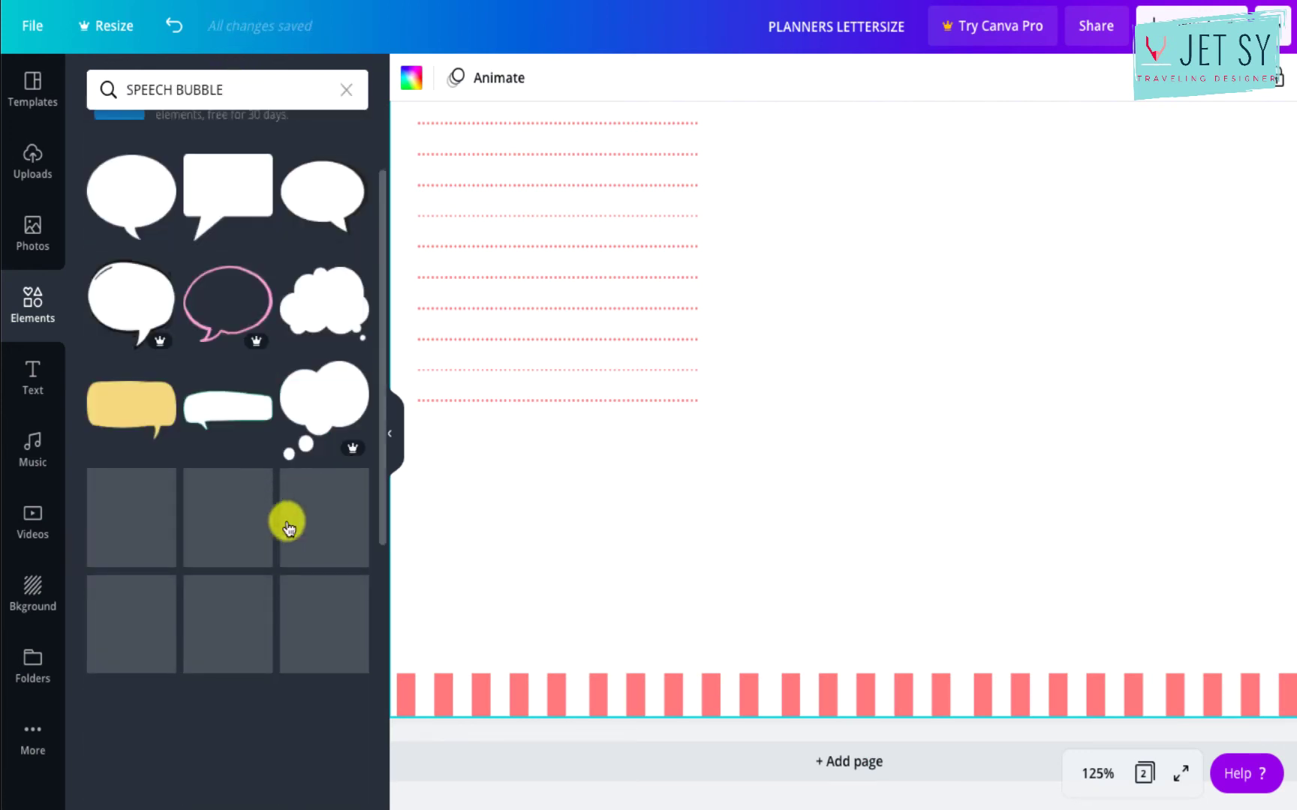
{"action": "scroll", "coordinate": [288, 528], "scroll_direction": "down", "scroll_amount": 7}
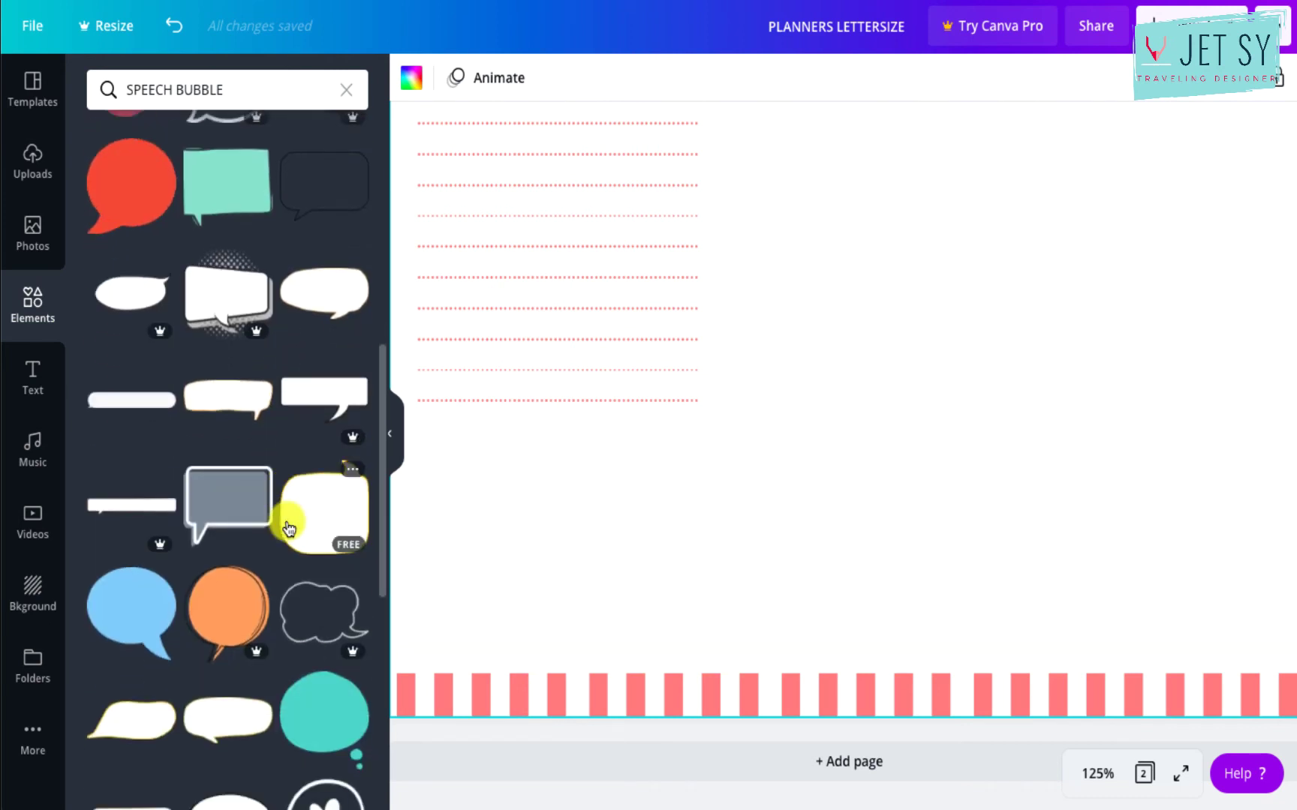
{"action": "scroll", "coordinate": [288, 527], "scroll_direction": "up", "scroll_amount": 8}
Search the elements for NOTES and add the pink sticky note with a paper clip to the page.
{"action": "left_click", "coordinate": [240, 105]}
{"action": "double_click", "coordinate": [246, 91]}
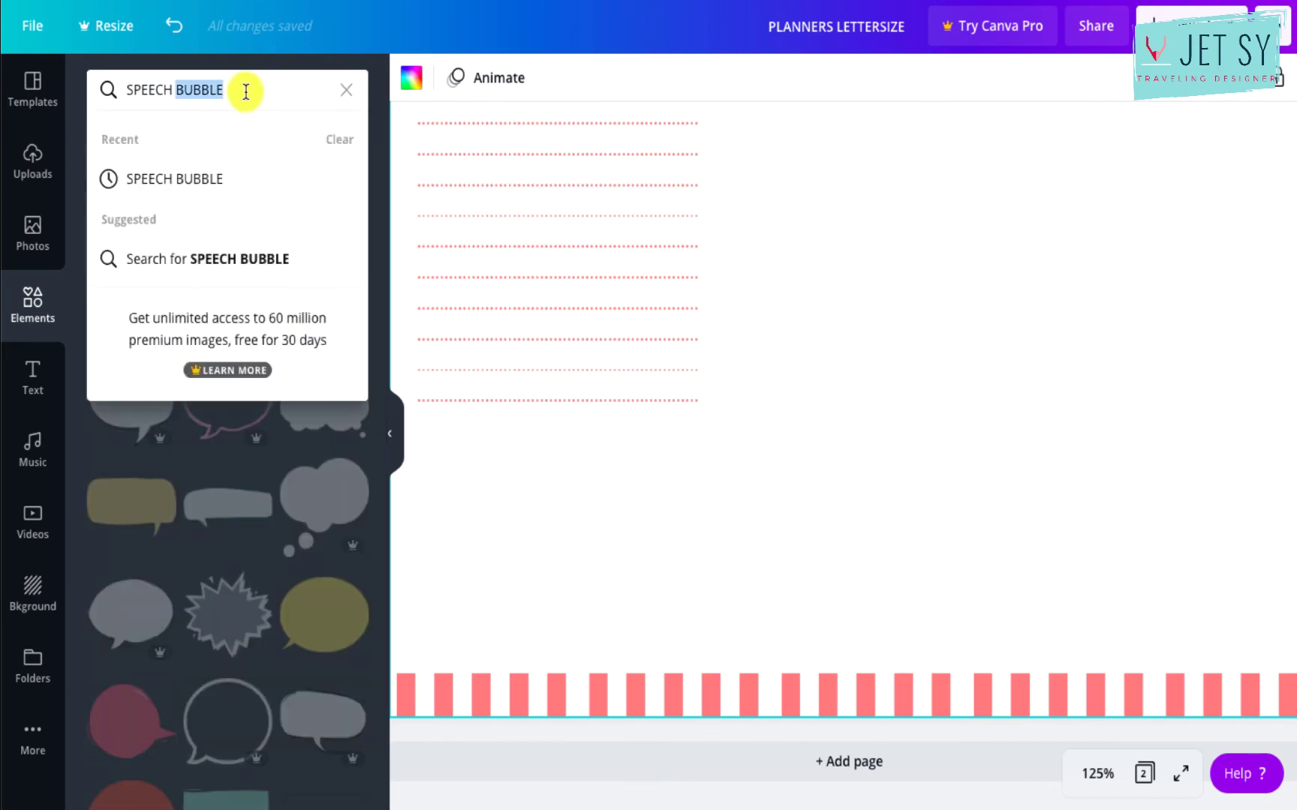
{"action": "type", "text": "NOTES"}
{"action": "key", "text": "Return"}
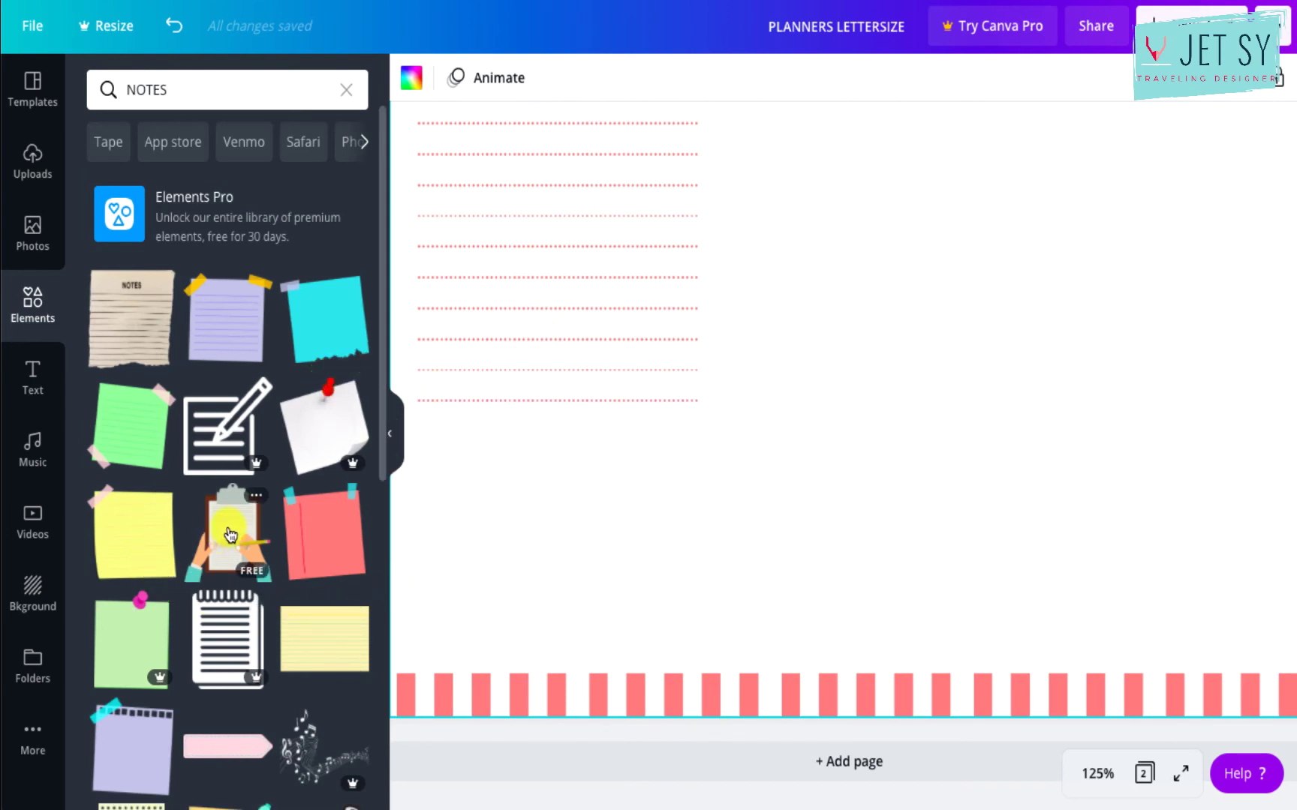
{"action": "scroll", "coordinate": [273, 516], "scroll_direction": "down", "scroll_amount": 6}
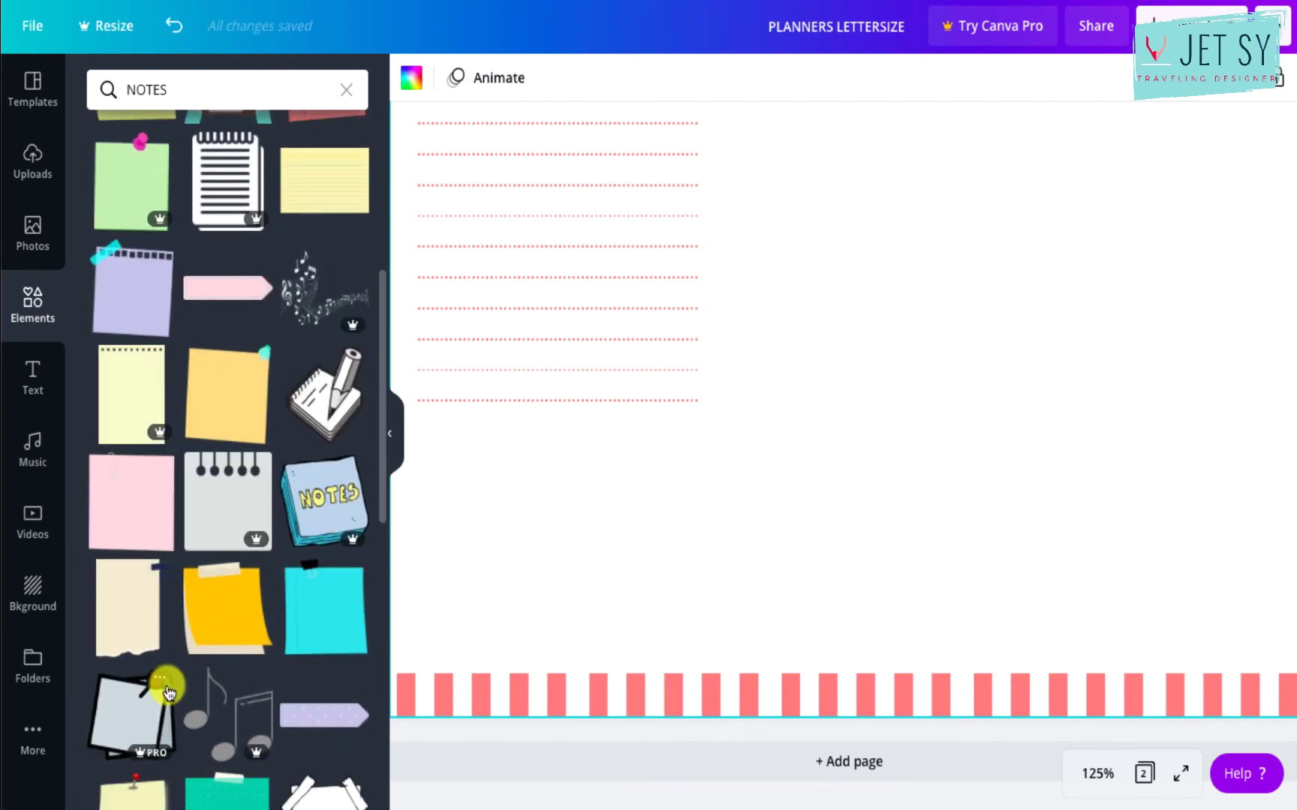
{"action": "left_click", "coordinate": [130, 525]}
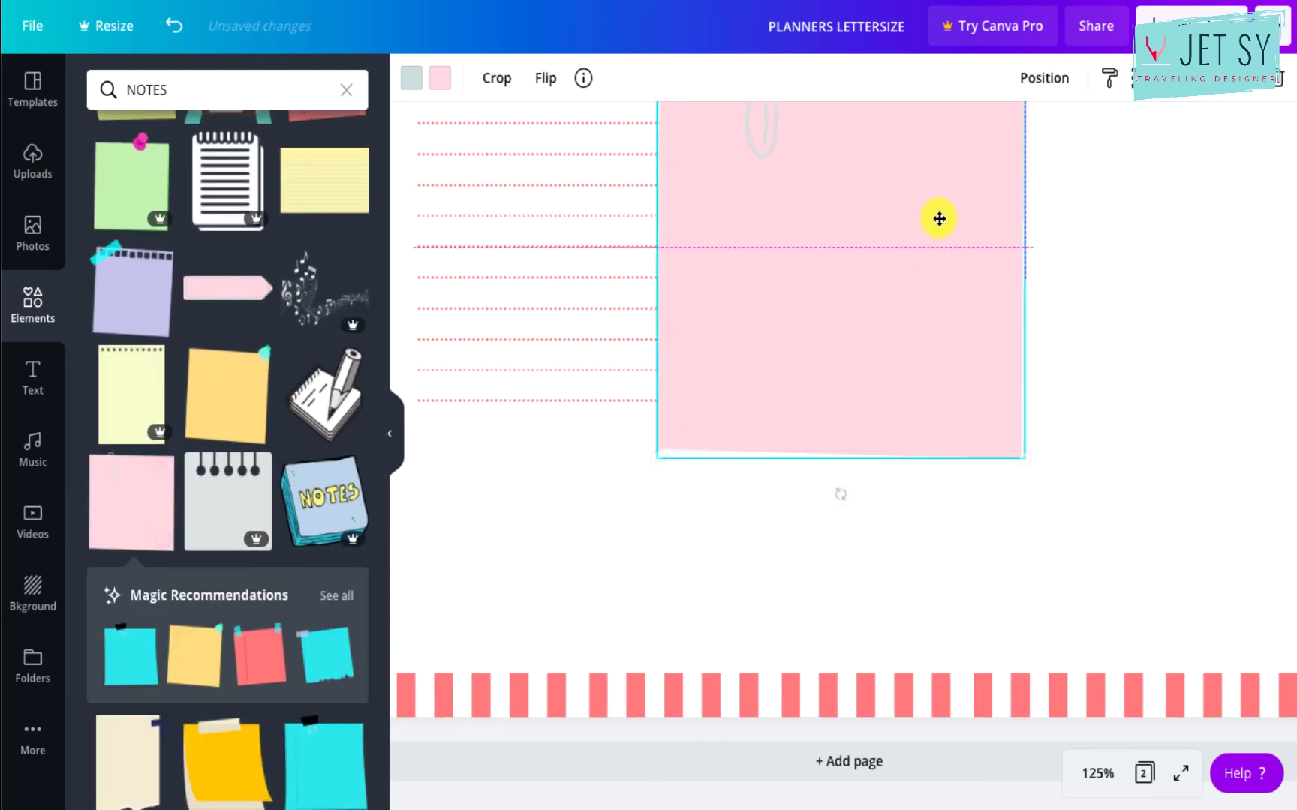
Shrink the pink note and place it below the dotted TO DO LIST lines, just above the striped border.
{"action": "left_click_drag", "start_coordinate": [940, 217], "coordinate": [756, 589]}
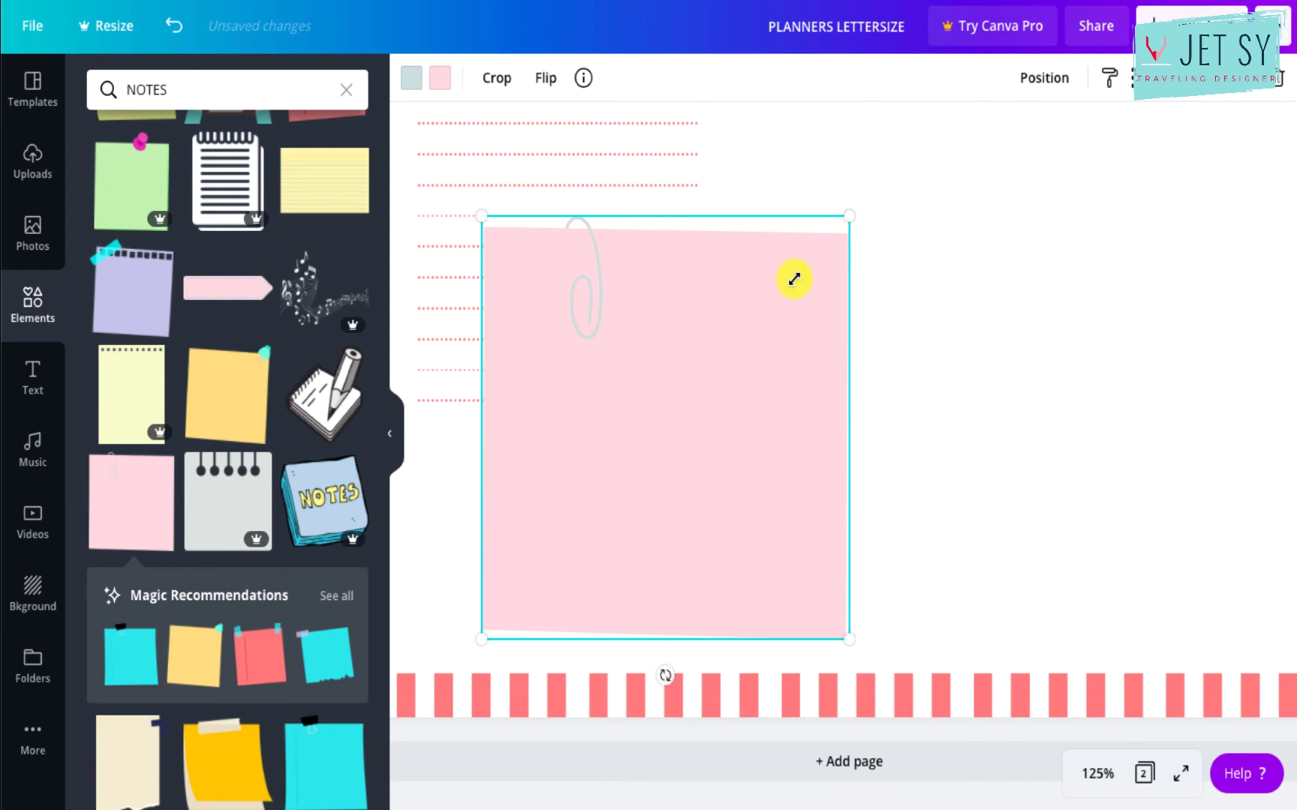
{"action": "left_click_drag", "start_coordinate": [794, 279], "coordinate": [700, 388]}
{"action": "left_click_drag", "start_coordinate": [663, 510], "coordinate": [609, 532]}
Recolor the note's paper light coral and its paper clip teal.
{"action": "left_click", "coordinate": [438, 76]}
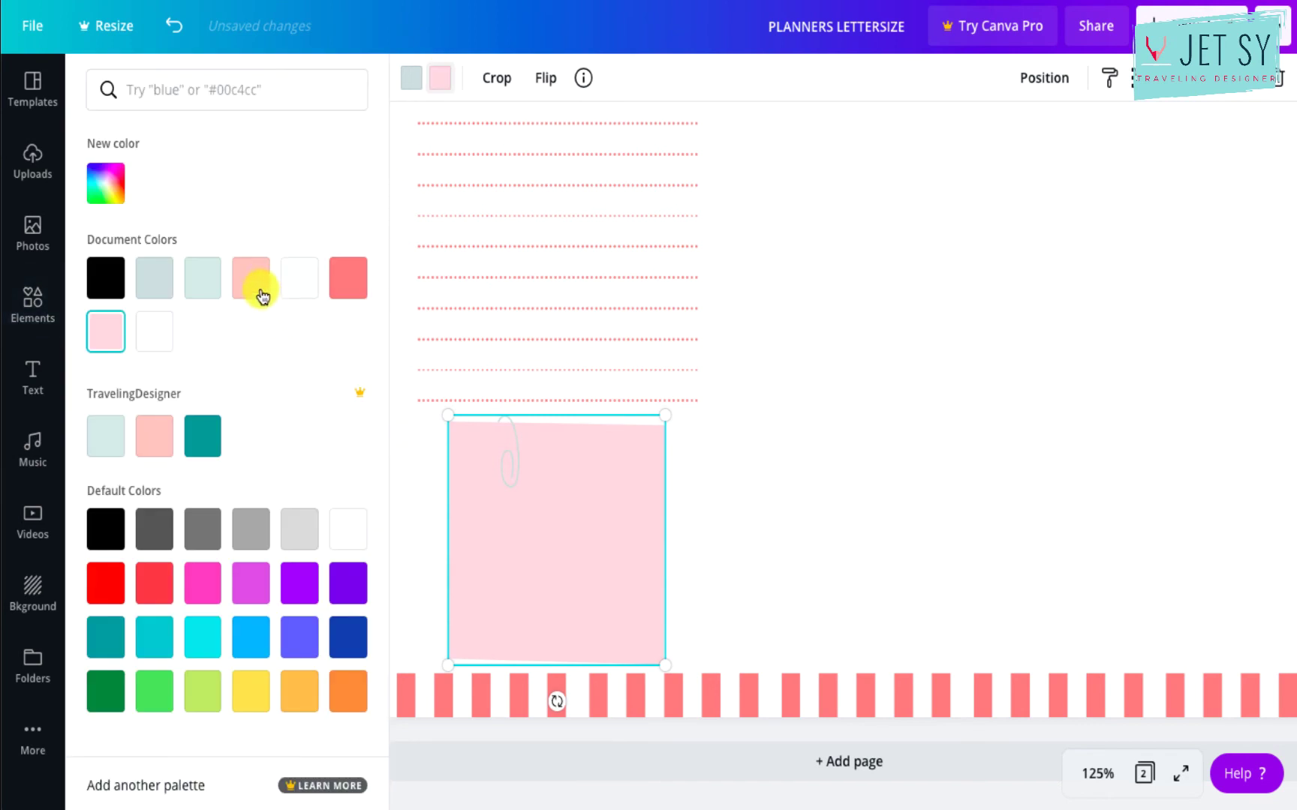
{"action": "left_click", "coordinate": [252, 282]}
{"action": "key", "text": "Escape"}
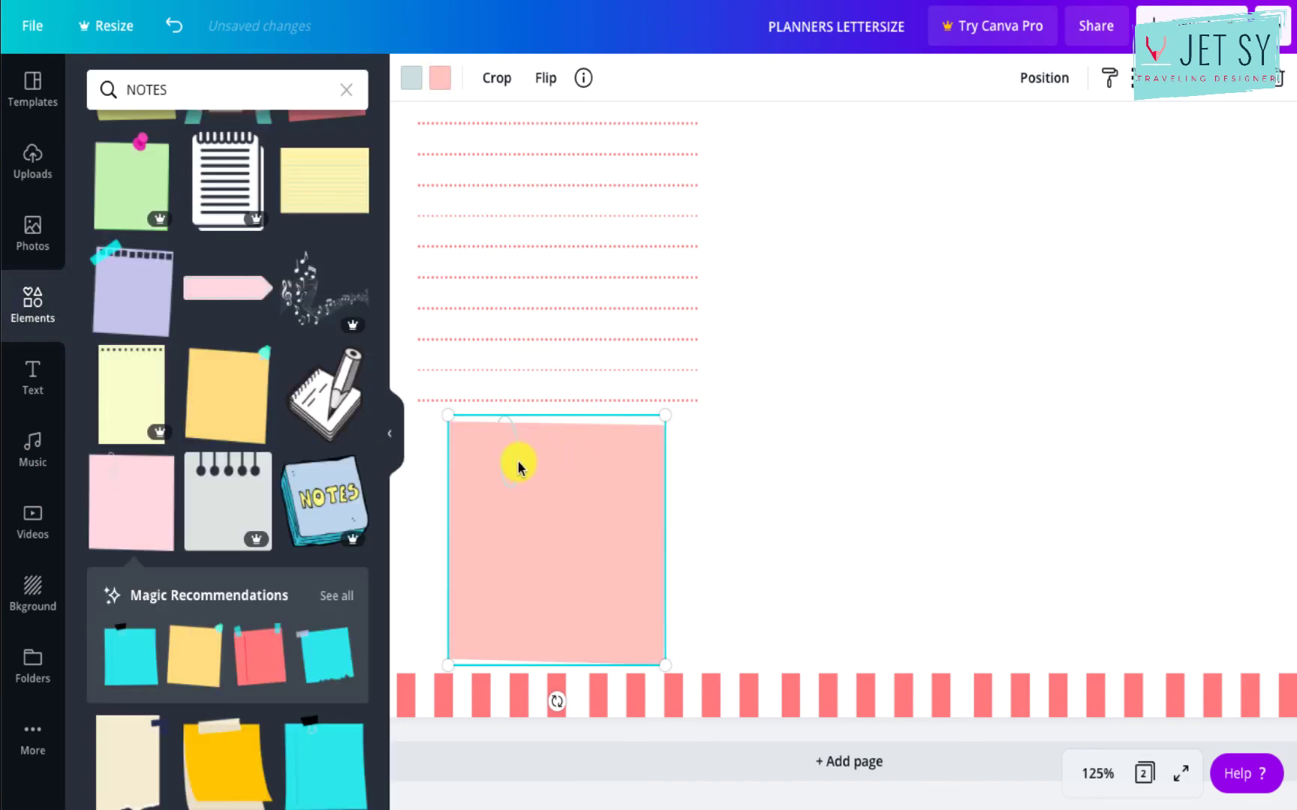
{"action": "left_click", "coordinate": [411, 78]}
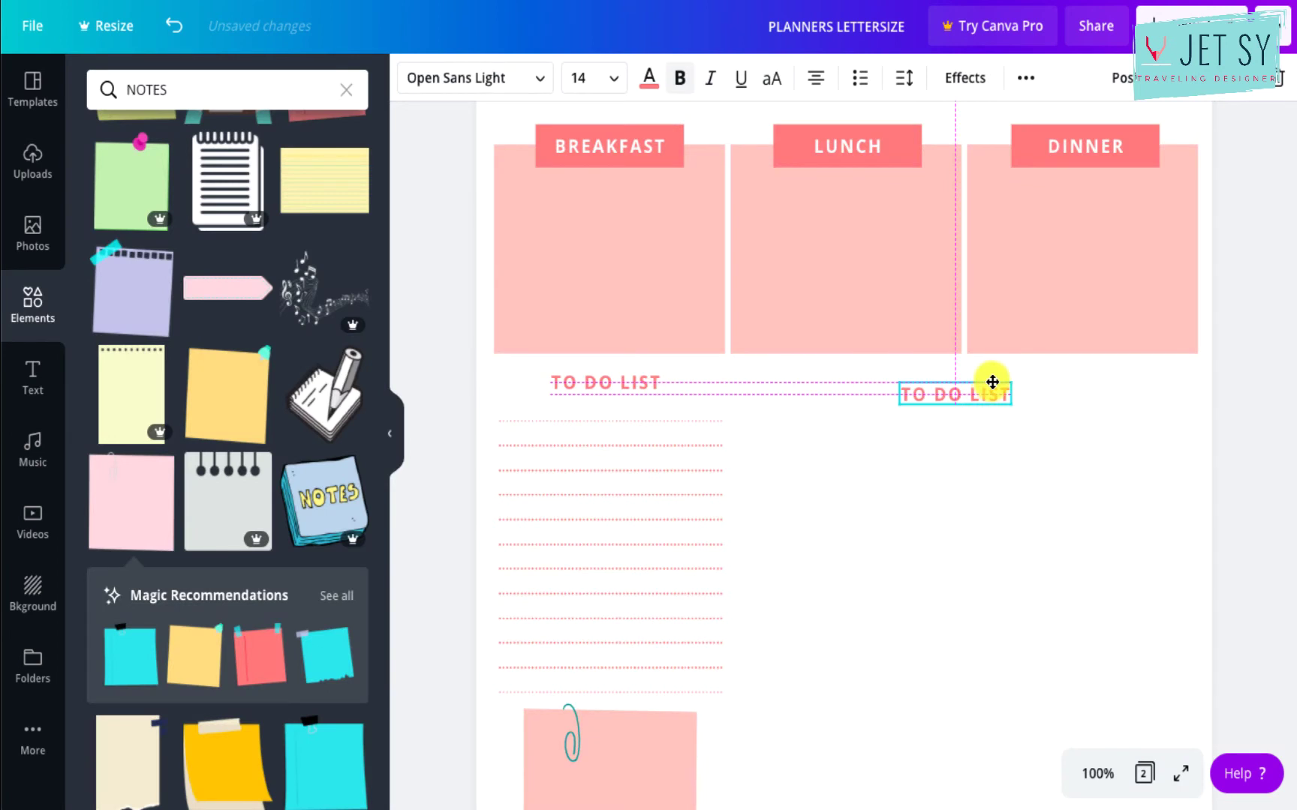
Place a copy of the TO DO LIST heading centered below the LUNCH and DINNER boxes, level with the original.
{"action": "left_click_drag", "start_coordinate": [990, 379], "coordinate": [996, 380]}
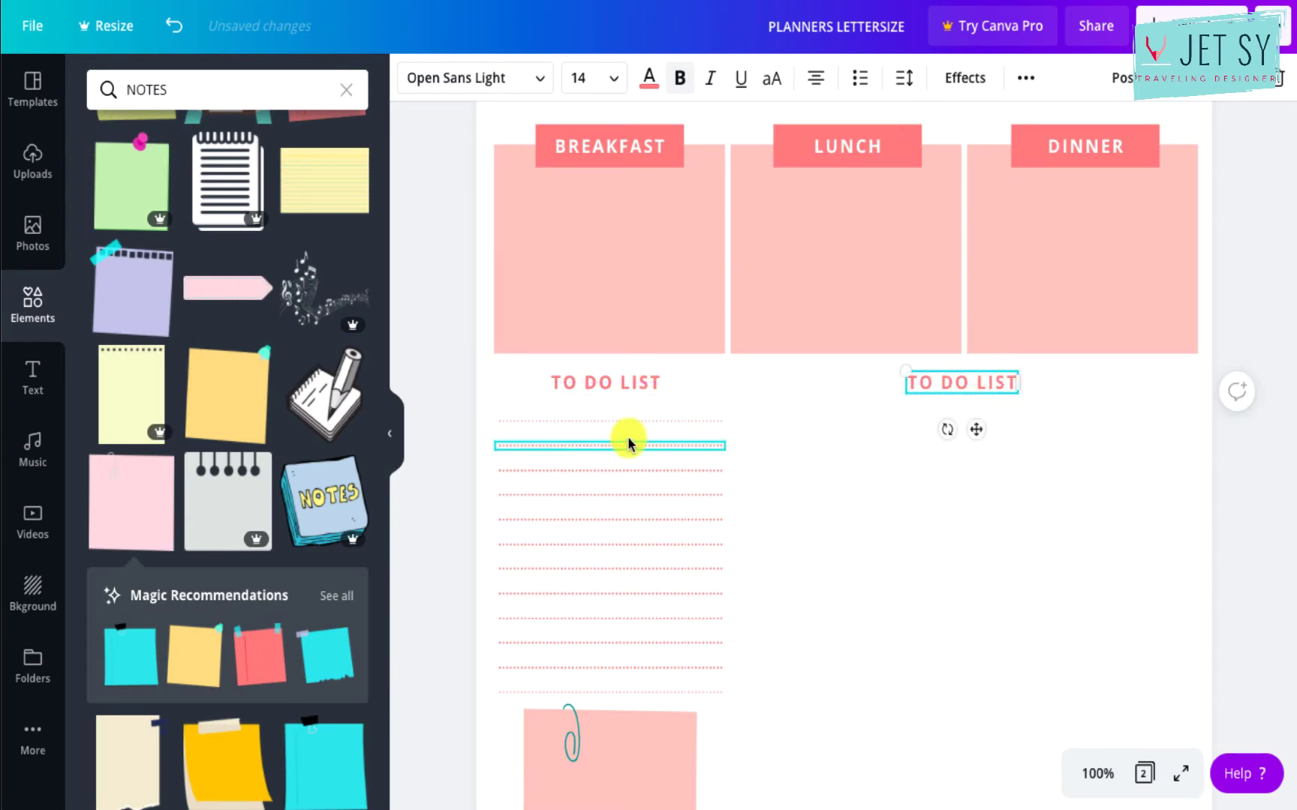
{"action": "left_click", "coordinate": [668, 314]}
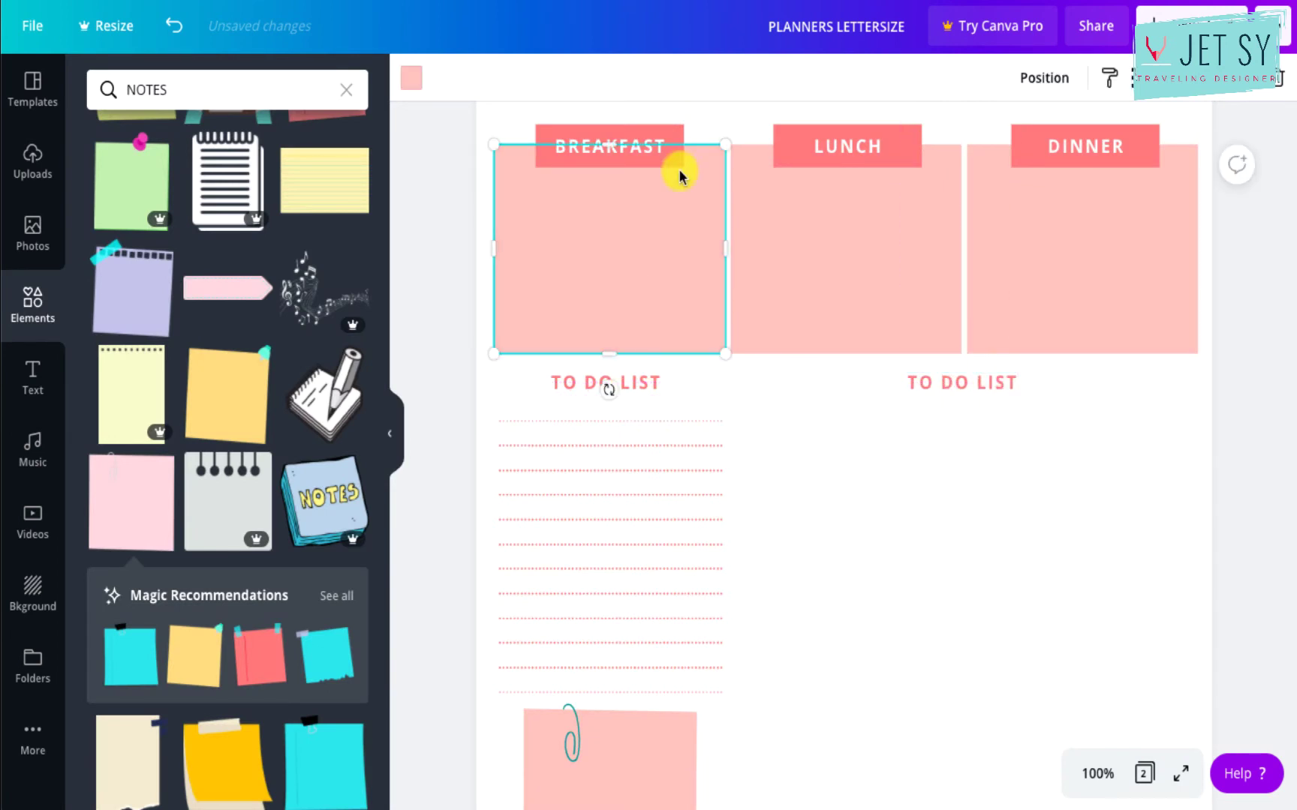
{"action": "left_click", "coordinate": [670, 135]}
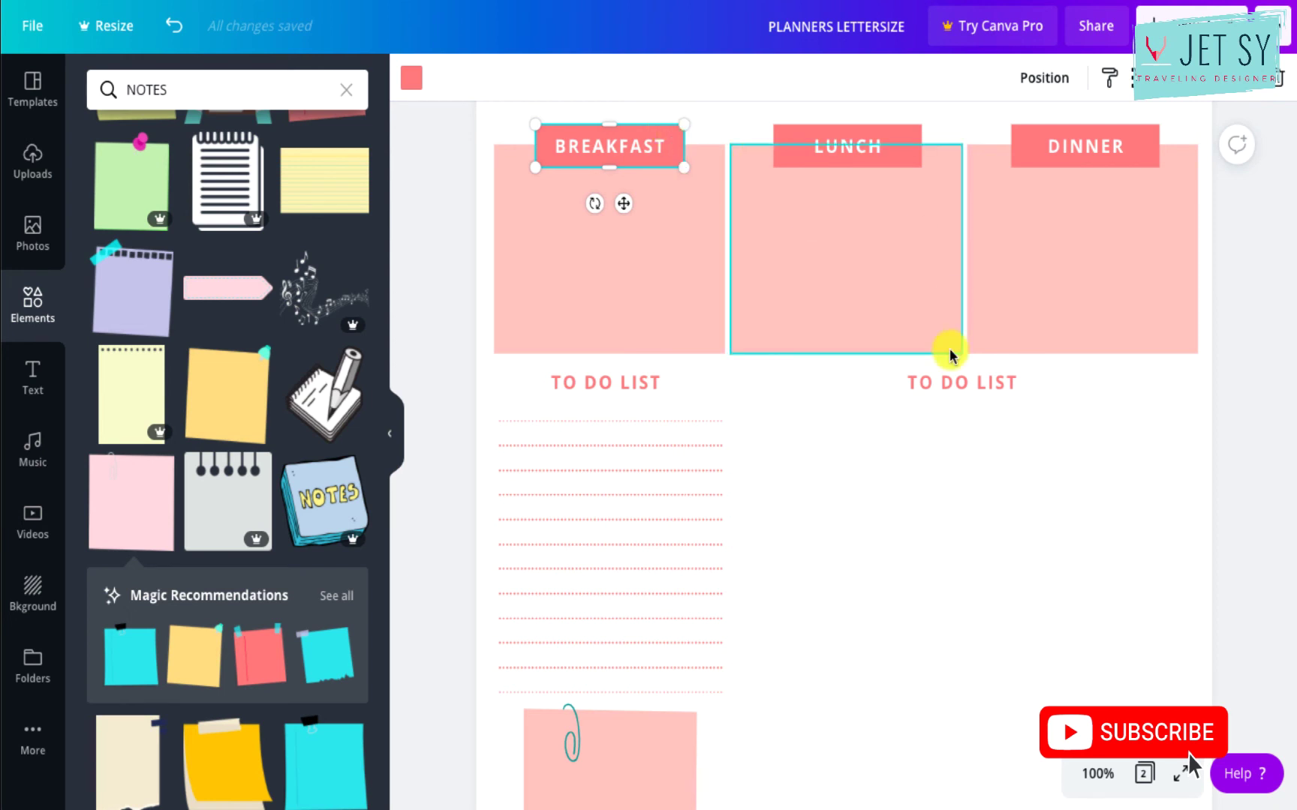
Copy the BREAKFAST box below the second heading and reshape it into a thin bar as wide as LUNCH and DINNER together.
{"action": "left_click", "coordinate": [709, 298]}
{"action": "left_click_drag", "start_coordinate": [652, 301], "coordinate": [893, 564]}
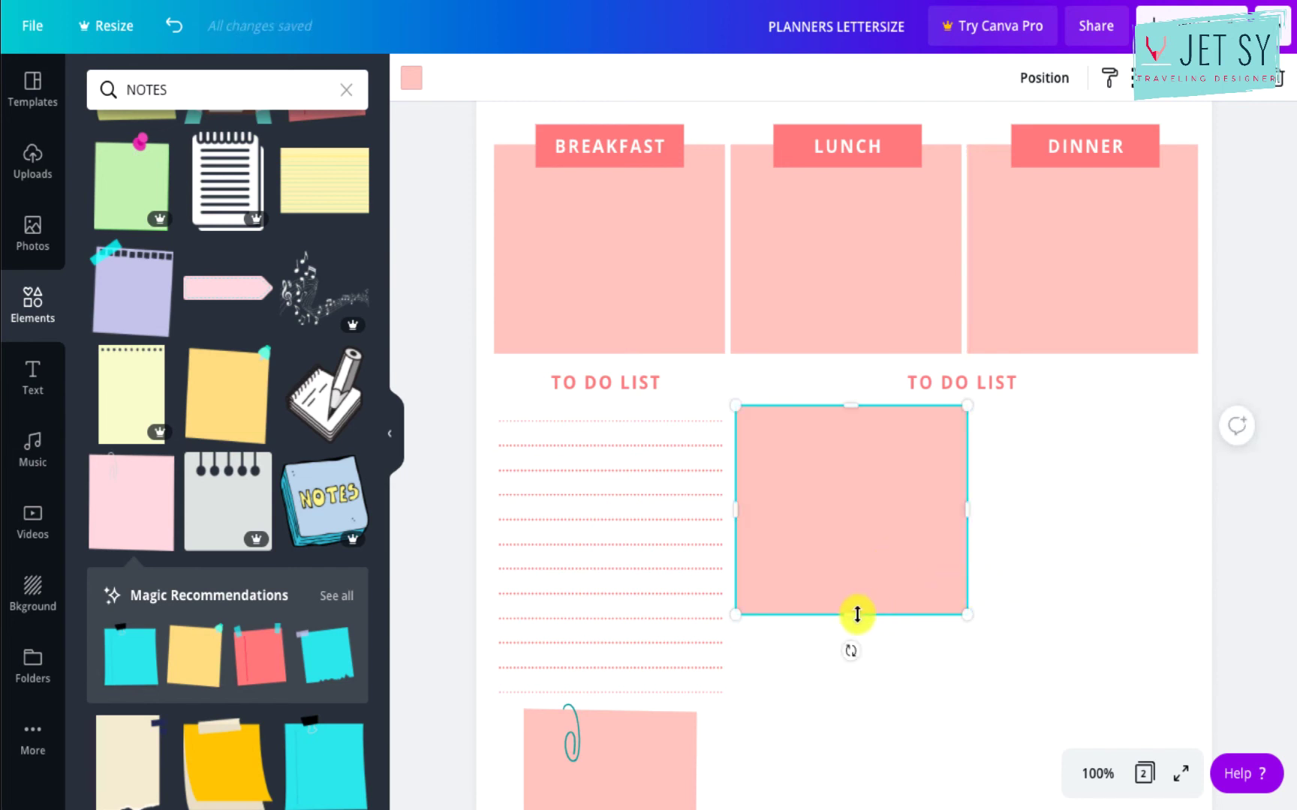
{"action": "left_click_drag", "start_coordinate": [857, 615], "coordinate": [834, 446]}
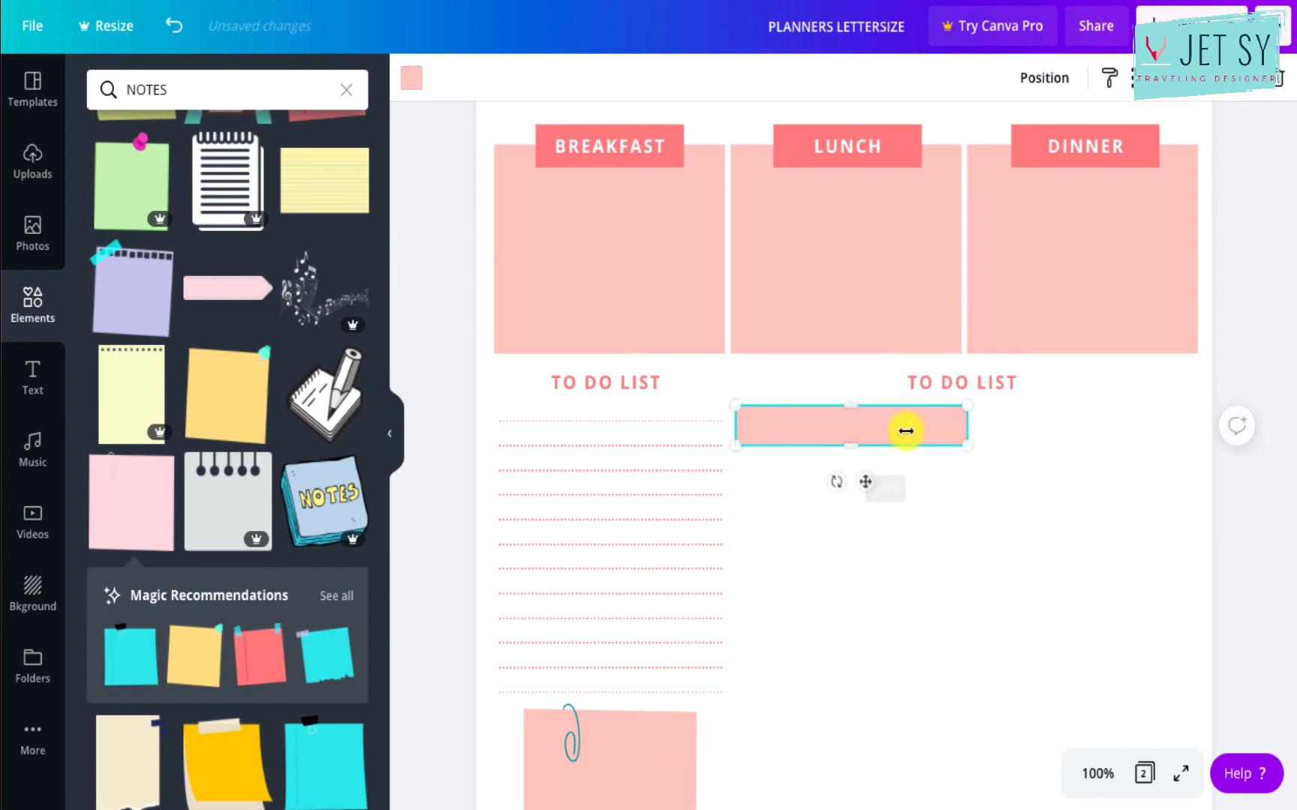
{"action": "left_click_drag", "start_coordinate": [967, 427], "coordinate": [1192, 424]}
Replace the text of the heading above the thin bar with REMEMBER.
{"action": "double_click", "coordinate": [978, 371]}
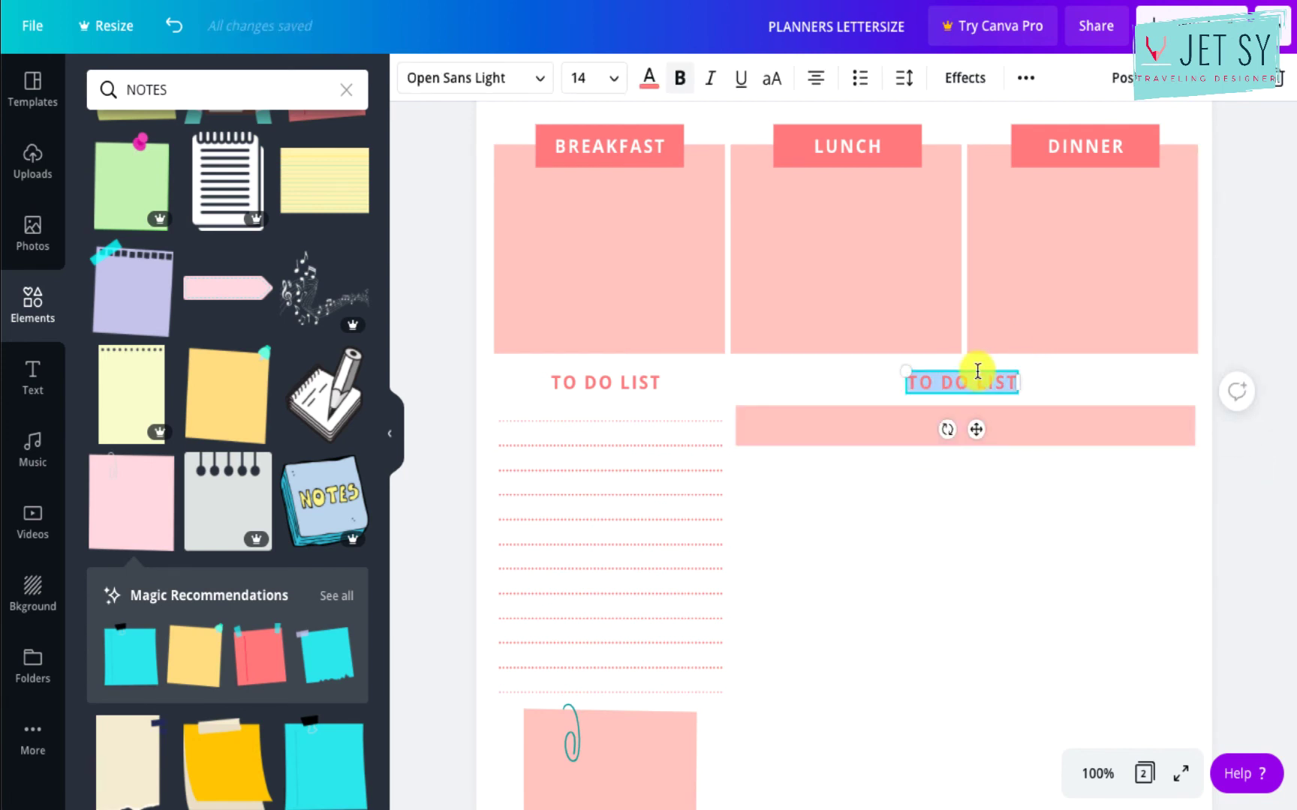
{"action": "type", "text": "REMI"}
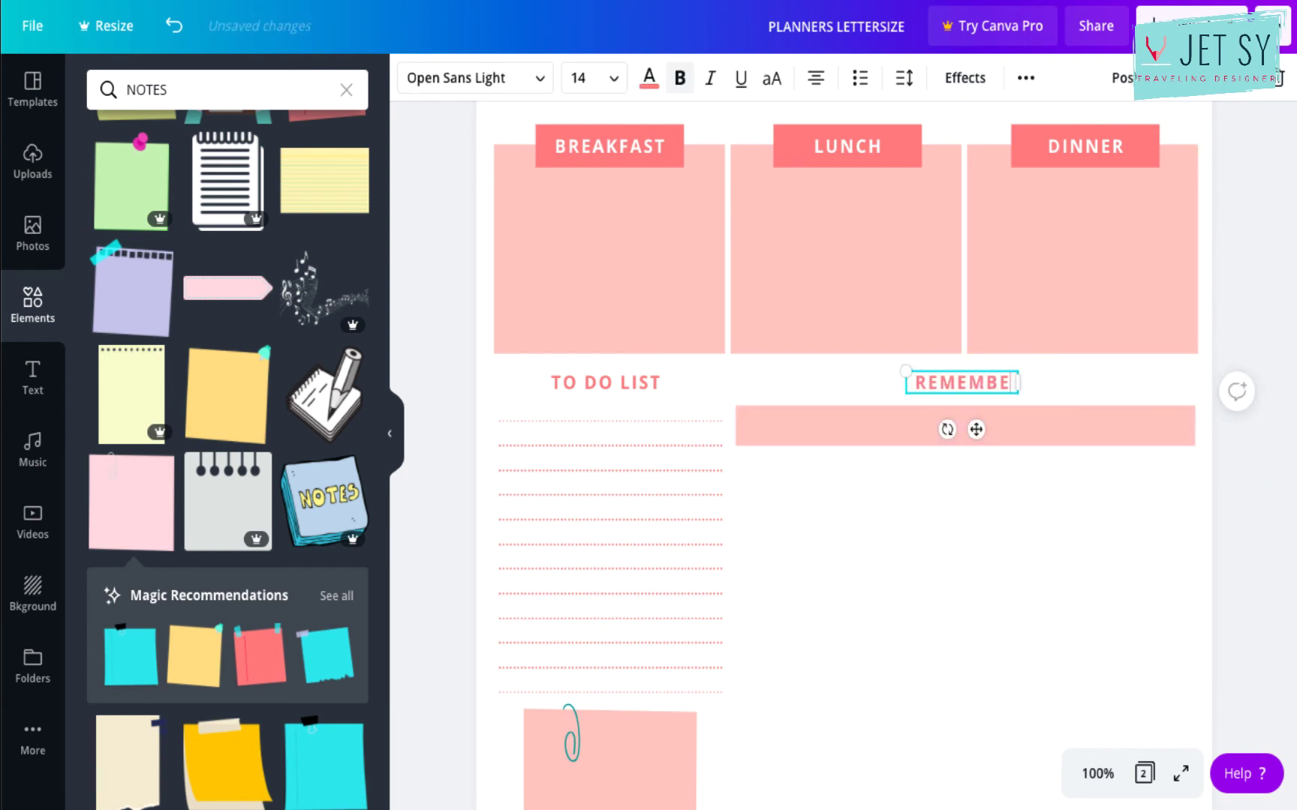
{"action": "left_click", "coordinate": [886, 541]}
Duplicate the thin bar downward three times to make four stacked bars below REMEMBER.
{"action": "left_click", "coordinate": [790, 429]}
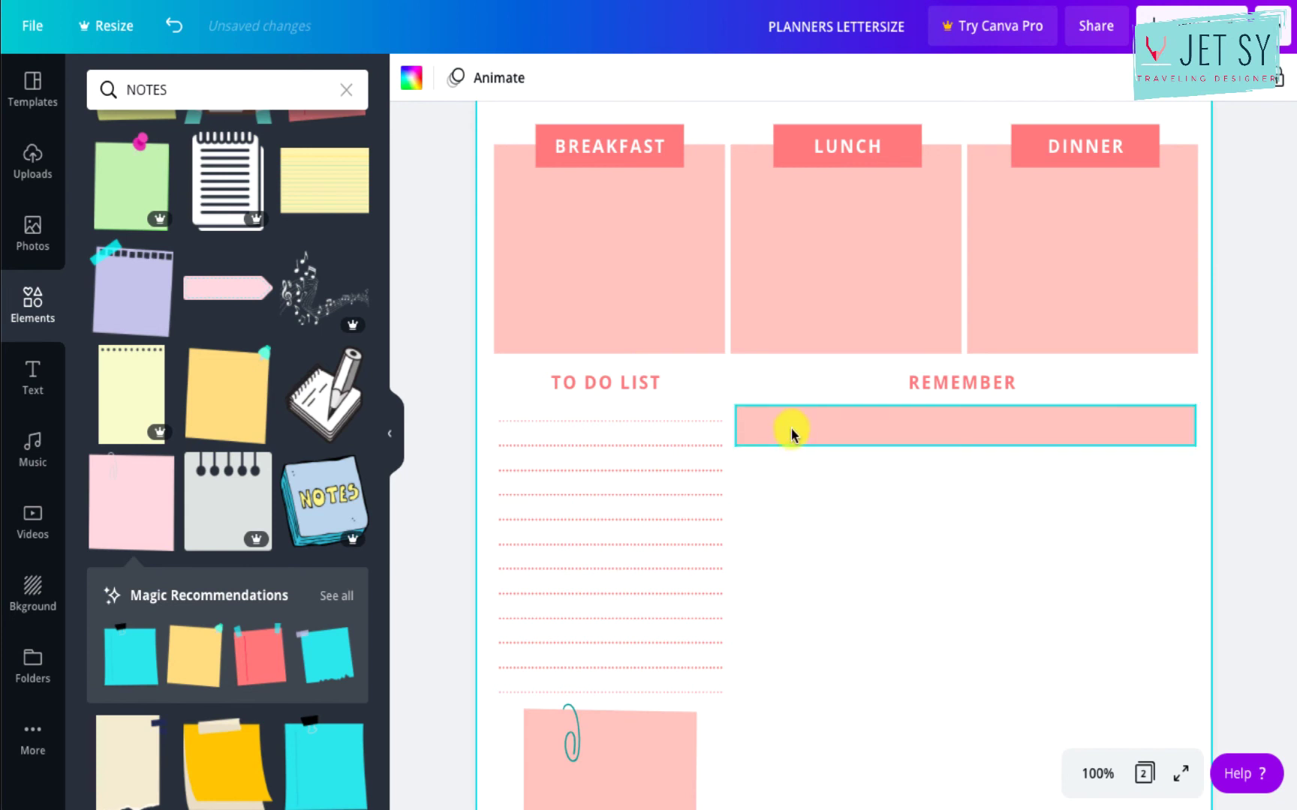
{"action": "left_click_drag", "start_coordinate": [790, 428], "coordinate": [791, 483]}
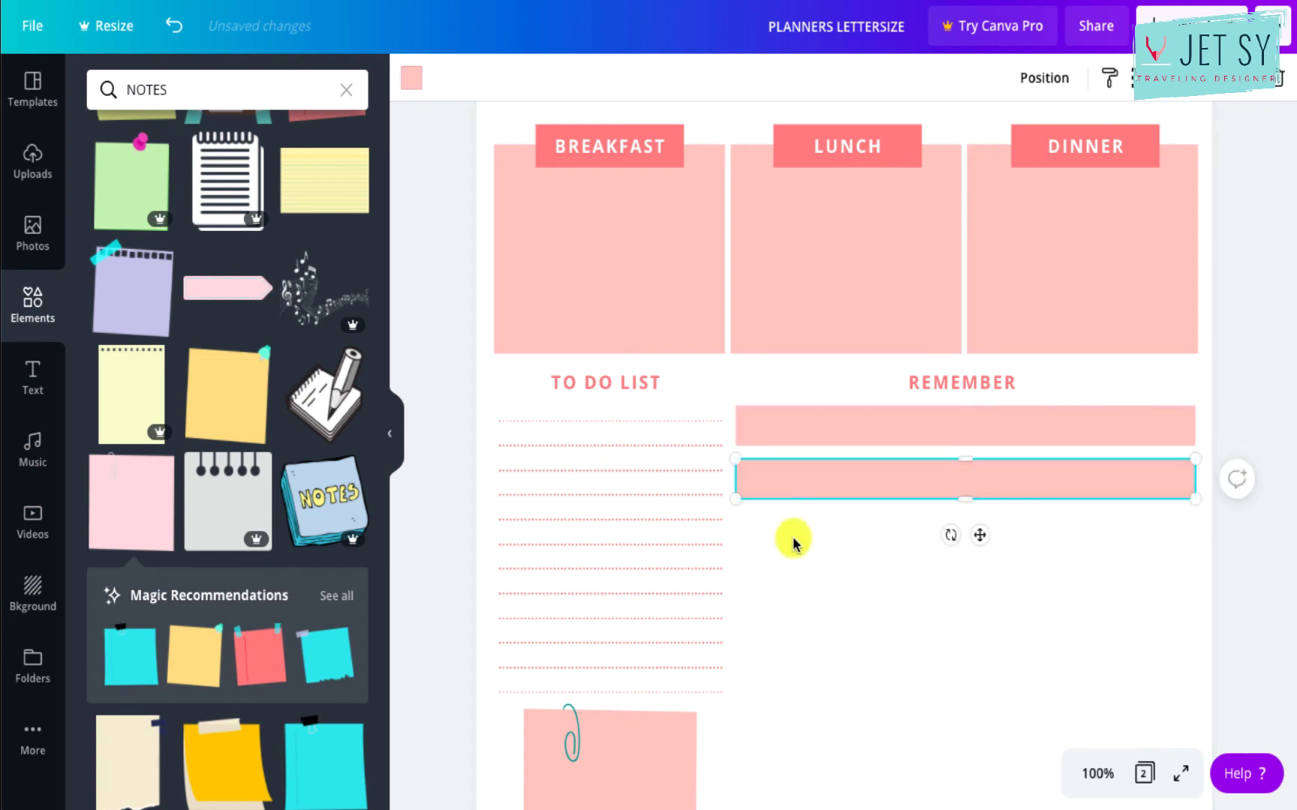
{"action": "key", "text": "ctrl+d"}
{"action": "left_click_drag", "start_coordinate": [790, 553], "coordinate": [789, 542]}
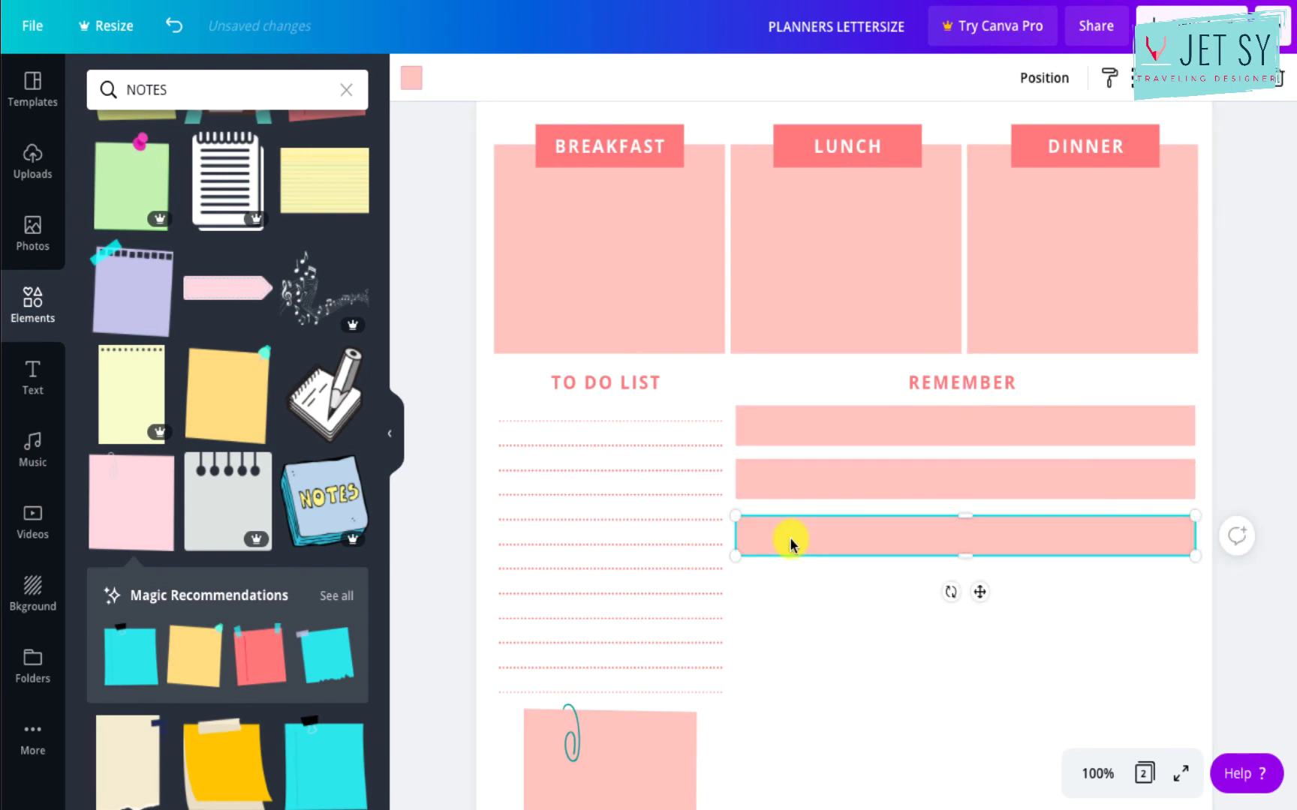
{"action": "key", "text": "ctrl+d"}
{"action": "left_click_drag", "start_coordinate": [790, 606], "coordinate": [790, 600]}
Place a copy of the REMEMBER heading below the lowest bar, aligned with its left edge, and change the text to GOALS.
{"action": "scroll", "coordinate": [813, 673], "scroll_direction": "down", "scroll_amount": 2}
{"action": "key", "text": "ctrl+v"}
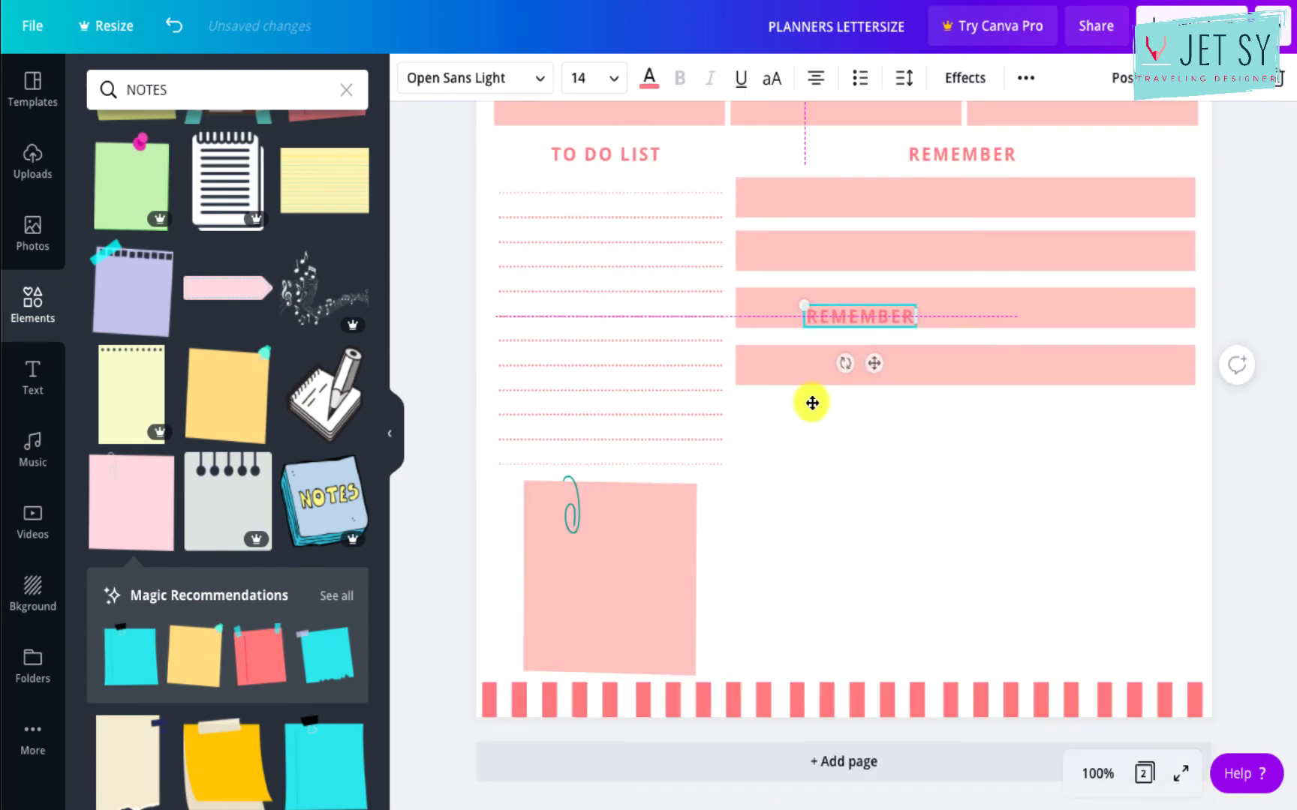
{"action": "left_click_drag", "start_coordinate": [860, 313], "coordinate": [807, 409]}
{"action": "type", "text": "GOALS"}
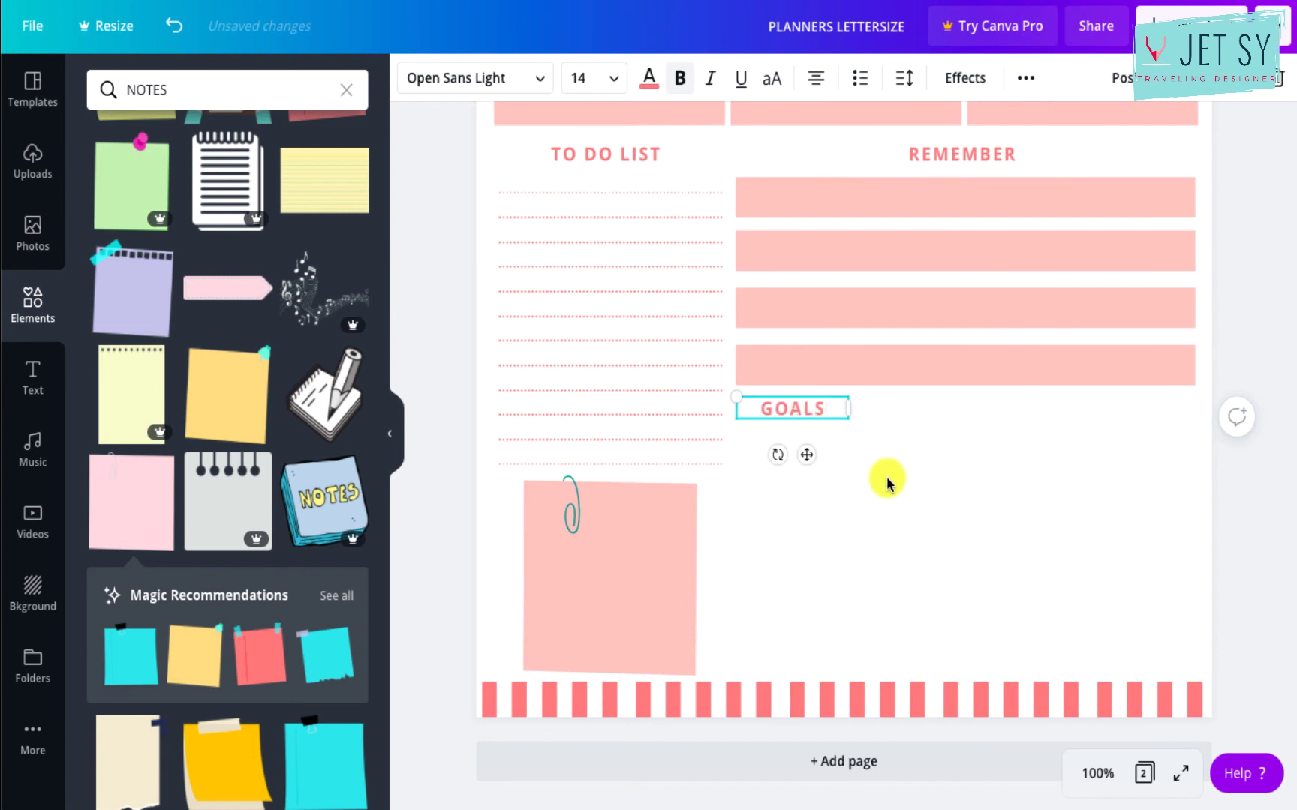
{"action": "left_click", "coordinate": [819, 501]}
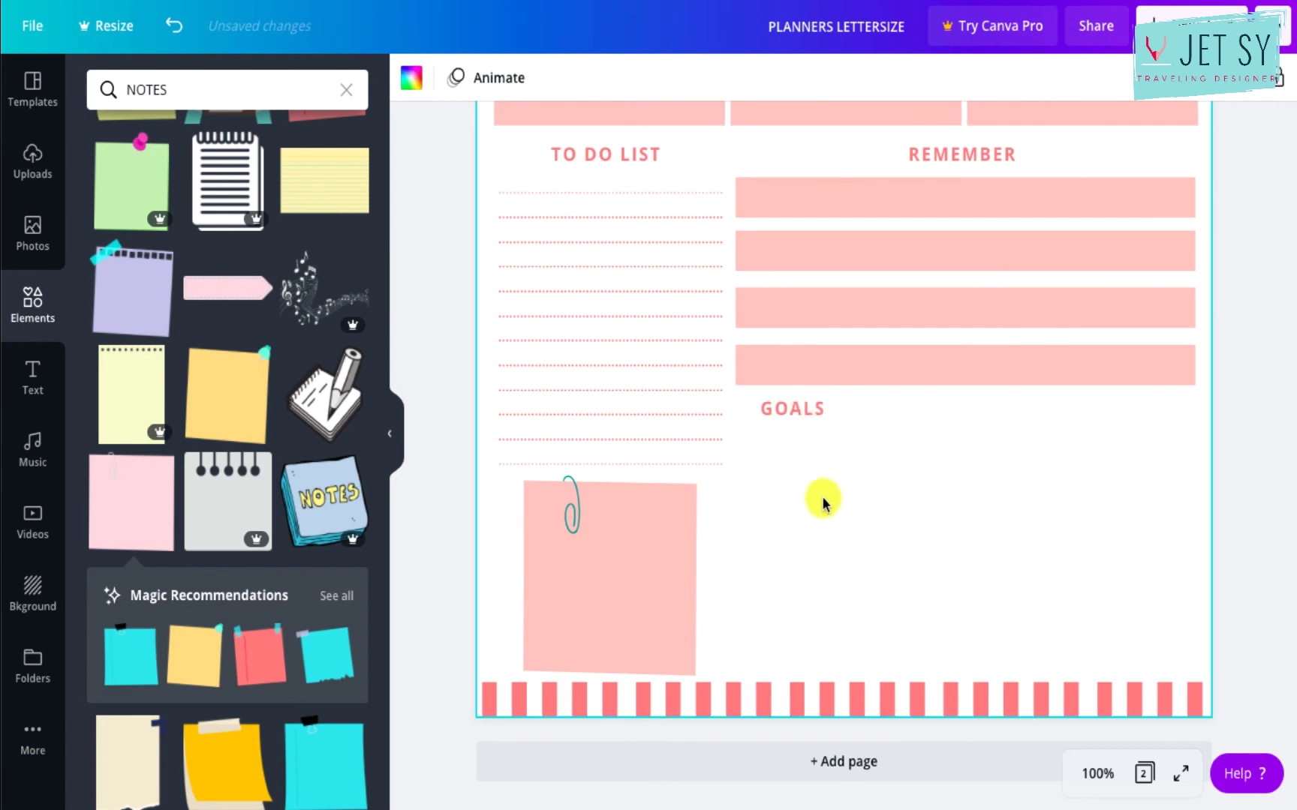
{"action": "scroll", "coordinate": [306, 559], "scroll_direction": "down", "scroll_amount": 1}
{"action": "scroll", "coordinate": [306, 559], "scroll_direction": "down", "scroll_amount": 6}
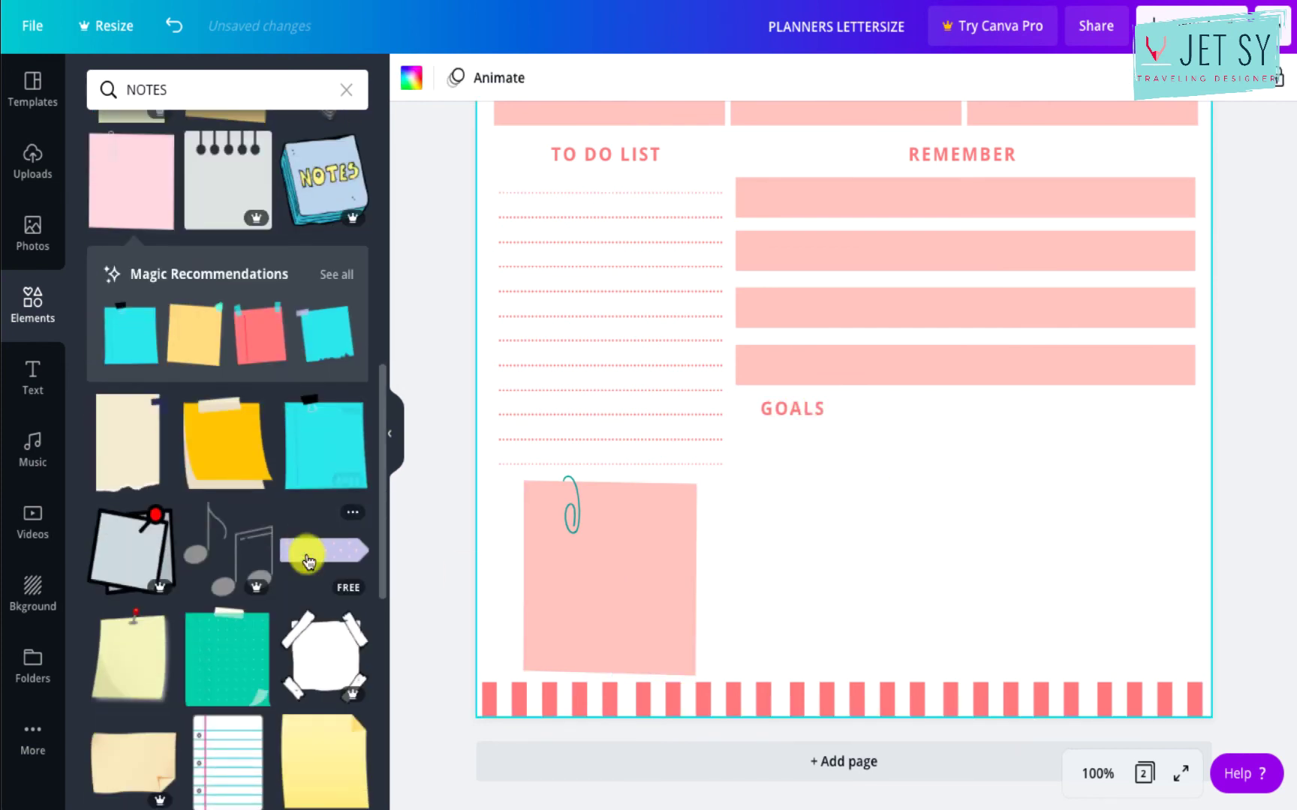
{"action": "scroll", "coordinate": [304, 551], "scroll_direction": "down", "scroll_amount": 1}
{"action": "scroll", "coordinate": [304, 552], "scroll_direction": "down", "scroll_amount": 3}
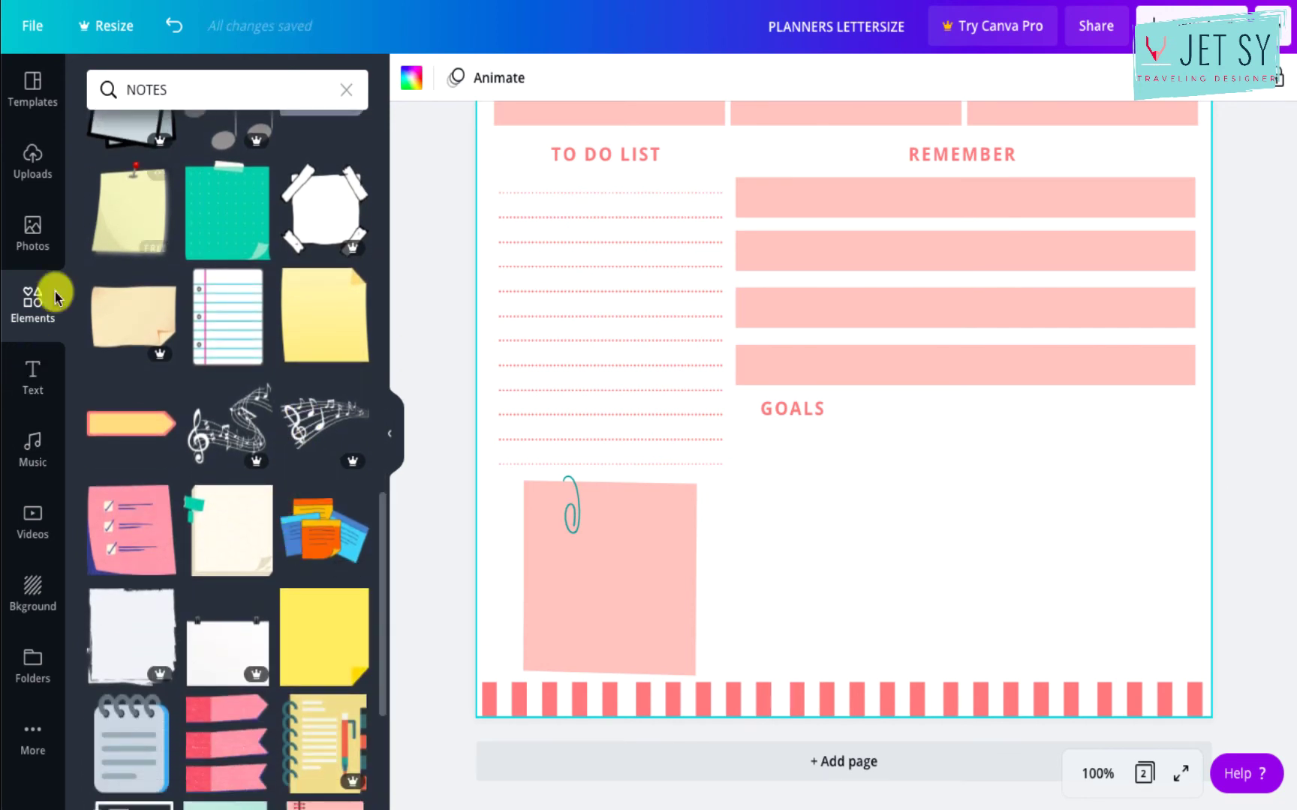
Show all Shapes elements, try and delete the rounded square, and add the rough-edged square with an outline instead.
{"action": "left_click", "coordinate": [349, 91]}
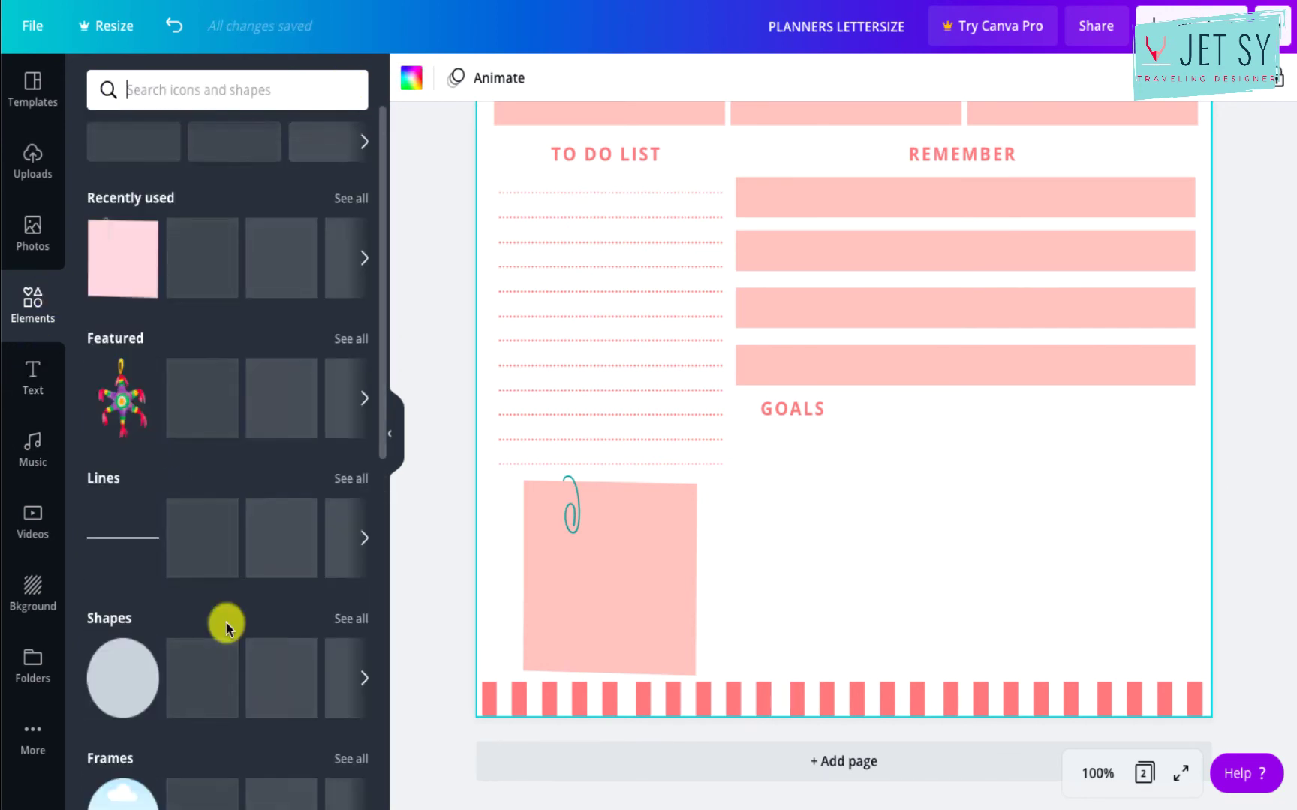
{"action": "scroll", "coordinate": [229, 607], "scroll_direction": "down", "scroll_amount": 2}
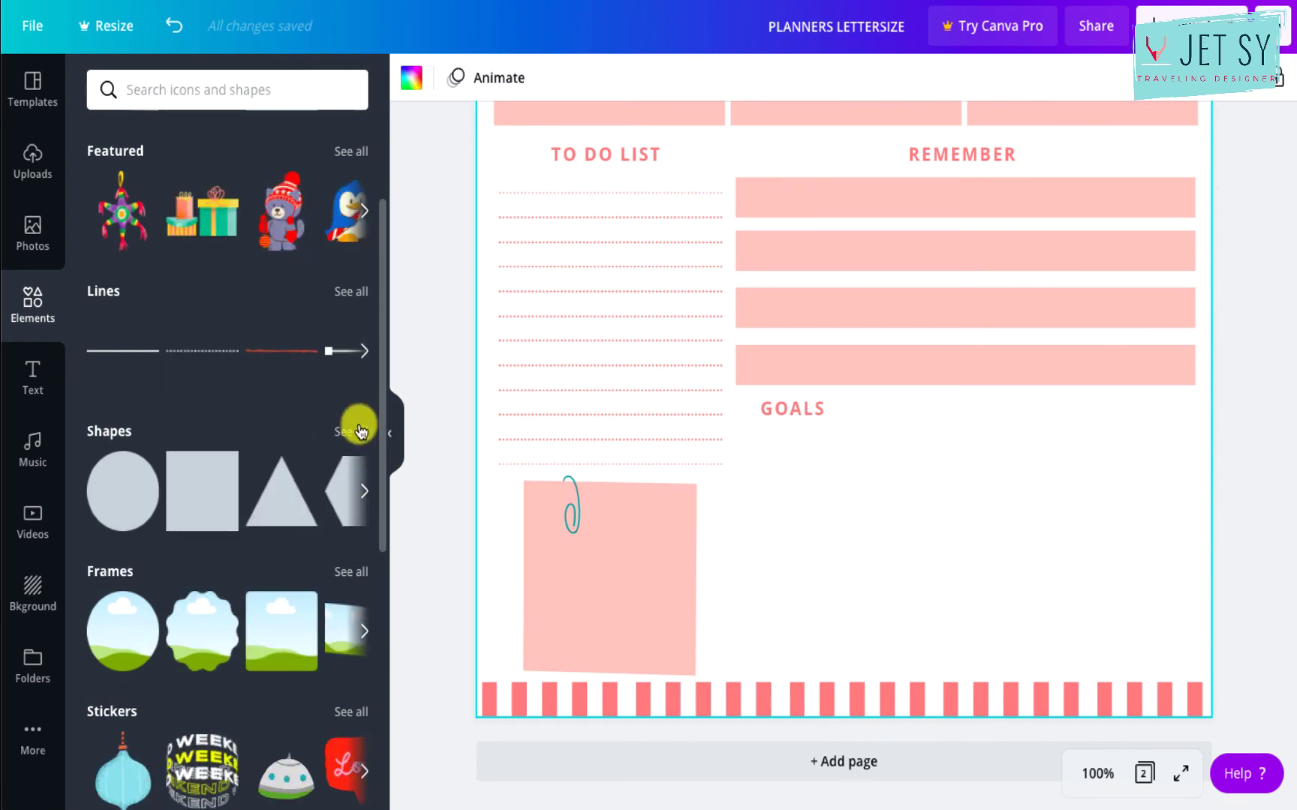
{"action": "left_click", "coordinate": [358, 433]}
{"action": "scroll", "coordinate": [324, 644], "scroll_direction": "down", "scroll_amount": 3}
{"action": "scroll", "coordinate": [323, 647], "scroll_direction": "down", "scroll_amount": 5}
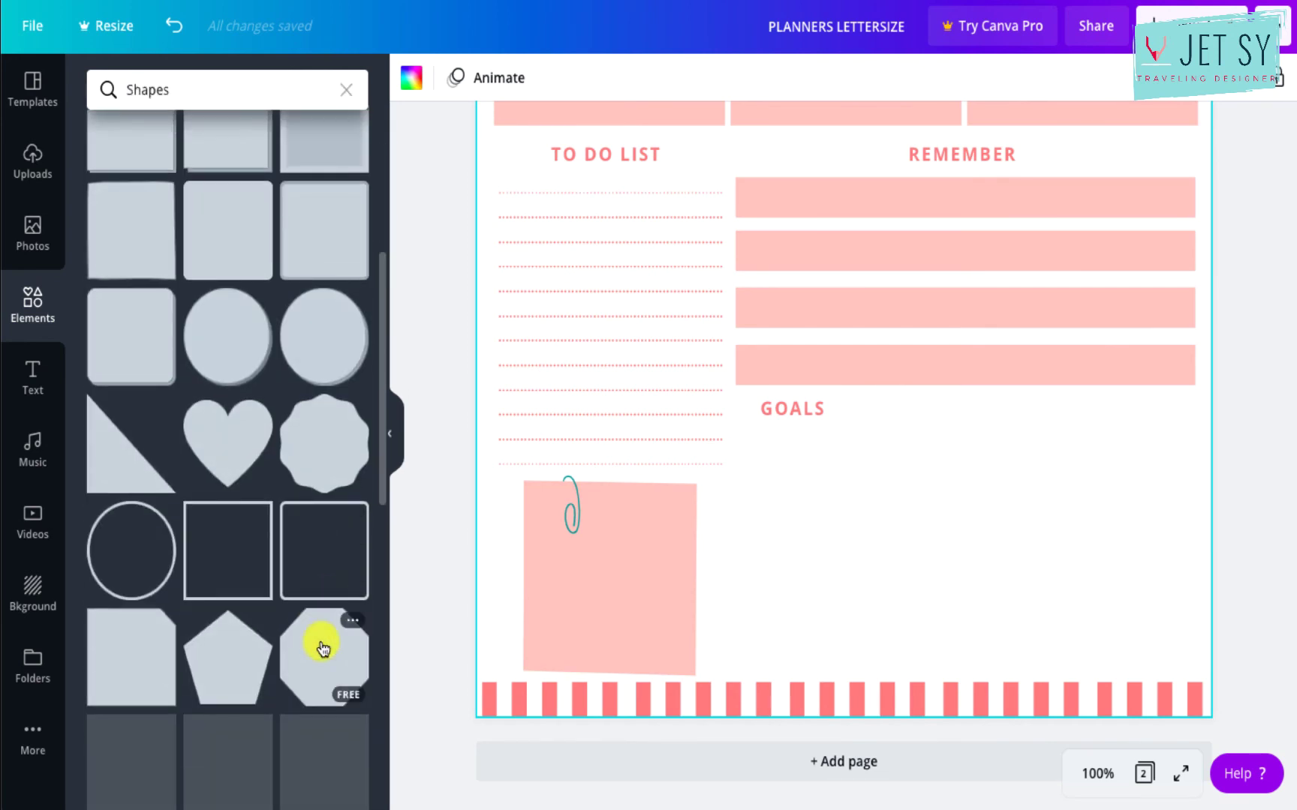
{"action": "scroll", "coordinate": [323, 646], "scroll_direction": "up", "scroll_amount": 9}
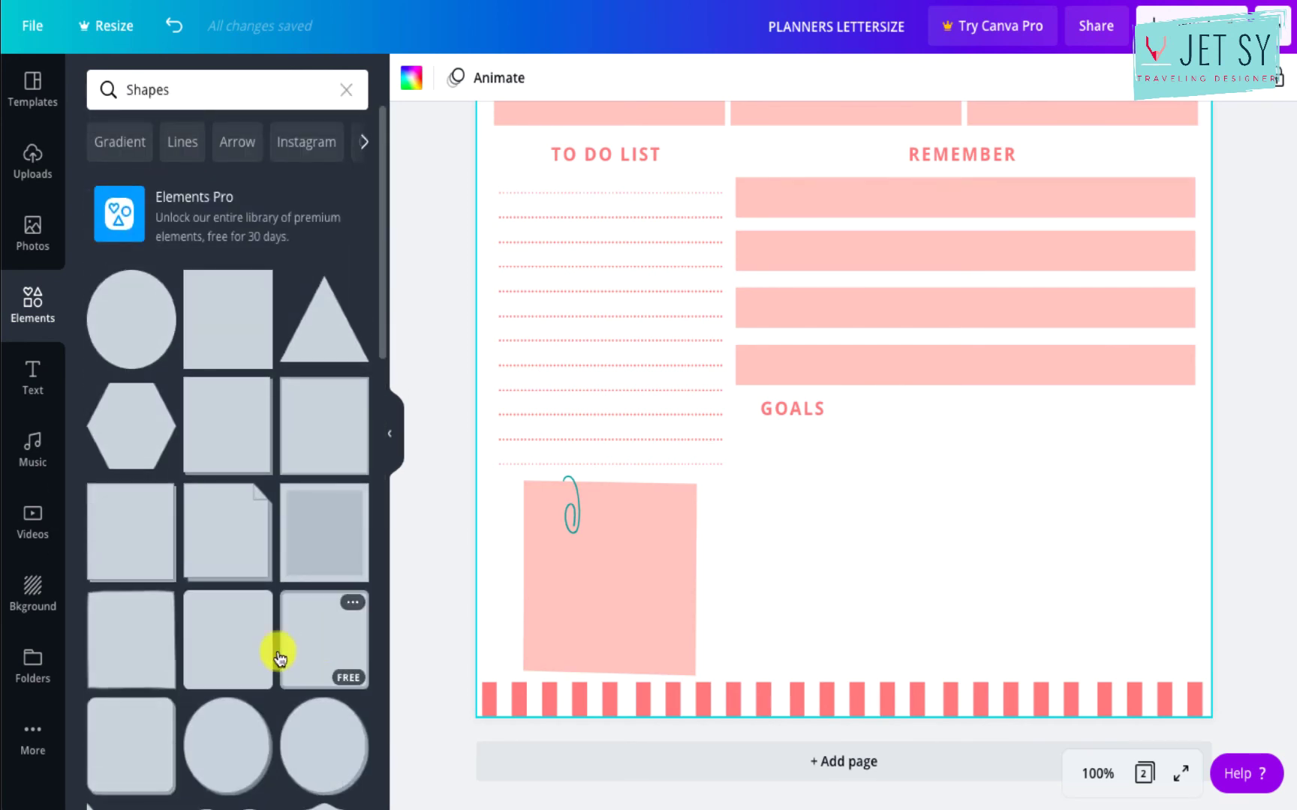
{"action": "left_click", "coordinate": [228, 652]}
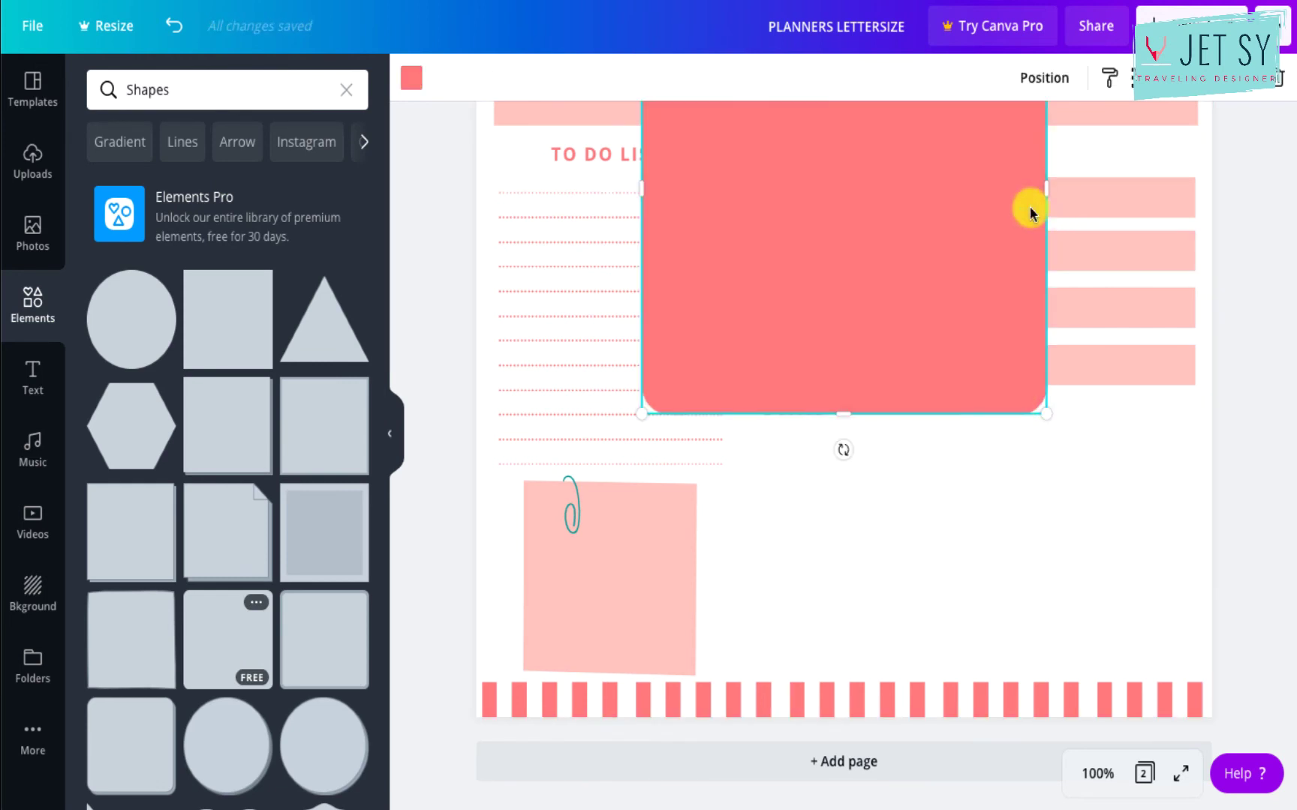
{"action": "key", "text": "Delete"}
{"action": "left_click", "coordinate": [145, 624]}
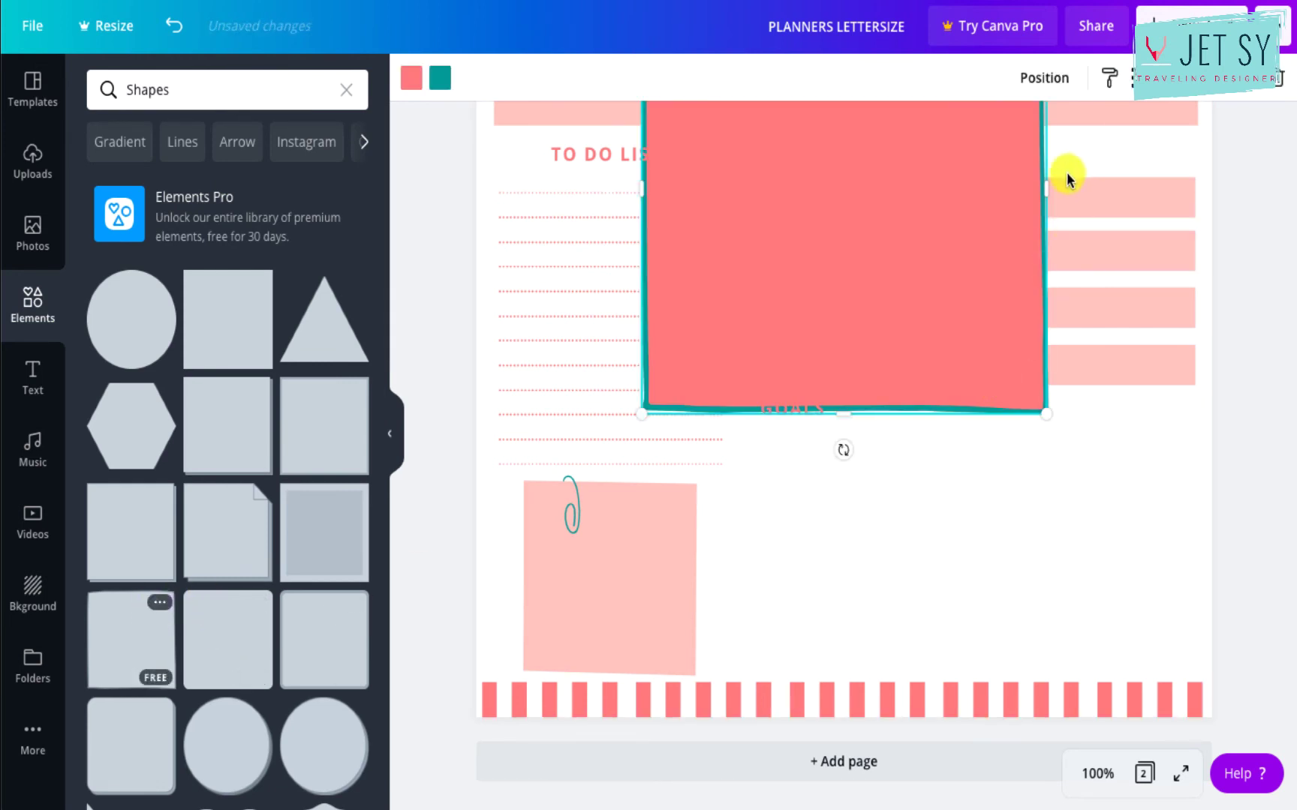
Resize the rough-edged square into an upright box below GOALS, ending just above the striped border.
{"action": "left_click_drag", "start_coordinate": [1043, 185], "coordinate": [834, 651]}
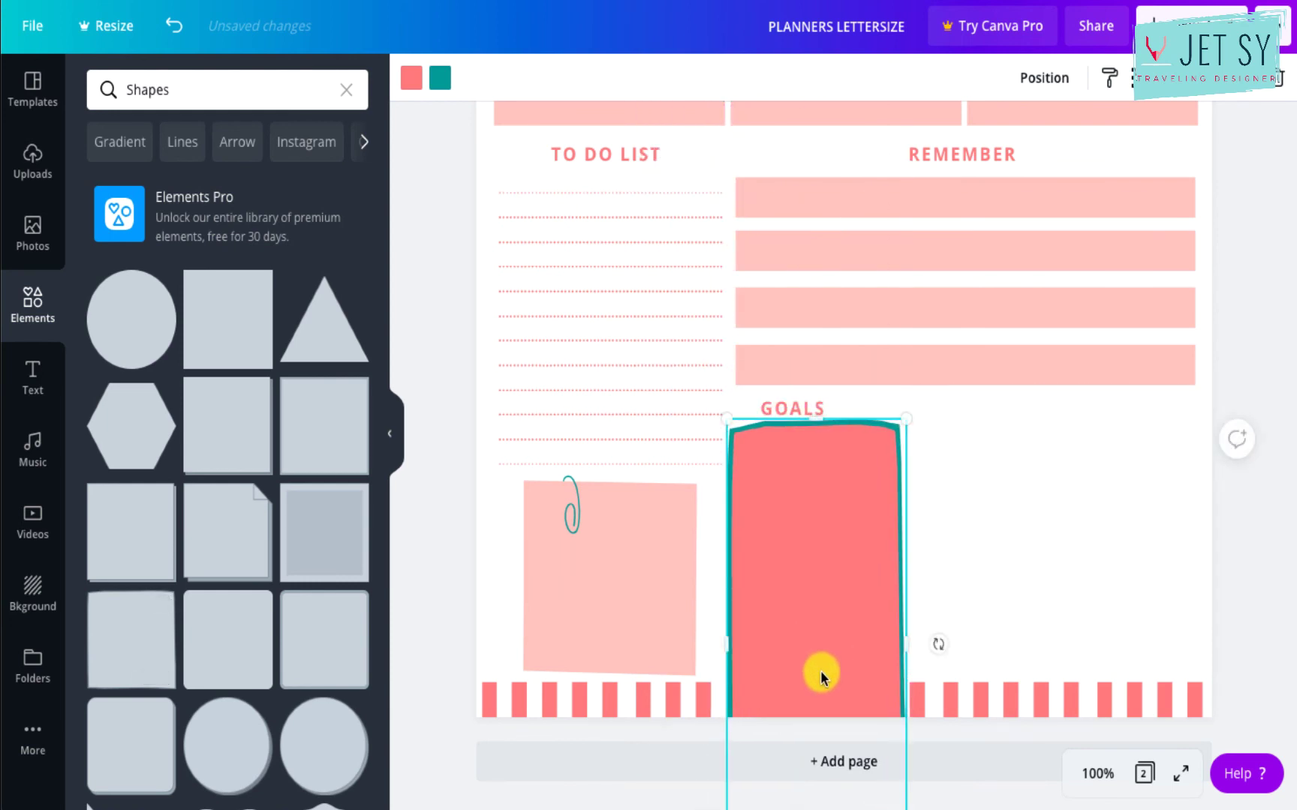
{"action": "scroll", "coordinate": [821, 674], "scroll_direction": "down", "scroll_amount": 2}
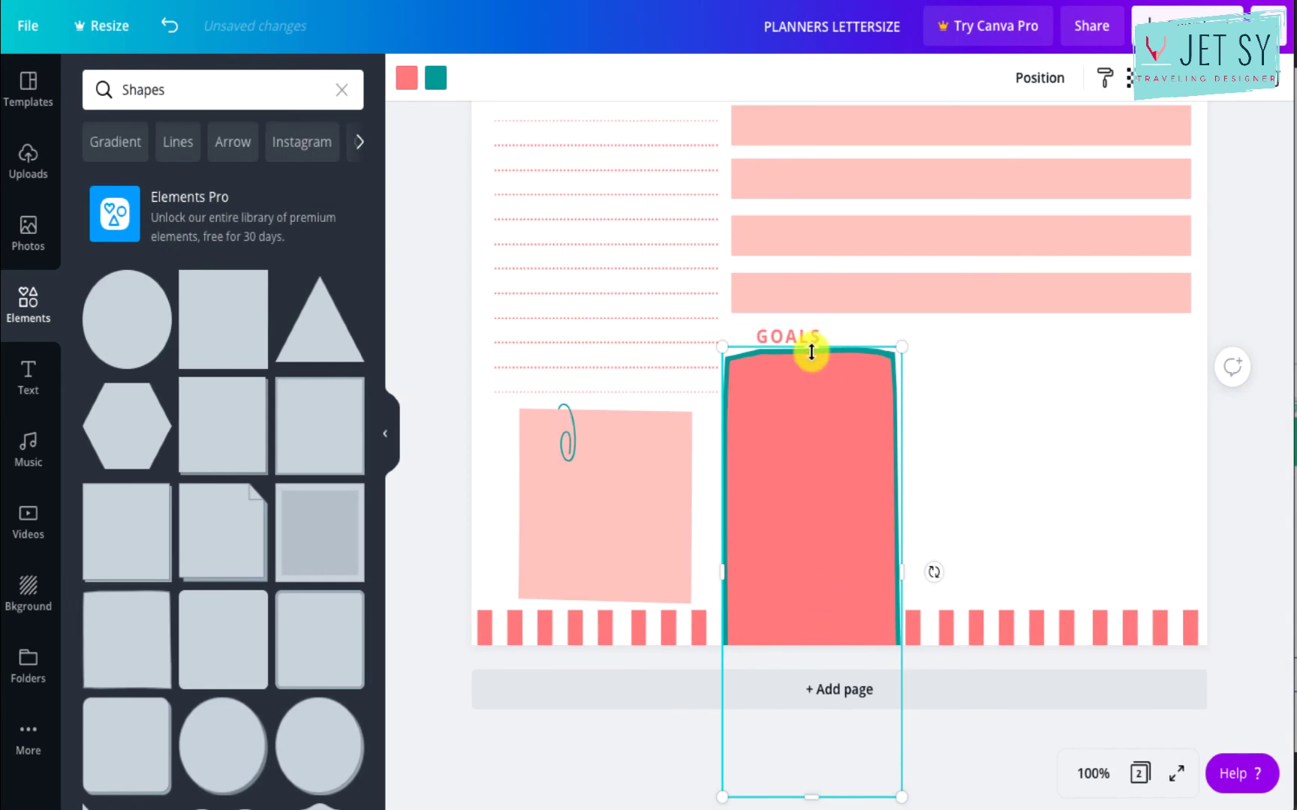
{"action": "left_click_drag", "start_coordinate": [811, 352], "coordinate": [811, 442]}
{"action": "scroll", "coordinate": [790, 391], "scroll_direction": "up", "scroll_amount": 1}
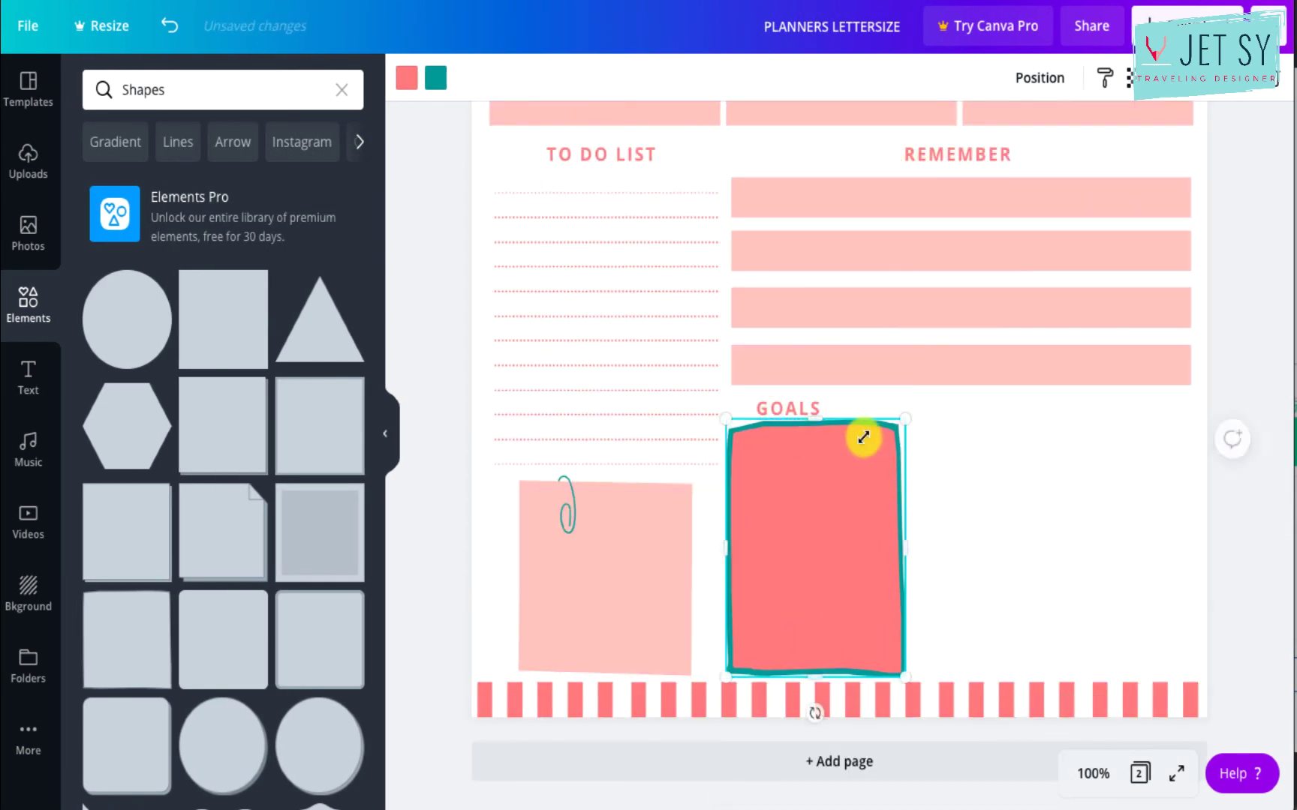
Recolor the GOALS box's outline pale mint and its fill light coral.
{"action": "left_click", "coordinate": [449, 72]}
{"action": "left_click", "coordinate": [199, 282]}
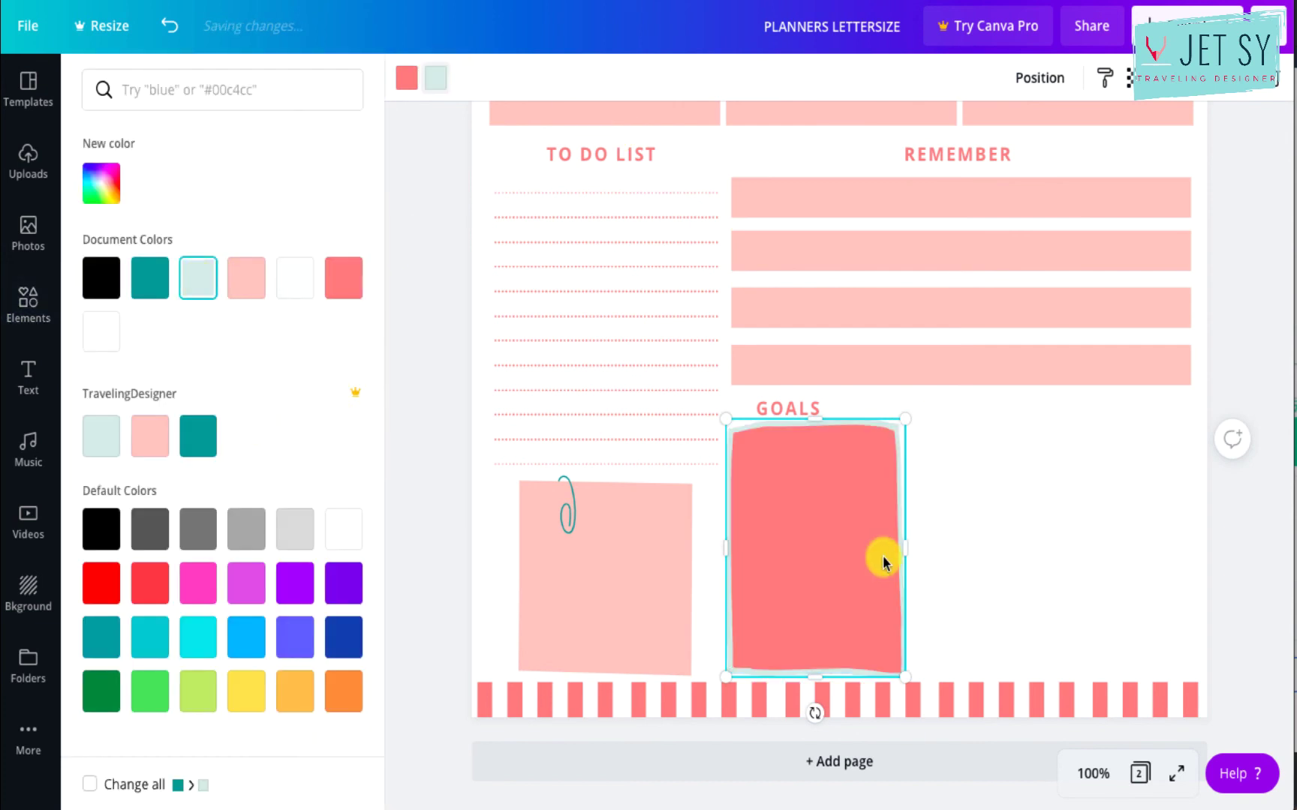
{"action": "left_click", "coordinate": [408, 79]}
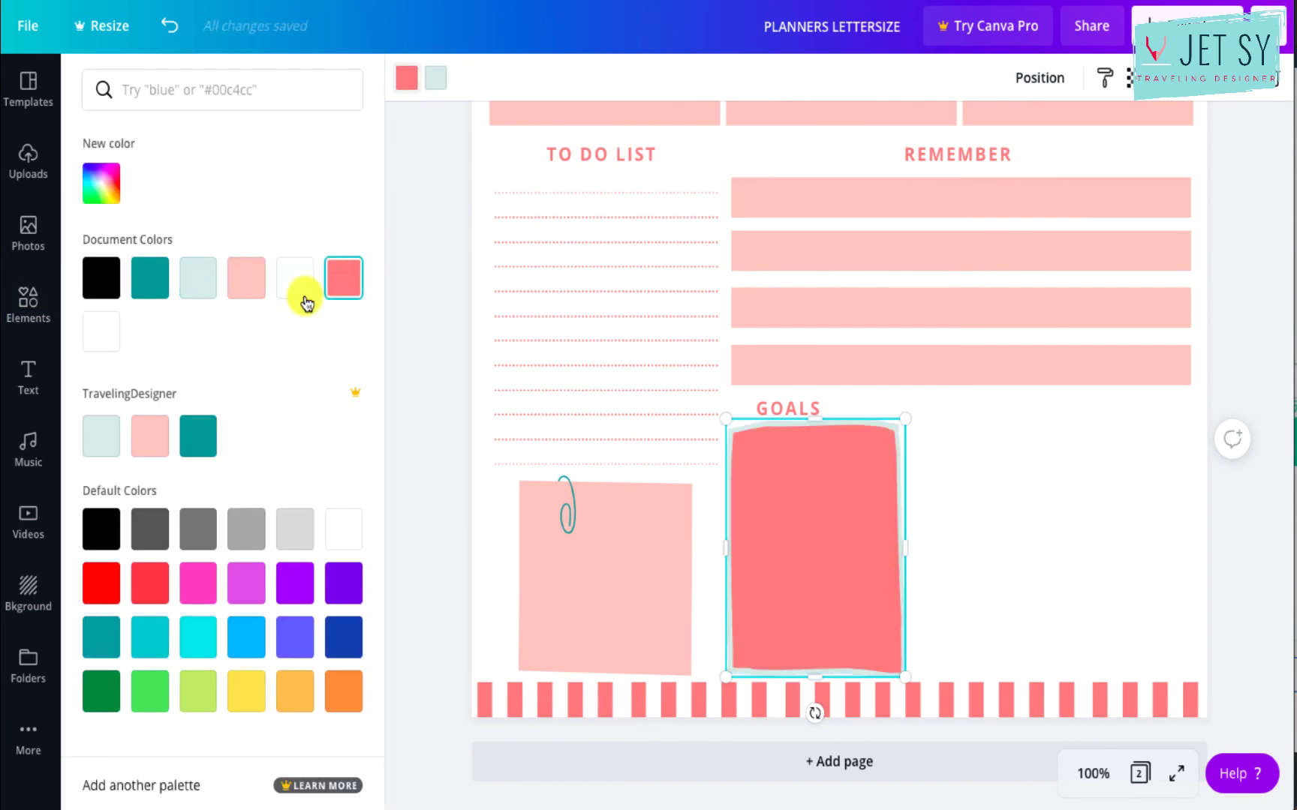
{"action": "left_click", "coordinate": [248, 297]}
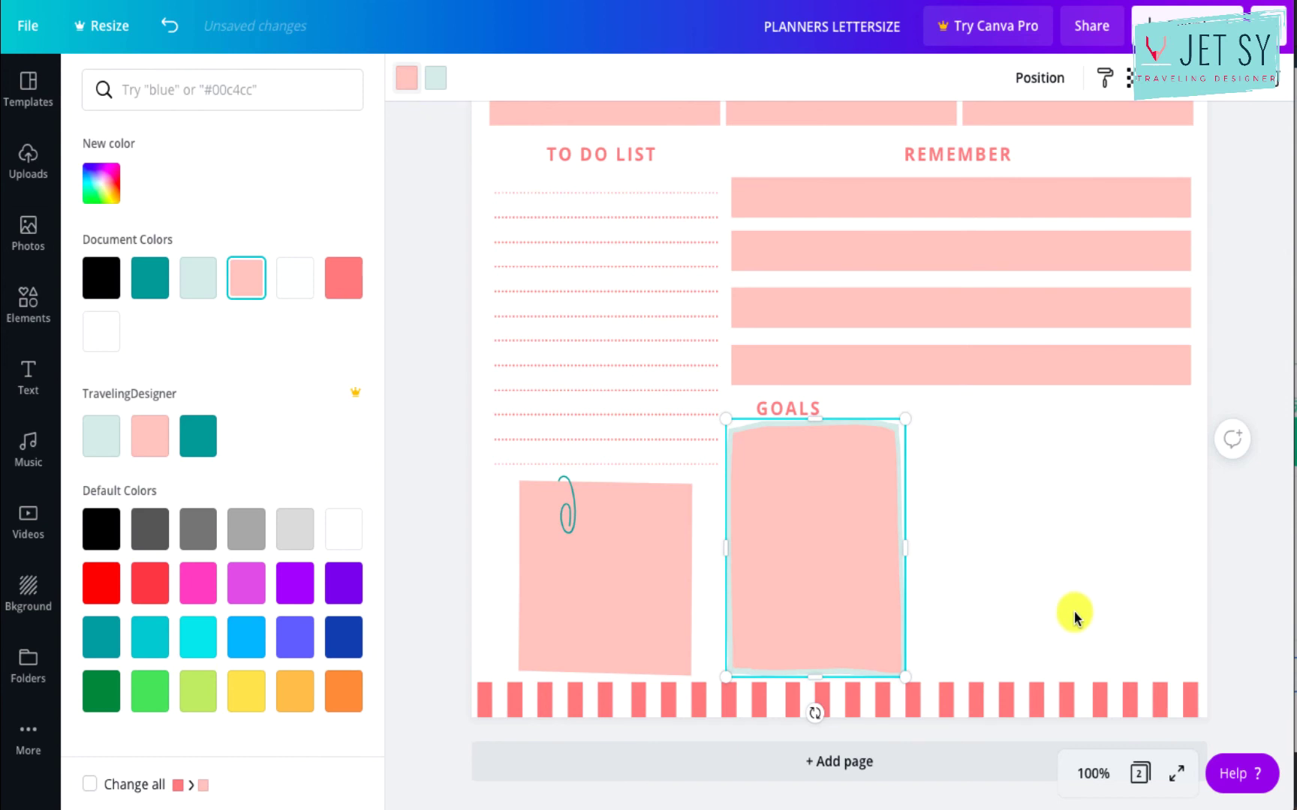
Recolor the GOALS box's fill pale mint and its outline light coral.
{"action": "left_click", "coordinate": [198, 280]}
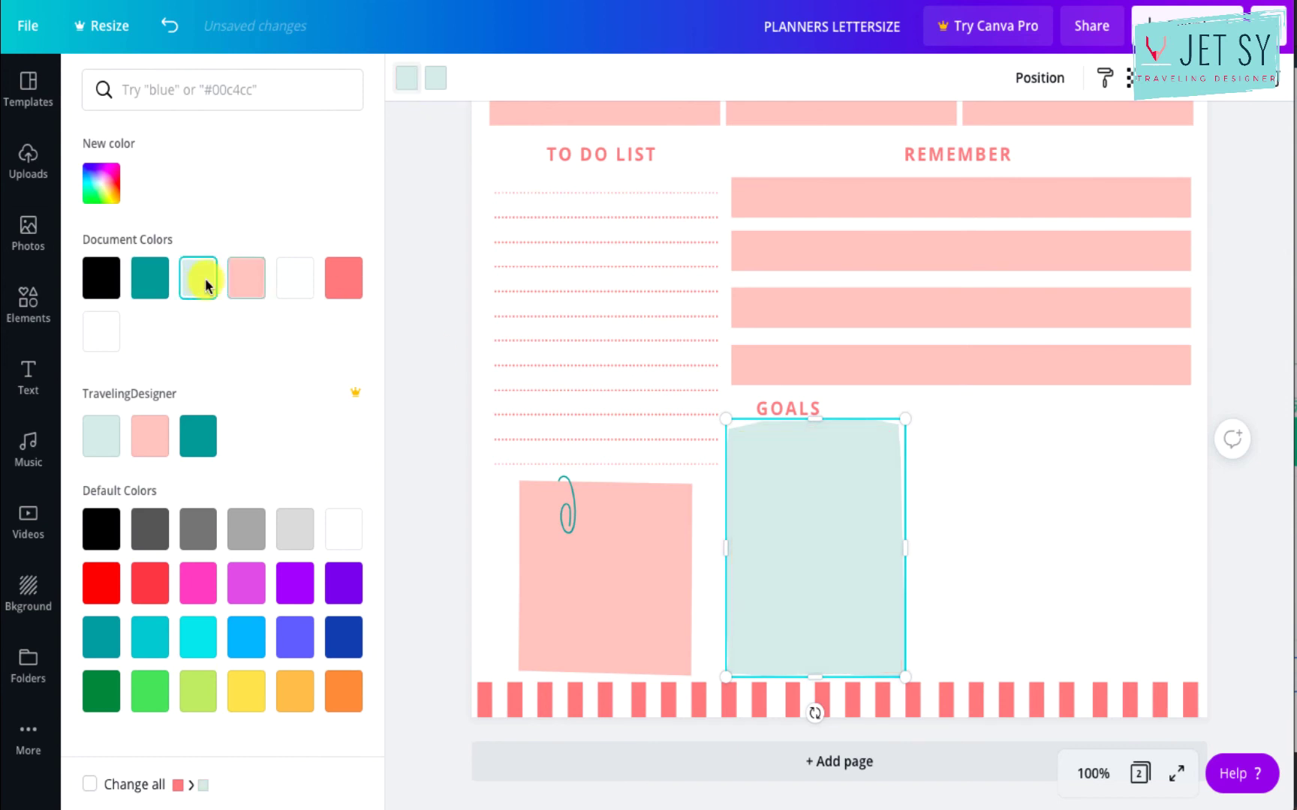
{"action": "left_click", "coordinate": [434, 78]}
{"action": "left_click", "coordinate": [248, 278]}
{"action": "key", "text": "Escape"}
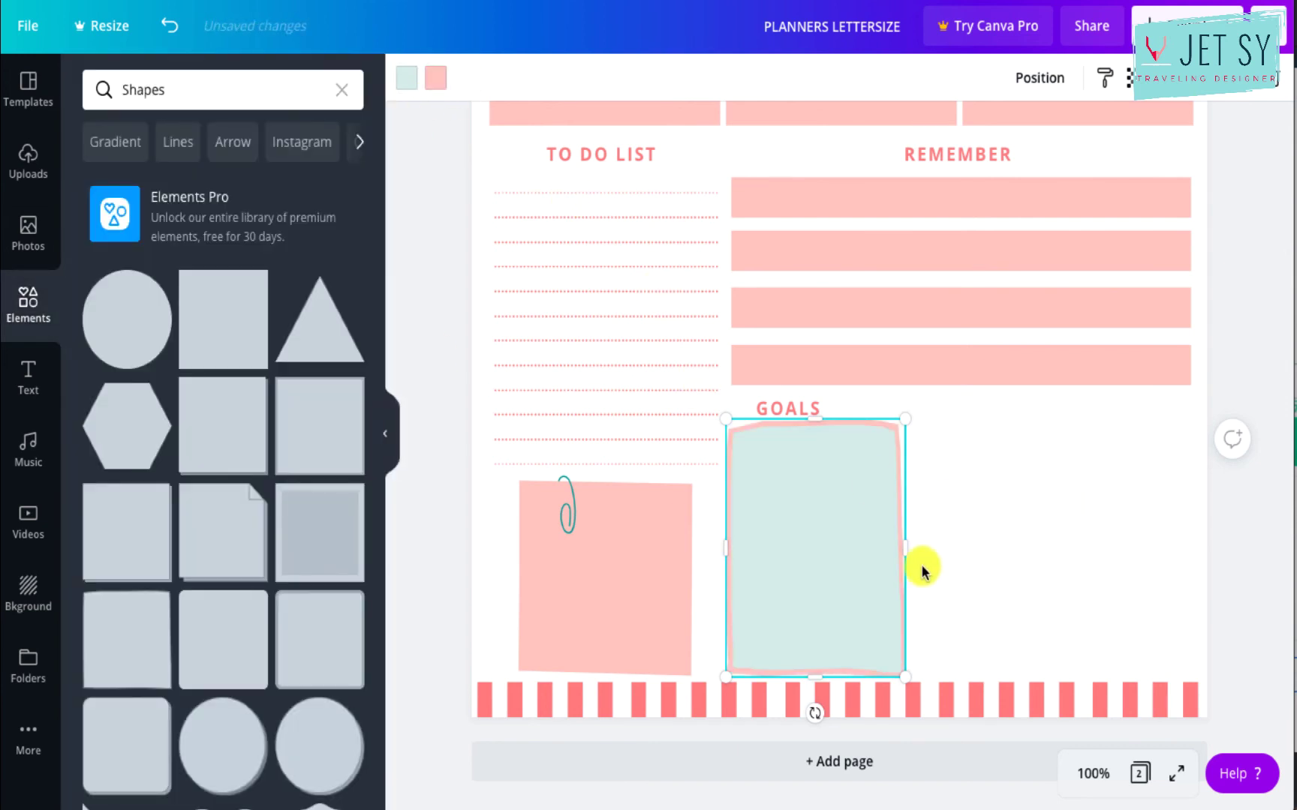
{"action": "left_click", "coordinate": [943, 564]}
Move the GOALS heading inside the box's upper right corner and extend the box's top edge to just below the lowest REMEMBER bar.
{"action": "left_click_drag", "start_coordinate": [811, 405], "coordinate": [874, 447]}
{"action": "left_click", "coordinate": [811, 424]}
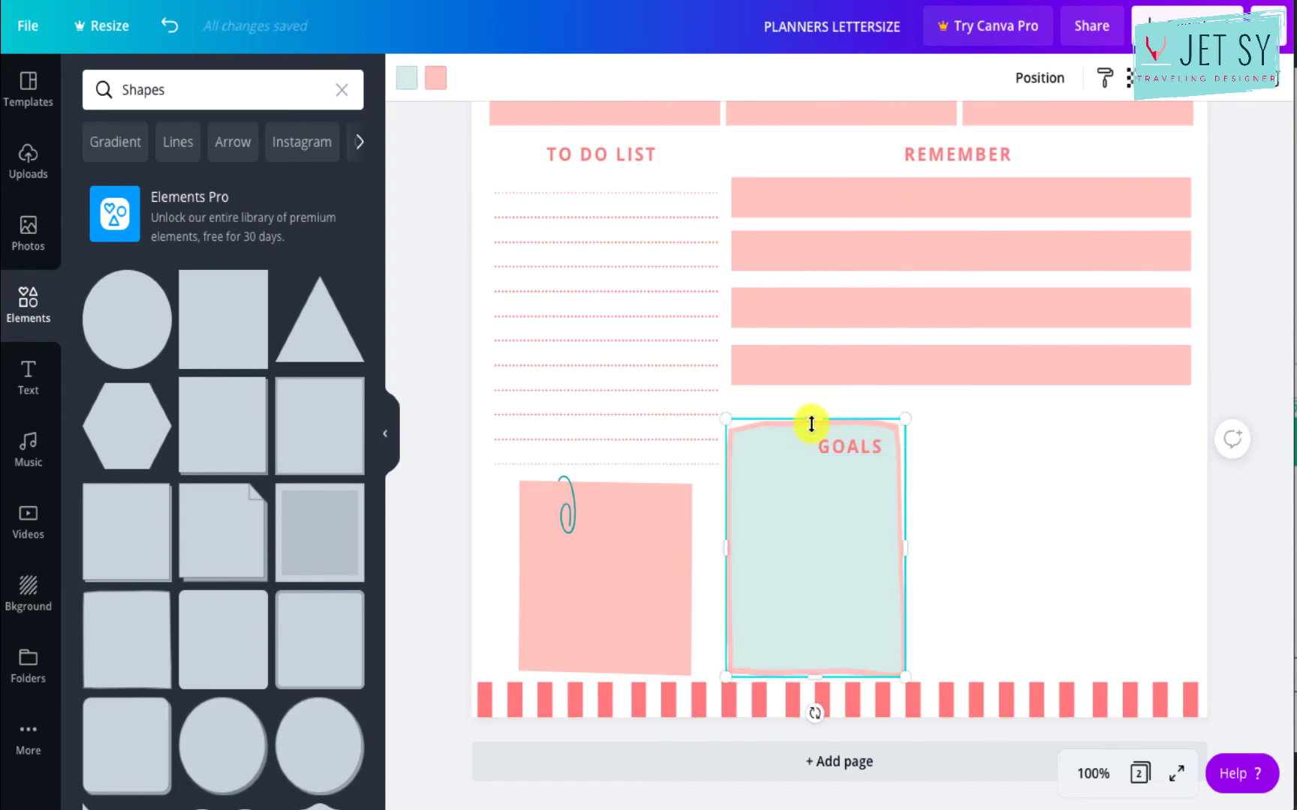
{"action": "left_click_drag", "start_coordinate": [814, 406], "coordinate": [814, 398]}
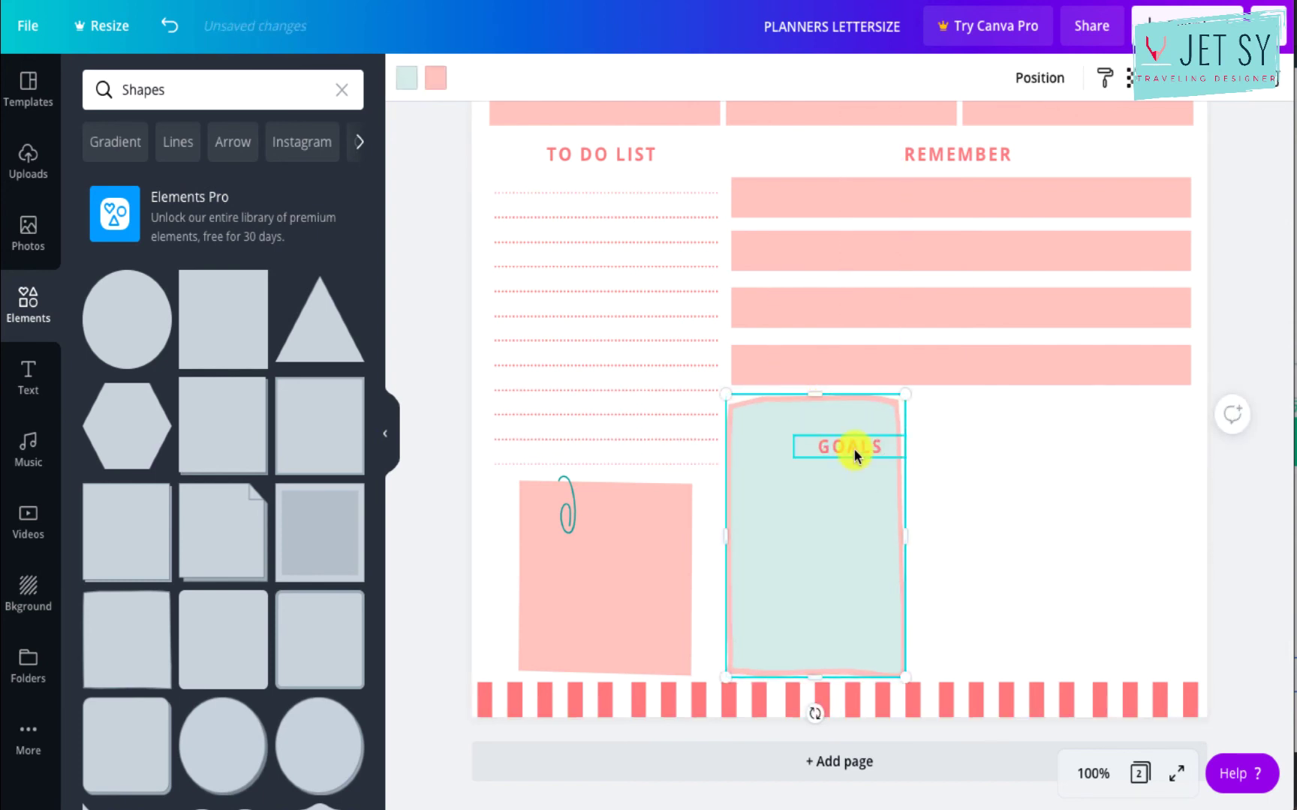
{"action": "left_click_drag", "start_coordinate": [856, 451], "coordinate": [861, 426]}
{"action": "left_click", "coordinate": [1085, 452]}
Search the elements for HEART and add the black hand-drawn brush heart to the page.
{"action": "left_click", "coordinate": [214, 70]}
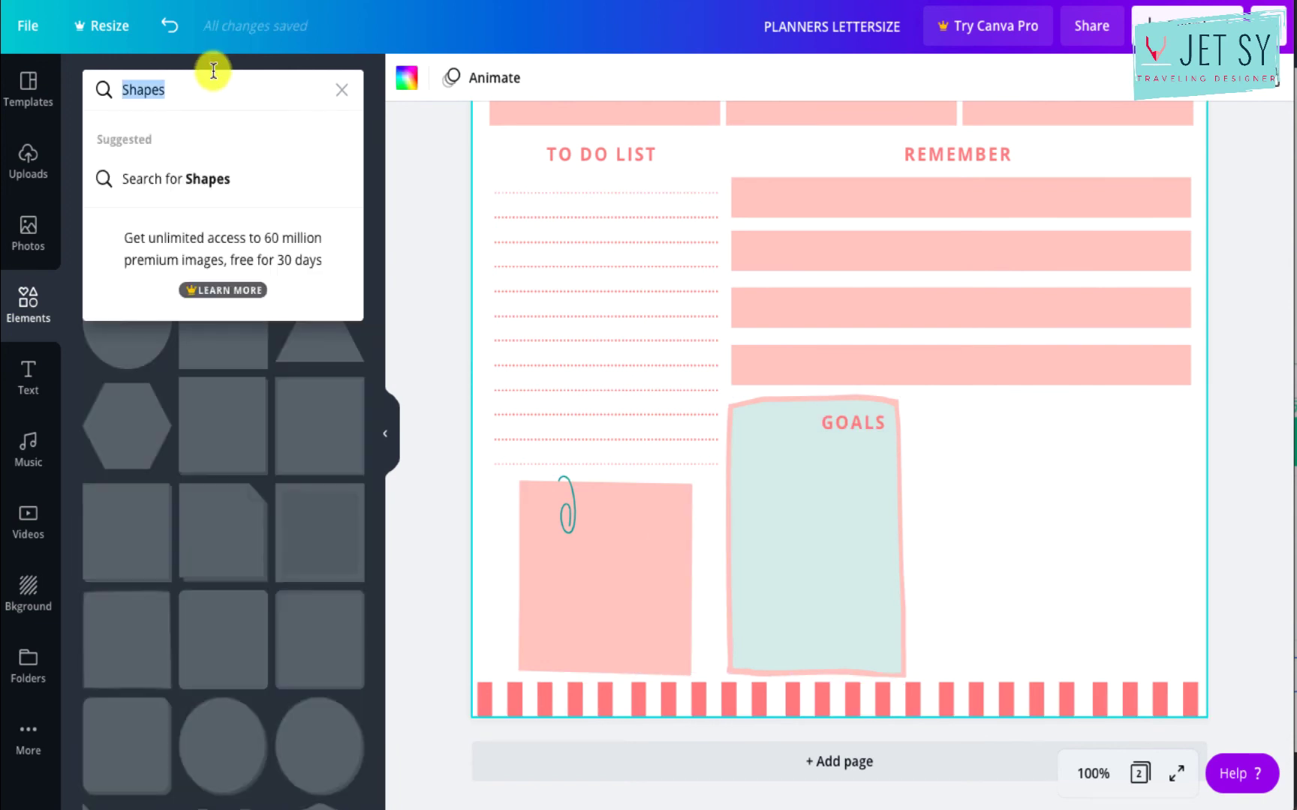
{"action": "type", "text": "HEART"}
{"action": "key", "text": "Return"}
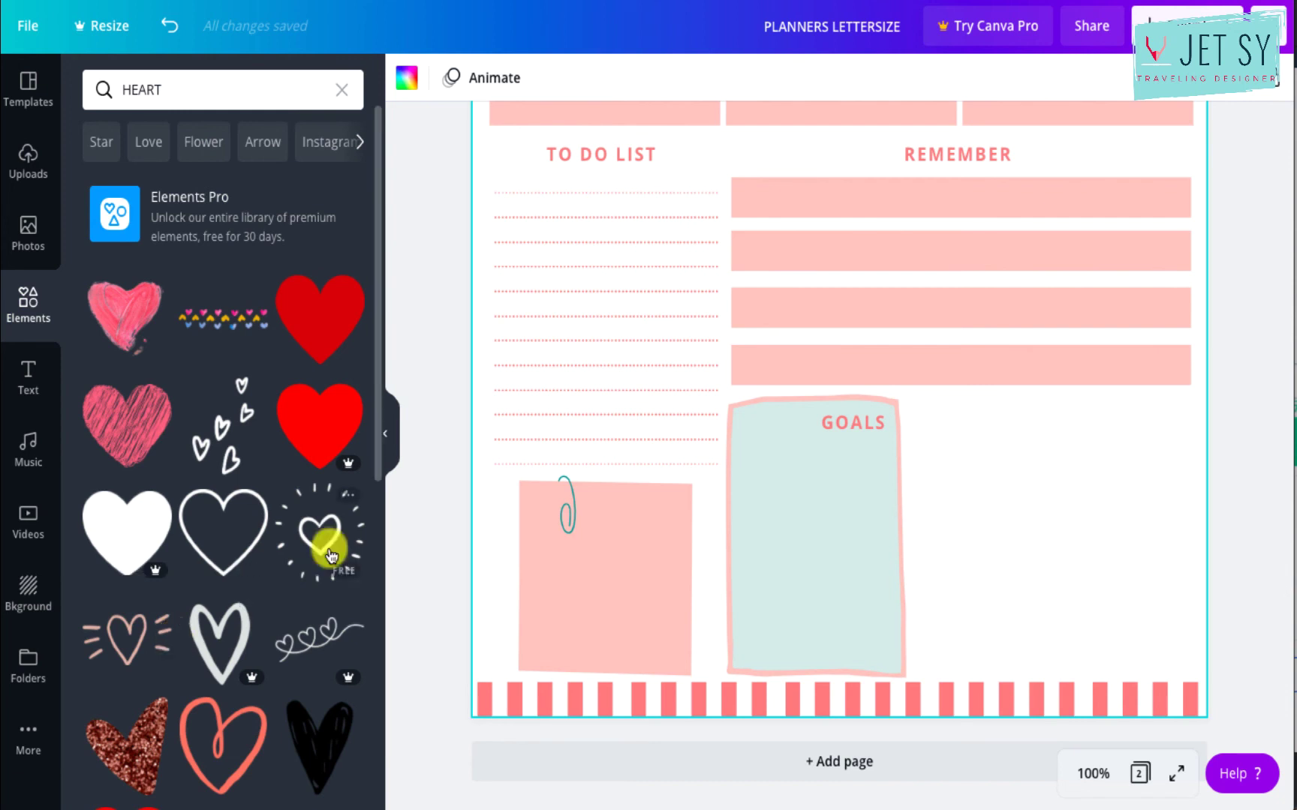
{"action": "scroll", "coordinate": [330, 555], "scroll_direction": "down", "scroll_amount": 1}
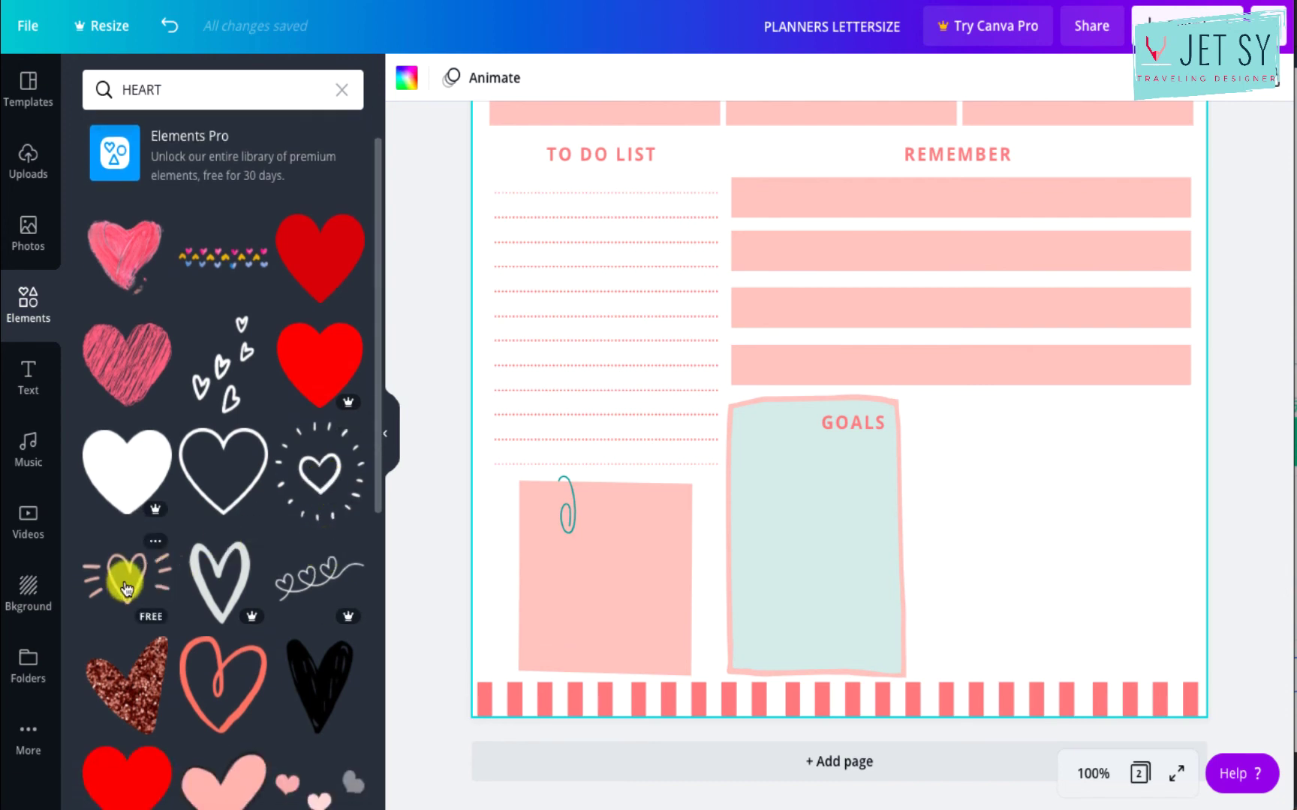
{"action": "left_click", "coordinate": [335, 685]}
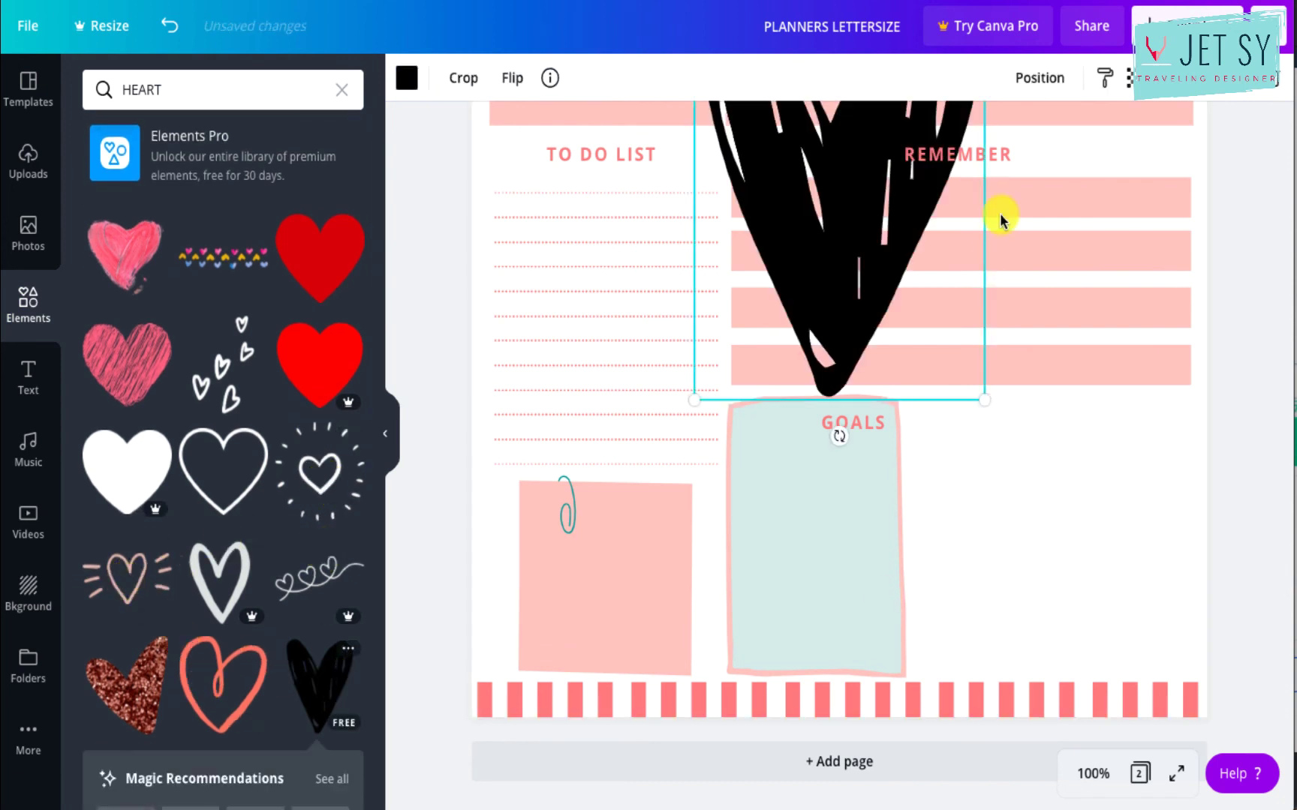
Recolor the heart coral and shrink it onto the upper left corner of the mint goals box.
{"action": "left_click", "coordinate": [406, 78]}
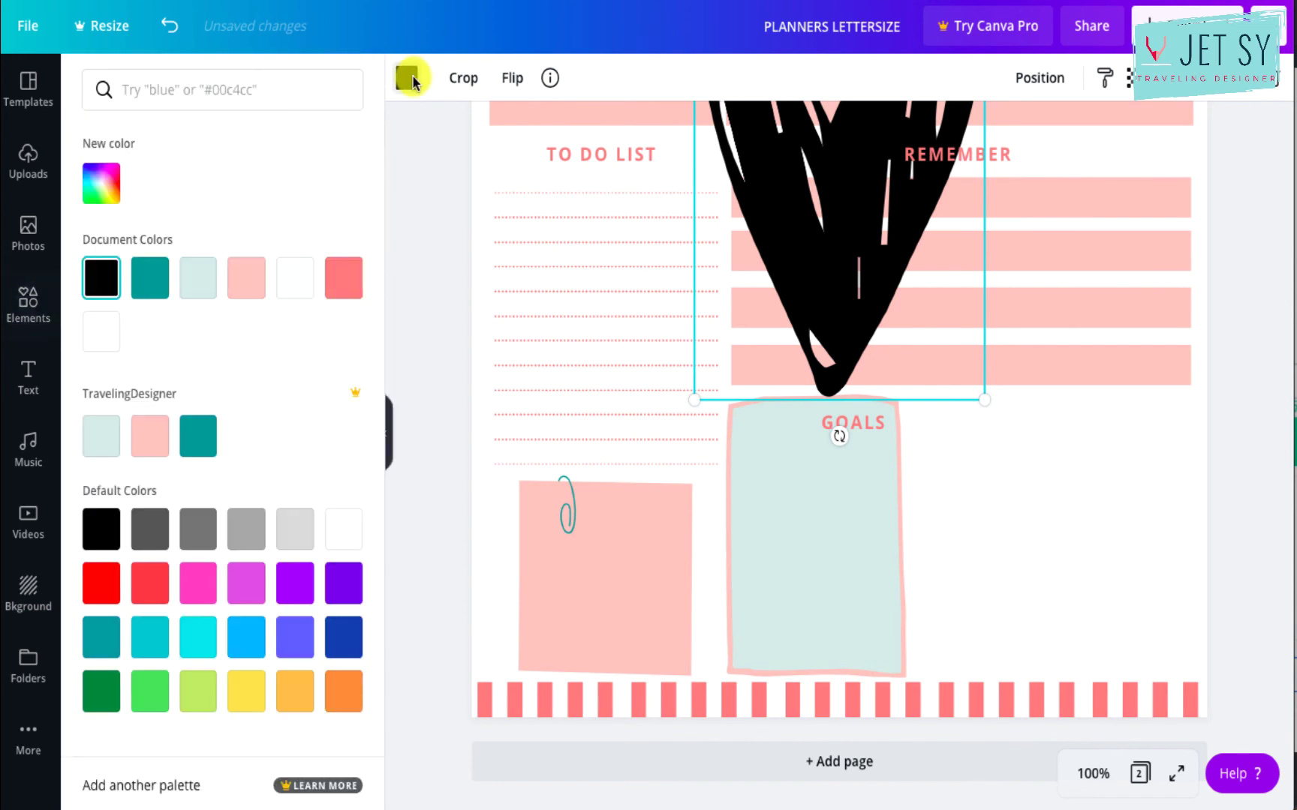
{"action": "left_click", "coordinate": [328, 260]}
{"action": "left_click_drag", "start_coordinate": [888, 180], "coordinate": [862, 536]}
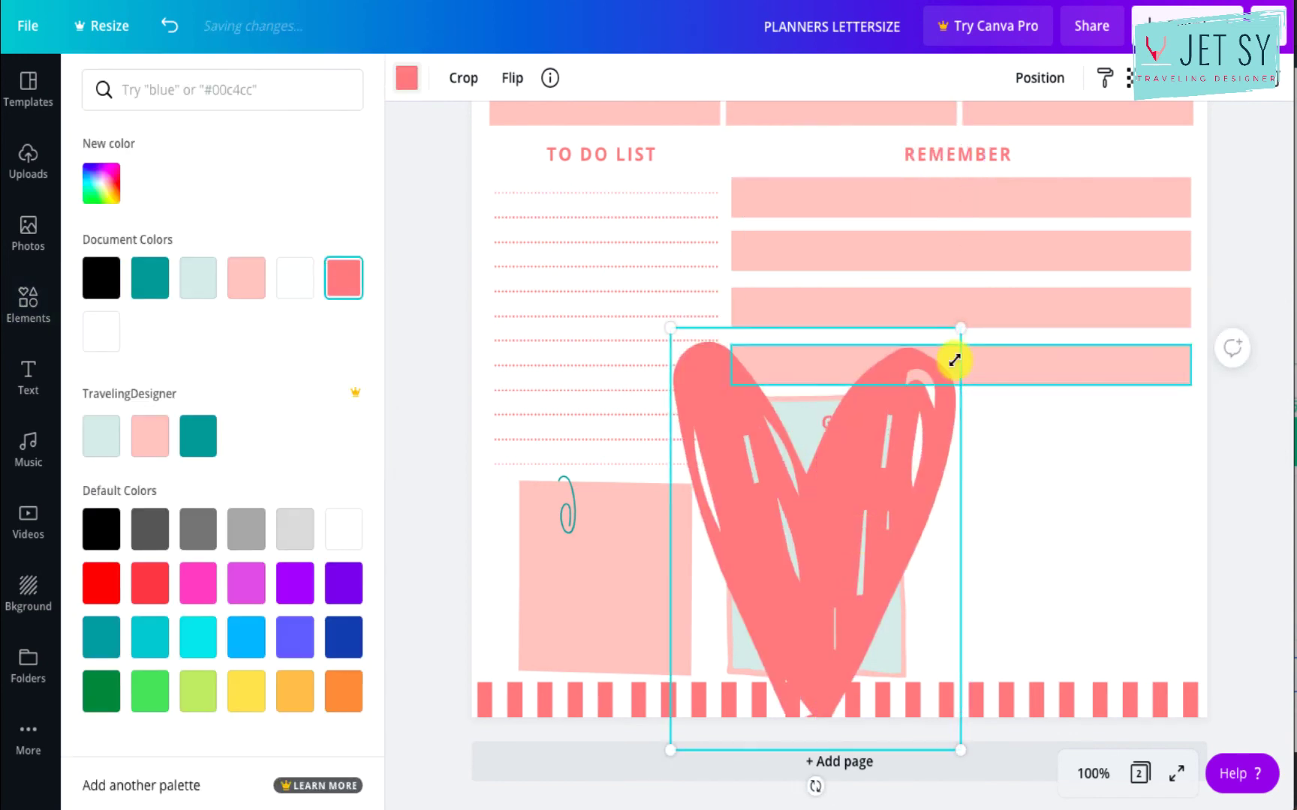
{"action": "left_click_drag", "start_coordinate": [961, 338], "coordinate": [738, 411]}
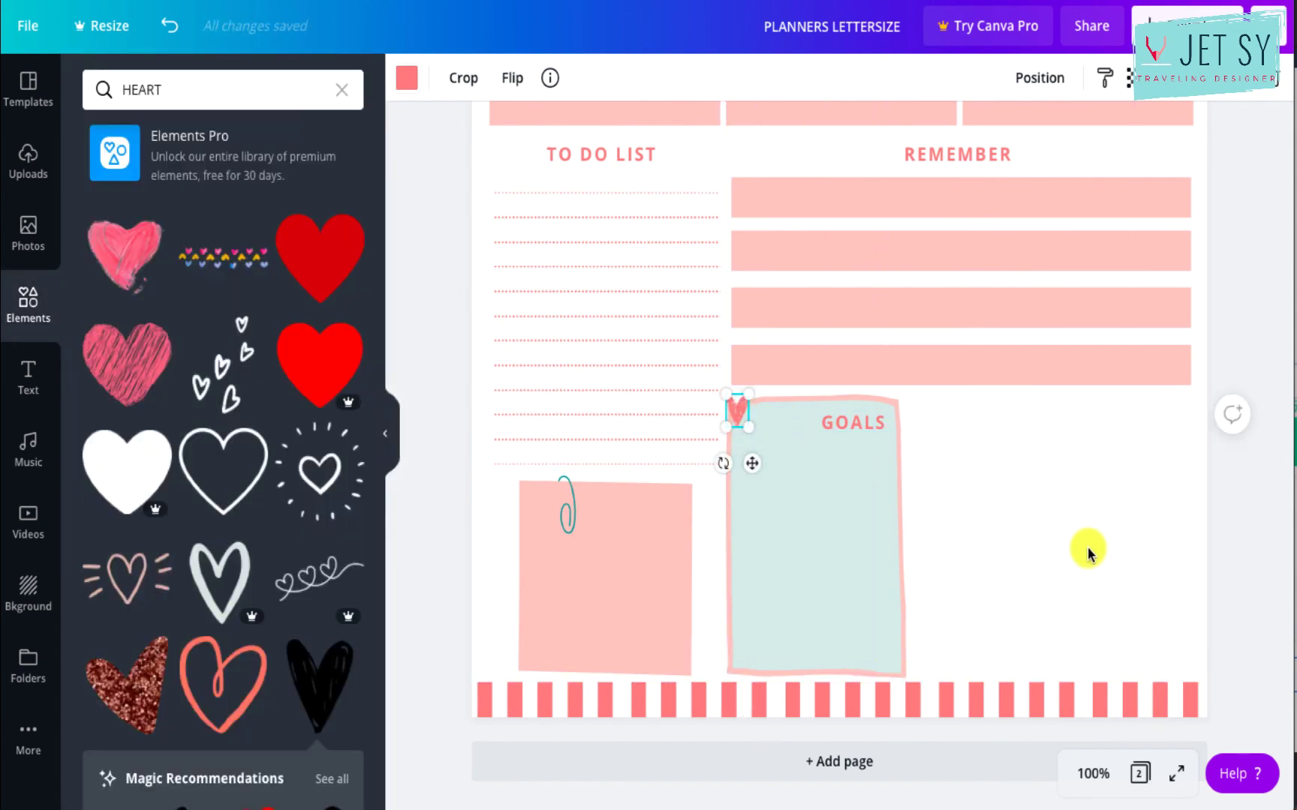
{"action": "left_click", "coordinate": [1081, 549]}
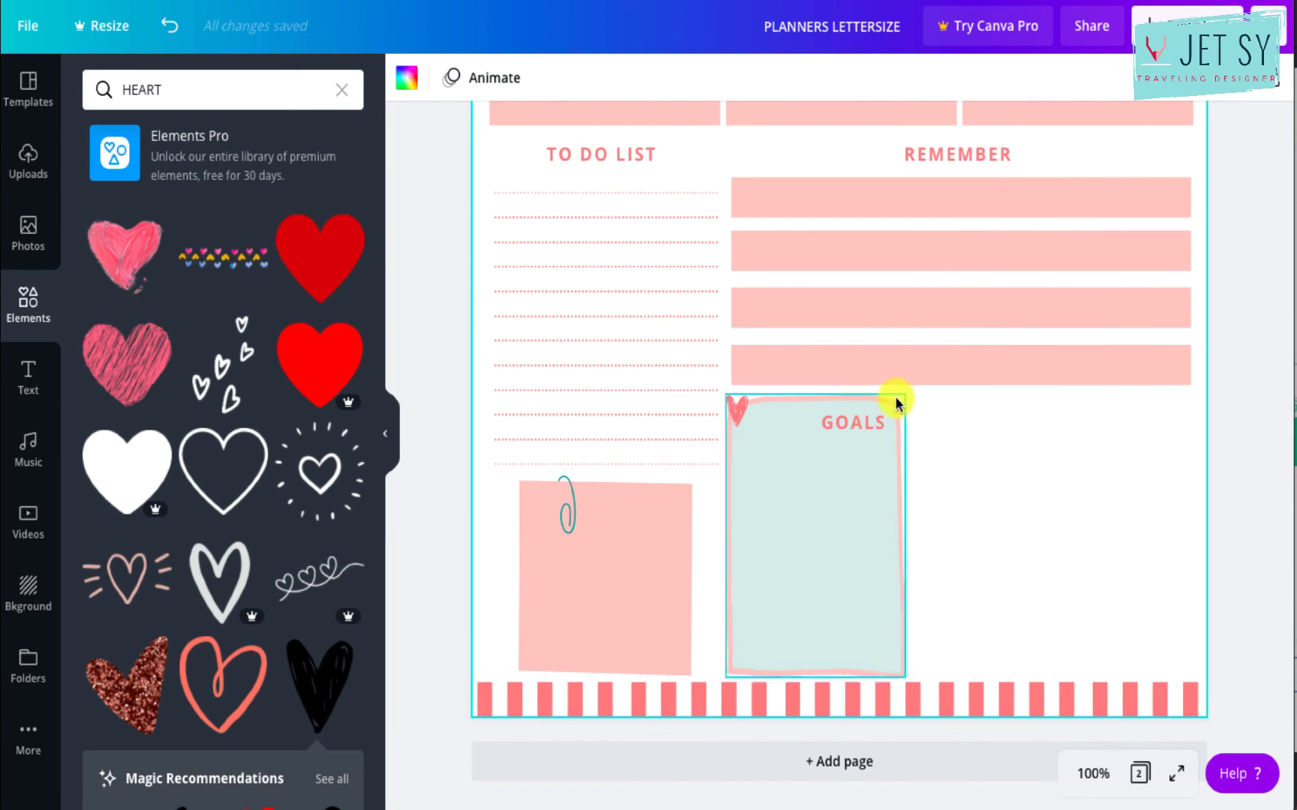
Rewrite the GOALS heading in lowercase as "goals" and set it in the calligraphy font Clicker Script.
{"action": "left_click", "coordinate": [871, 424]}
{"action": "double_click", "coordinate": [871, 425]}
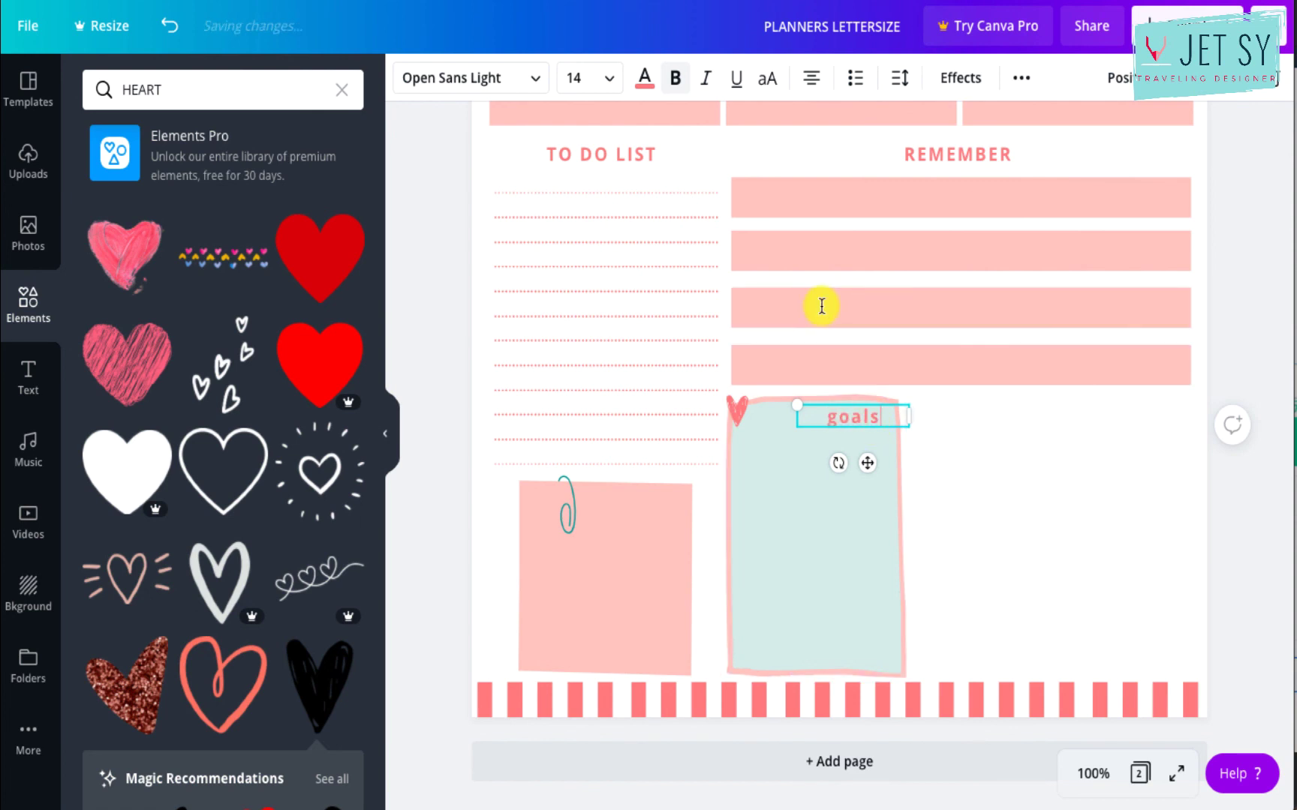
{"action": "double_click", "coordinate": [852, 415]}
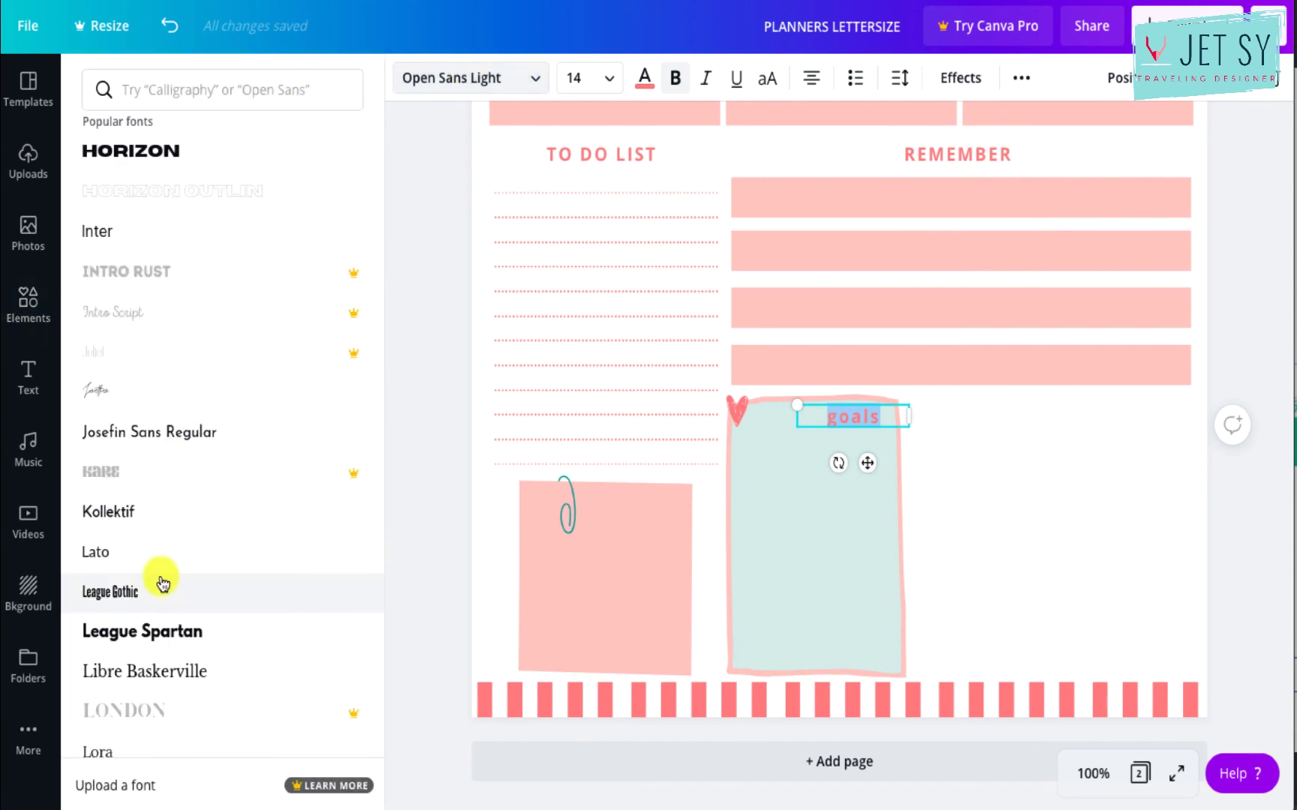
{"action": "left_click", "coordinate": [253, 89]}
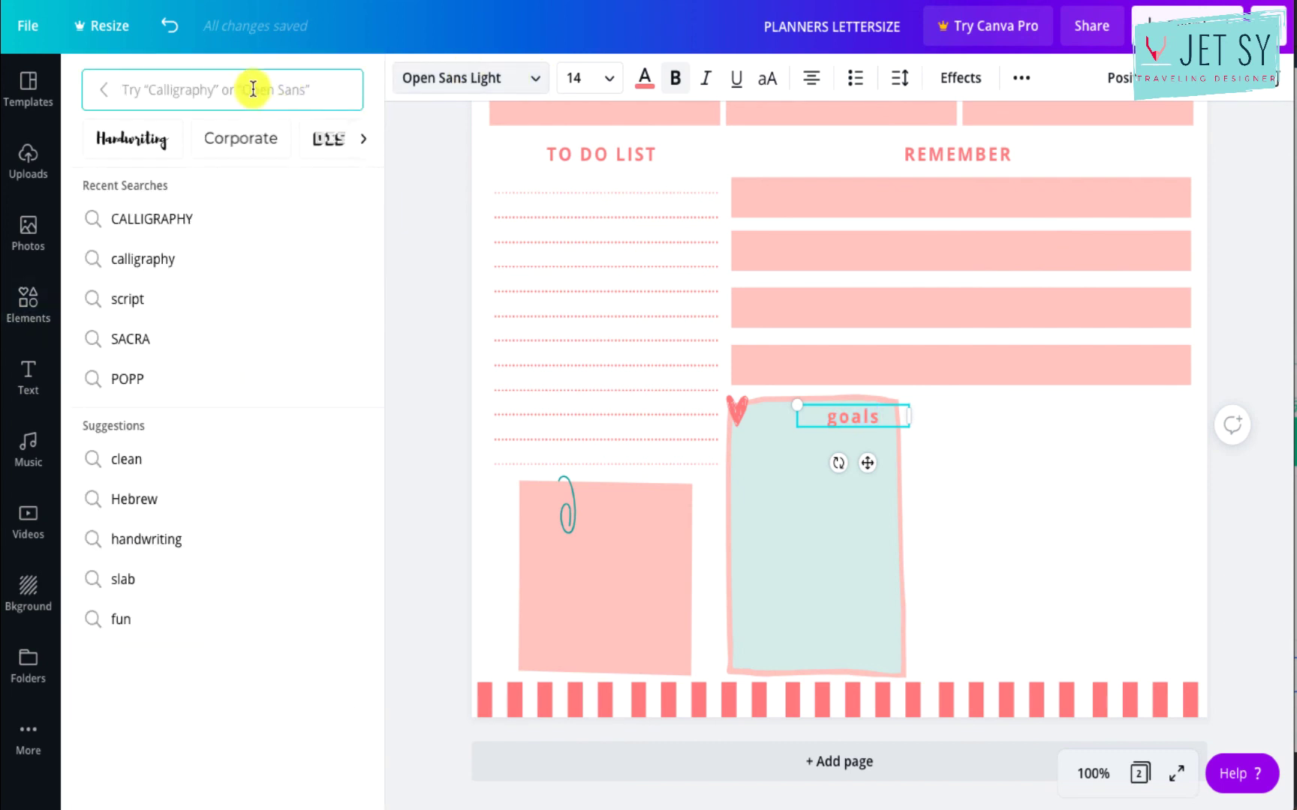
{"action": "type", "text": "calli"}
{"action": "left_click", "coordinate": [186, 183]}
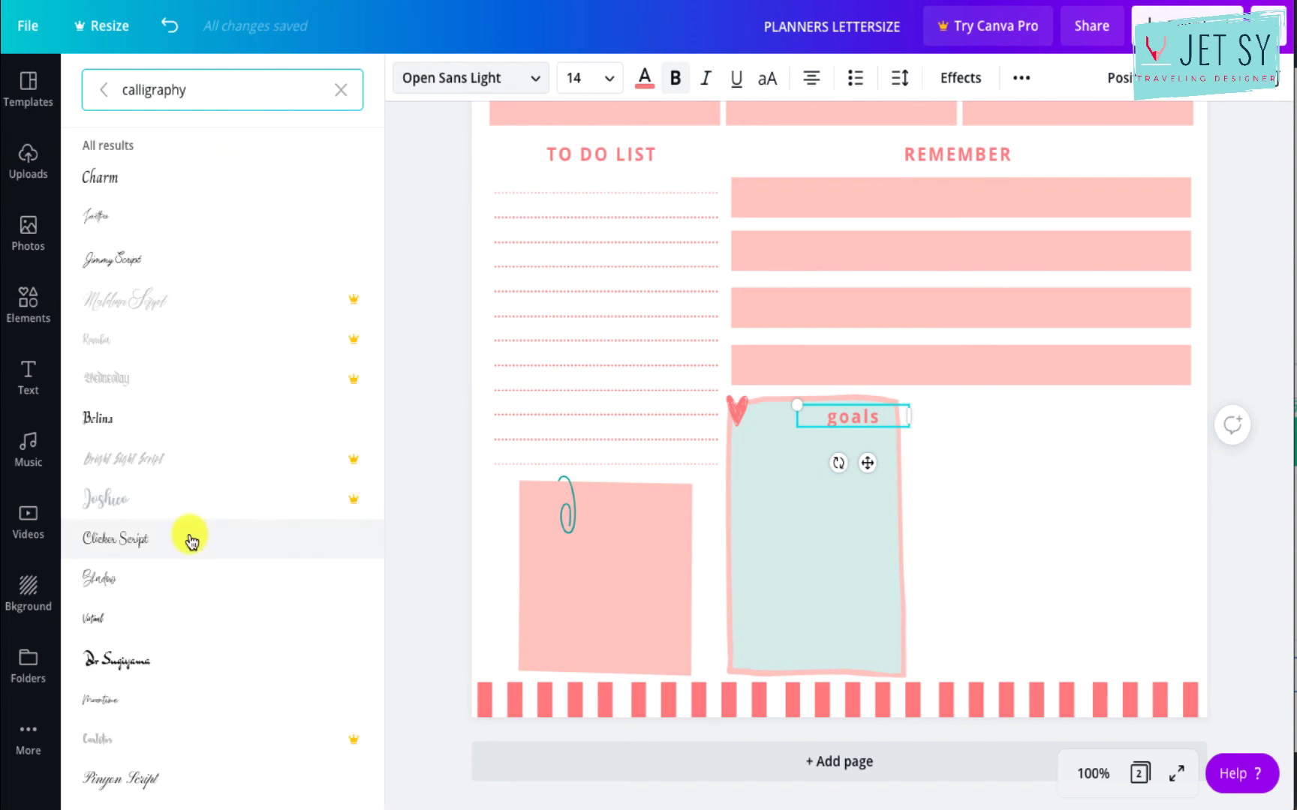
{"action": "left_click", "coordinate": [190, 539]}
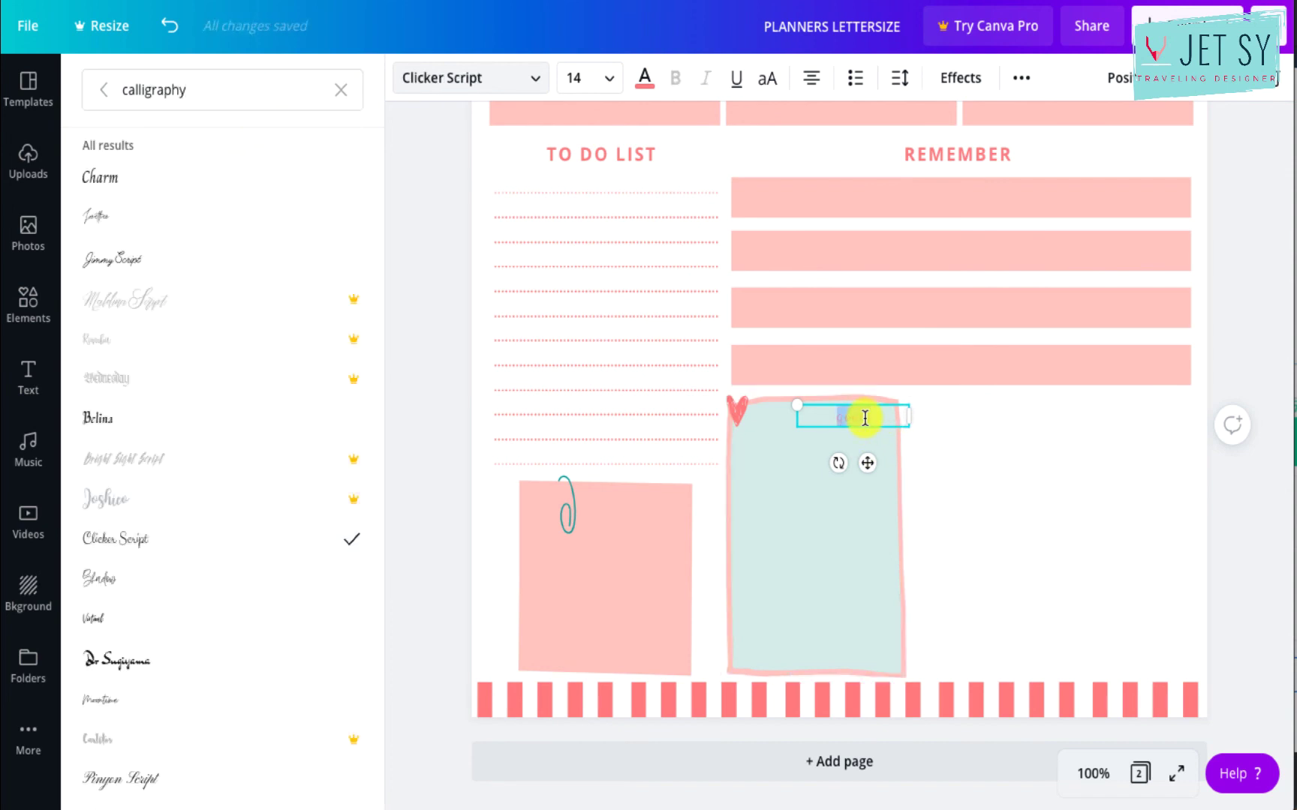
Color the goals heading black and shift it slightly closer to the mint box's right edge.
{"action": "left_click", "coordinate": [644, 78]}
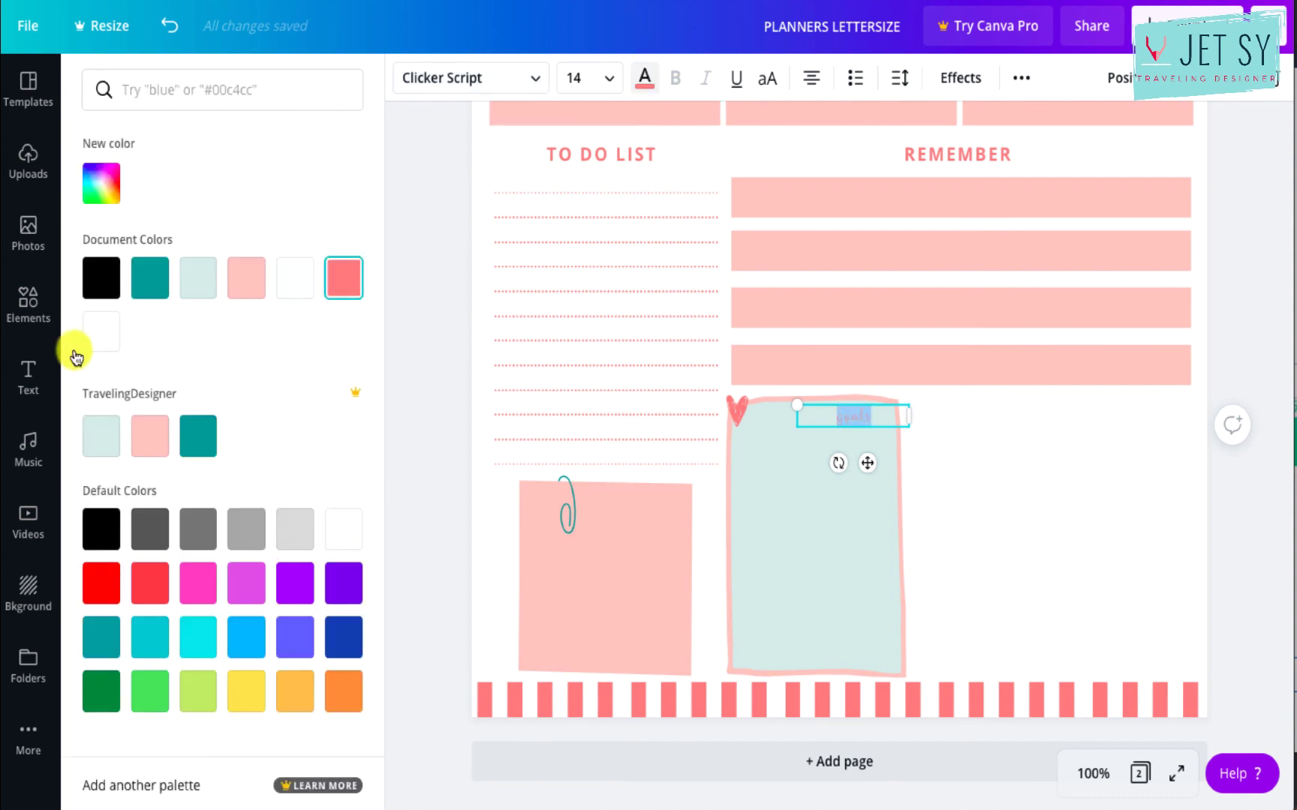
{"action": "left_click", "coordinate": [101, 278]}
{"action": "left_click", "coordinate": [976, 450]}
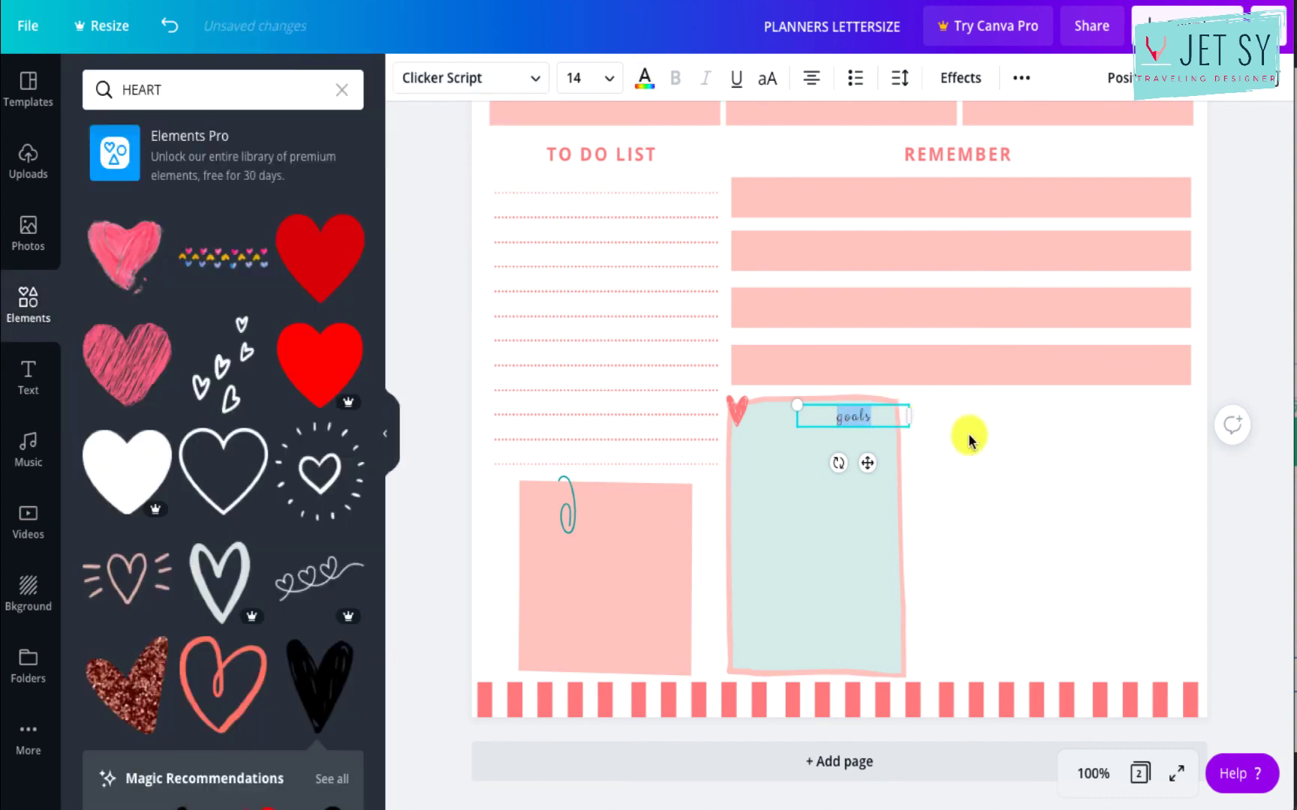
{"action": "left_click", "coordinate": [969, 432]}
{"action": "left_click", "coordinate": [864, 418]}
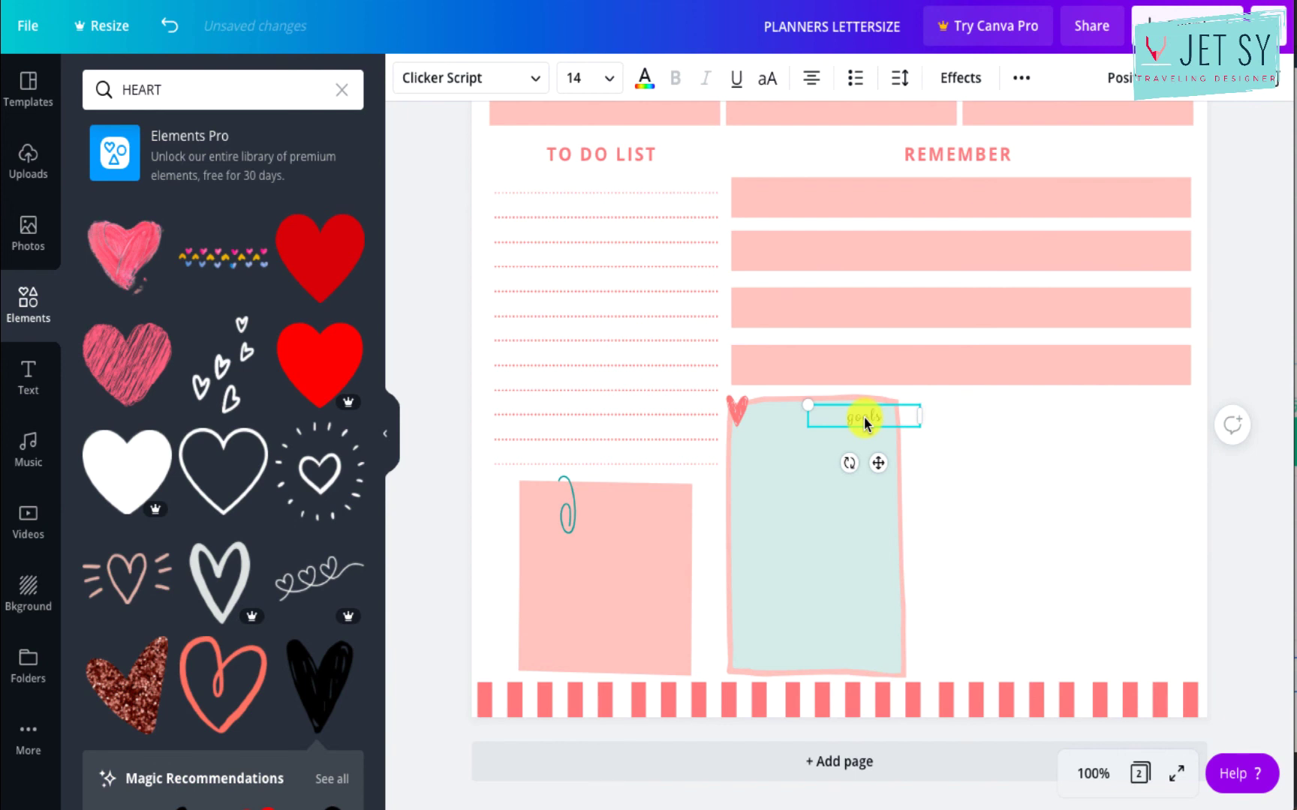
{"action": "left_click", "coordinate": [1168, 475]}
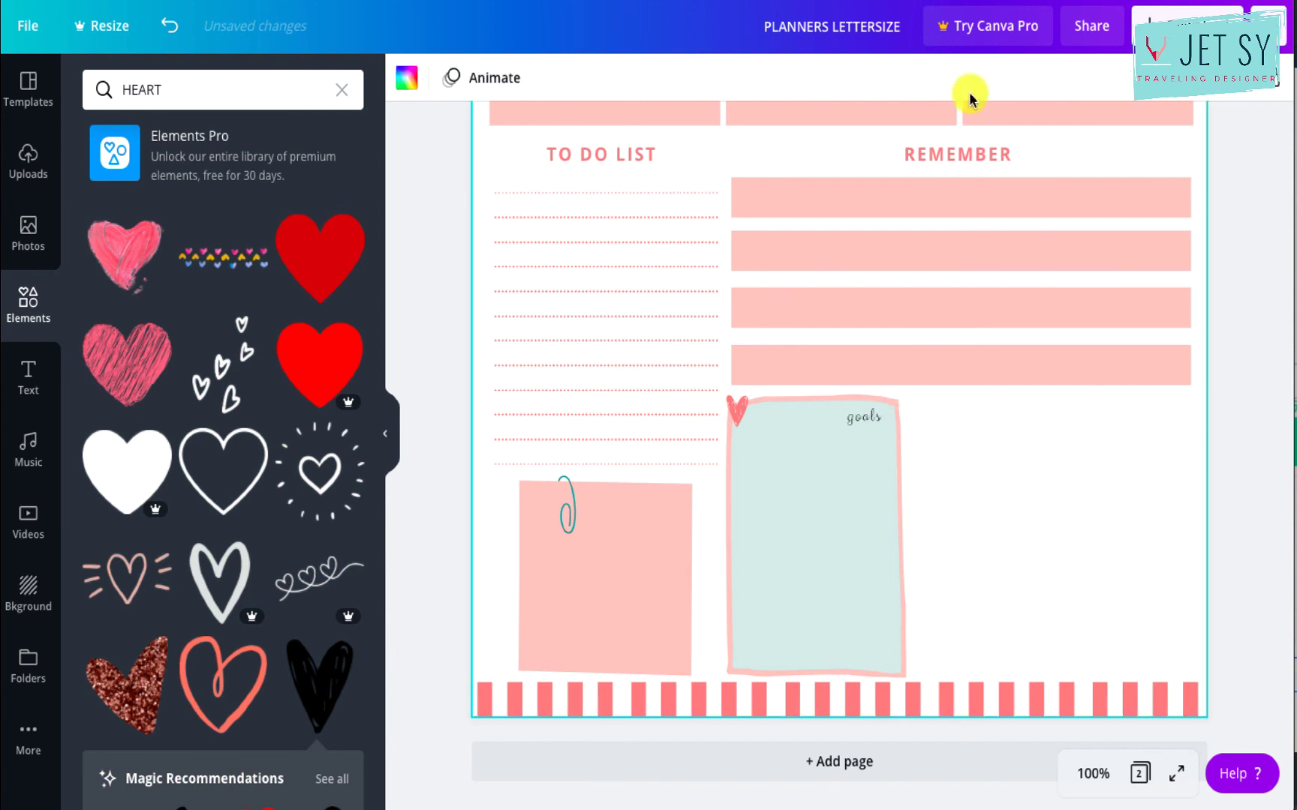
Place a copy of the goals heading in the empty area right of the mint box and change its text to "notes".
{"action": "left_click", "coordinate": [966, 154]}
{"action": "left_click_drag", "start_coordinate": [866, 415], "coordinate": [1054, 415]}
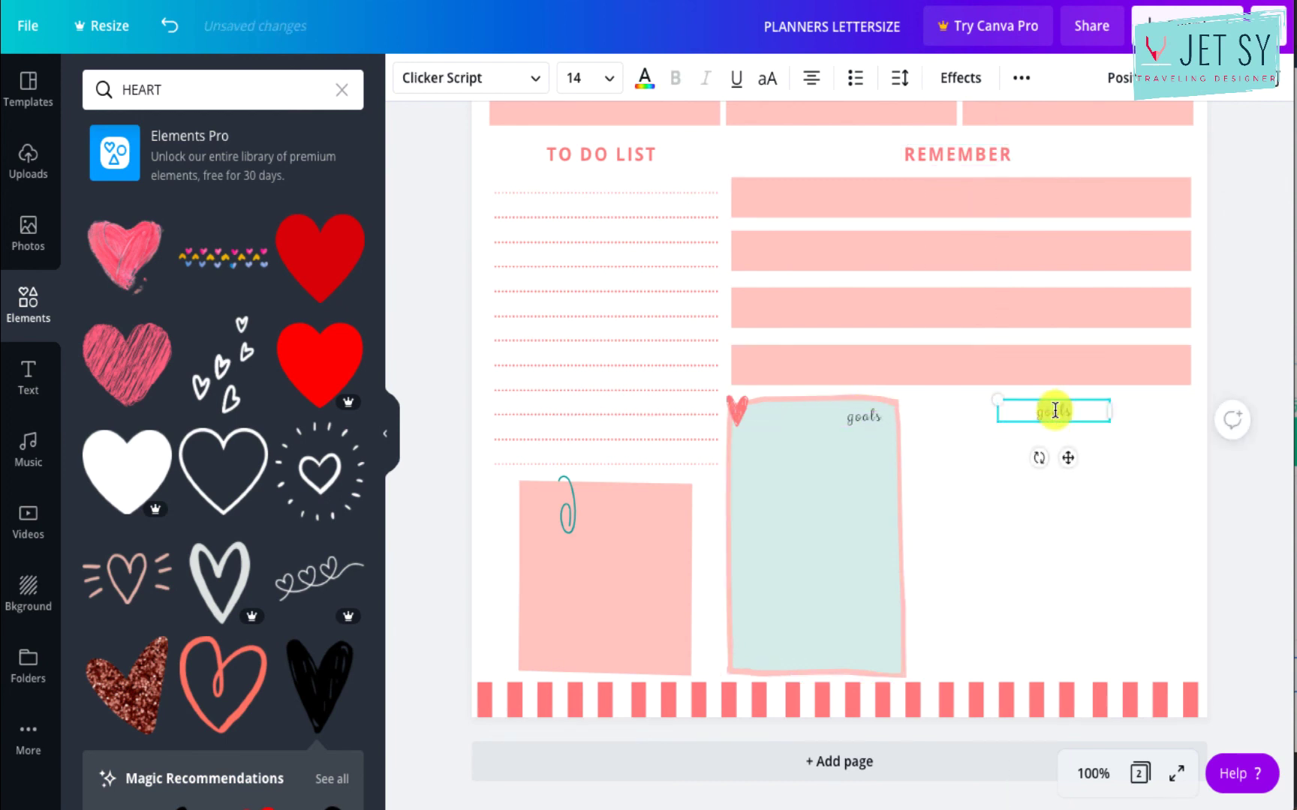
{"action": "left_click", "coordinate": [1128, 500]}
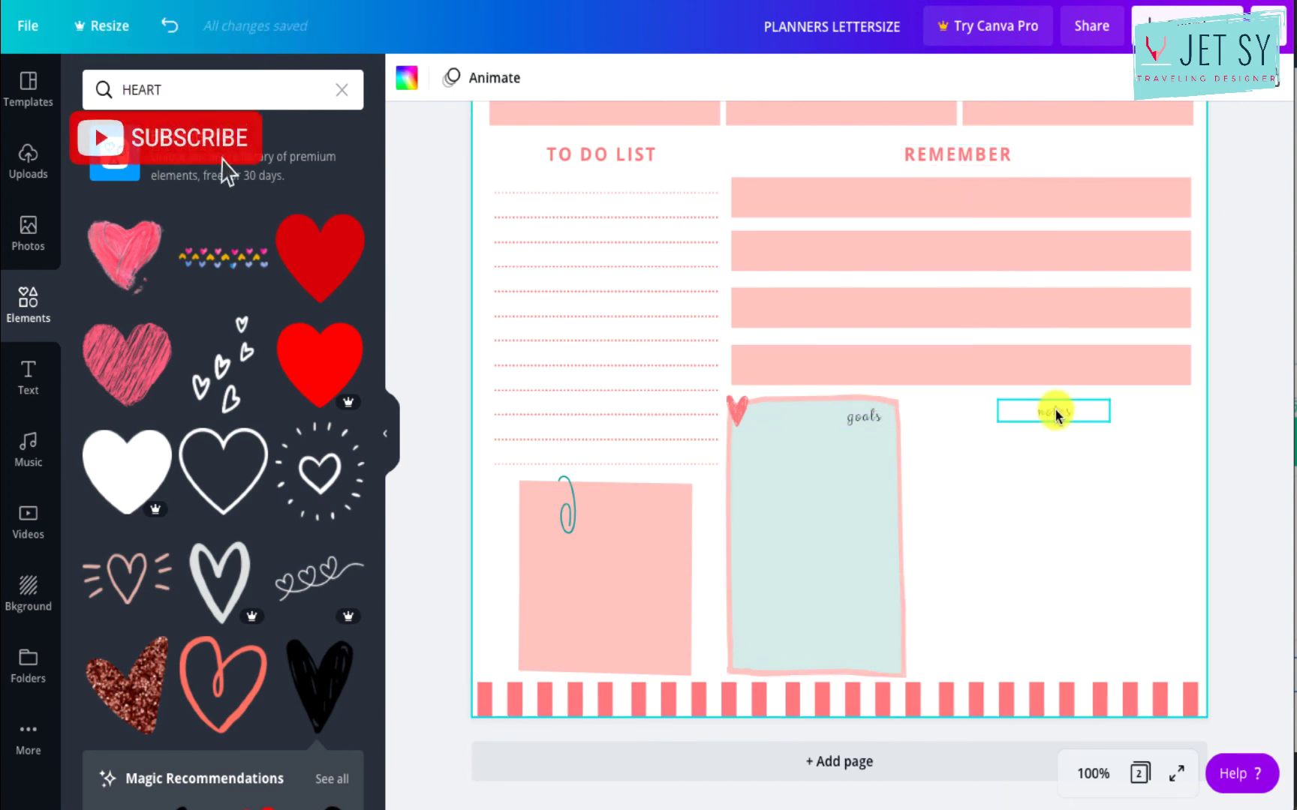
{"action": "left_click_drag", "start_coordinate": [1056, 412], "coordinate": [1059, 408]}
{"action": "left_click", "coordinate": [1037, 497]}
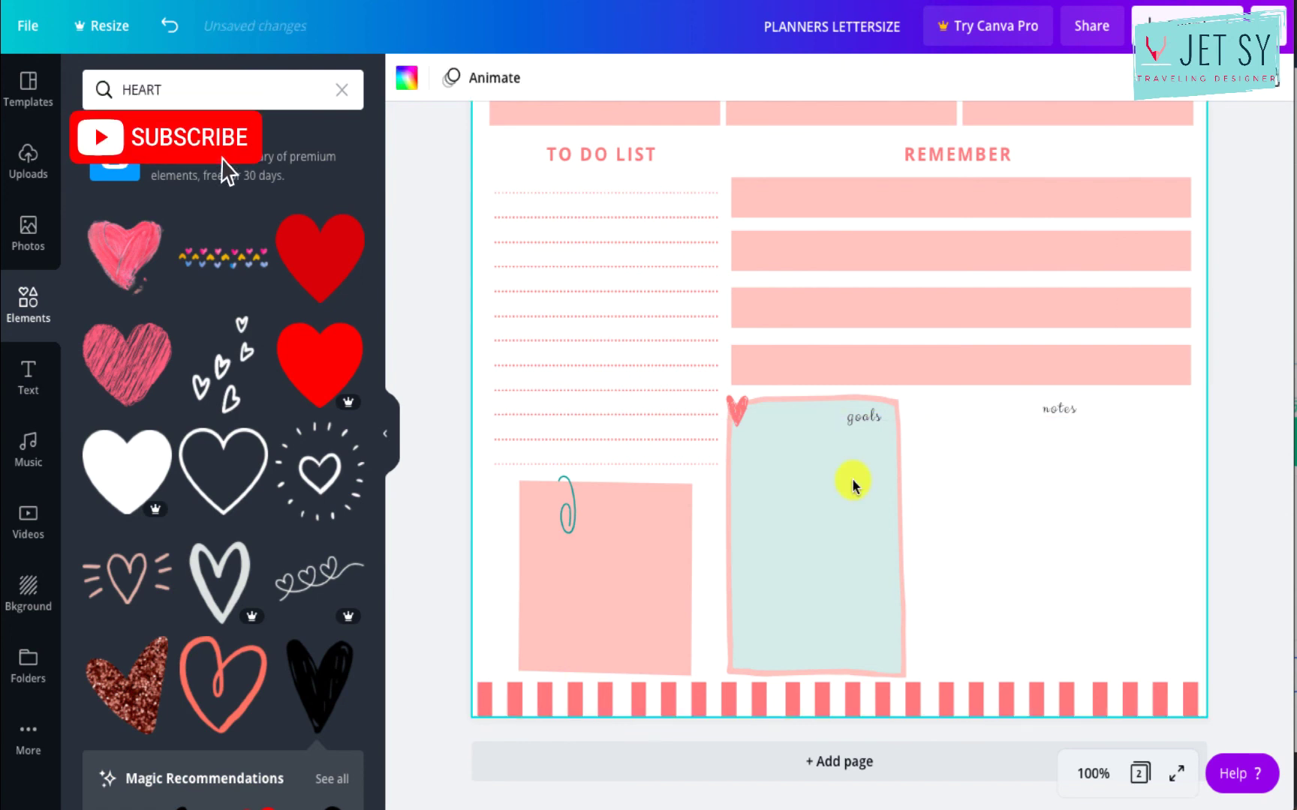
Search the elements for notes, add the yellow lined note with pink tape, and shrink it to fit between the notes heading and striped border.
{"action": "double_click", "coordinate": [167, 78]}
{"action": "type", "text": "notes"}
{"action": "key", "text": "Return"}
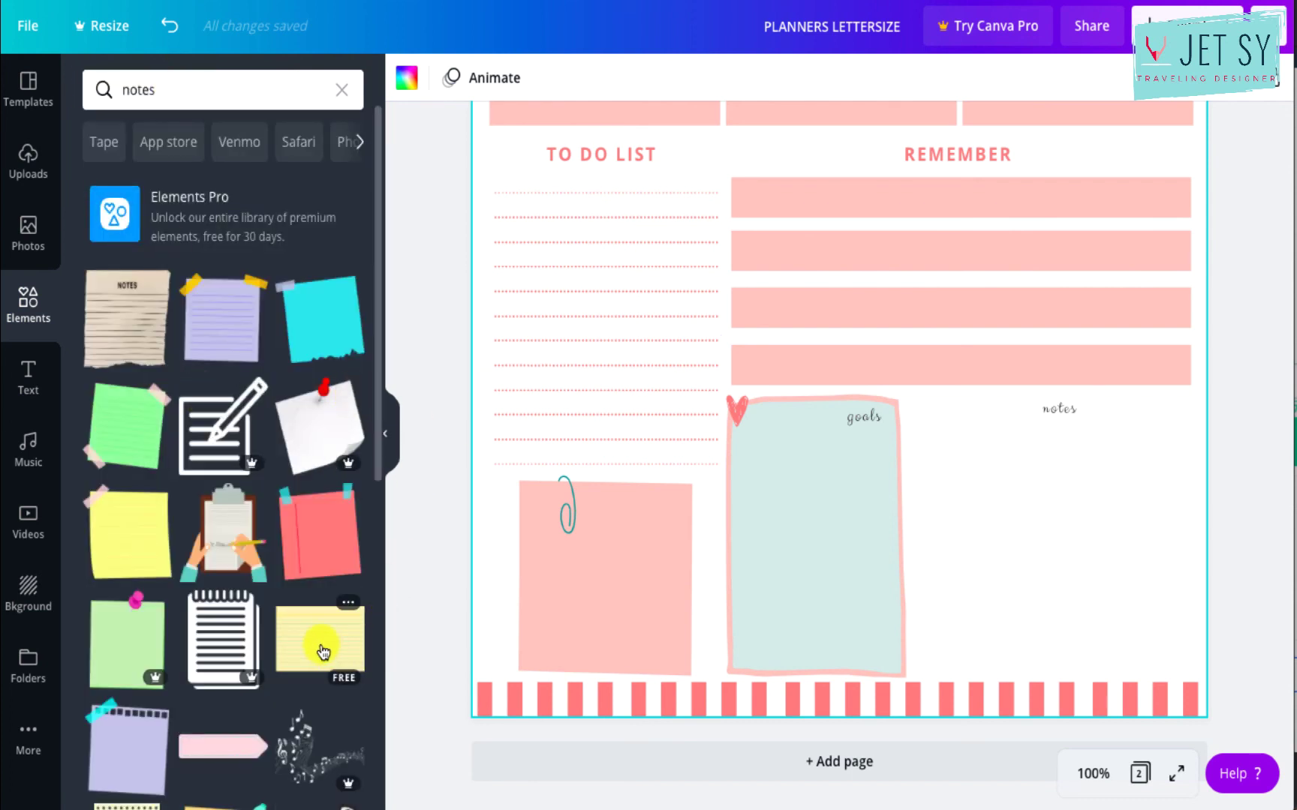
{"action": "scroll", "coordinate": [322, 650], "scroll_direction": "down", "scroll_amount": 5}
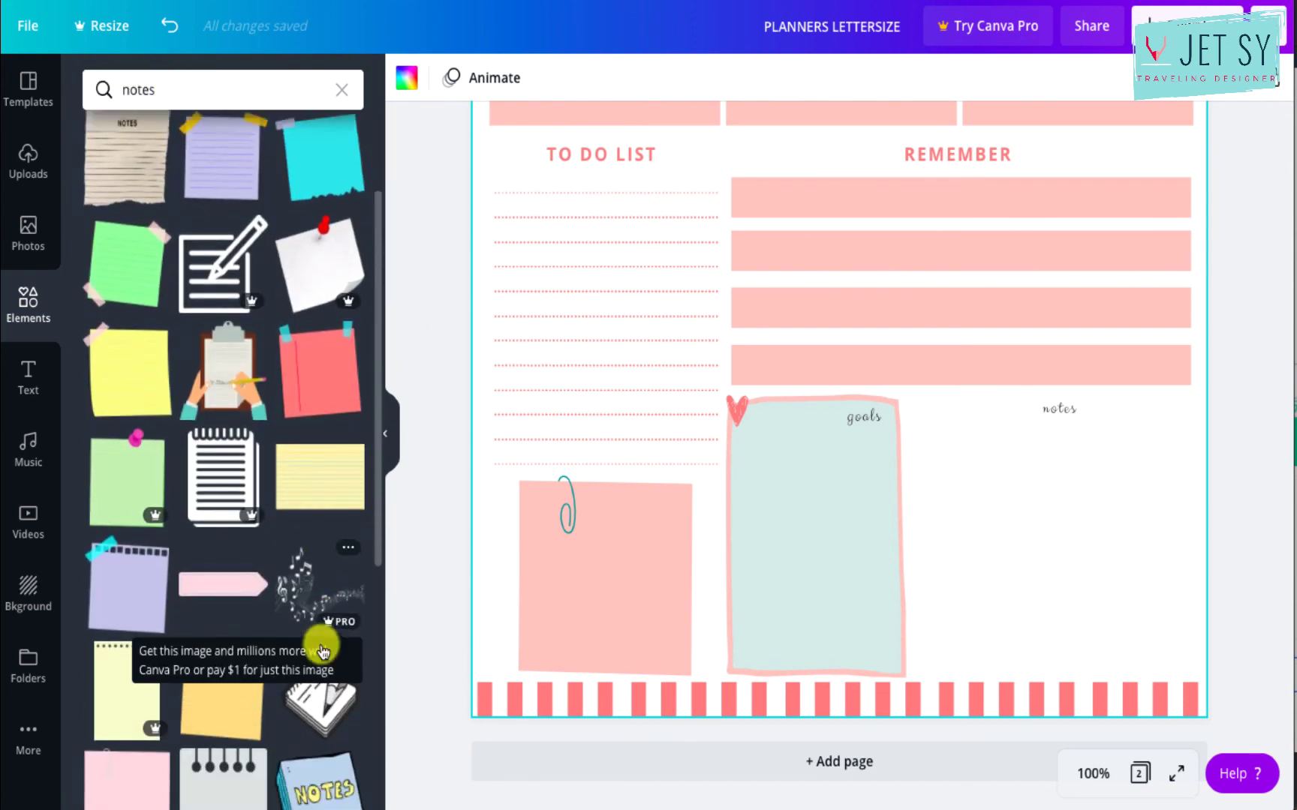
{"action": "scroll", "coordinate": [322, 650], "scroll_direction": "down", "scroll_amount": 5}
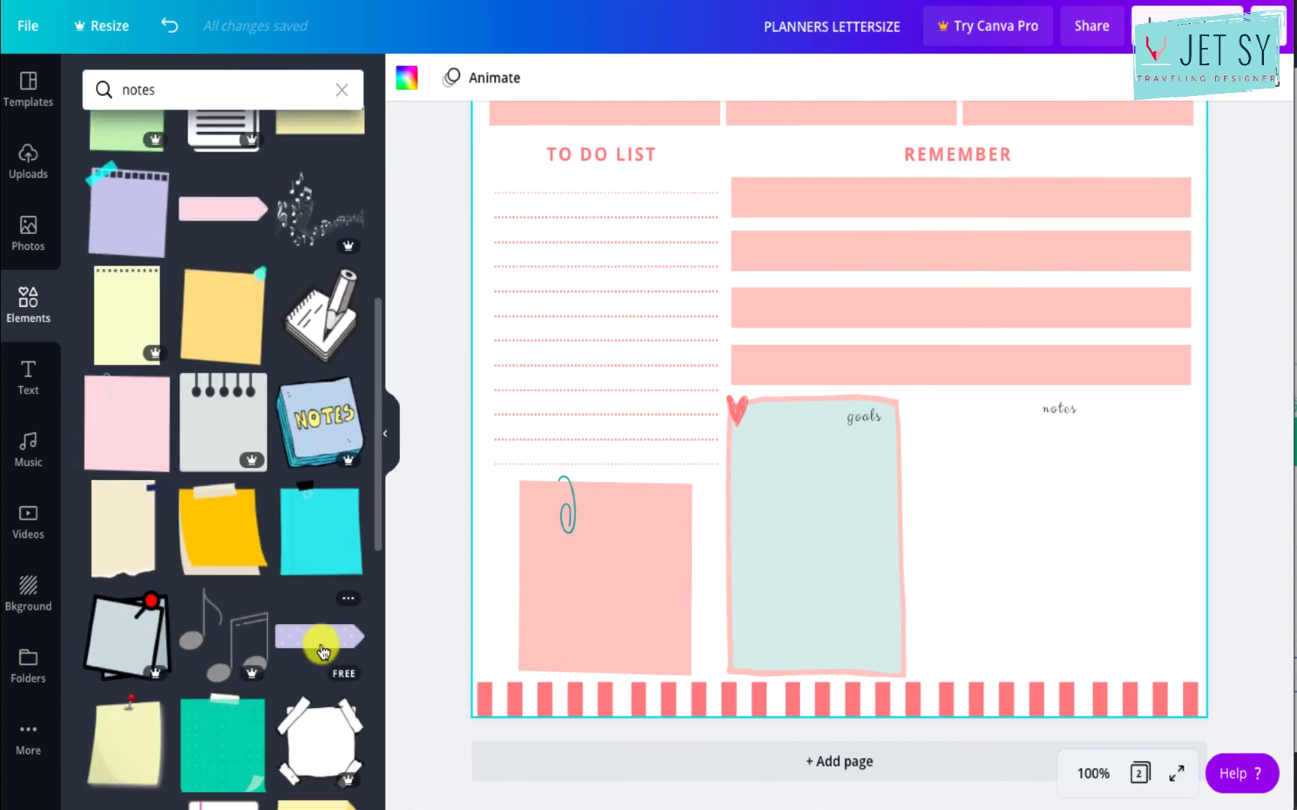
{"action": "scroll", "coordinate": [323, 653], "scroll_direction": "down", "scroll_amount": 1}
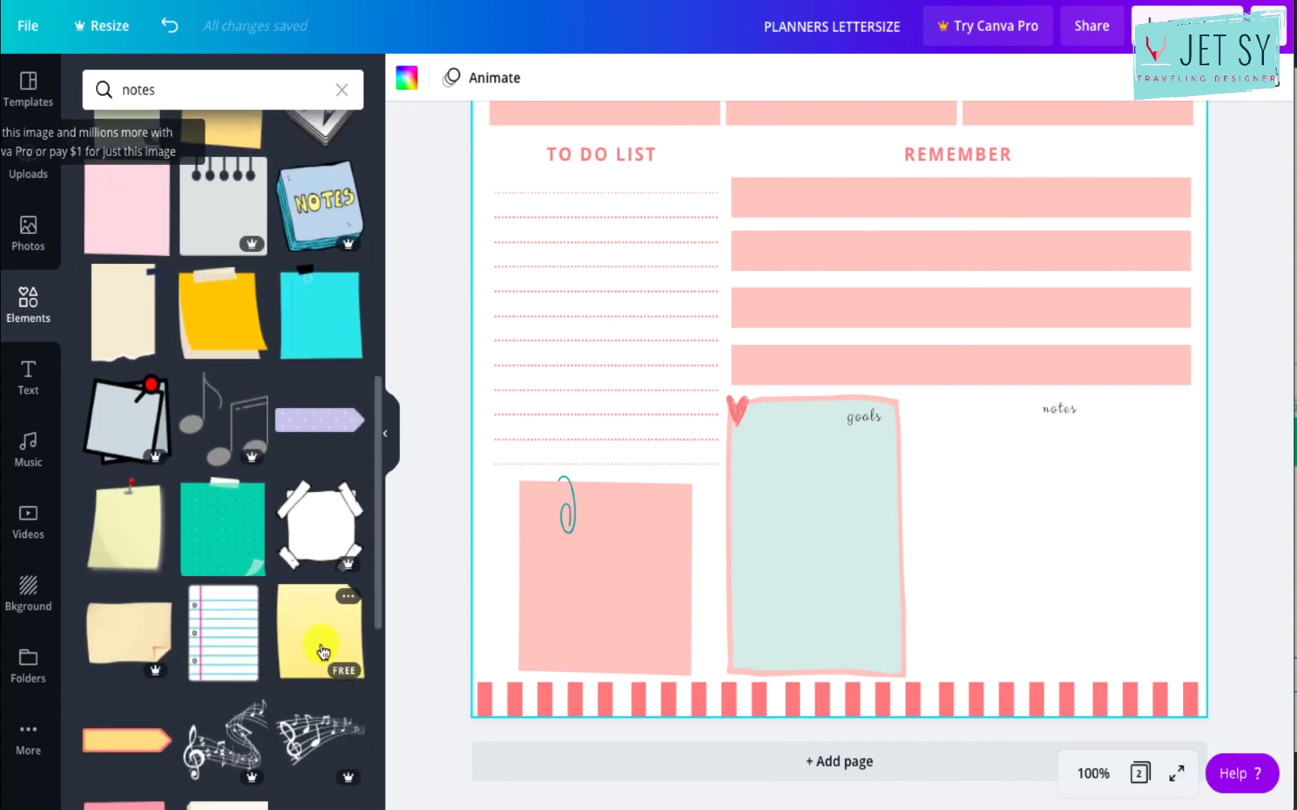
{"action": "scroll", "coordinate": [212, 516], "scroll_direction": "up", "scroll_amount": 7}
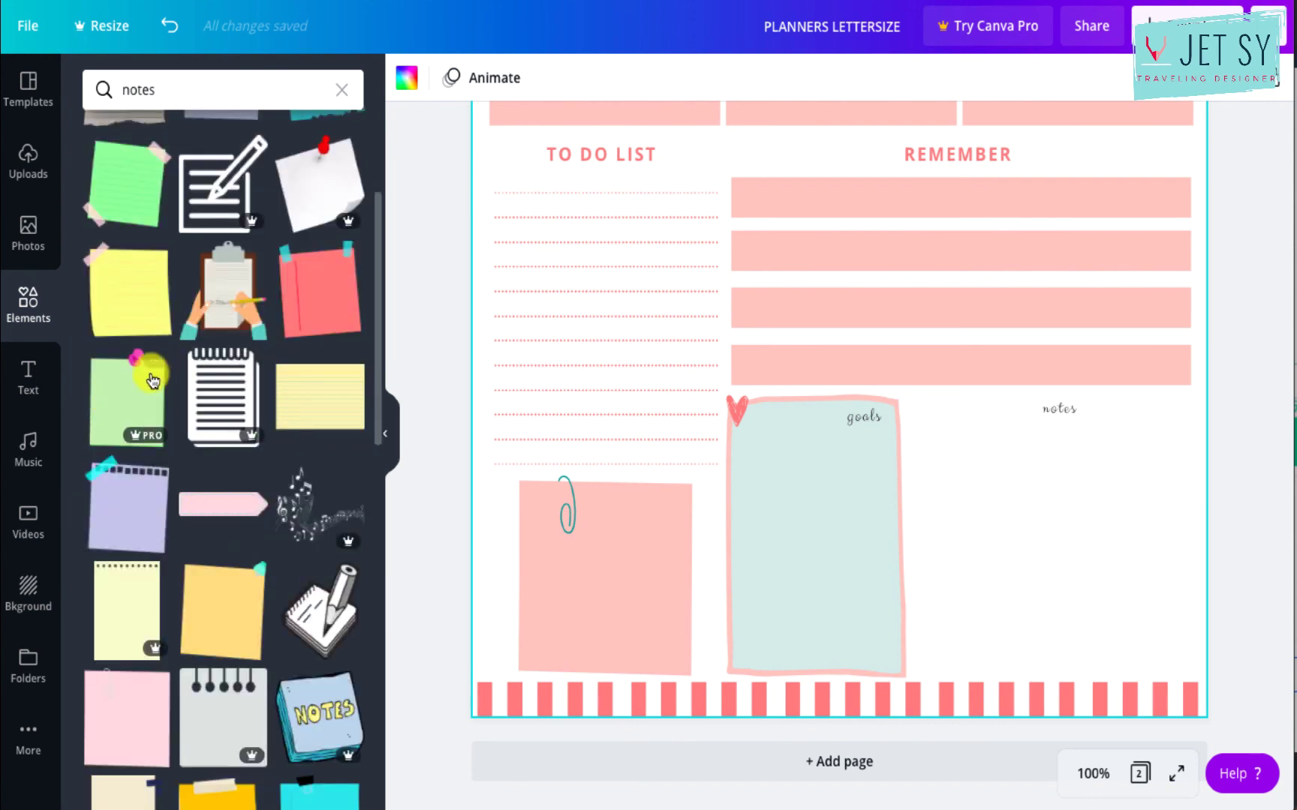
{"action": "left_click", "coordinate": [137, 288]}
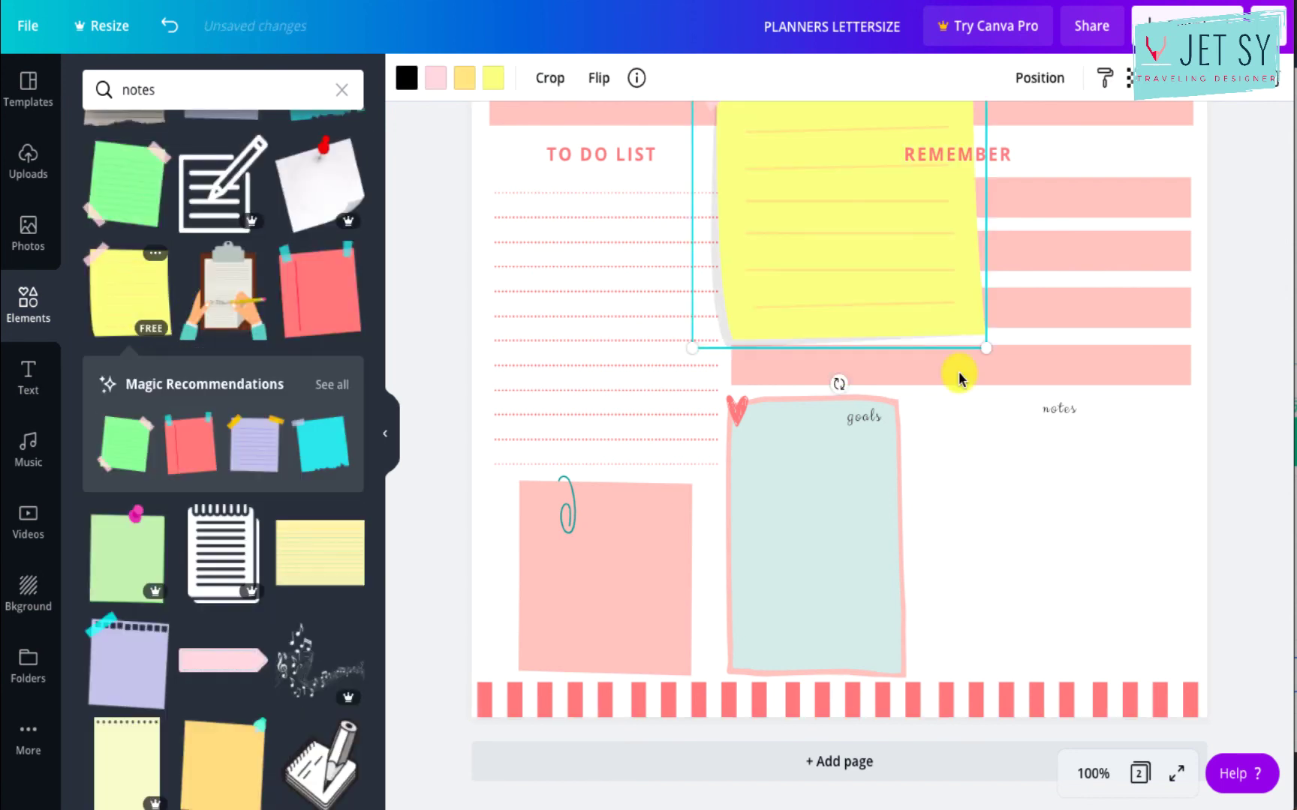
{"action": "left_click_drag", "start_coordinate": [955, 371], "coordinate": [1068, 591]}
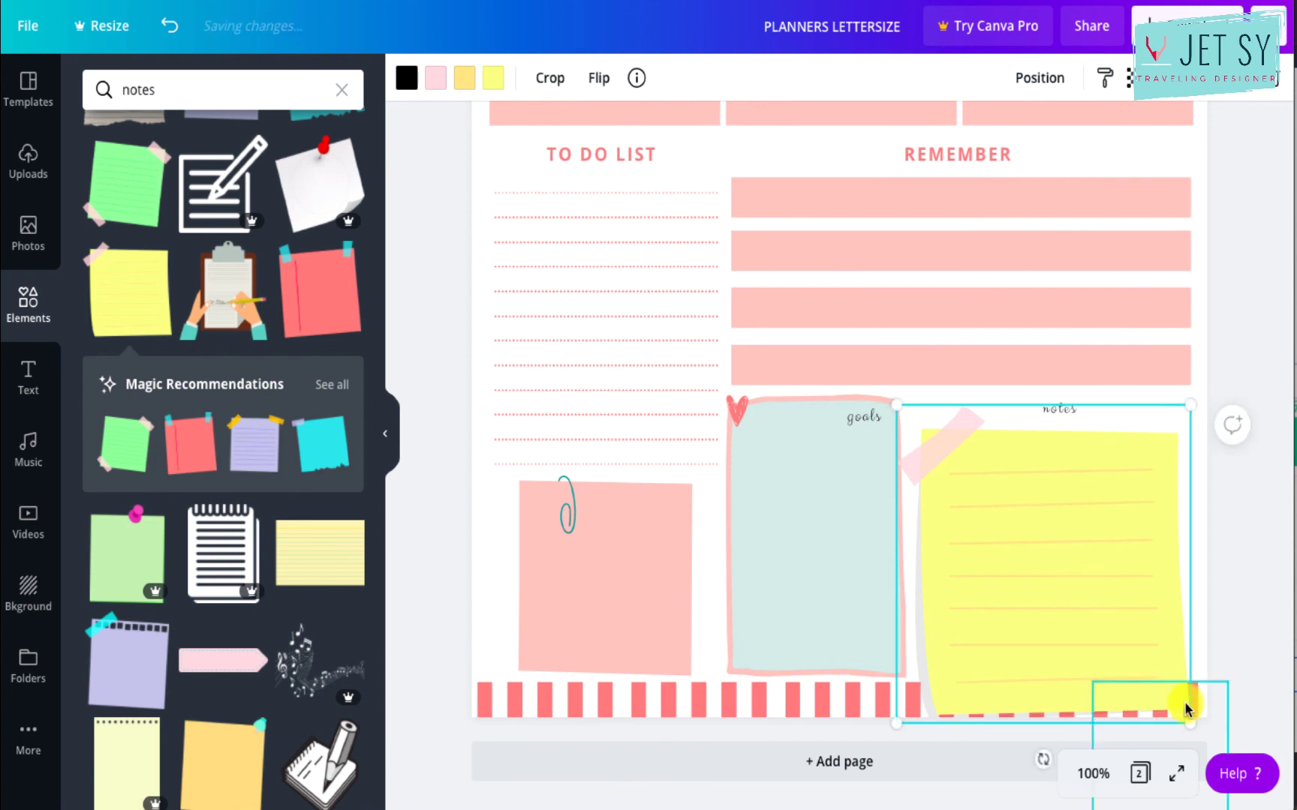
{"action": "mouse_move", "coordinate": [1190, 723]}
{"action": "left_mouse_down"}
{"action": "mouse_move", "coordinate": [1131, 661]}
{"action": "mouse_move", "coordinate": [1146, 632]}
{"action": "mouse_move", "coordinate": [1103, 591]}
{"action": "left_mouse_up"}
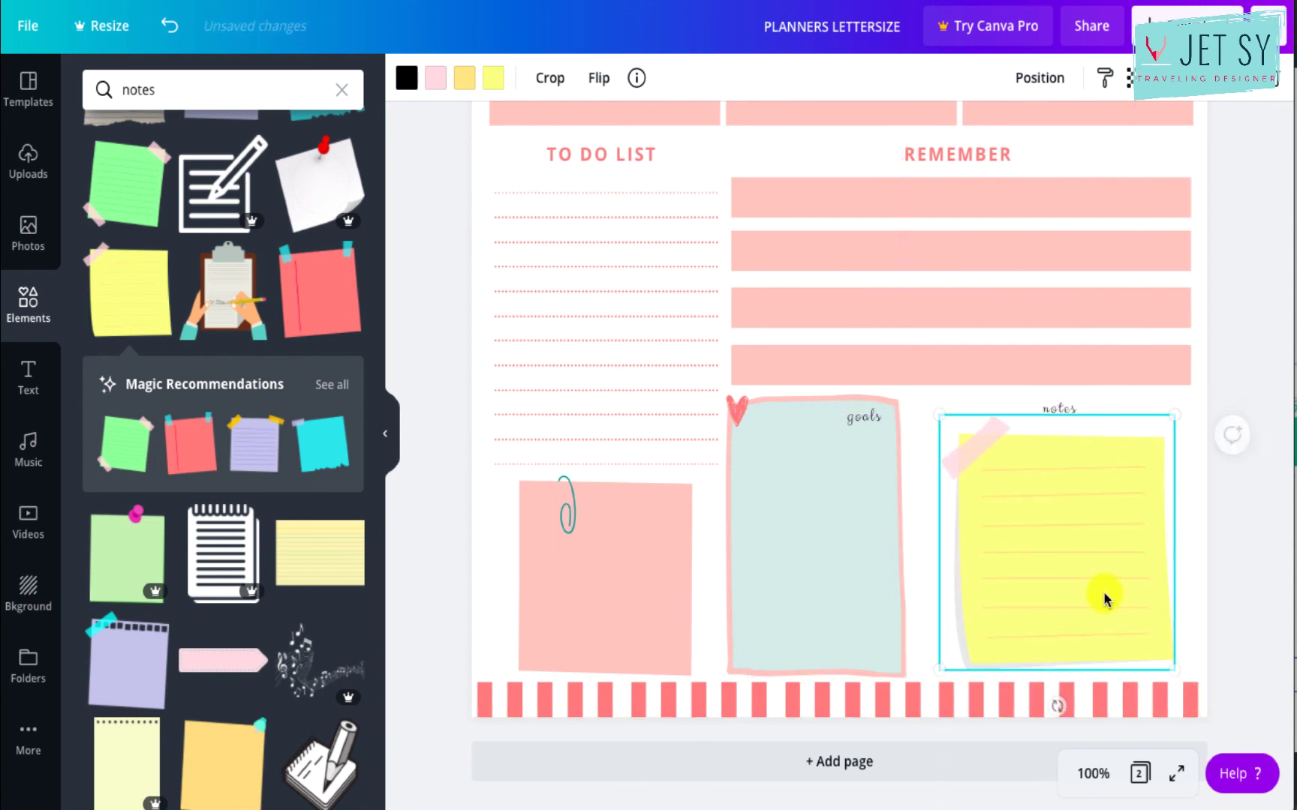
Recolor the note's yellow paper light pink and its writing lines coral.
{"action": "left_click", "coordinate": [491, 78]}
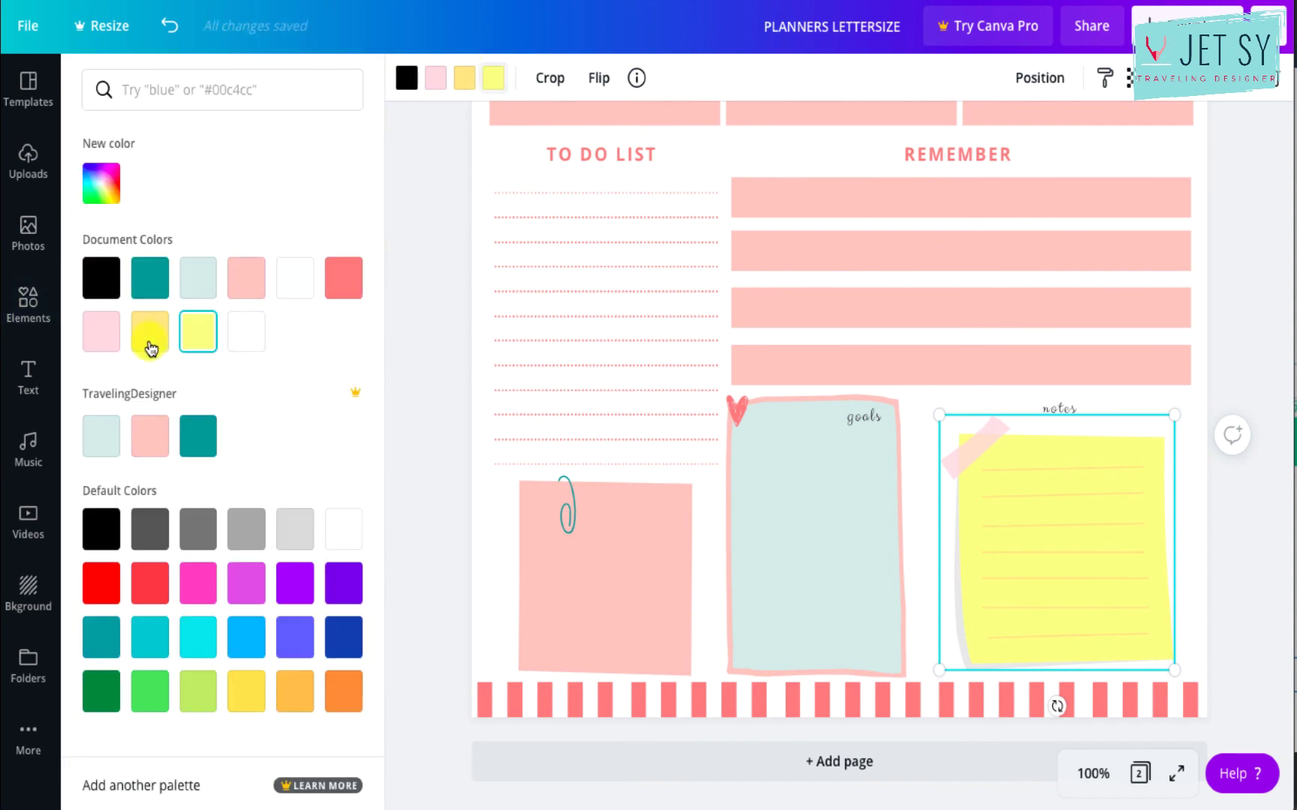
{"action": "left_click", "coordinate": [103, 346]}
{"action": "left_click", "coordinate": [463, 84]}
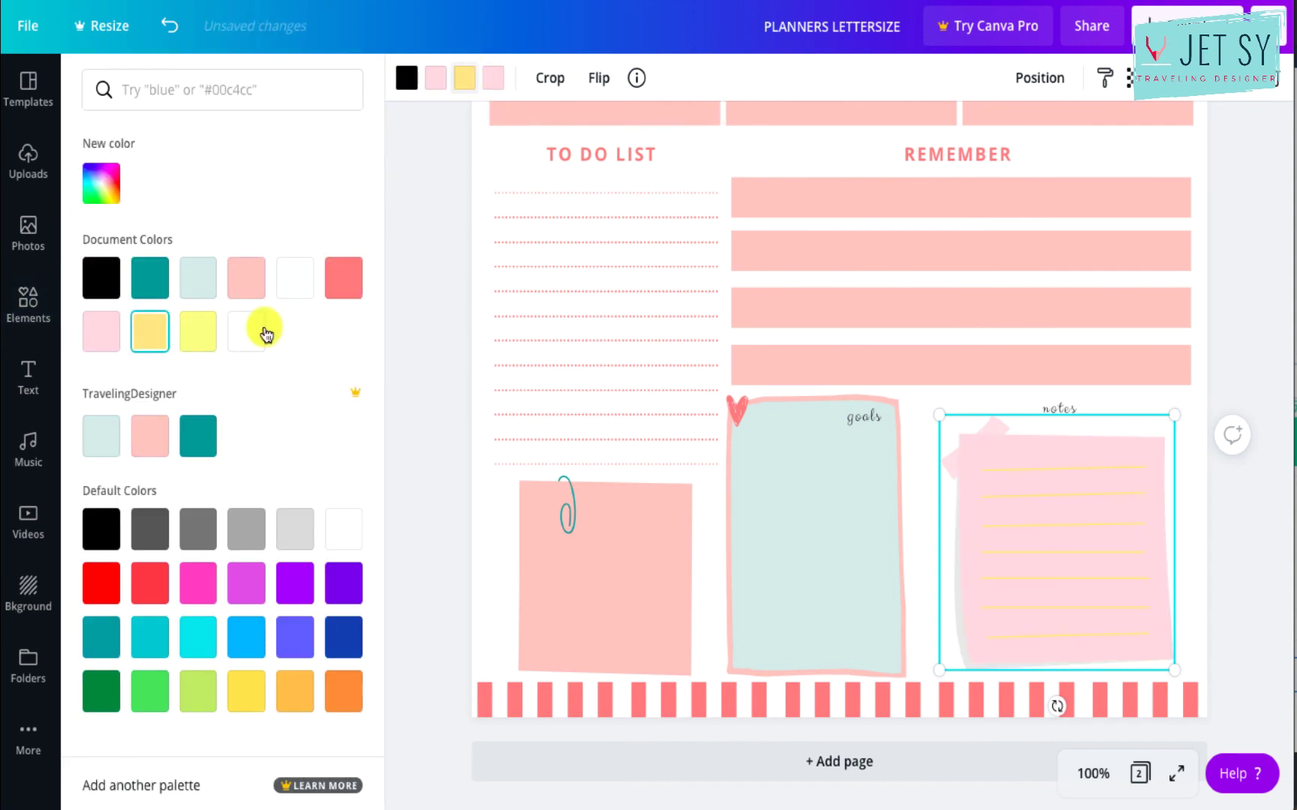
{"action": "left_click", "coordinate": [345, 274]}
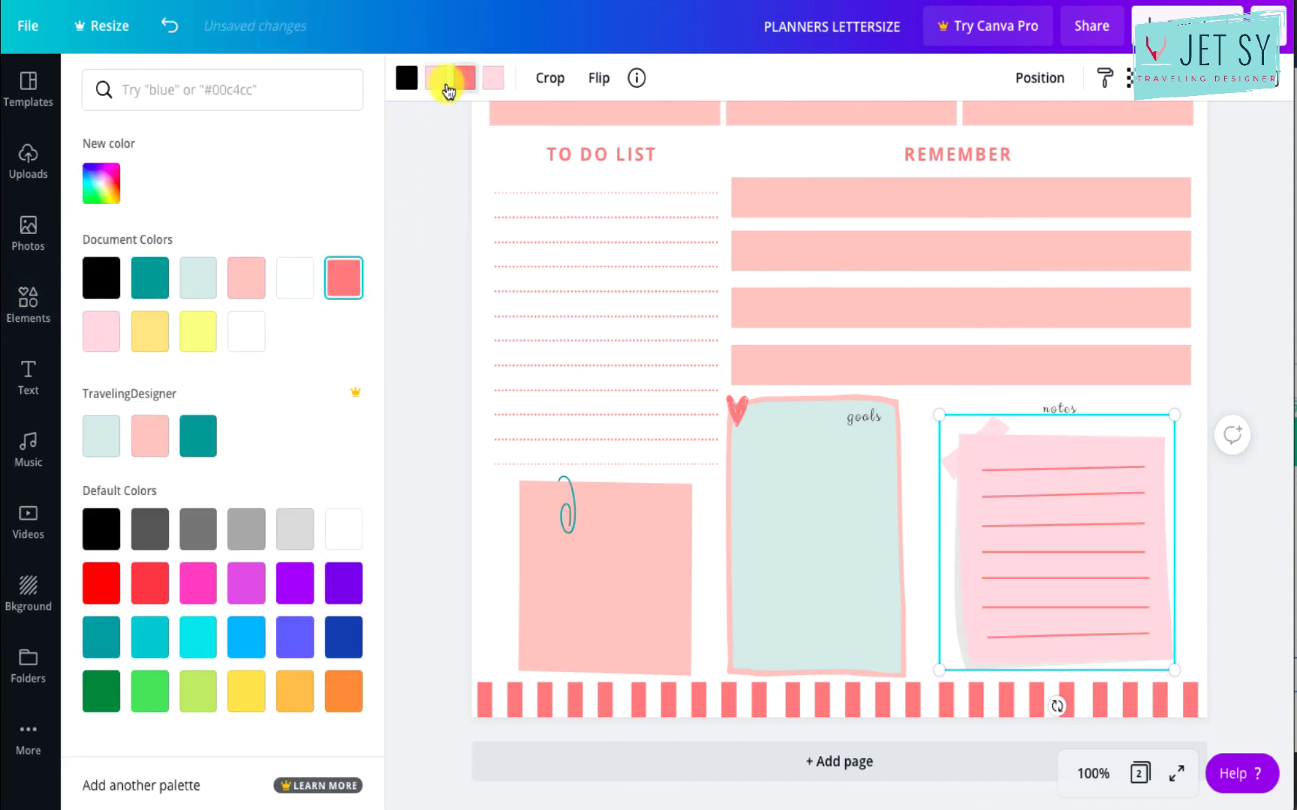
Recolor the tape and shadow of the lined note pale mint from the document colors.
{"action": "left_click", "coordinate": [446, 84]}
{"action": "left_click", "coordinate": [196, 289]}
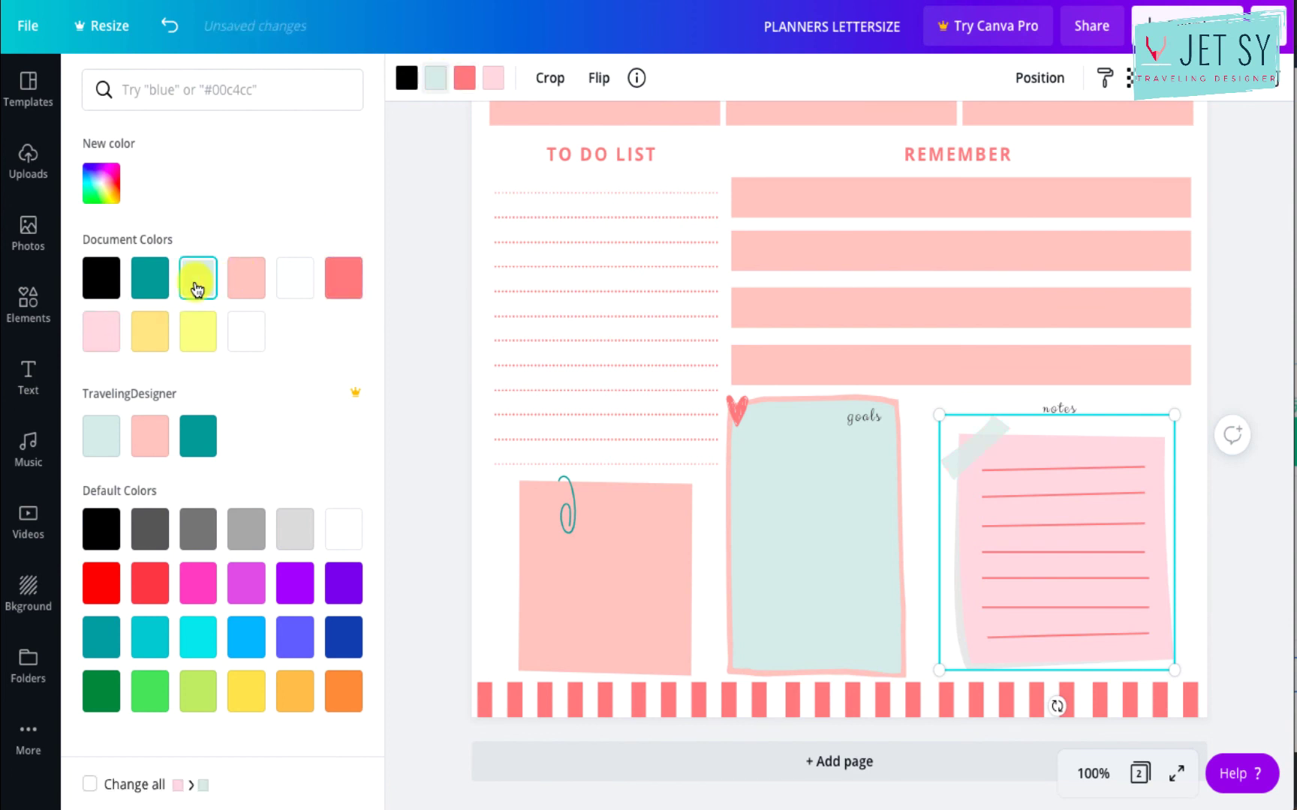
{"action": "left_click", "coordinate": [1197, 570]}
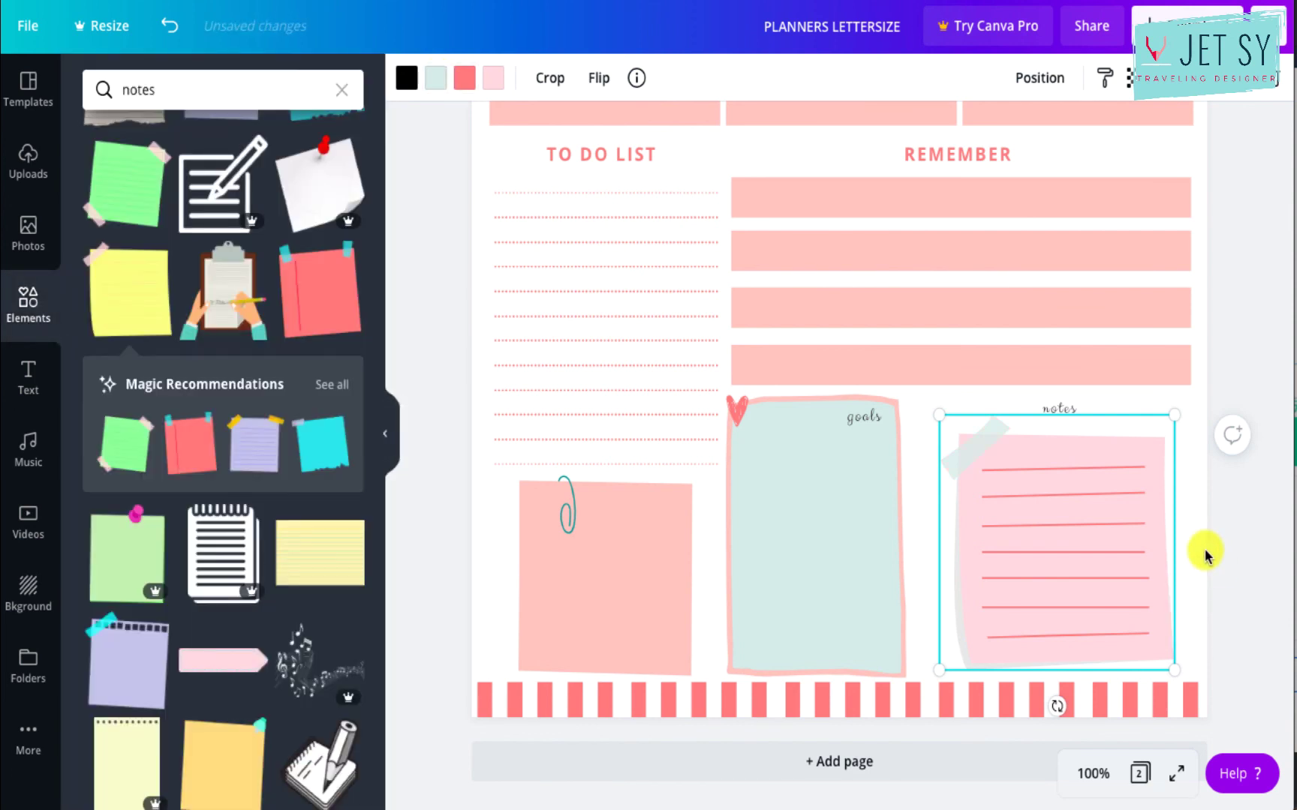
Enlarge the notes heading to size 21.6 above the lined note's right side, and enlarge the goals heading to 16.5.
{"action": "left_click", "coordinate": [1079, 414]}
{"action": "left_click_drag", "start_coordinate": [1108, 422], "coordinate": [1149, 419]}
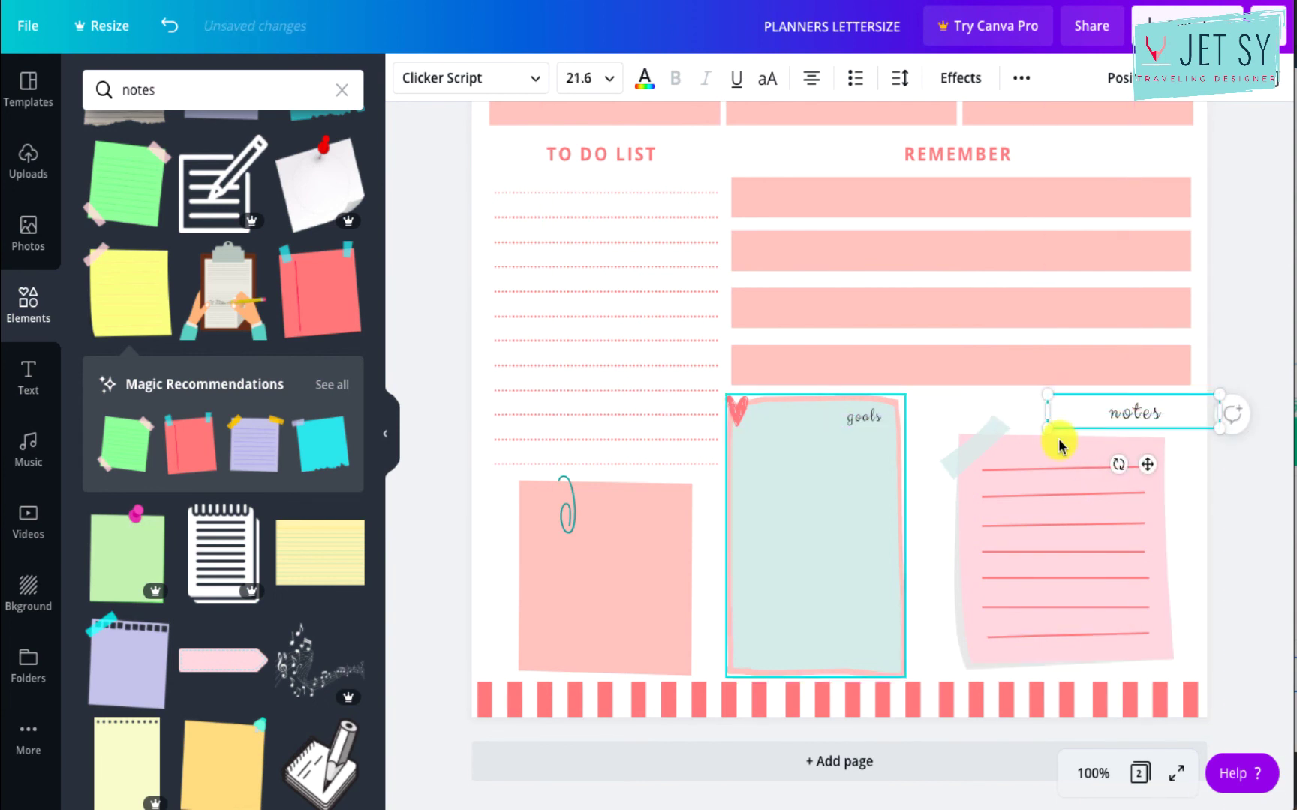
{"action": "left_click", "coordinate": [867, 418]}
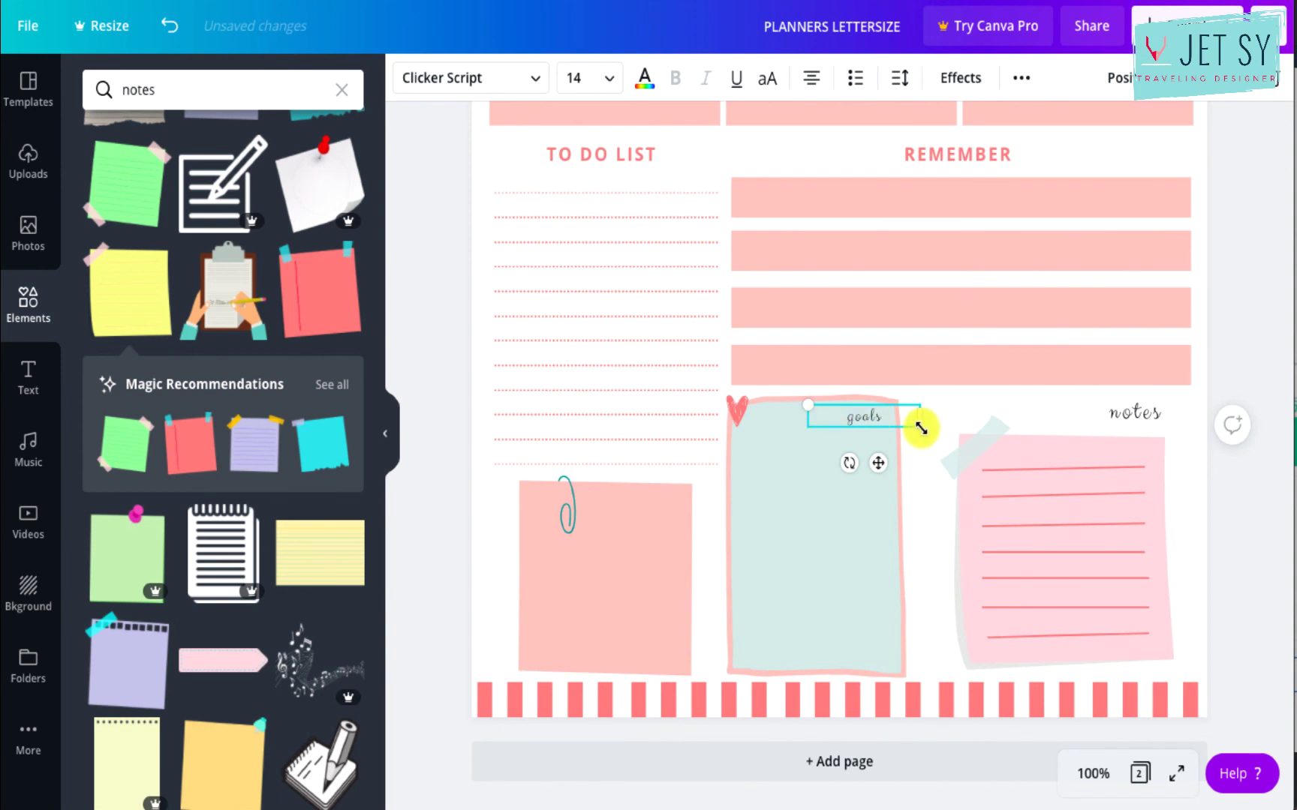
{"action": "left_click_drag", "start_coordinate": [921, 428], "coordinate": [883, 425]}
{"action": "left_click", "coordinate": [1207, 469]}
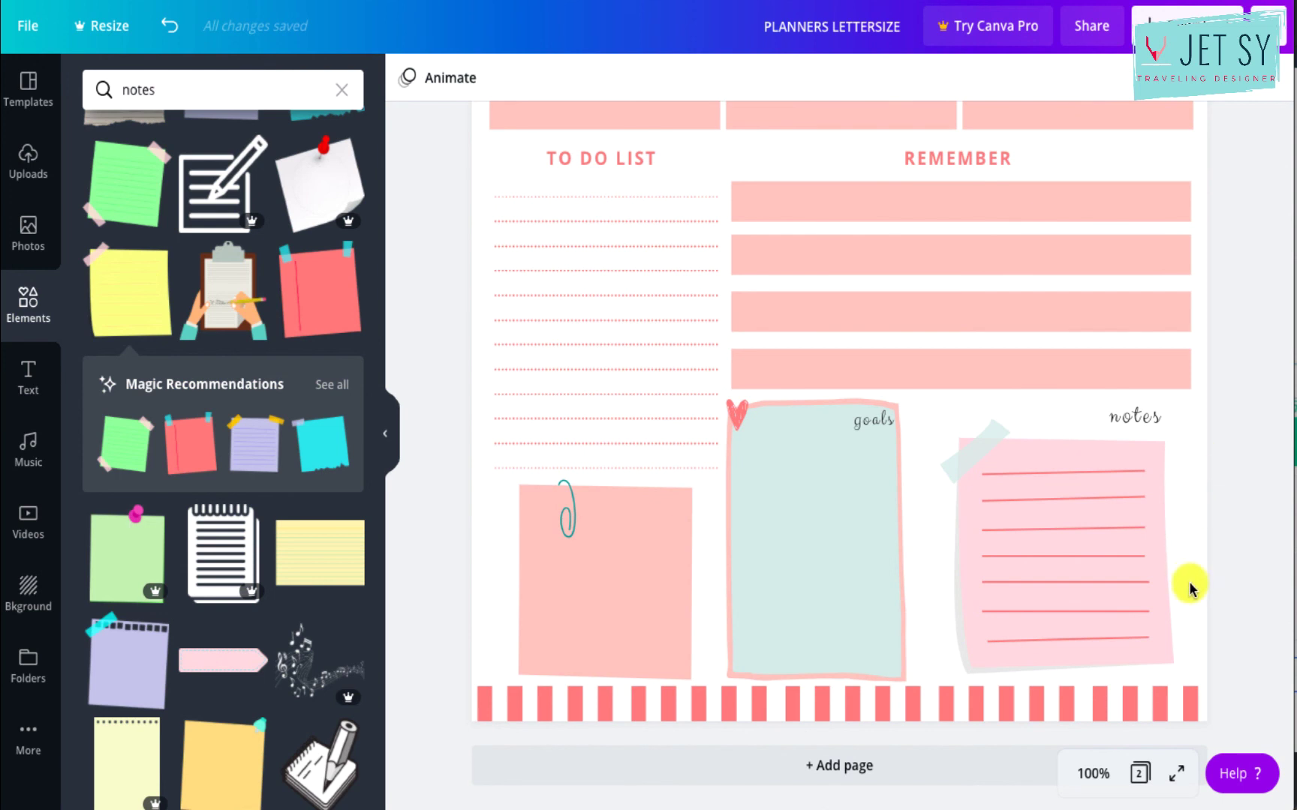
Review the whole planner page and shift the goals heading slightly away from the mint box's right edge.
{"action": "key", "text": "ctrl+alt+0"}
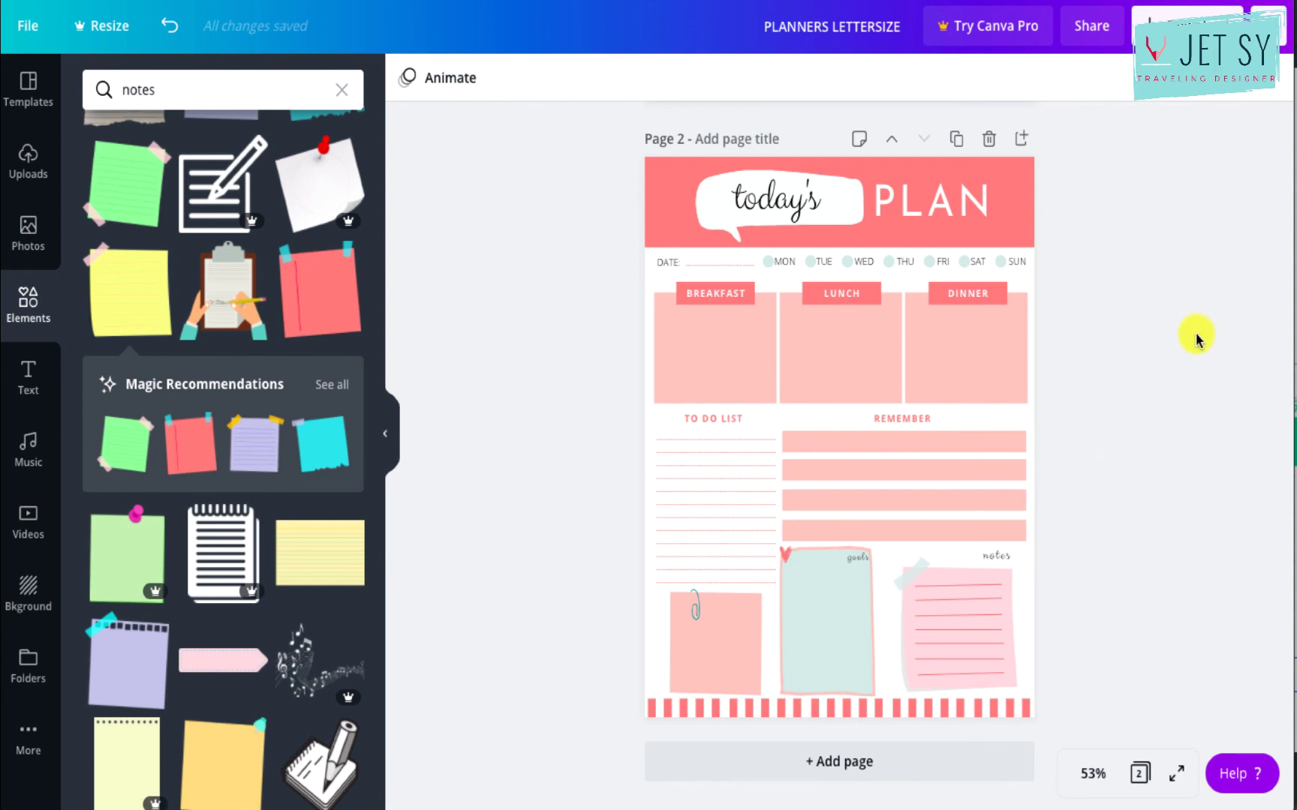
{"action": "scroll", "coordinate": [1039, 570], "scroll_direction": "up", "scroll_amount": 2}
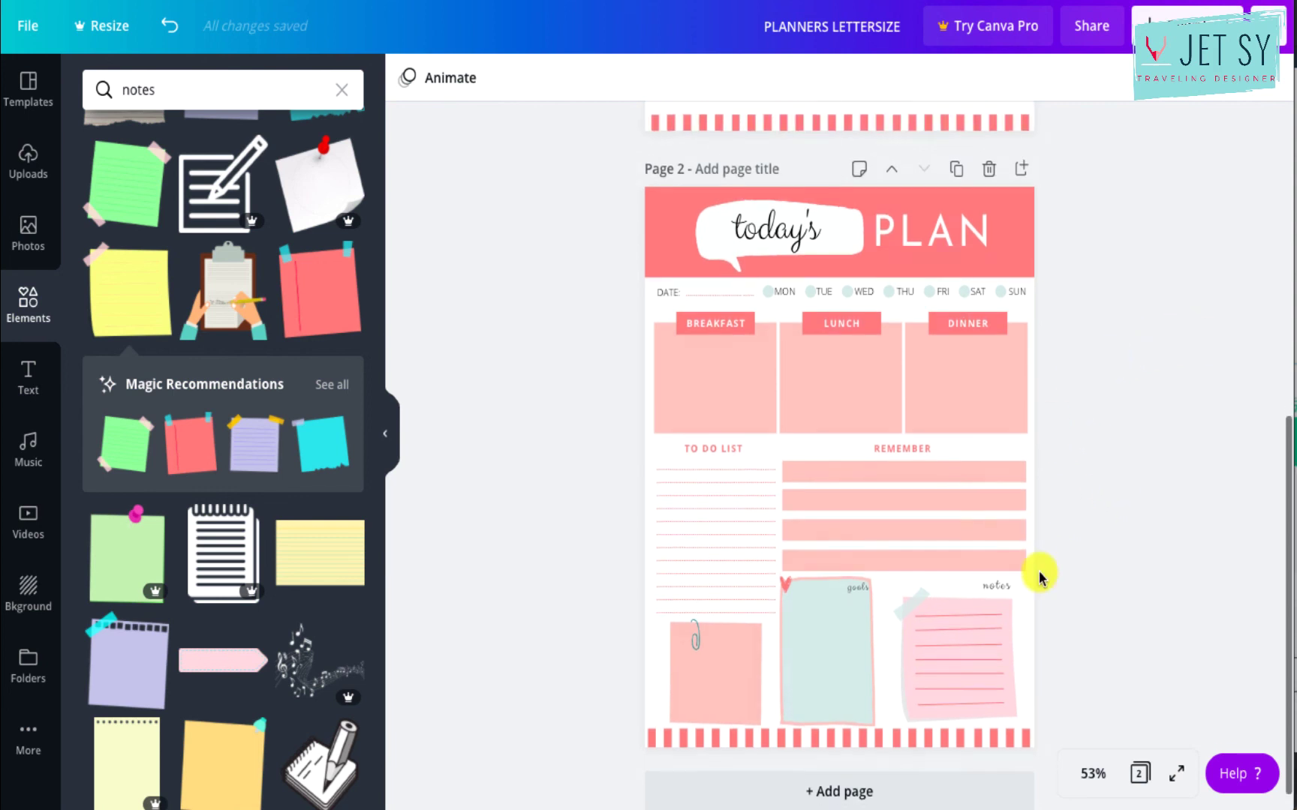
{"action": "scroll", "coordinate": [1038, 570], "scroll_direction": "down", "scroll_amount": 2}
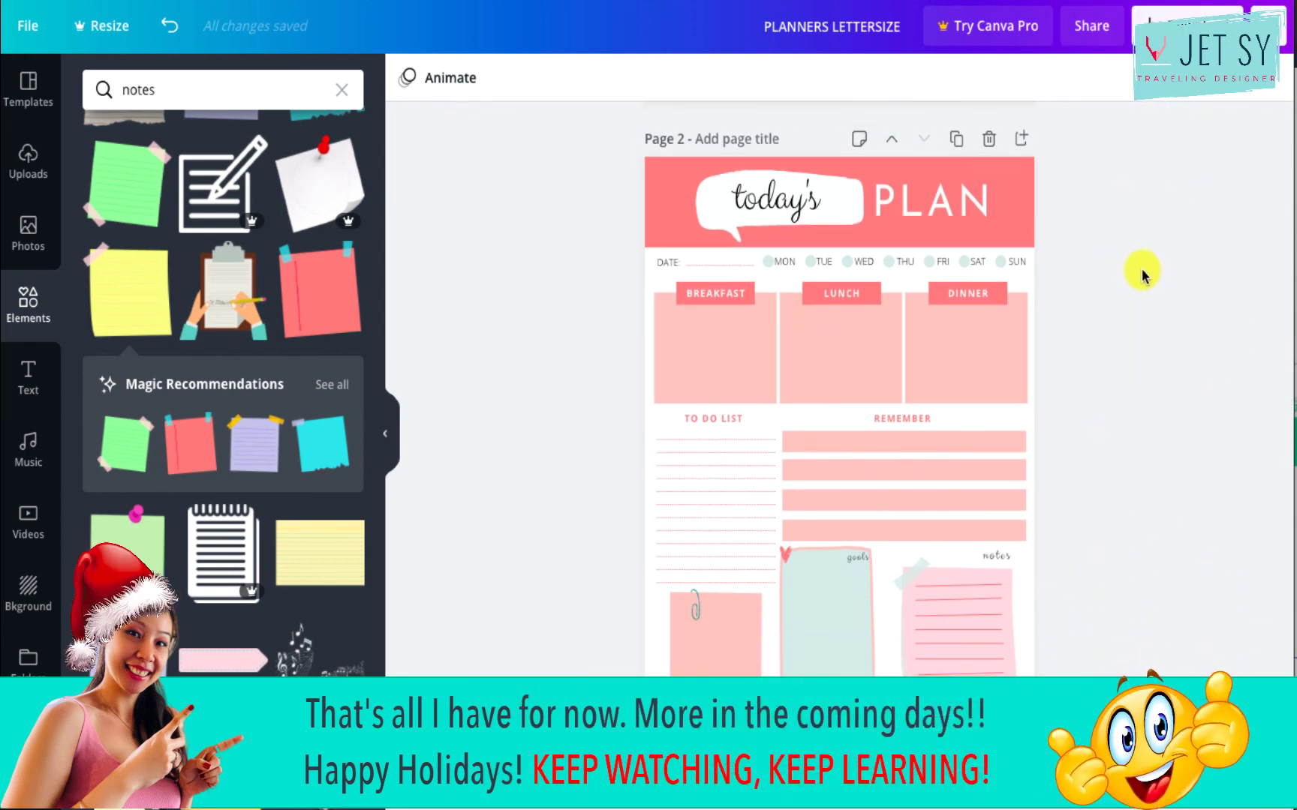
{"action": "scroll", "coordinate": [1107, 330], "scroll_direction": "up", "scroll_amount": 1}
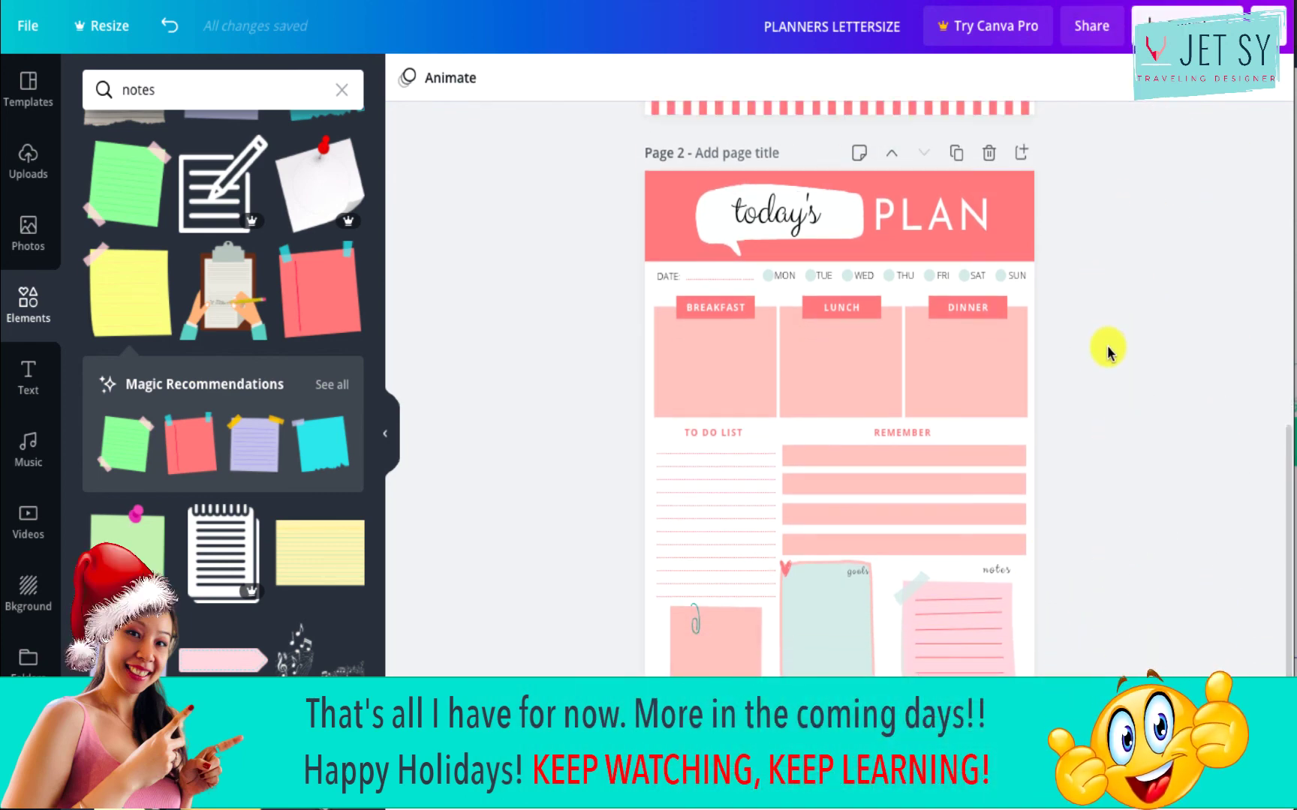
{"action": "left_click", "coordinate": [862, 572]}
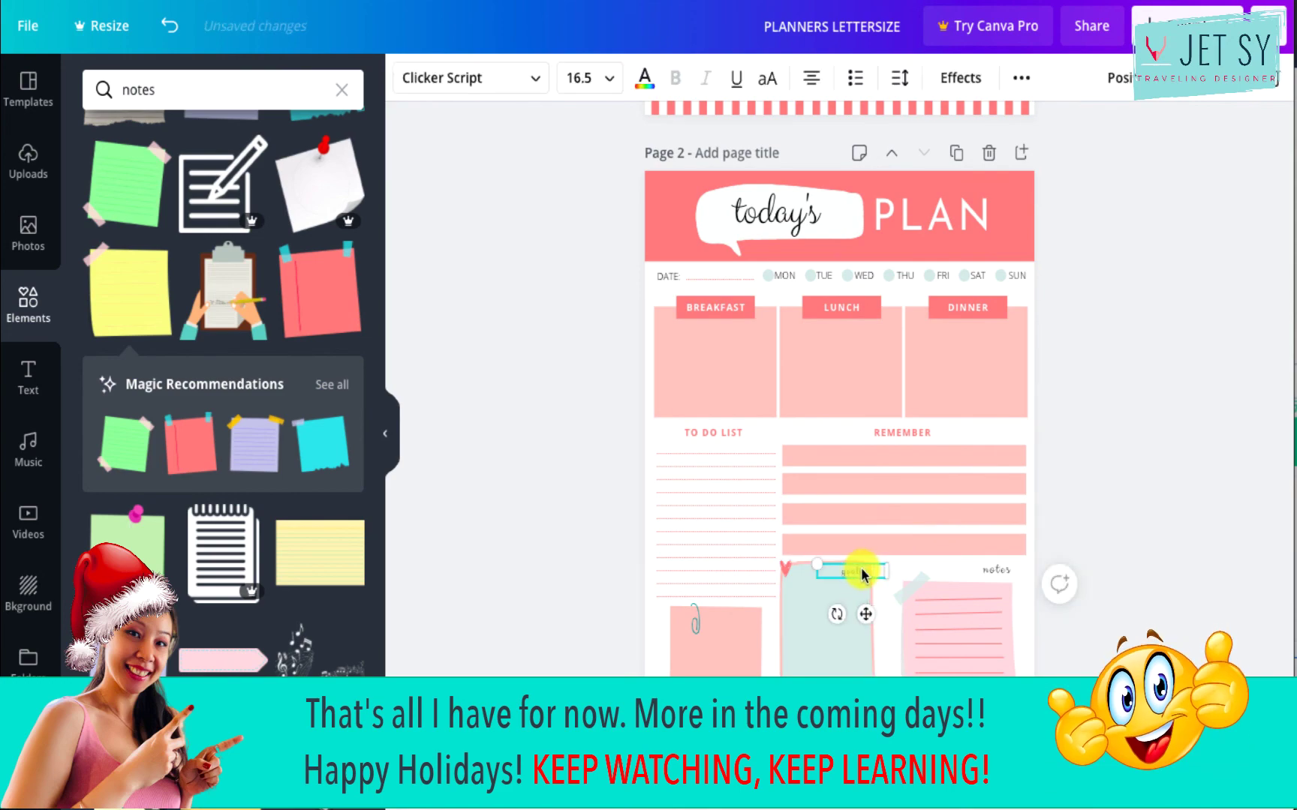
{"action": "left_click", "coordinate": [1157, 516]}
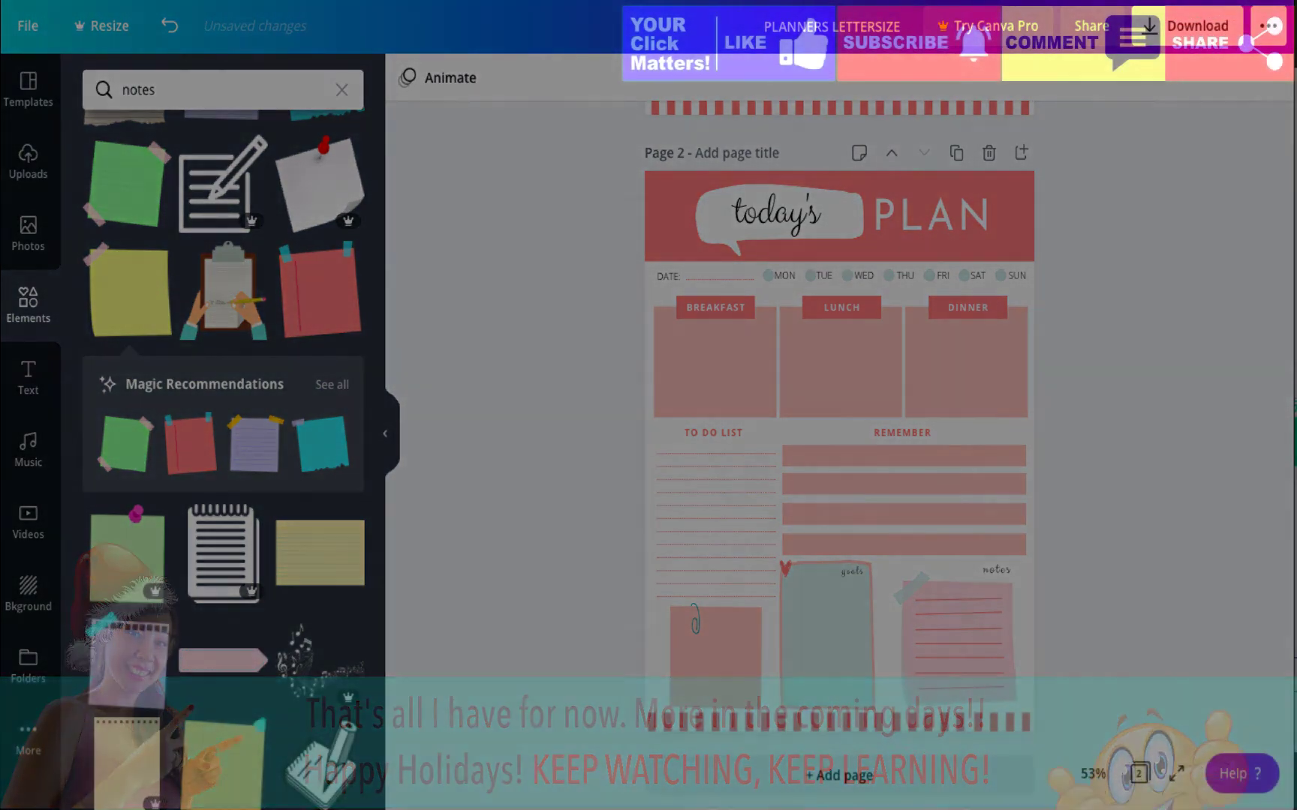